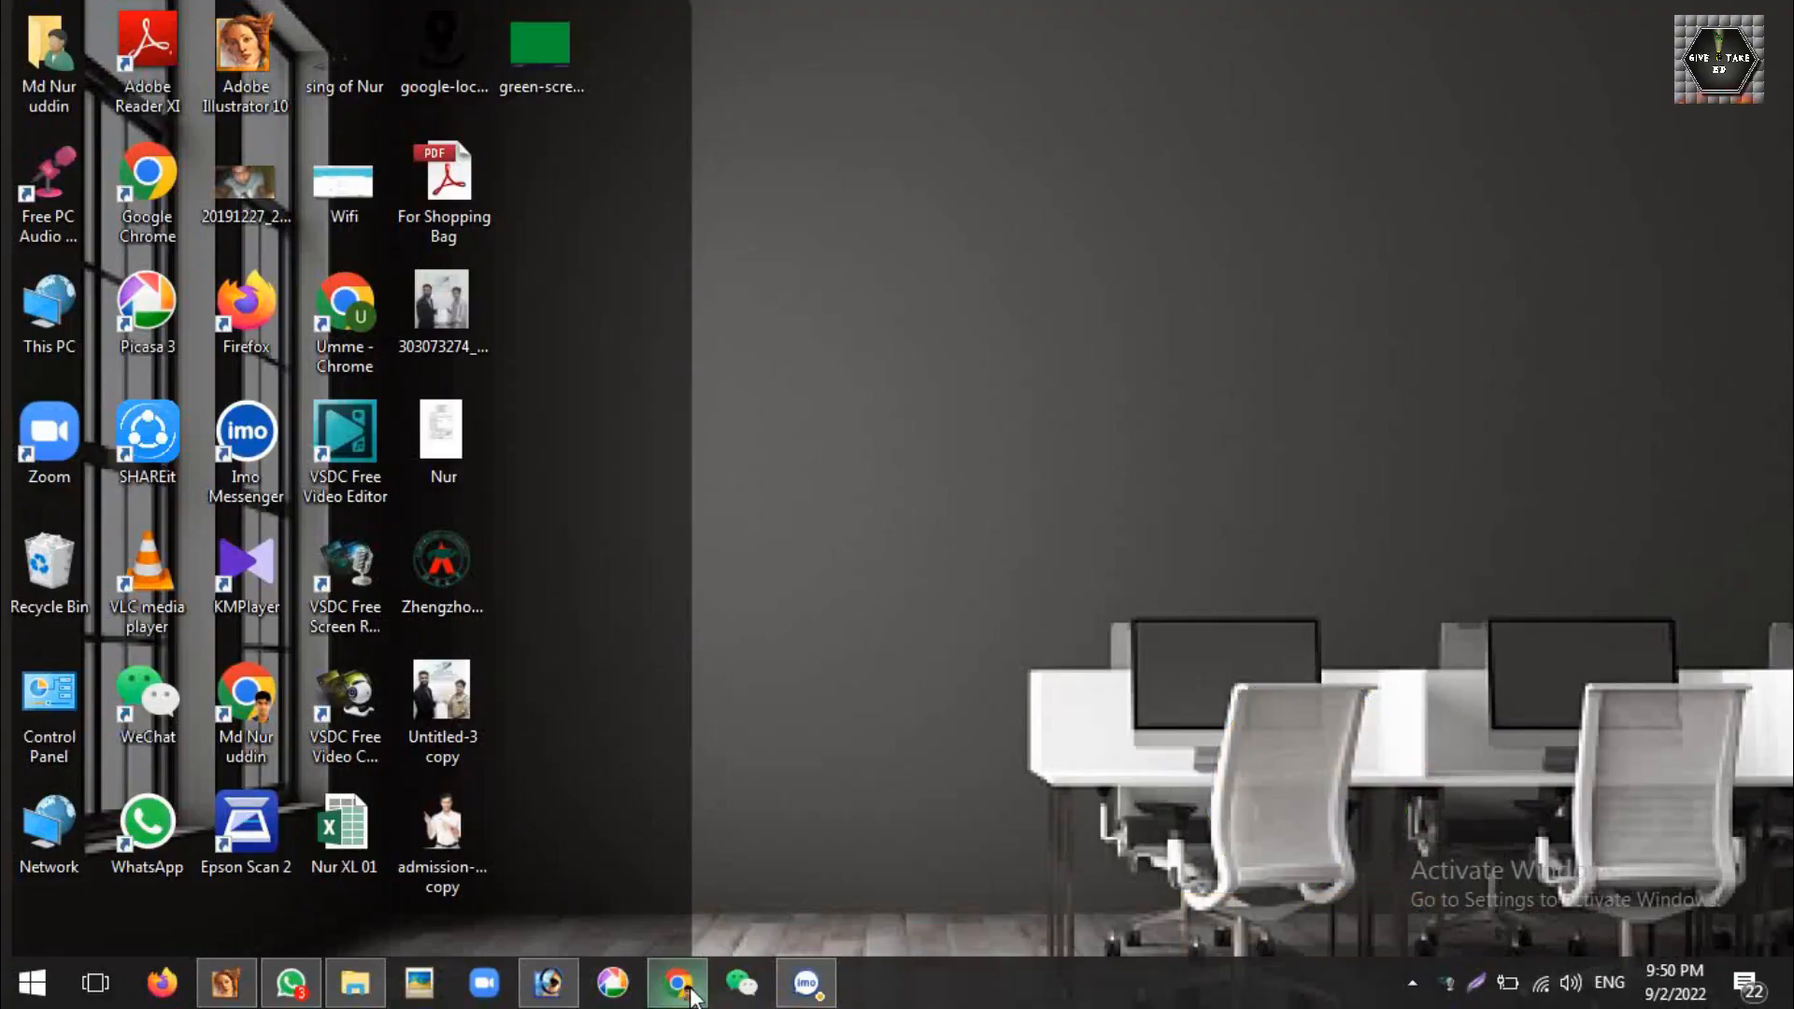
Switch to Chrome and explore the suggested keyword "best video editing software for pc" in the Keyword Explorer
click(694, 986)
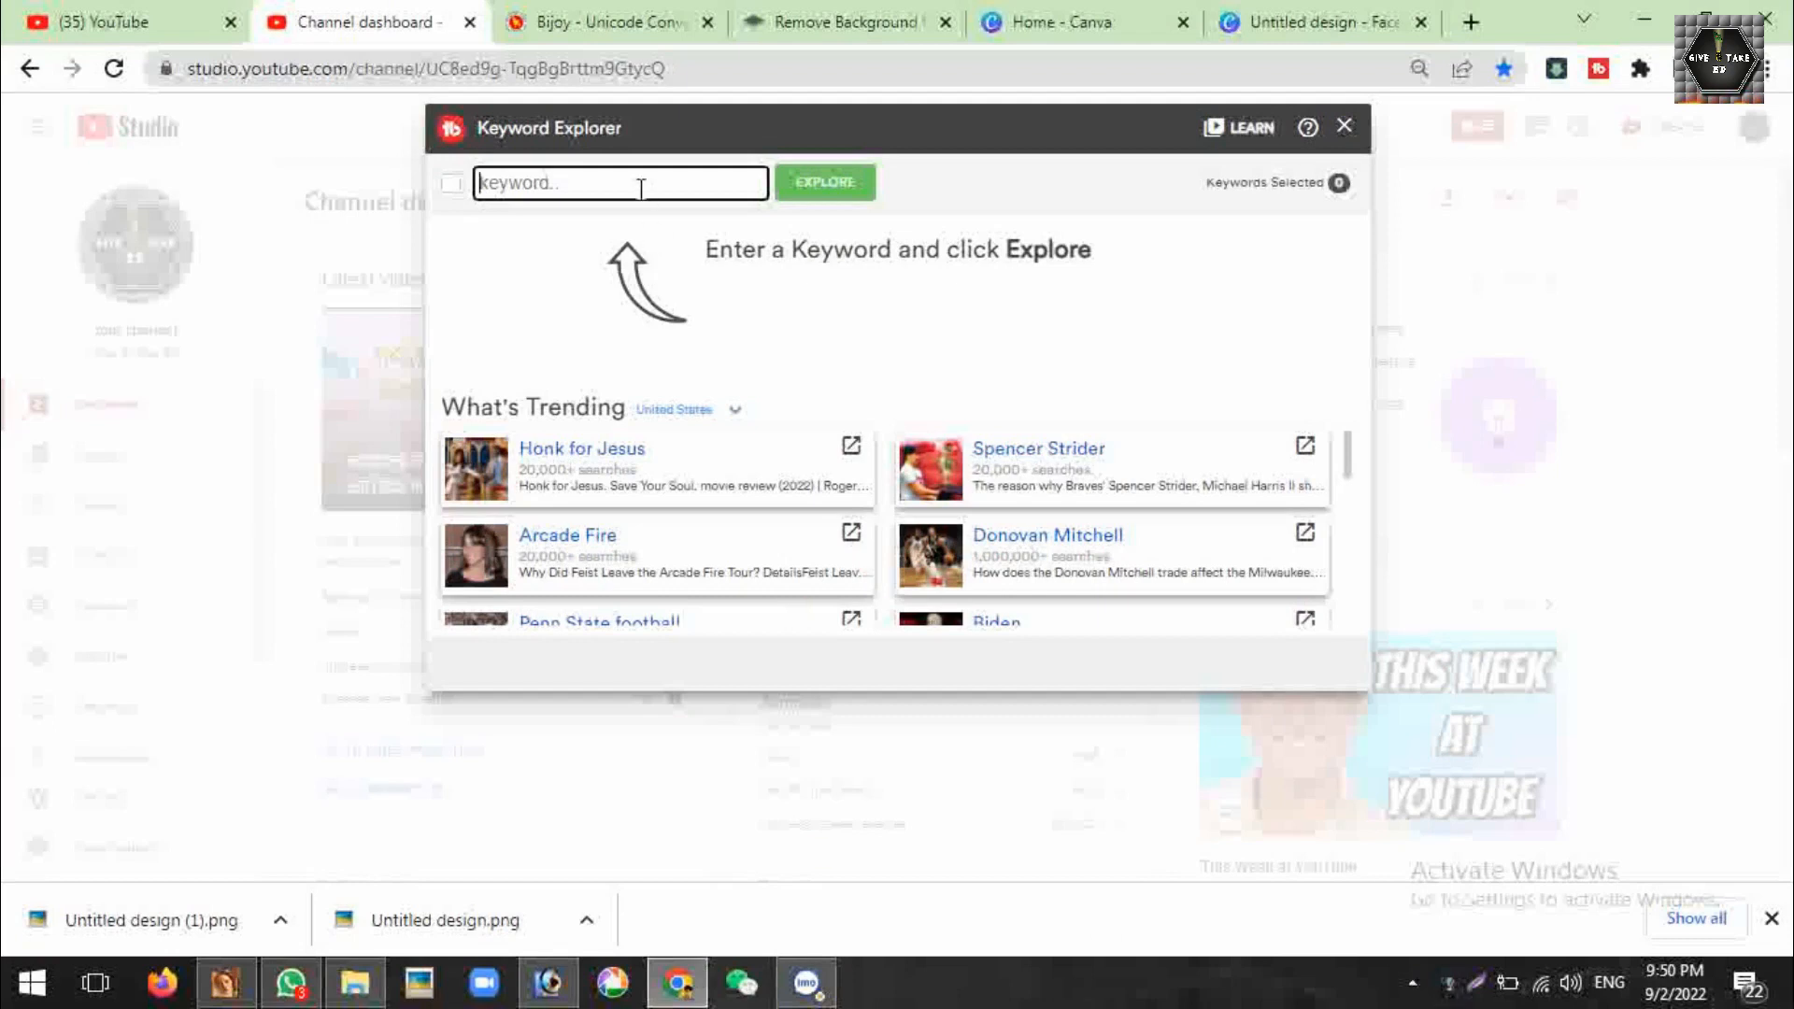
text(Best Vedio e)
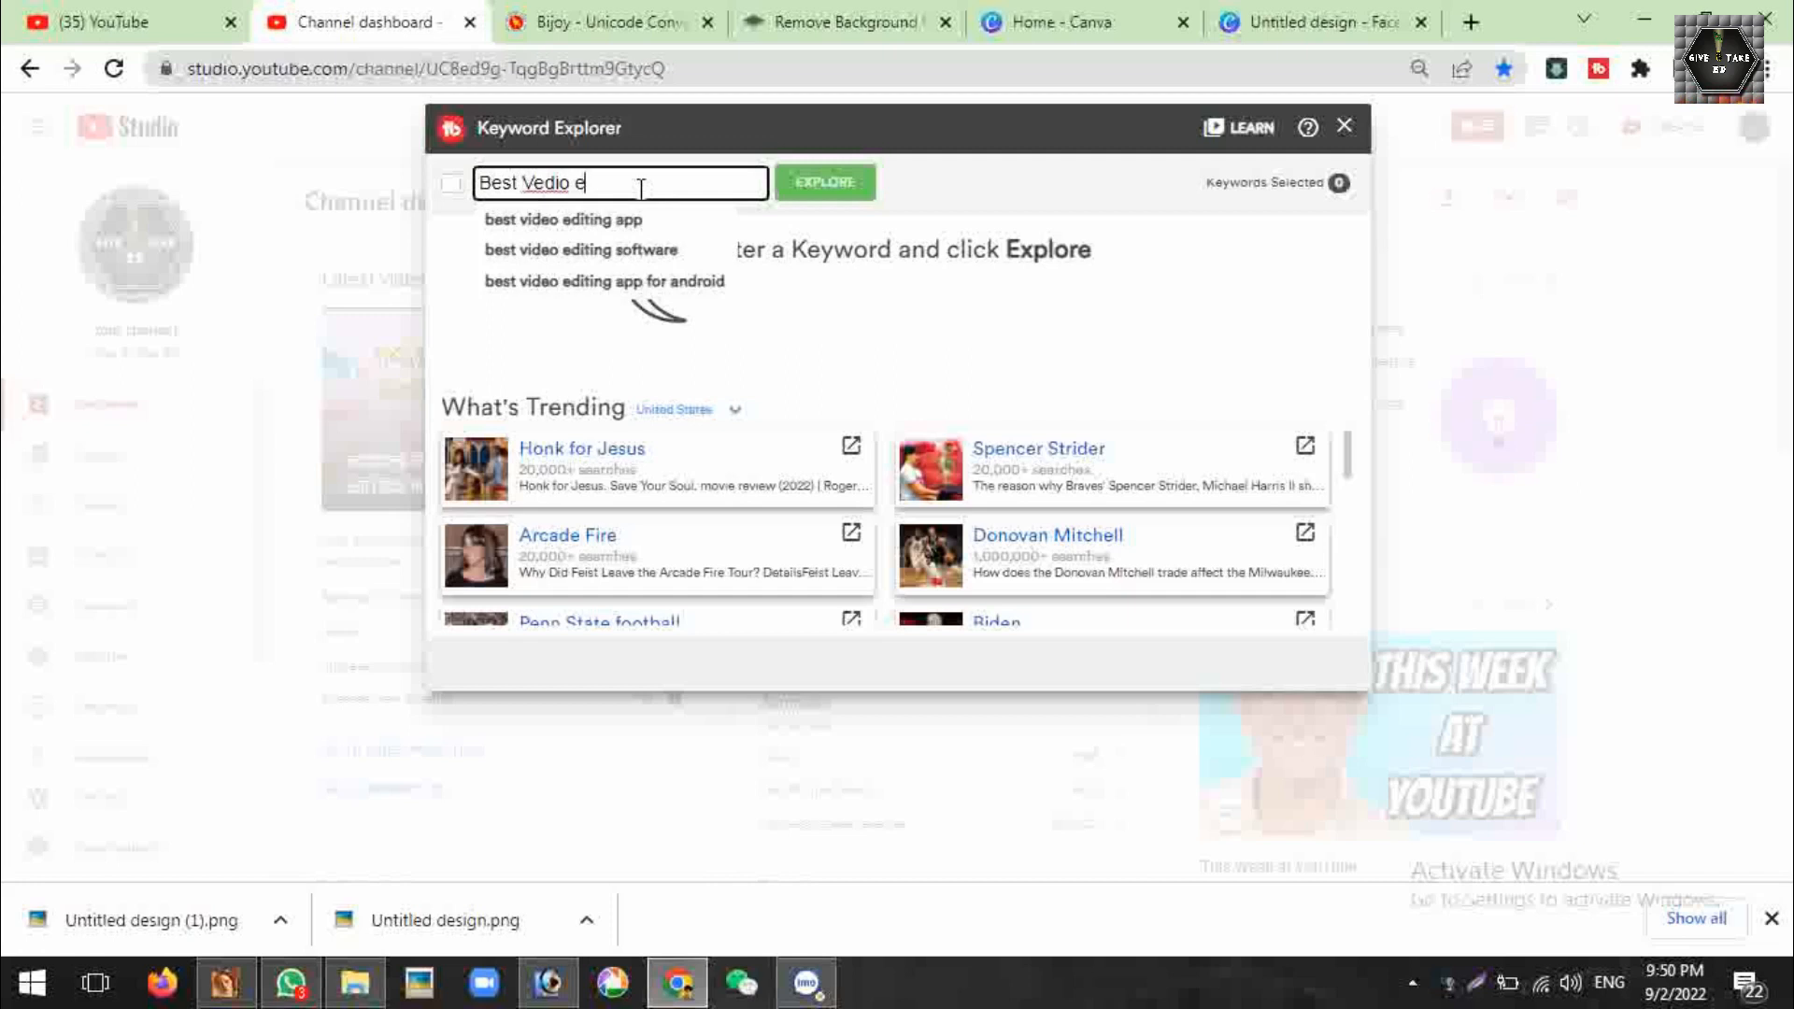
text(diting software)
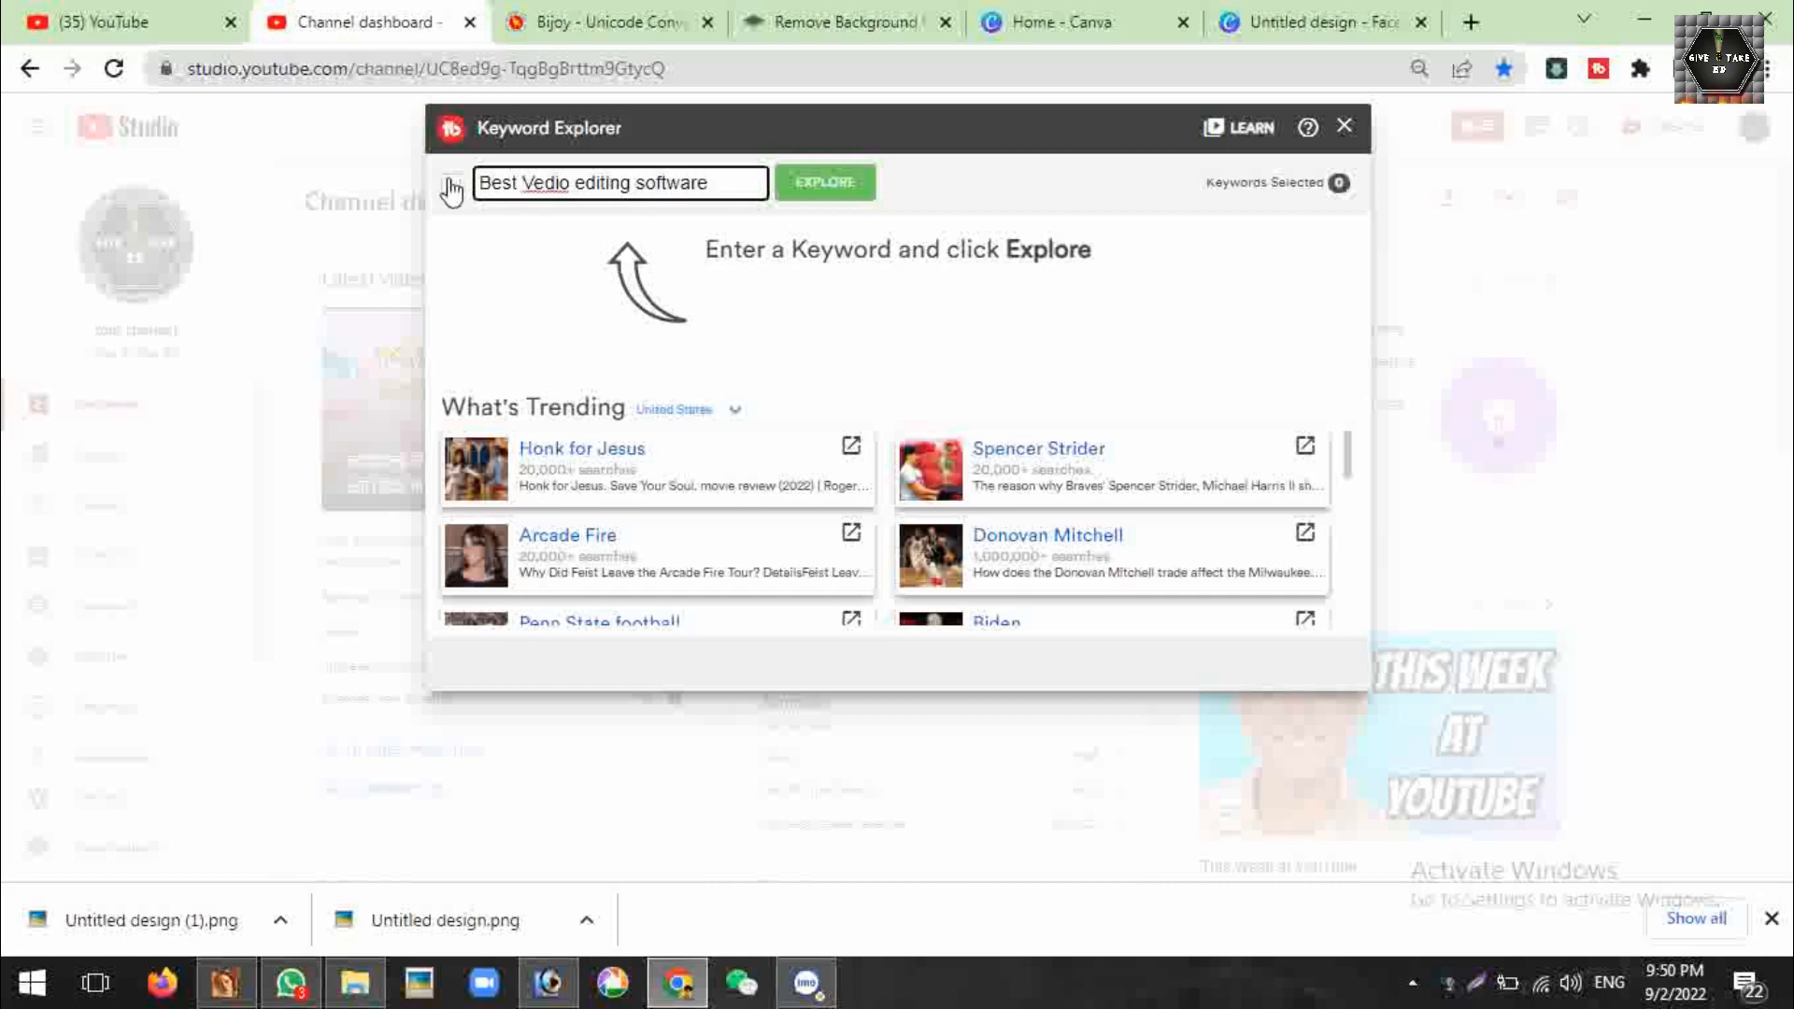
click(544, 183)
key(BackSpace)
text(i)
key(Right)
key(Right)
key(BackSpace)
text(e)
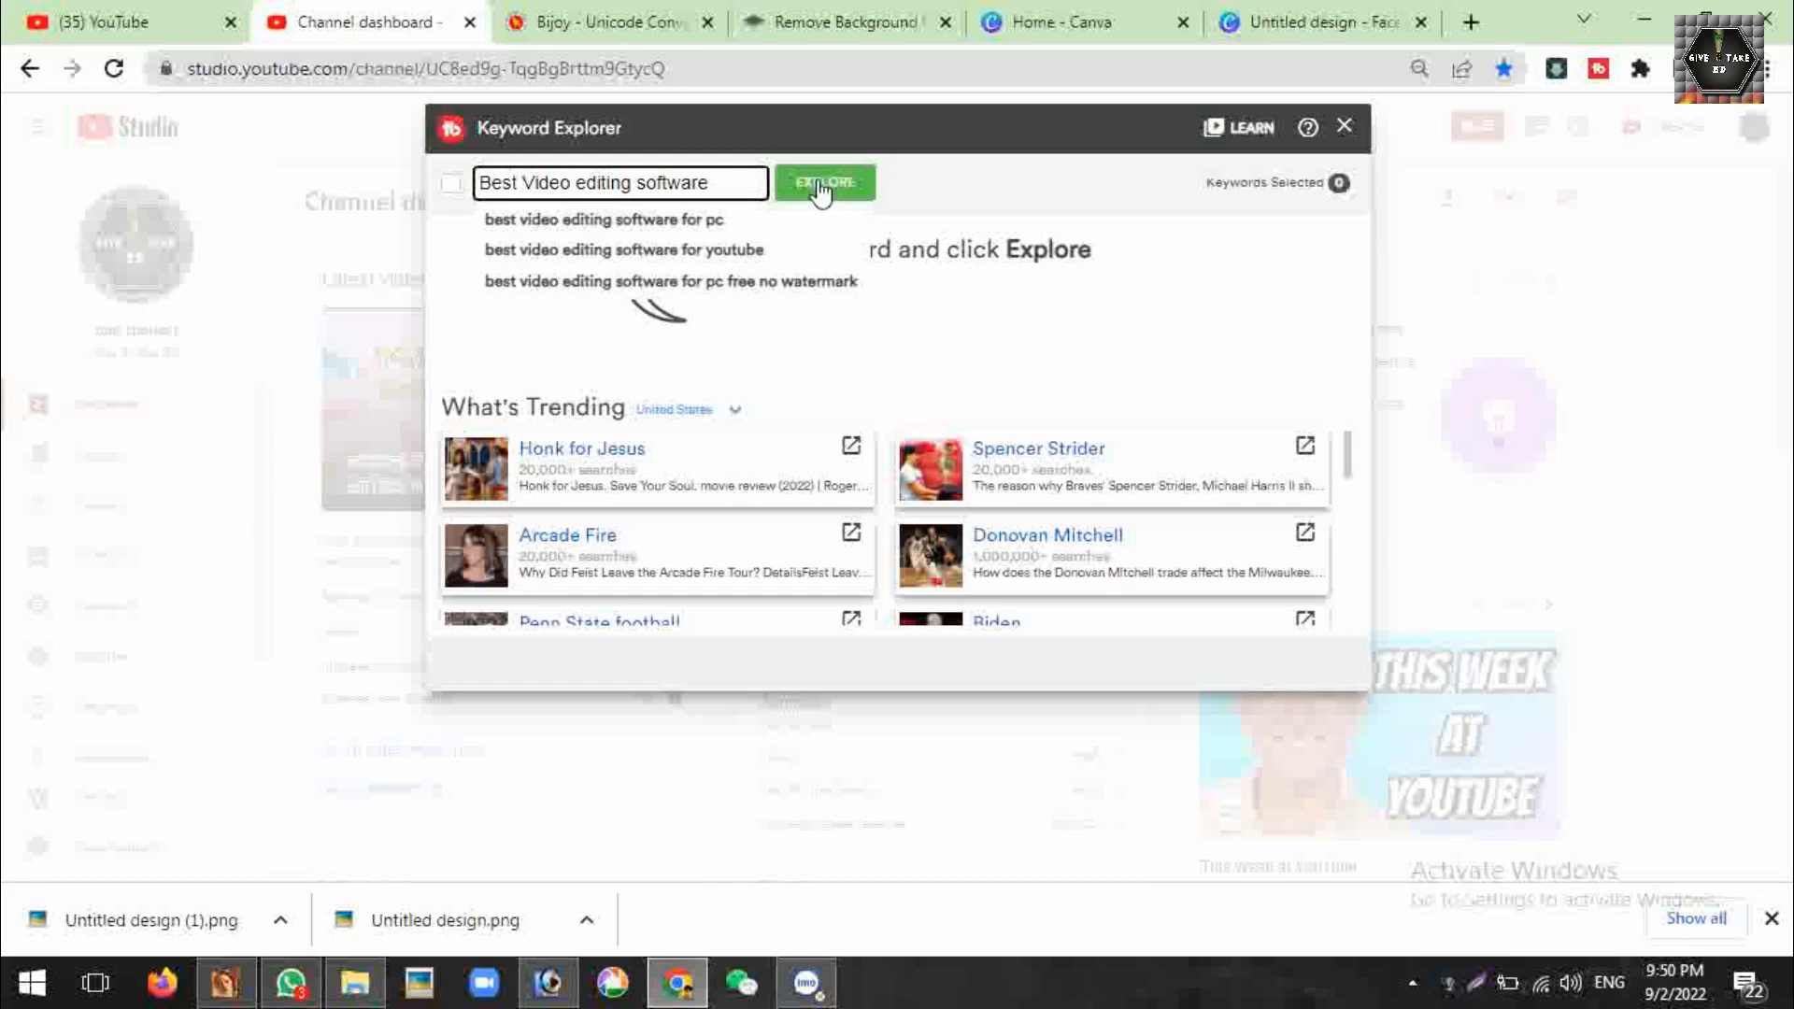
click(834, 198)
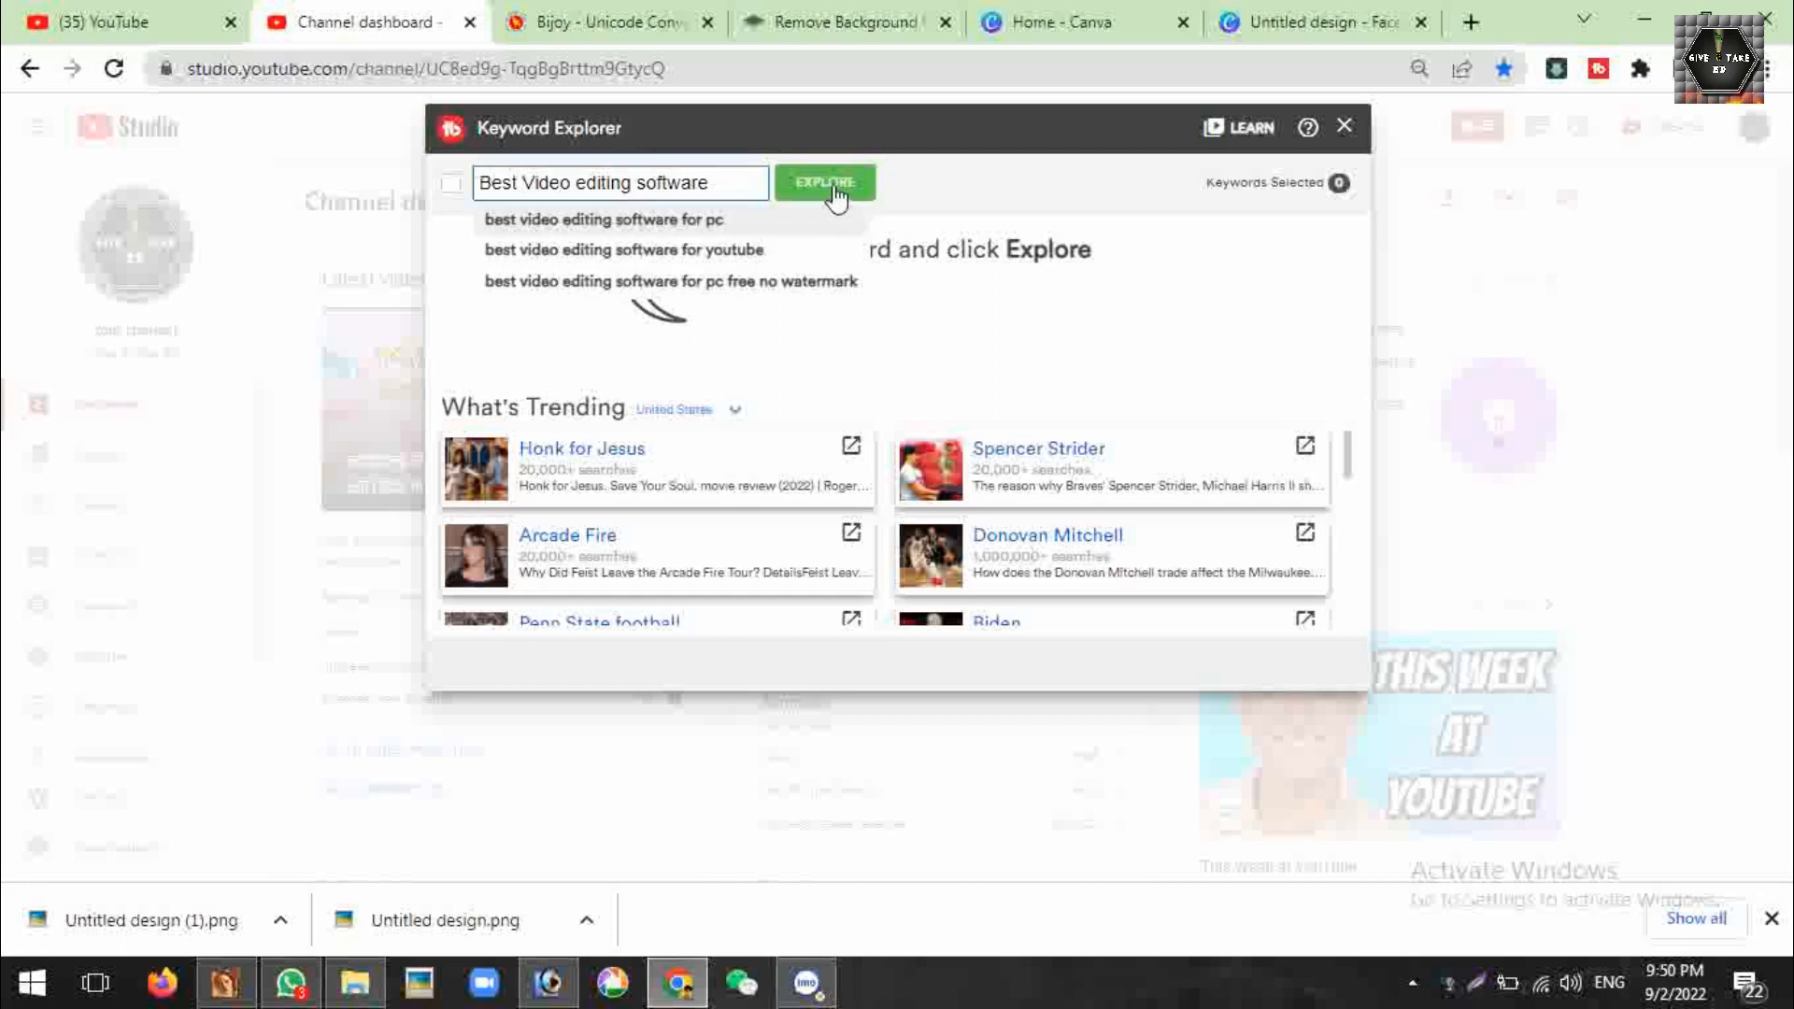
click(765, 213)
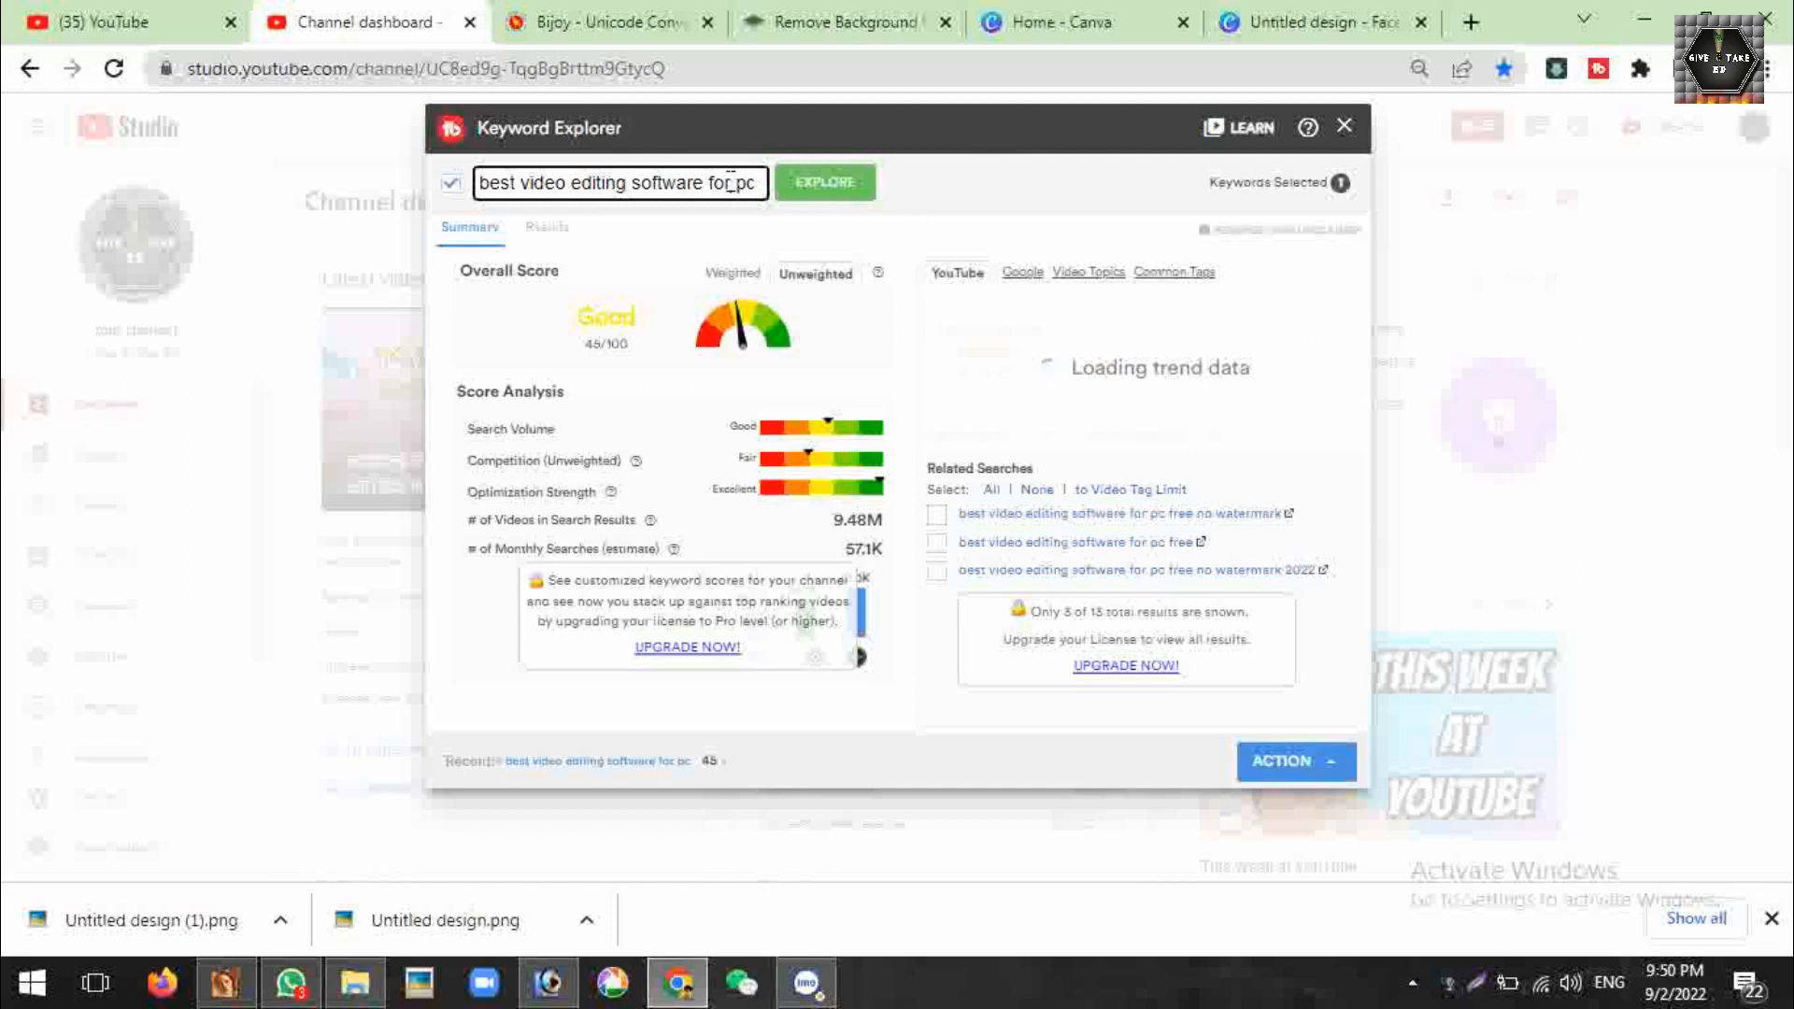
Explore the keyword "best video editing software" and look at the available keyword actions
drag(762, 183, 705, 183)
key(BackSpace)
click(864, 178)
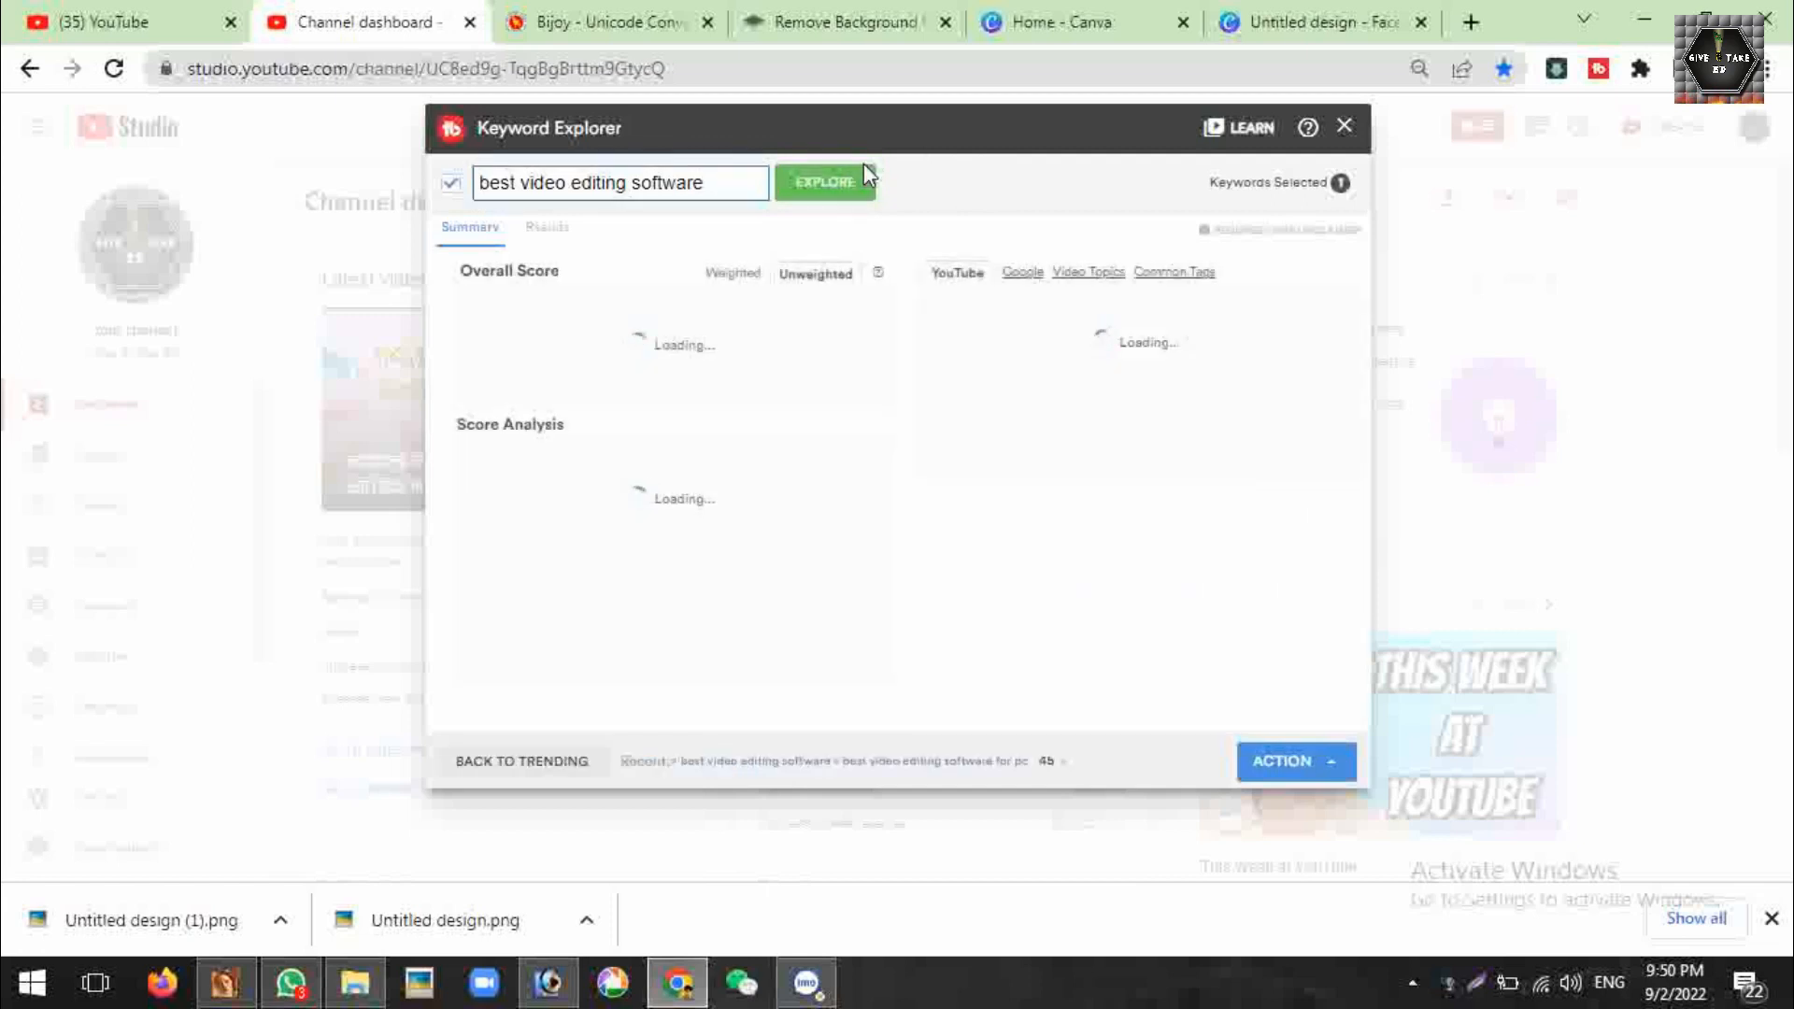
click(1332, 761)
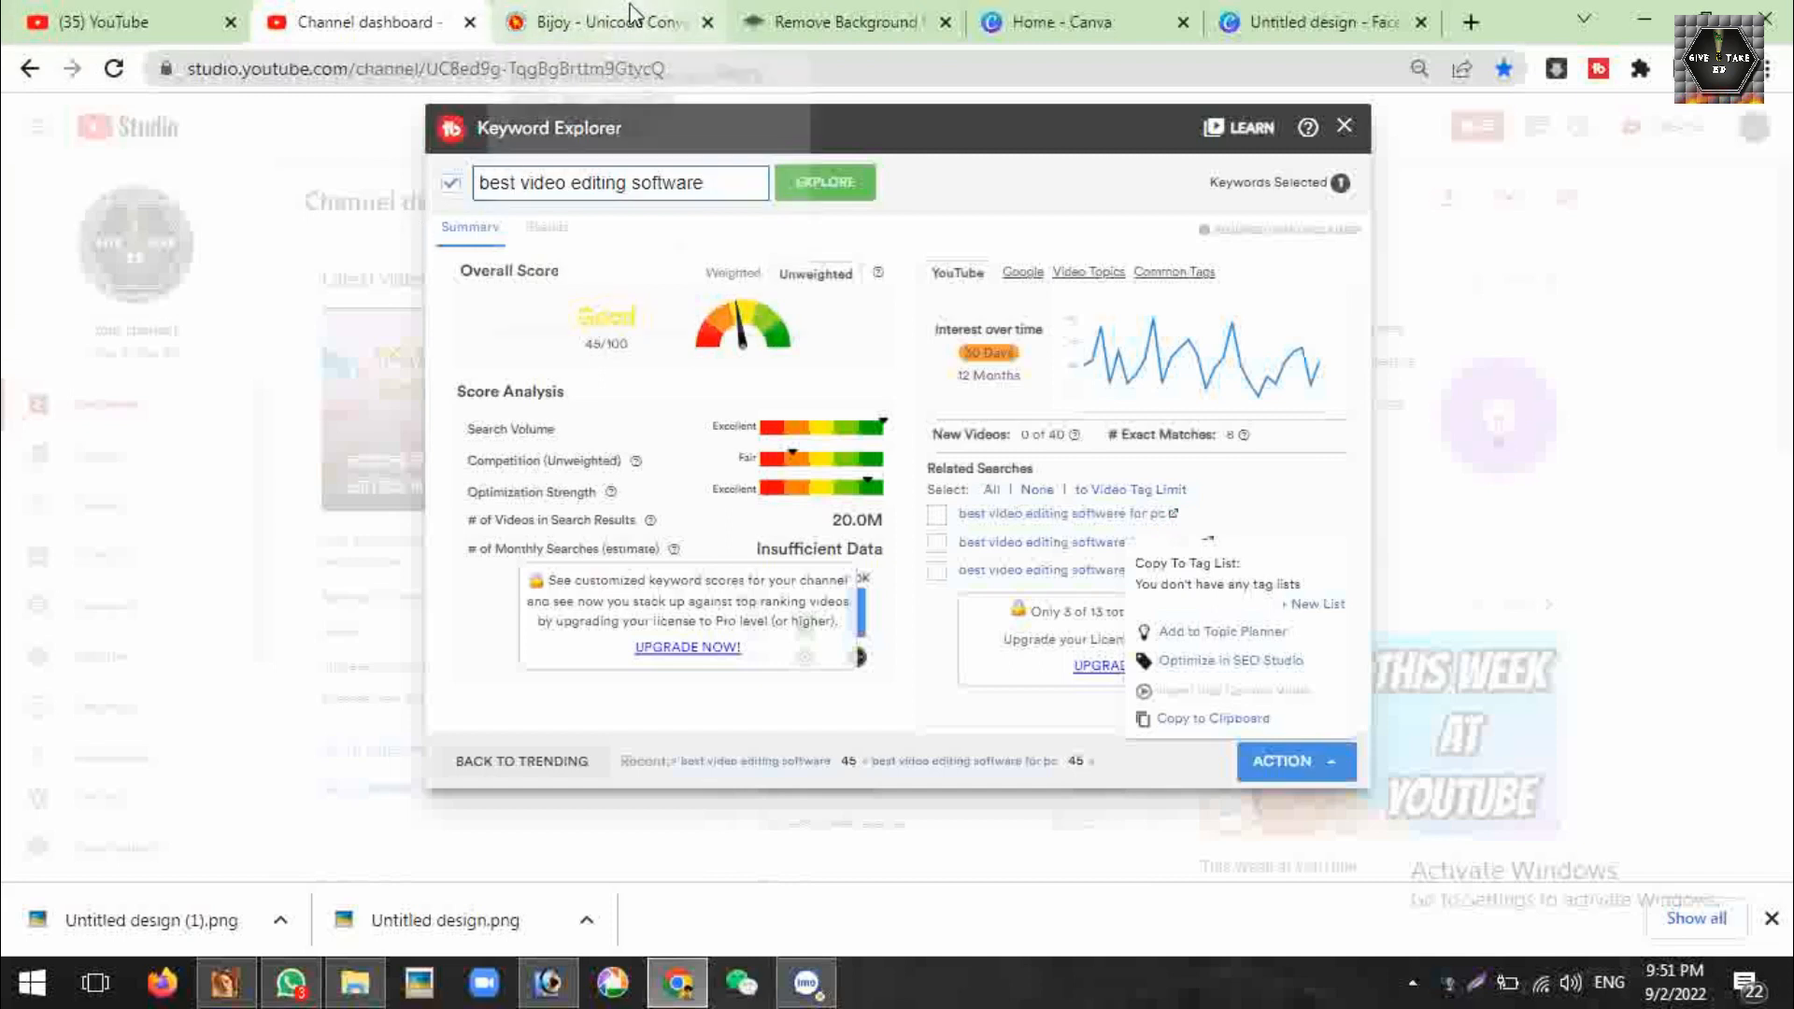
click(893, 222)
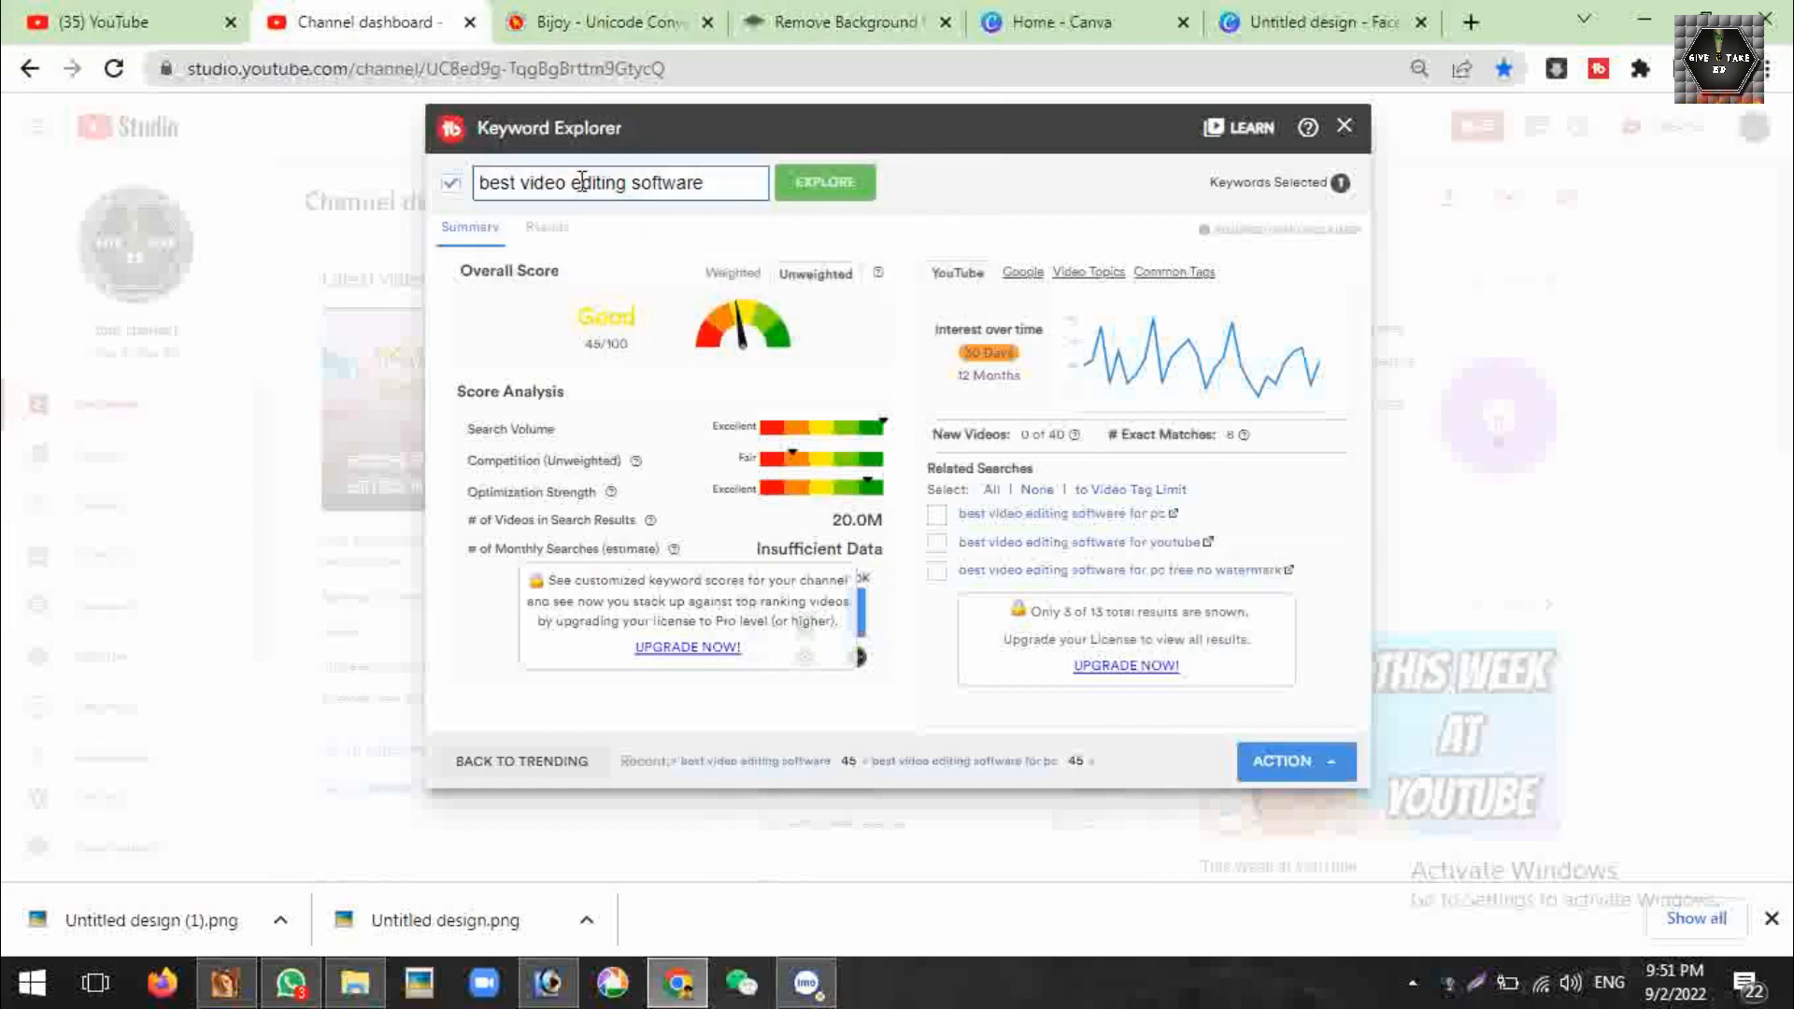
Explore the keyword "best video editor software" and its related search "best video editor software for pc without watermark"
click(625, 183)
key(BackSpace)
key(BackSpace)
key(BackSpace)
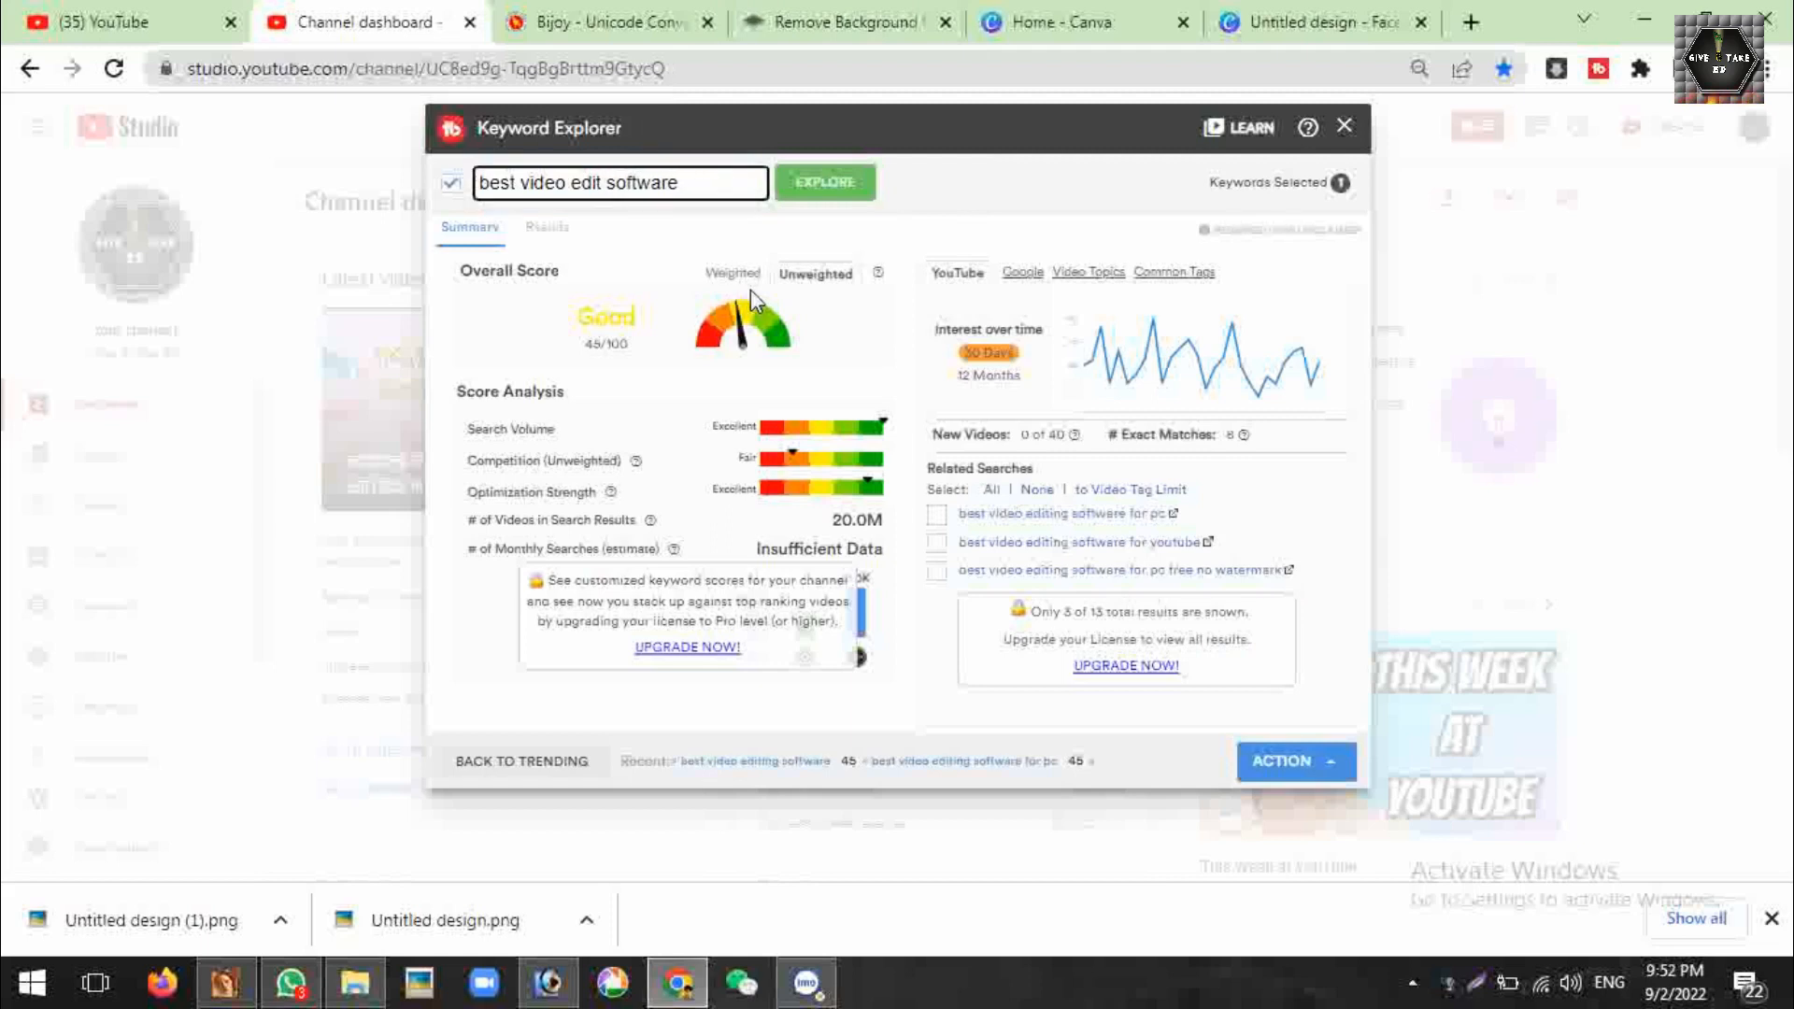
text(or)
key(Return)
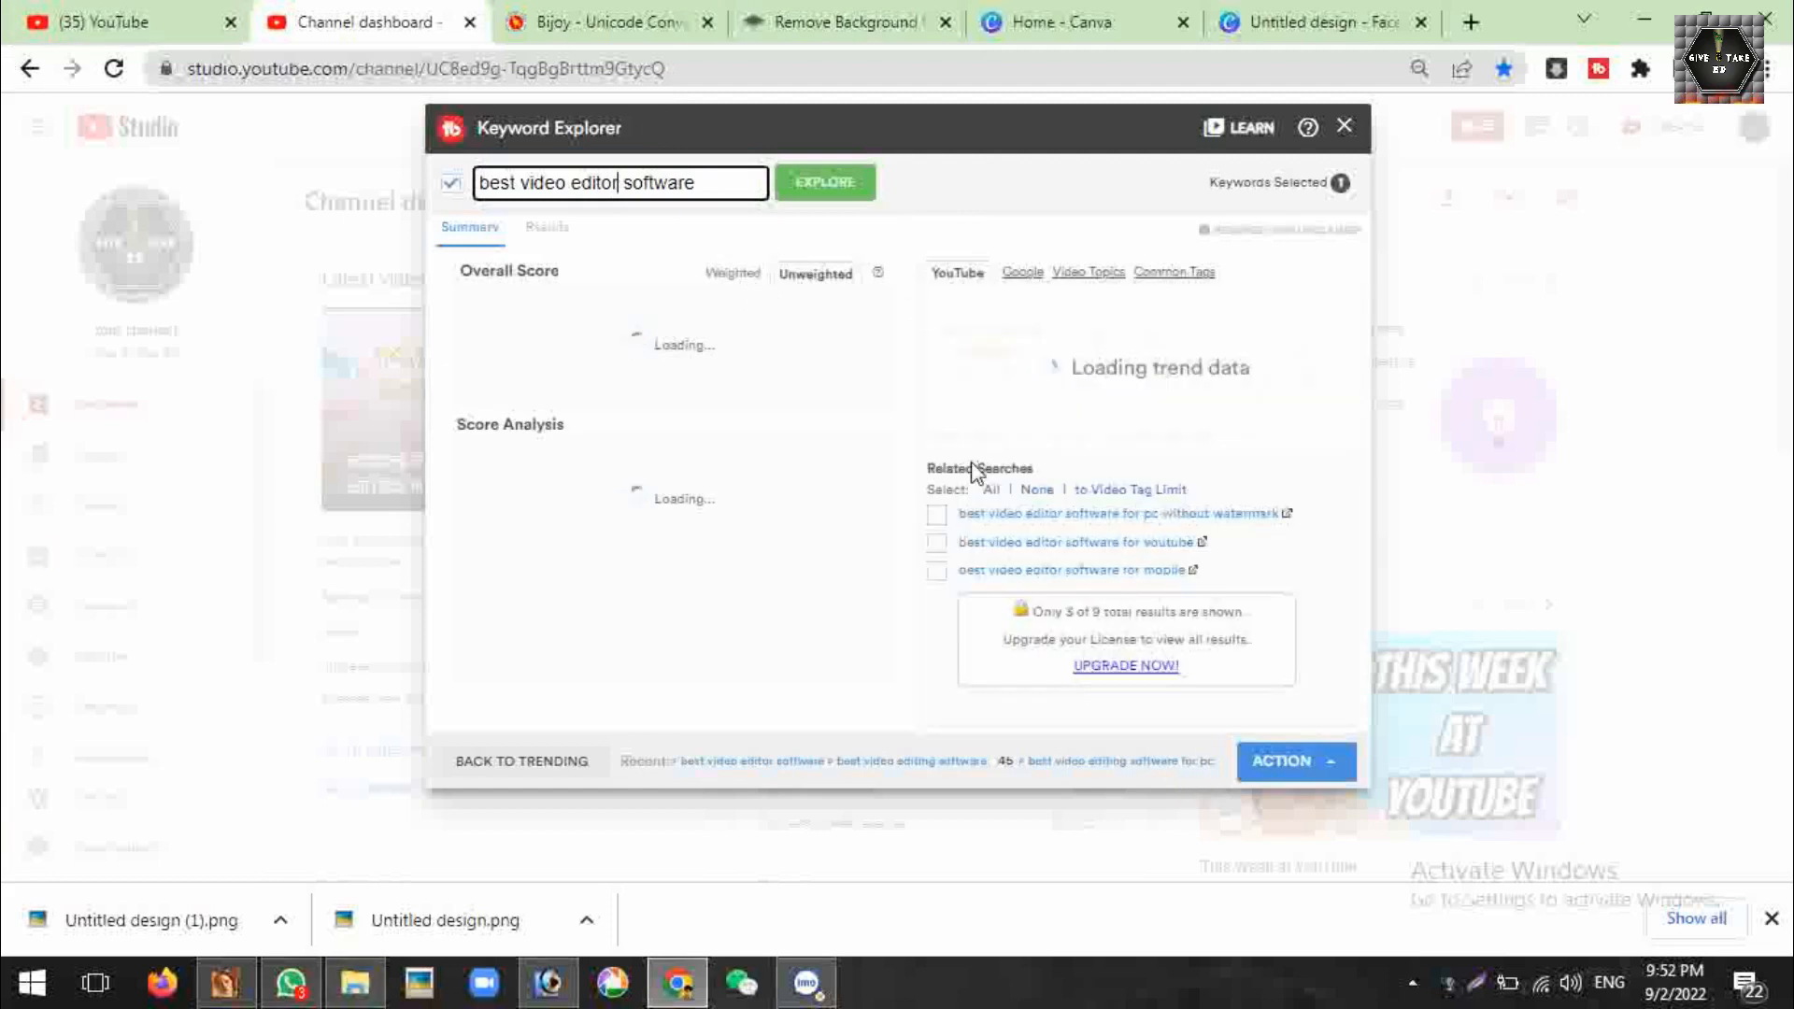
click(1023, 515)
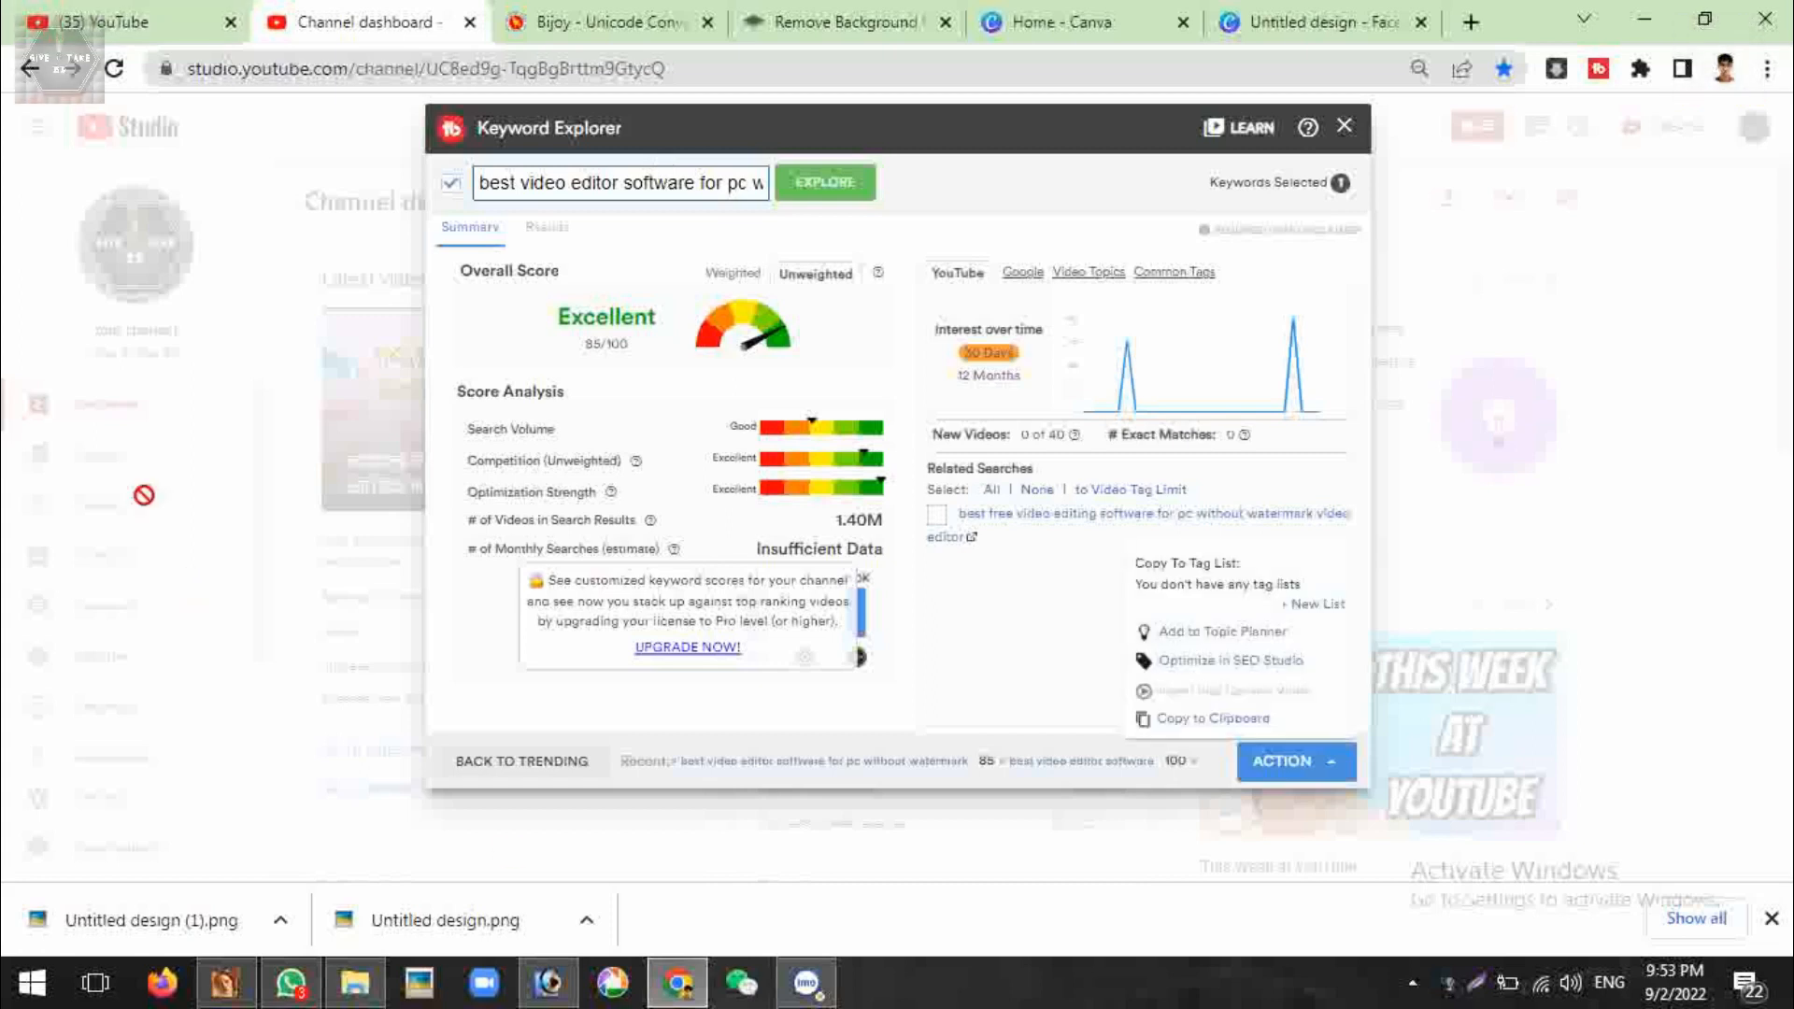
Switch to Illustrator and start a text object in Times New Roman below the thumbnail's white line
click(232, 990)
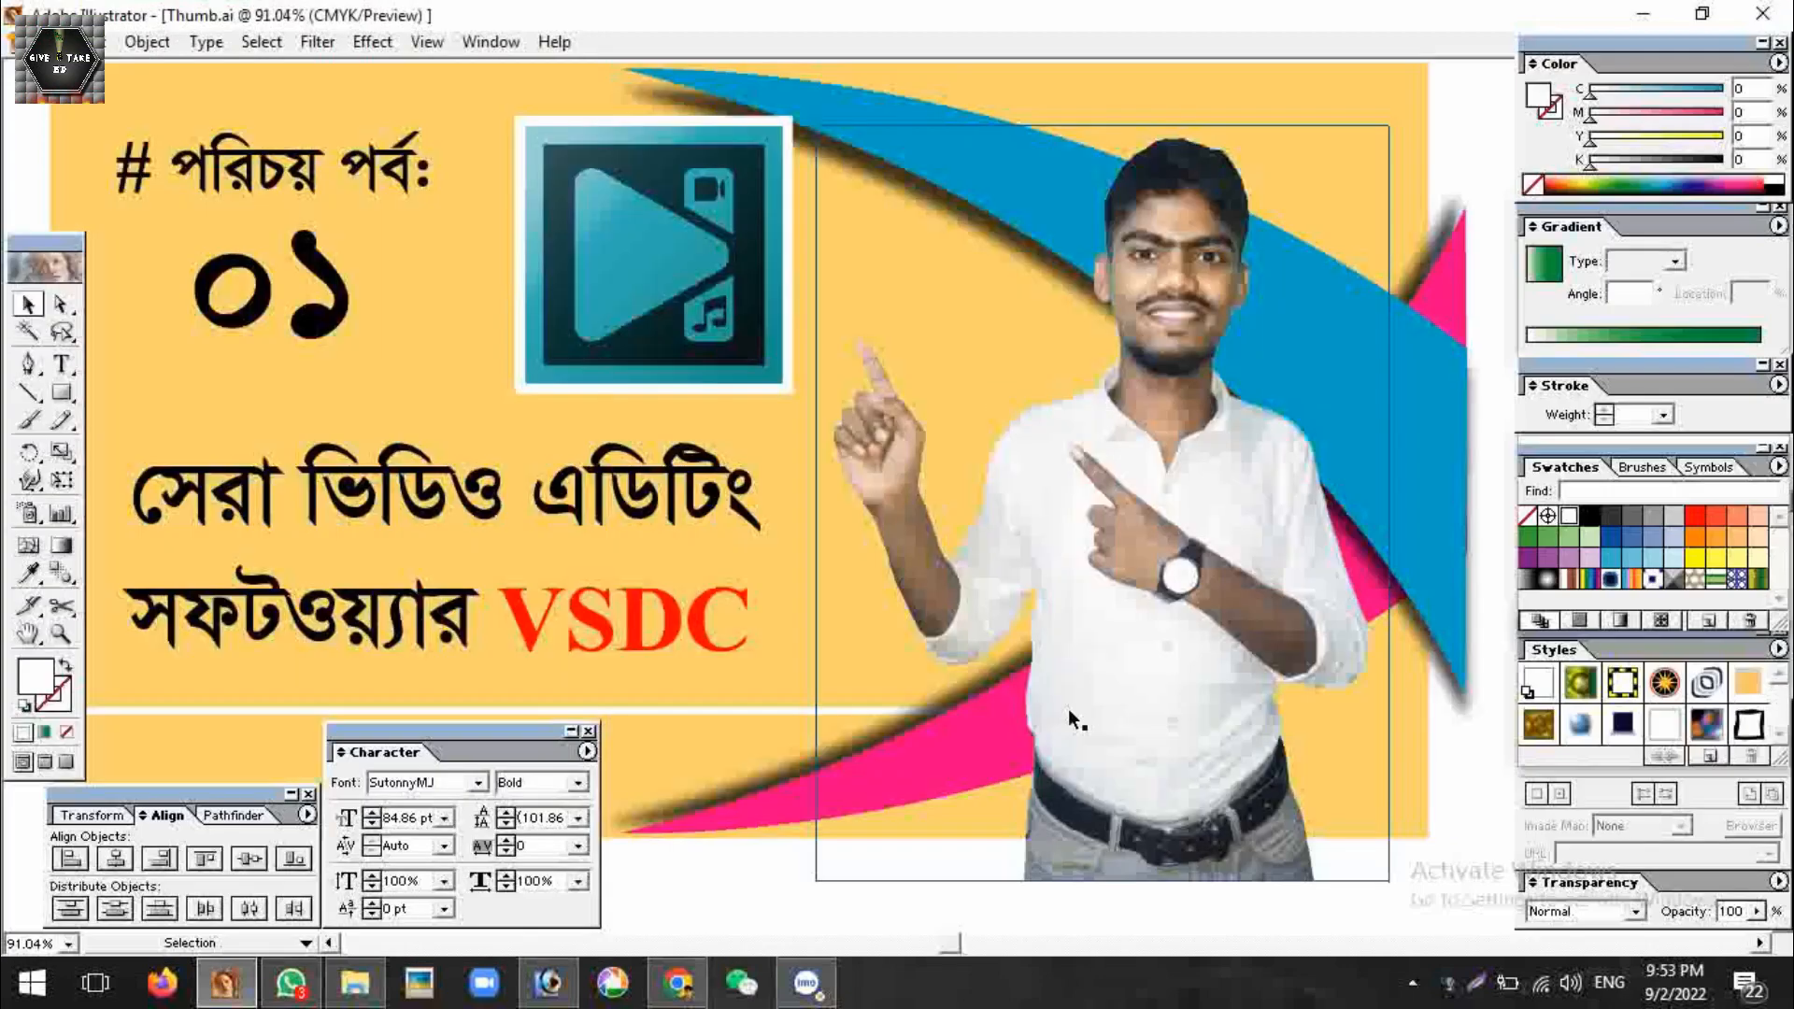
key(ctrl+minus)
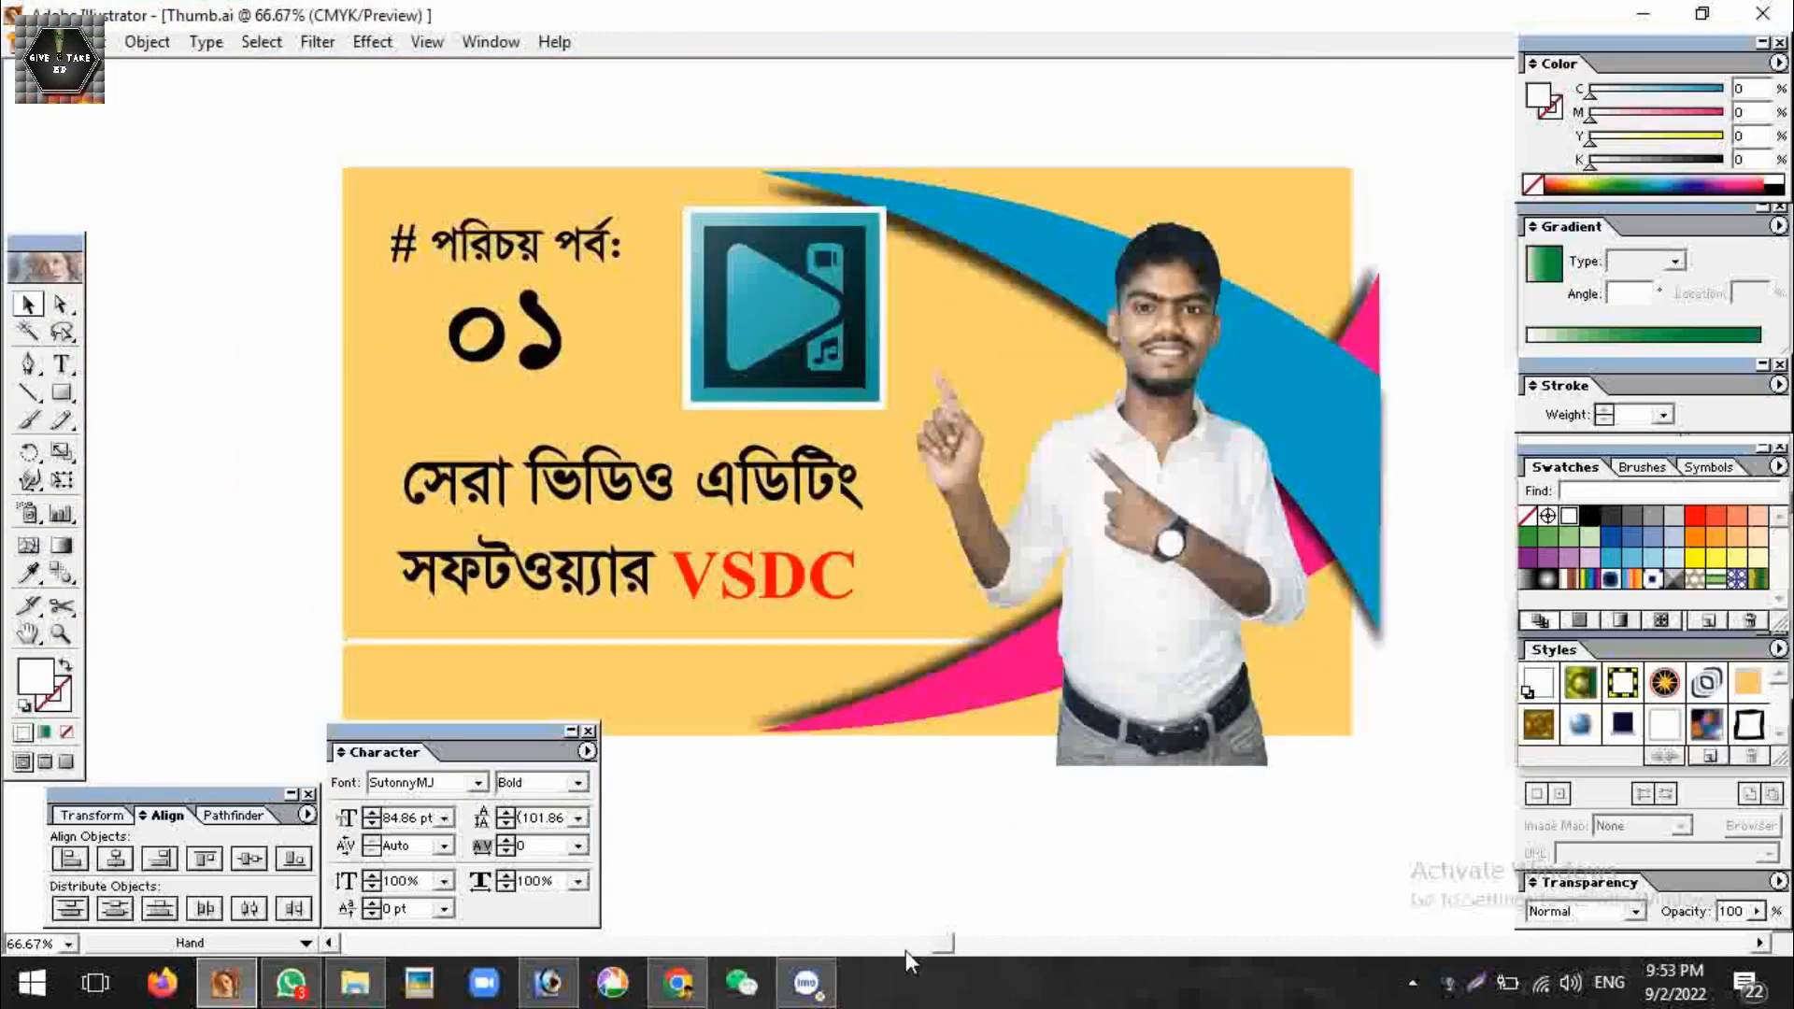
click(61, 364)
drag(199, 519, 1123, 865)
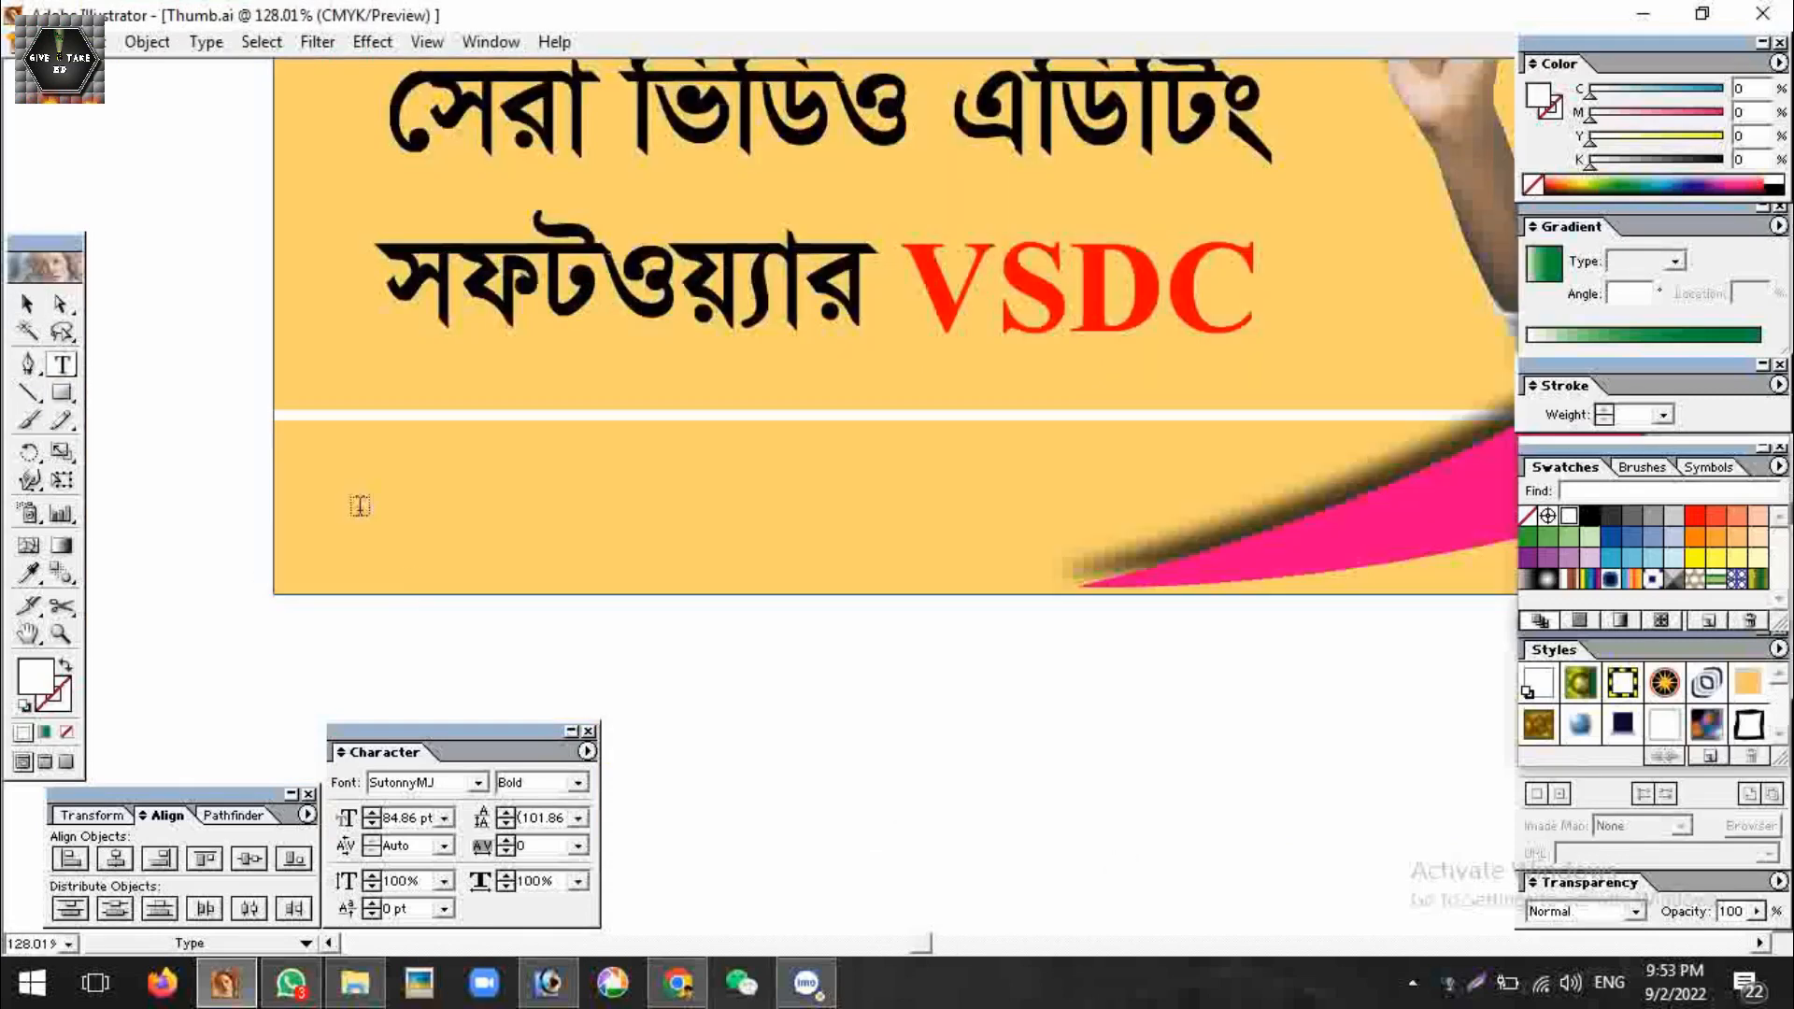
click(379, 542)
text(f)
key(BackSpace)
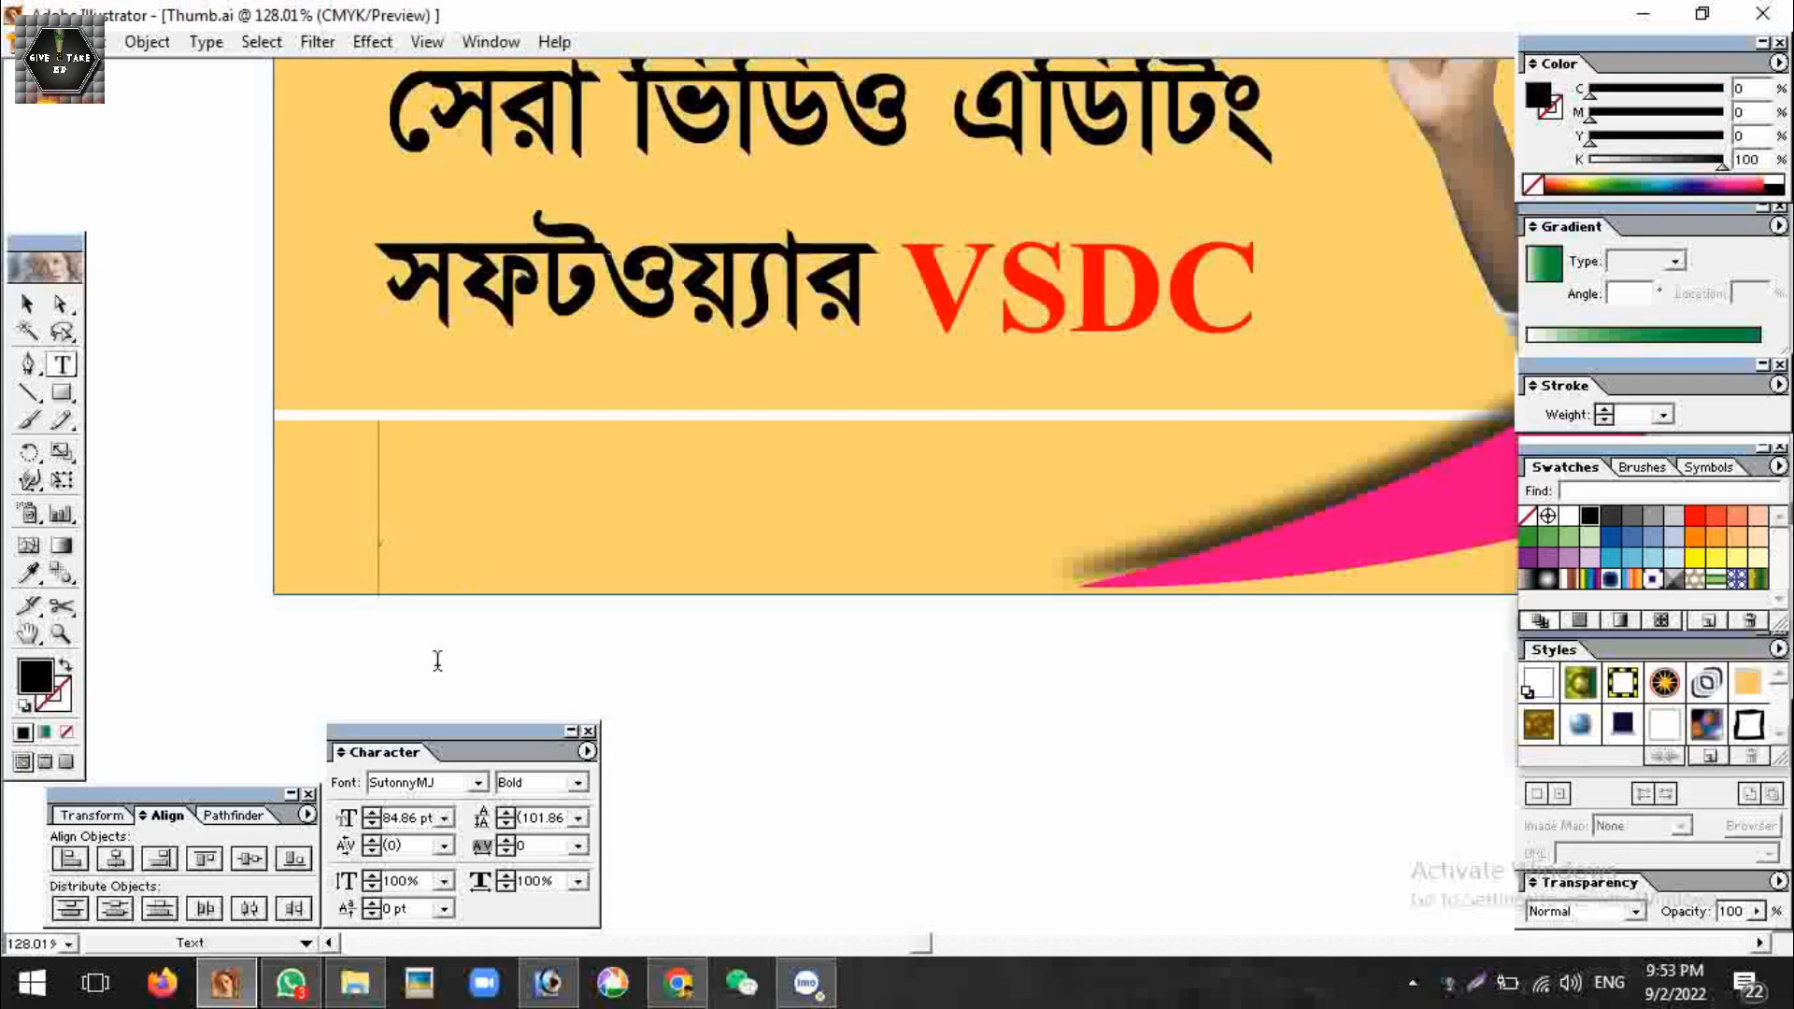
click(411, 783)
text(Times)
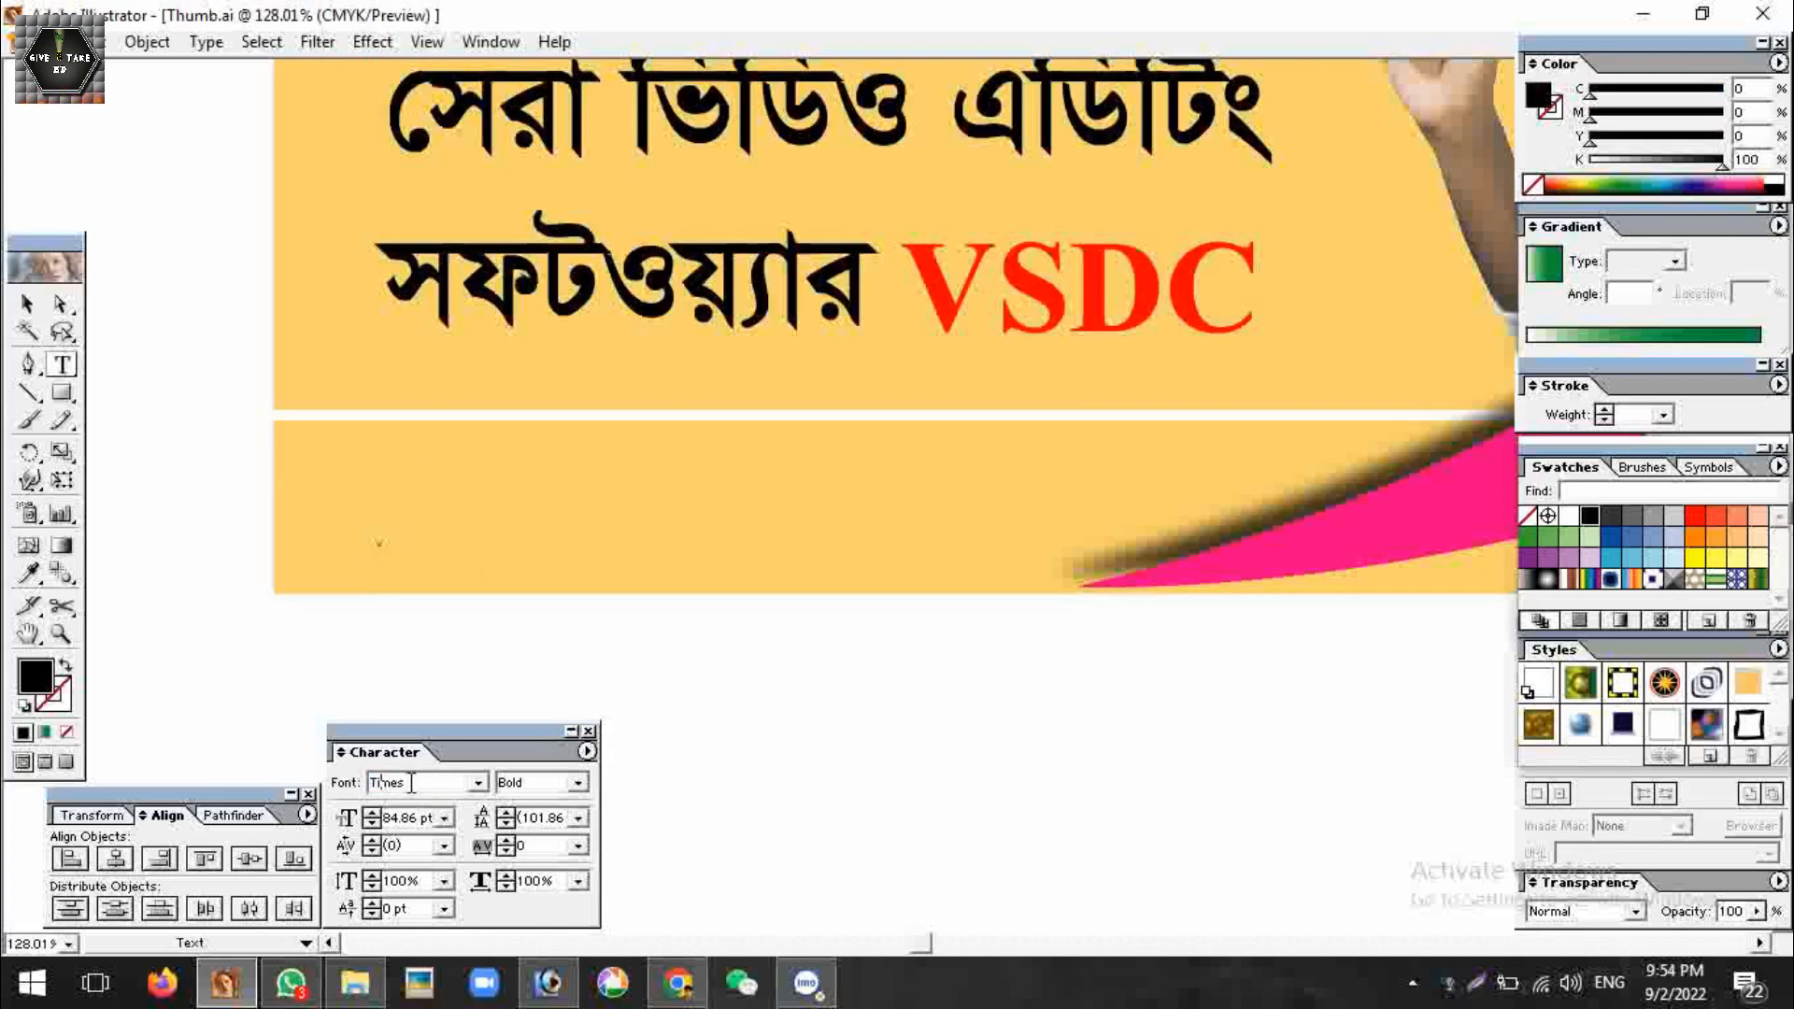
key(Return)
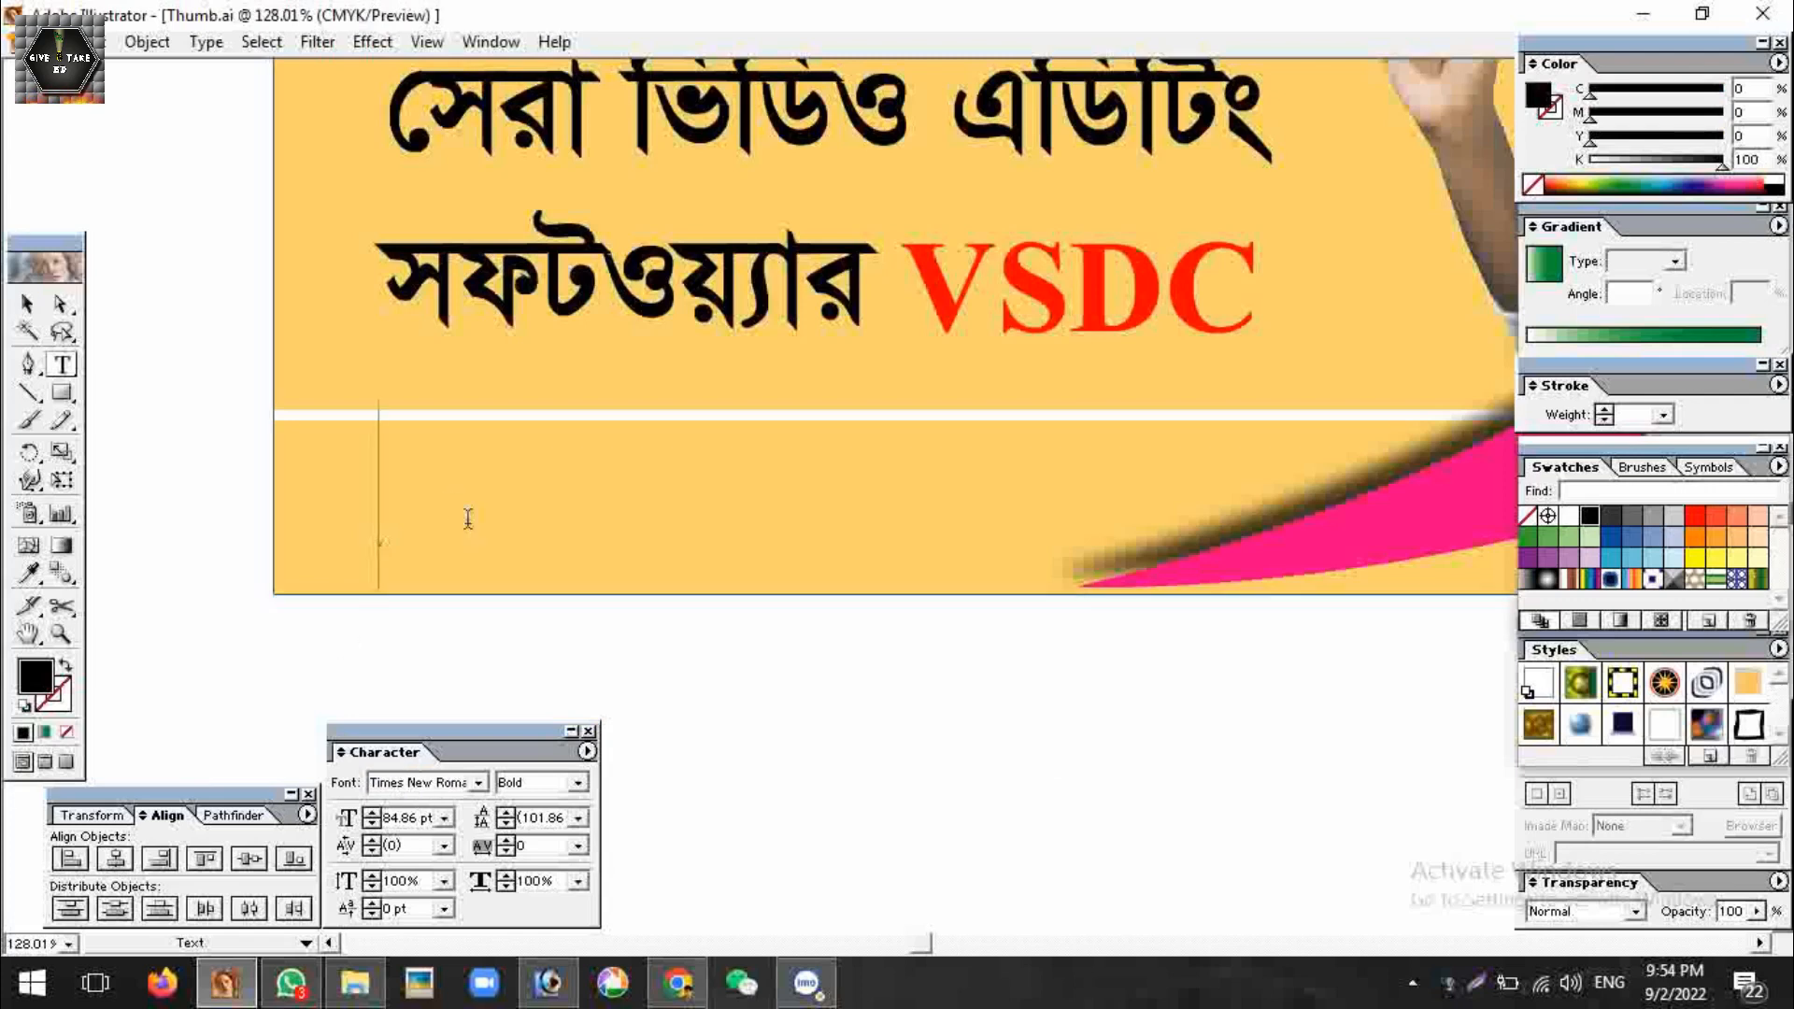
Enter "no watermarke" as the text below the white line
text(no)
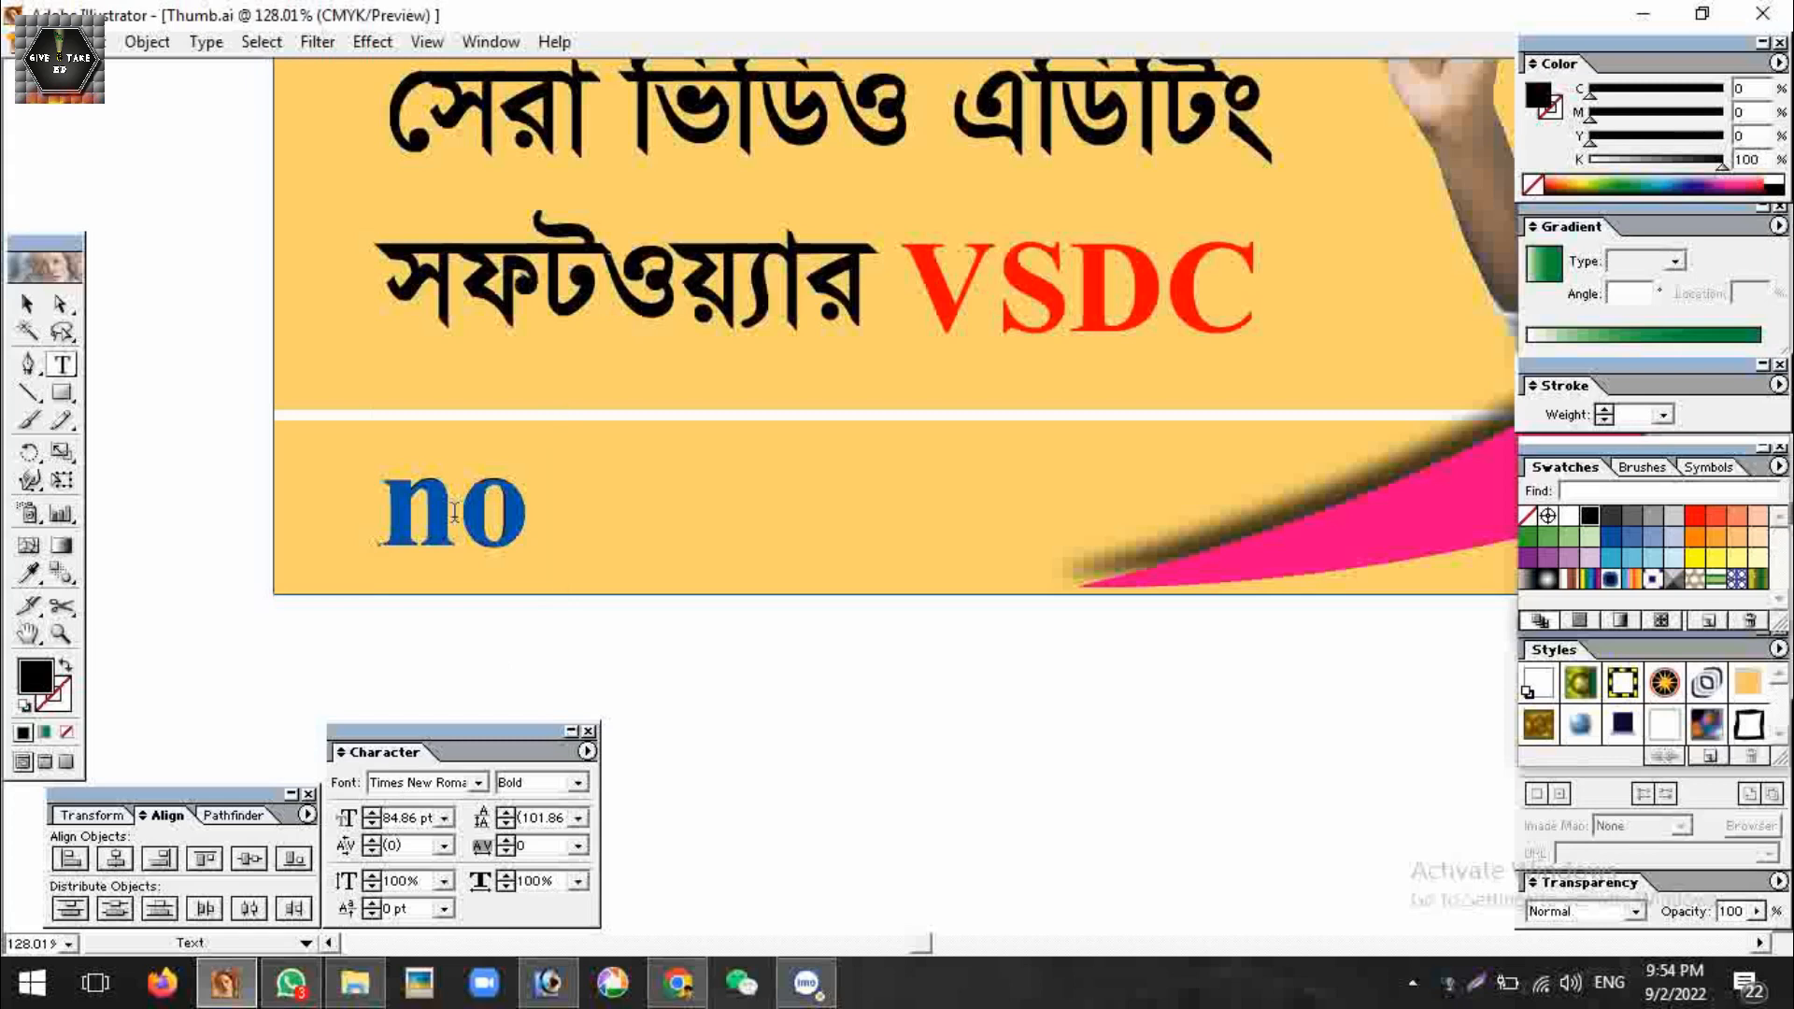
text(wa)
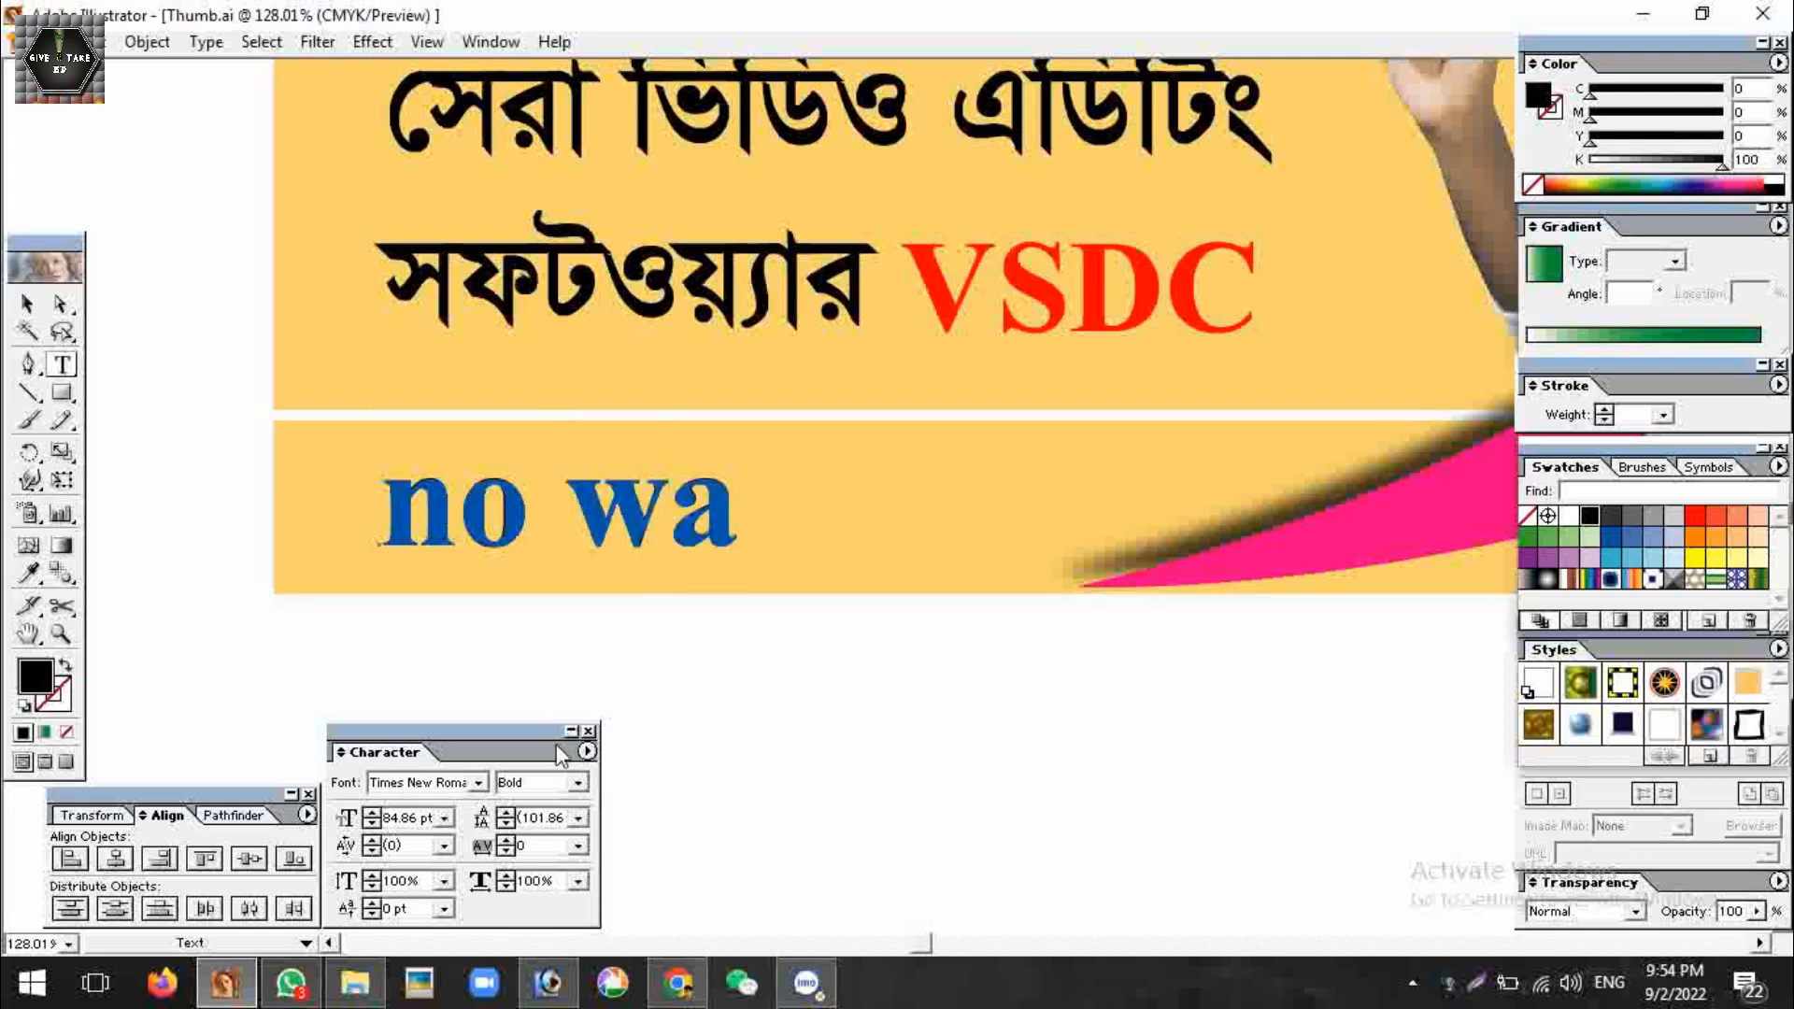
key(Home)
key(Right)
key(End)
text(er)
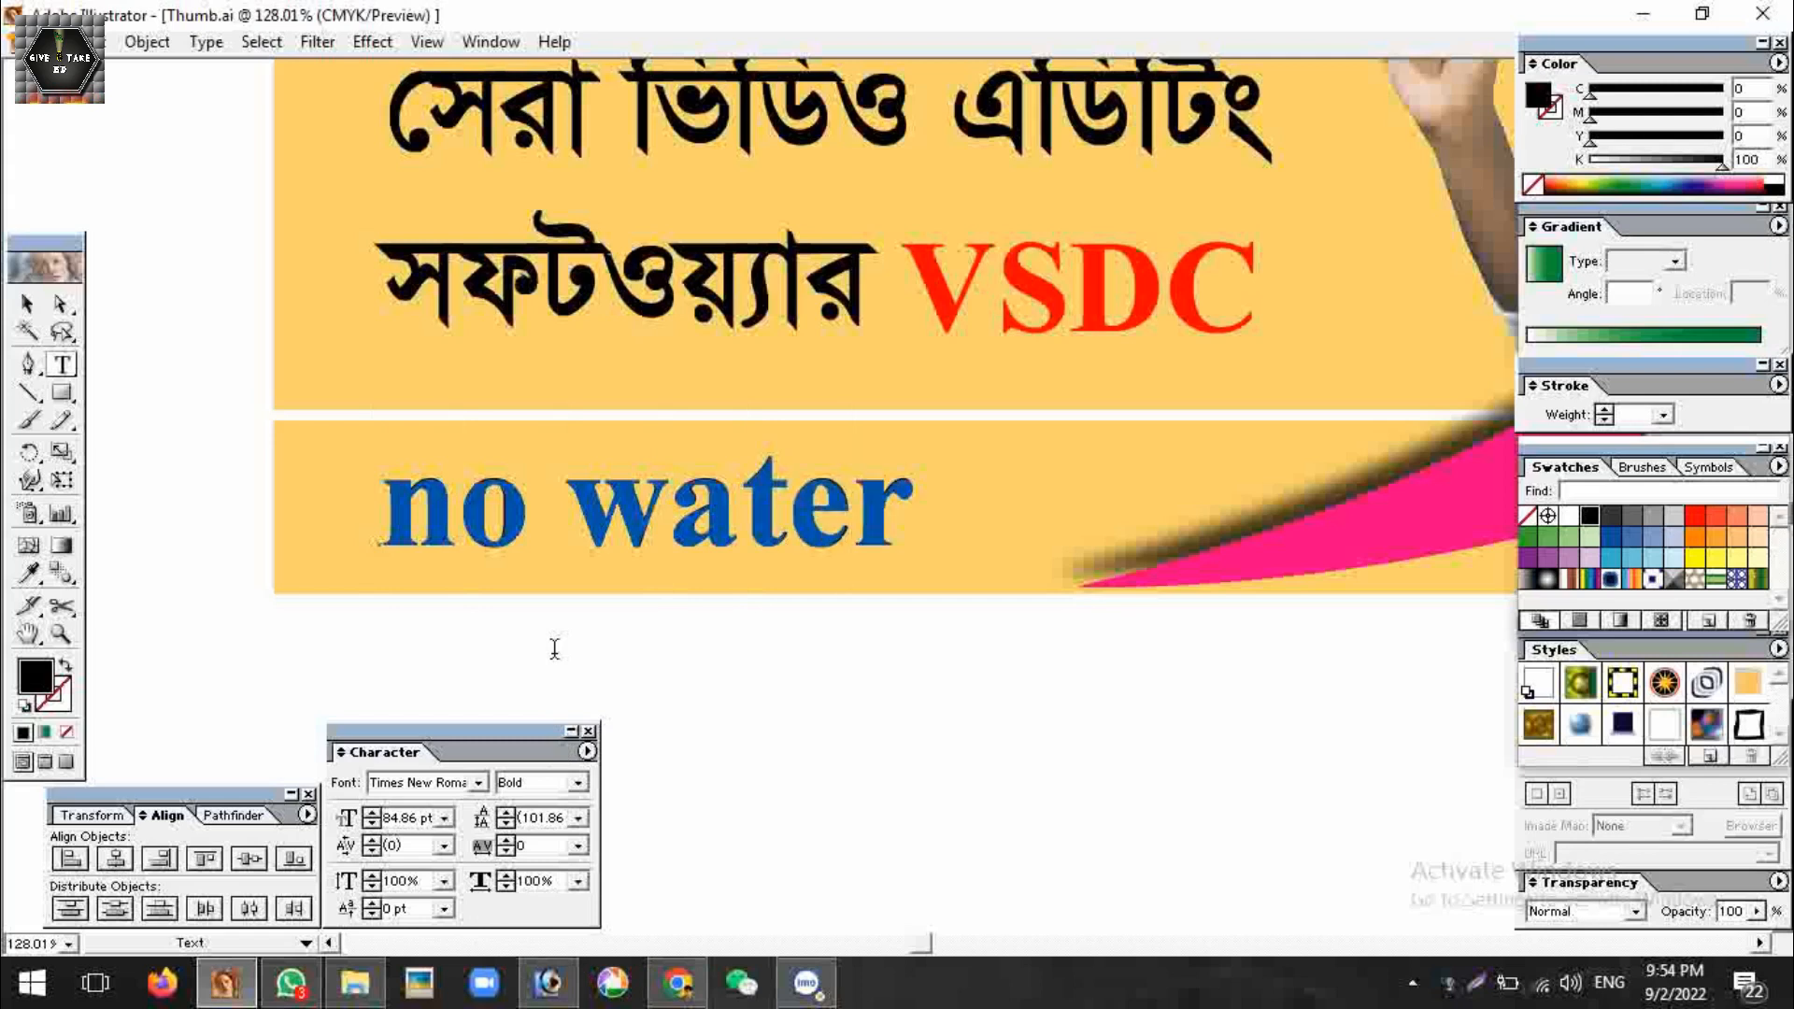
text(,)
key(BackSpace)
text(ma)
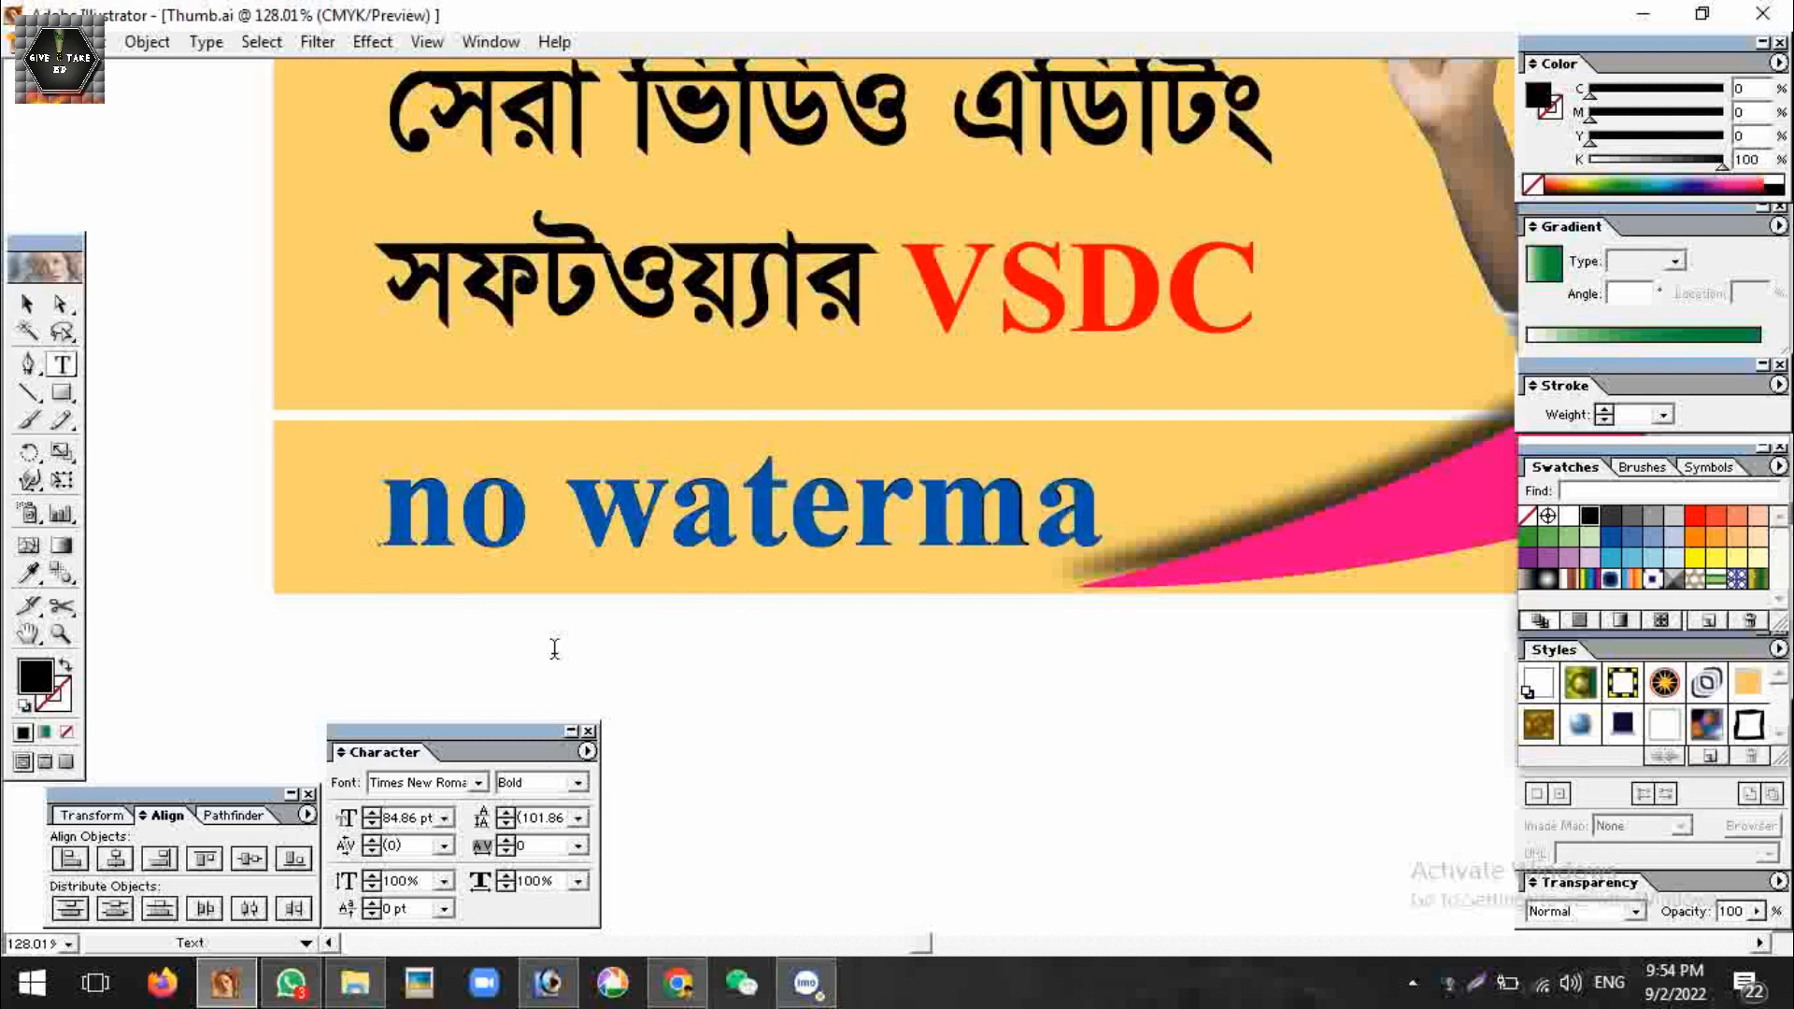
text(rke)
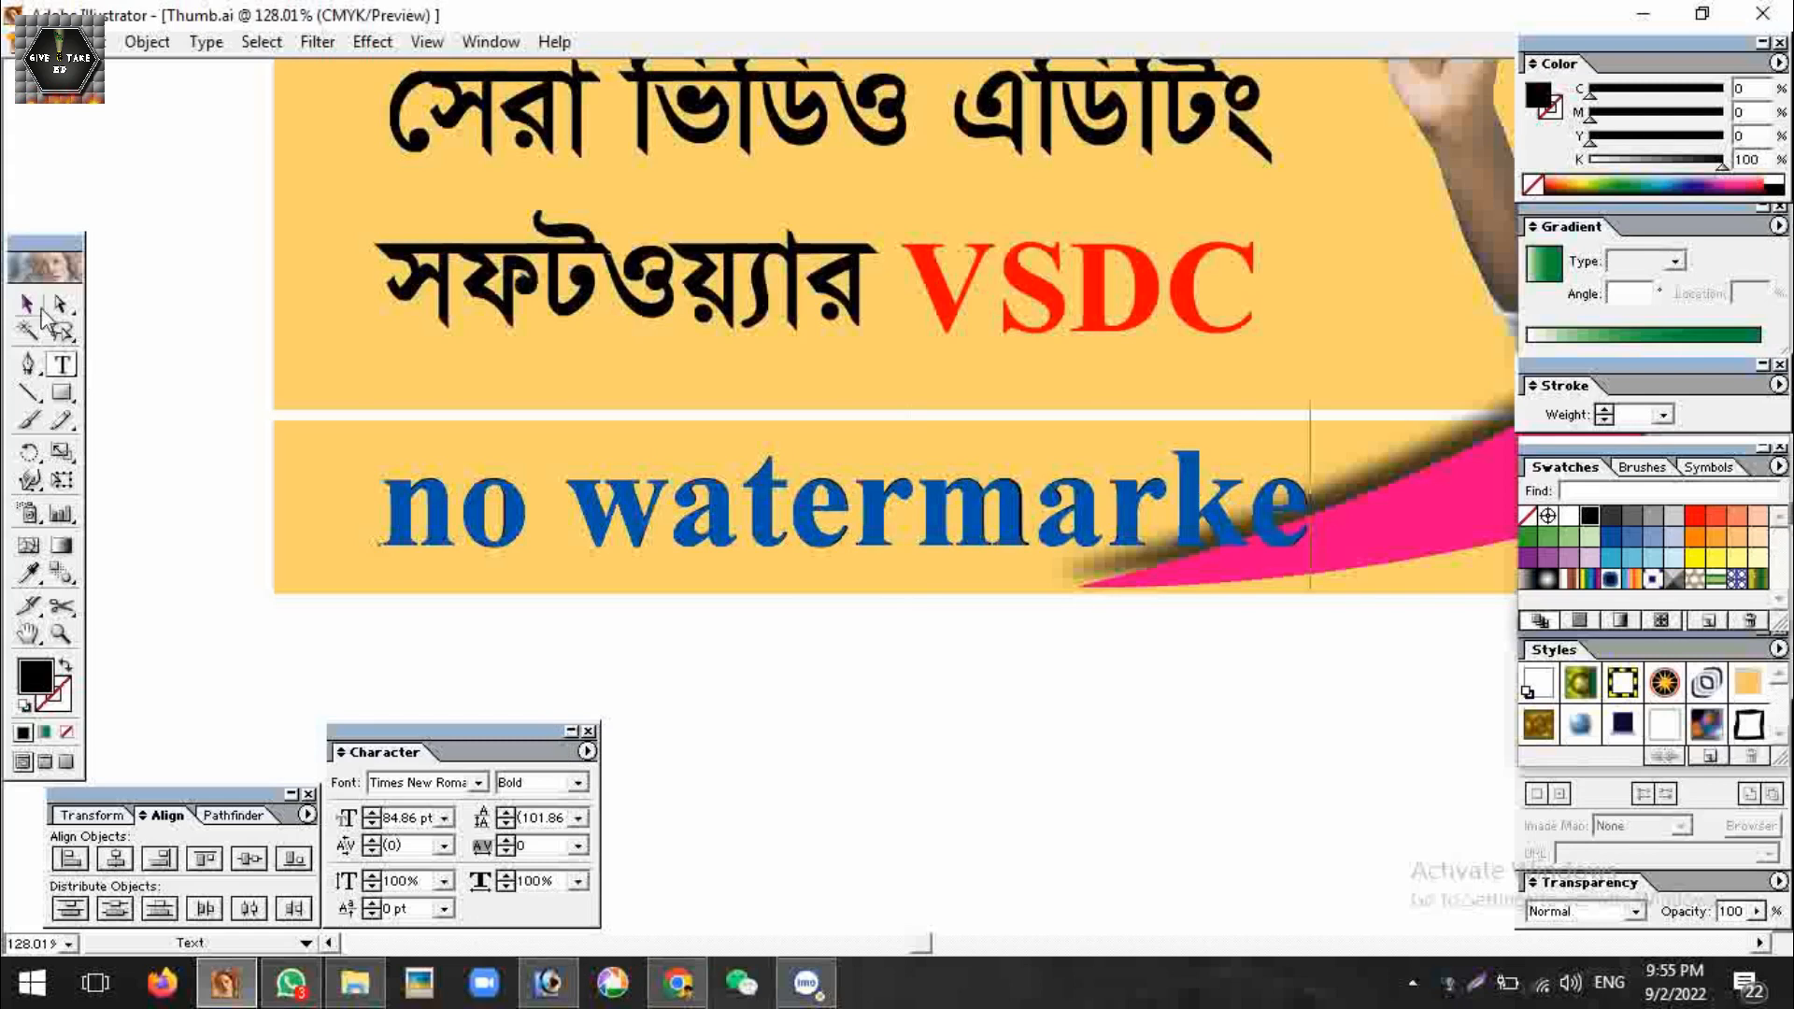
Reduce the "no watermarke" text to 62.86 pt so it clears the pink curve
click(29, 305)
key(ctrl+shift+comma)
key(ctrl+shift+comma)
key(ctrl+shift+comma)
key(ctrl+shift+comma)
key(ctrl+shift+comma)
key(ctrl+shift+comma)
key(ctrl+shift+comma)
key(ctrl+shift+comma)
key(ctrl+shift+comma)
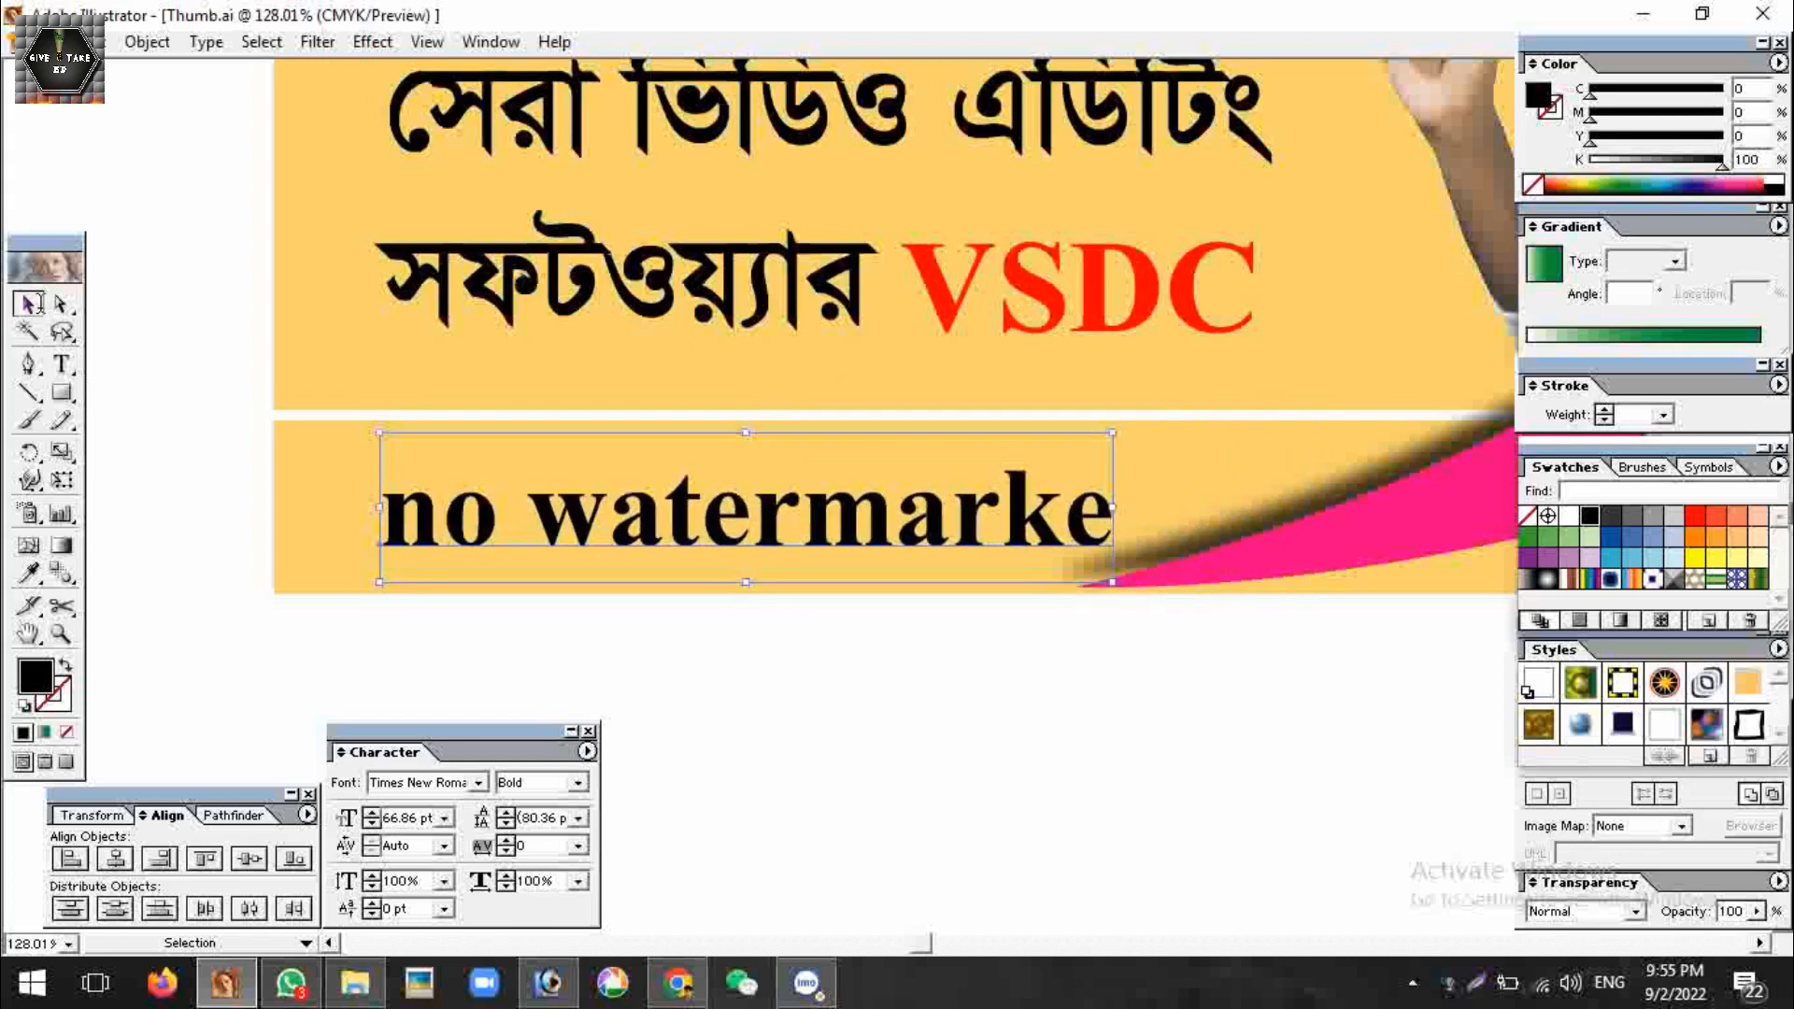
key(ctrl+shift+comma)
key(ctrl+shift+comma)
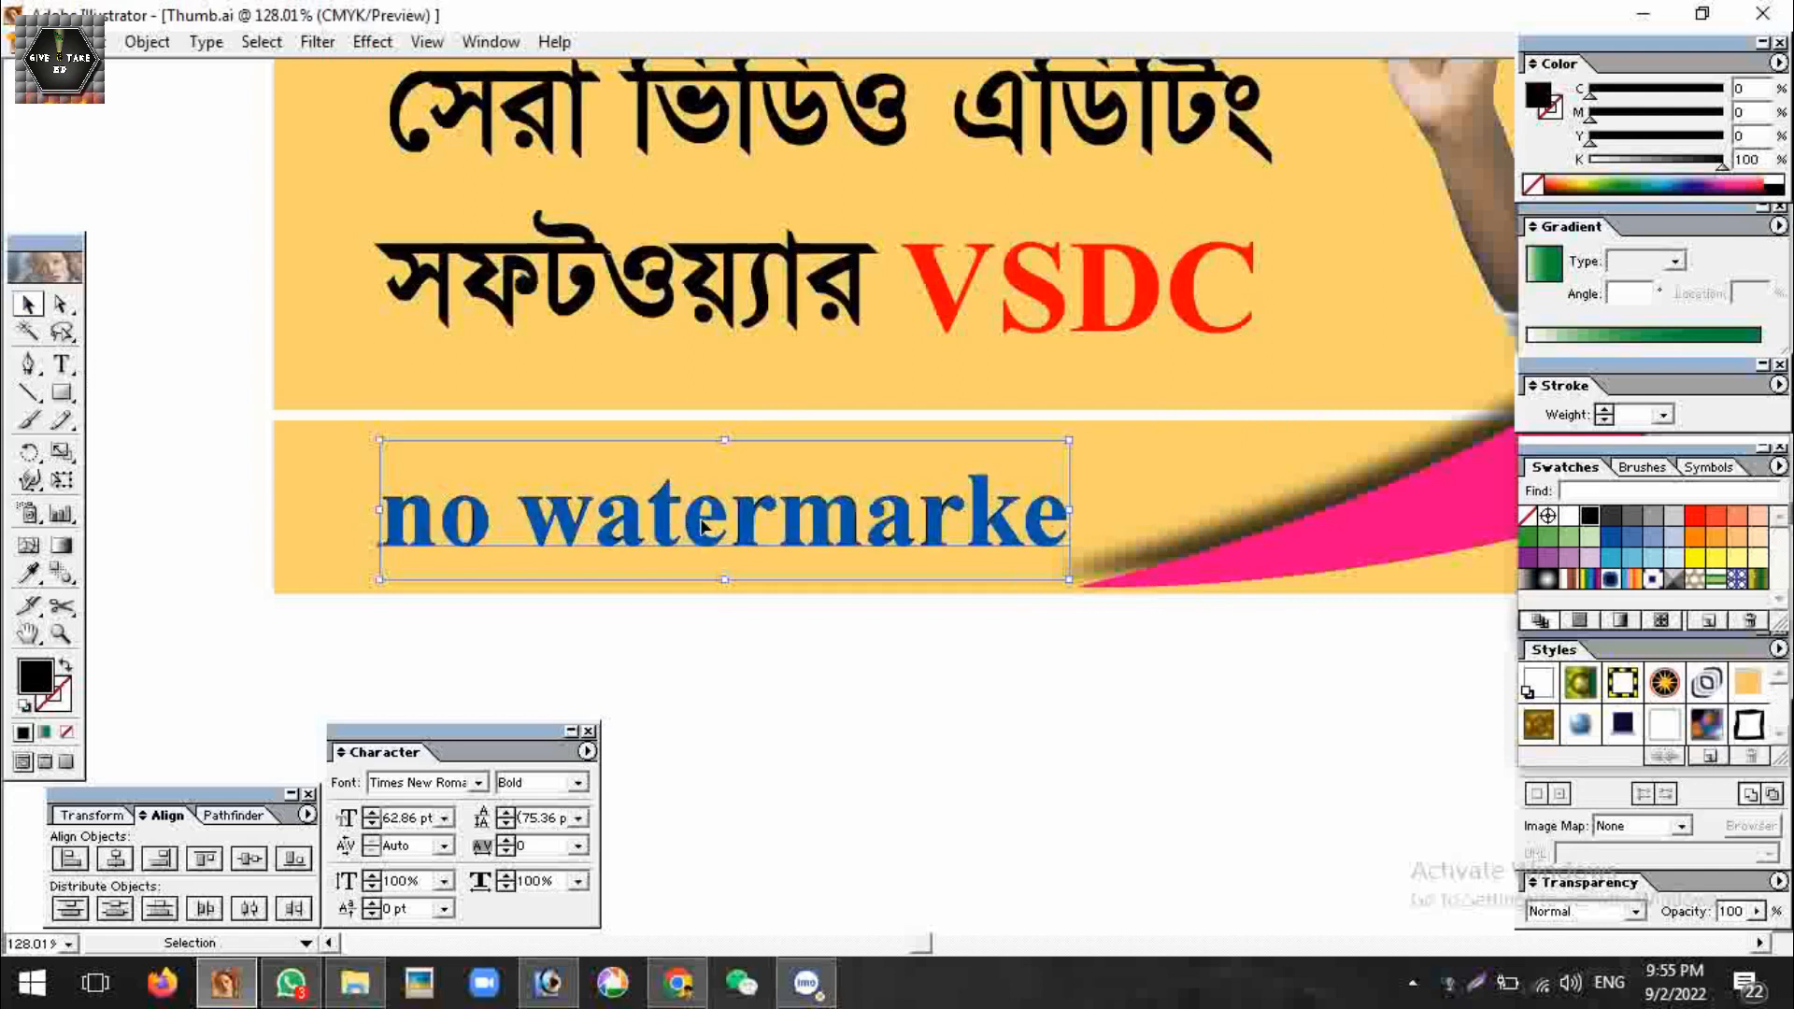
click(750, 669)
Draw a small circle with the Ellipse tool in the empty area below the thumbnail
key(space)
drag(973, 685, 1033, 713)
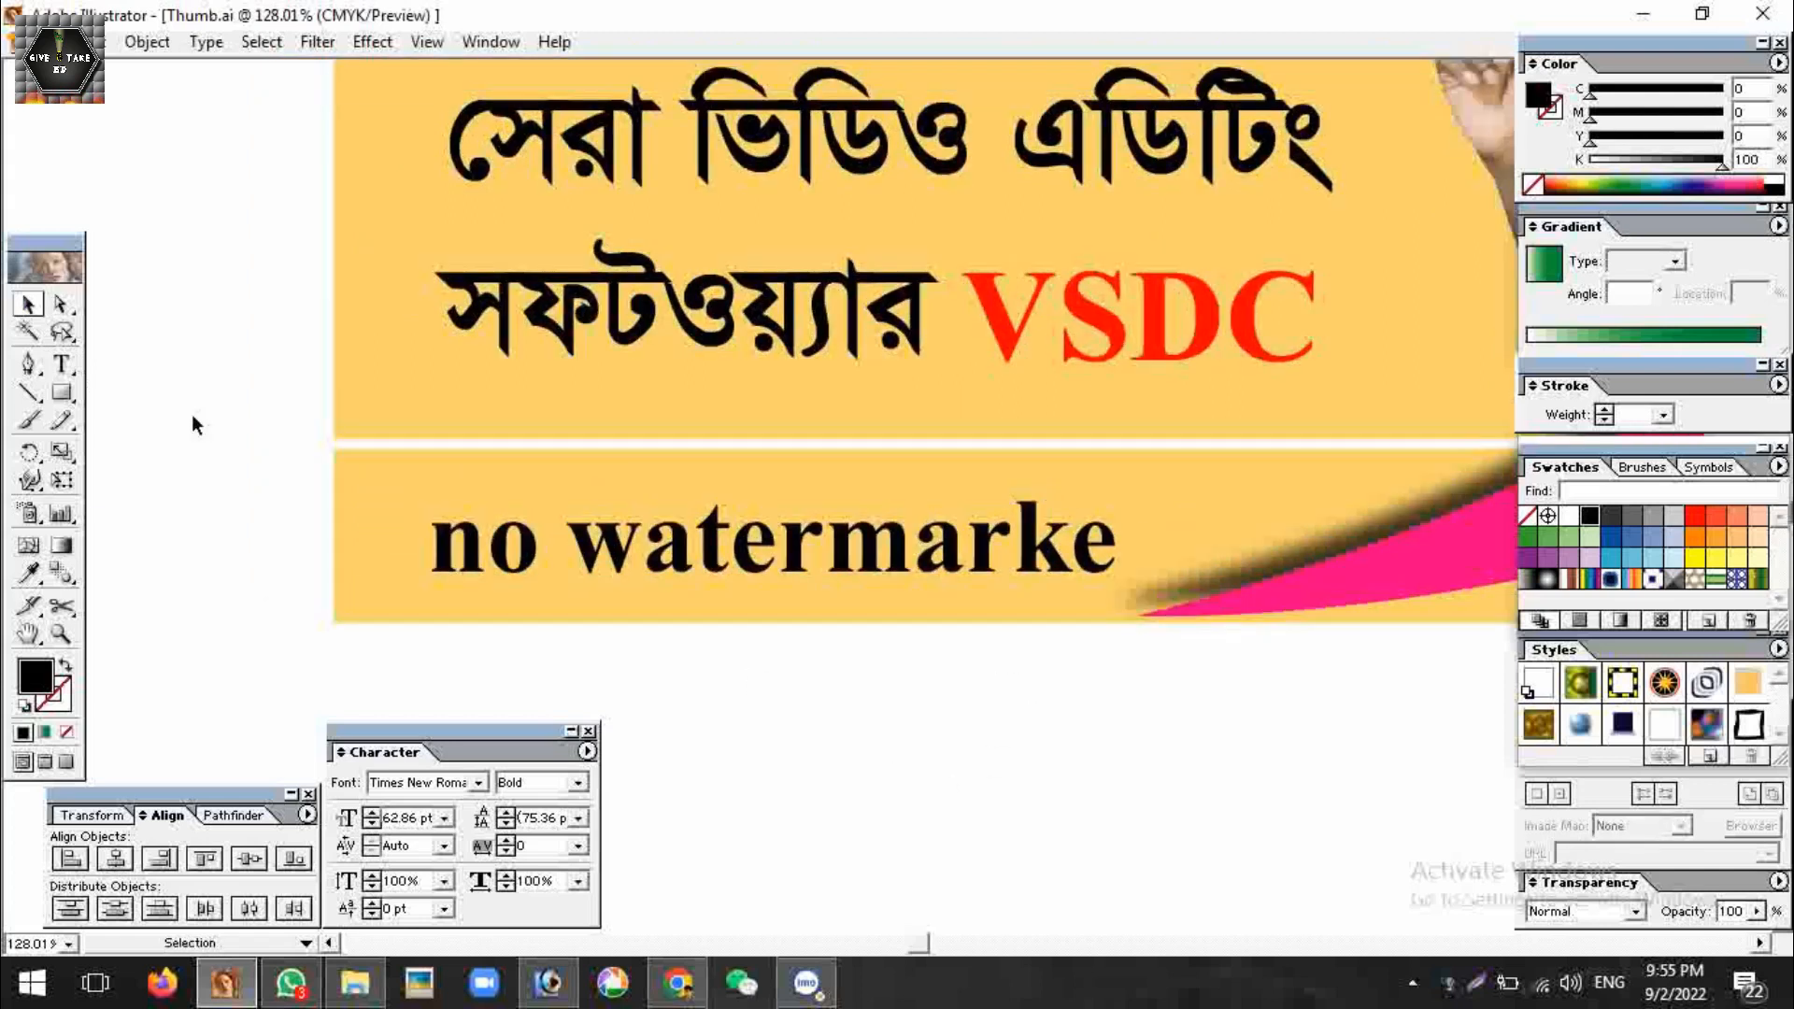
drag(79, 388, 153, 409)
drag(788, 732, 939, 882)
click(27, 304)
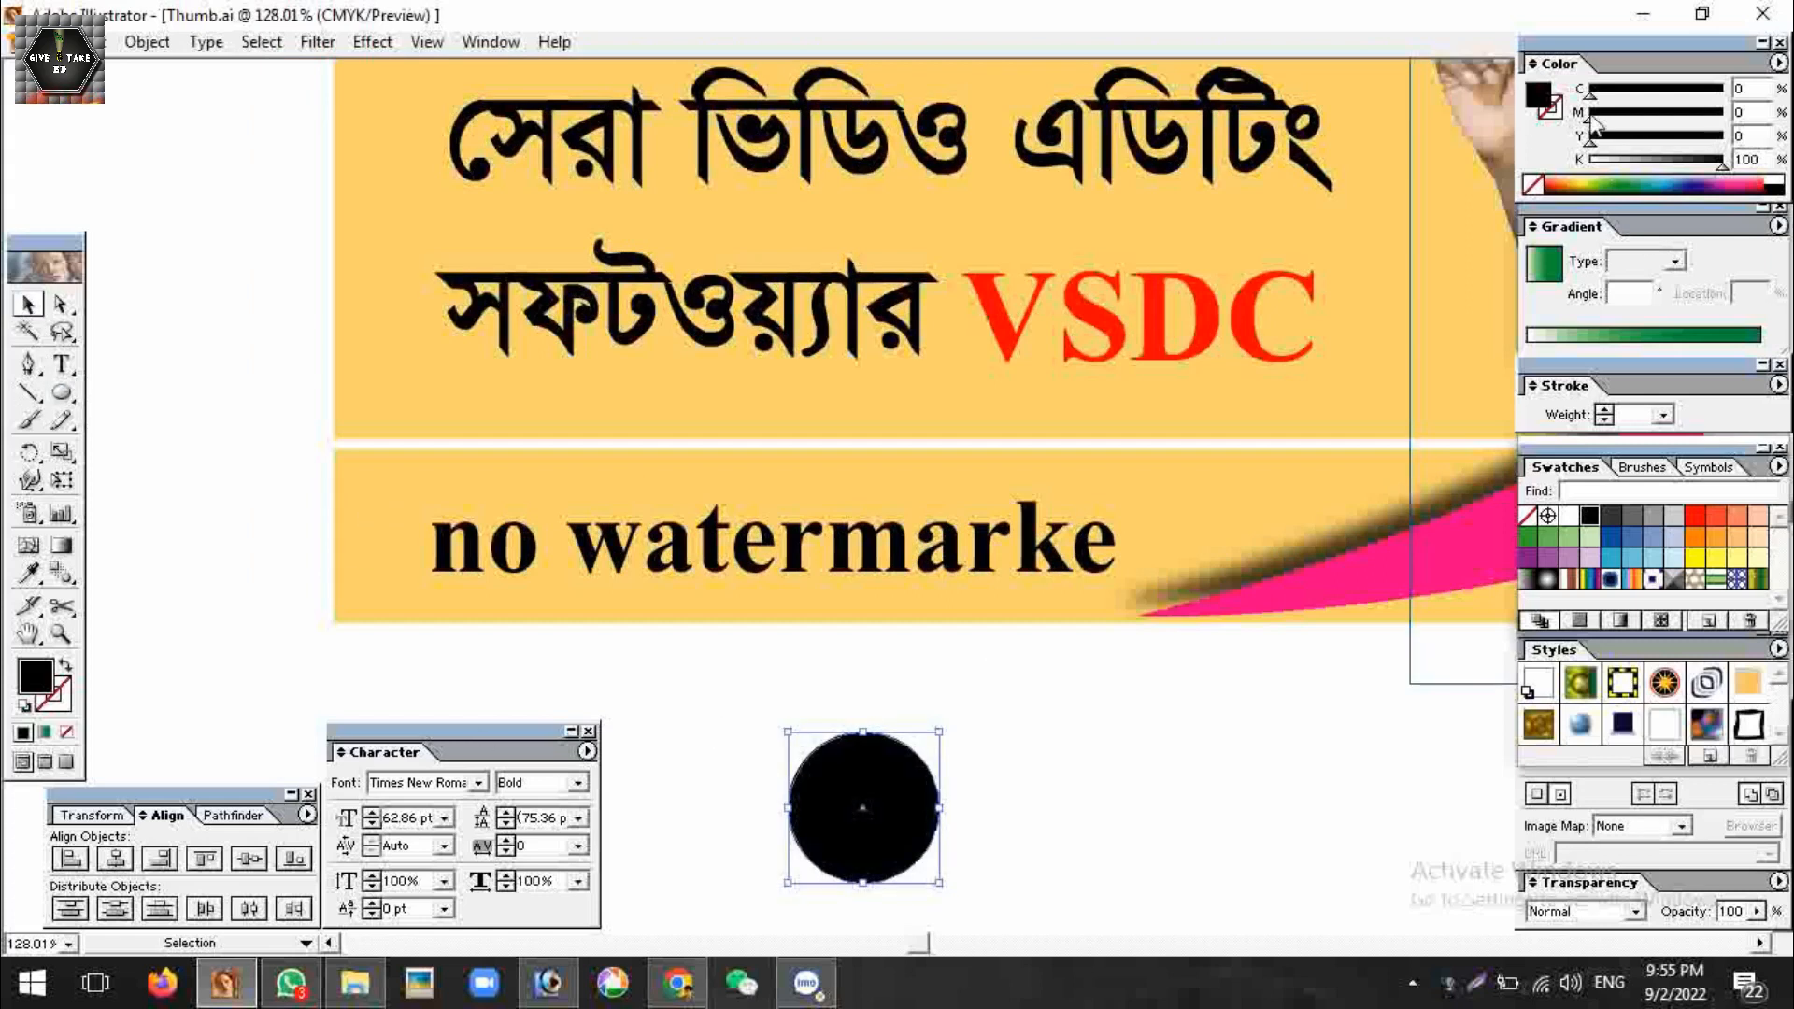
Give the circle no fill and a 3 pt red stroke with C 0, M 100, Y 100, K 0
key(shift+x)
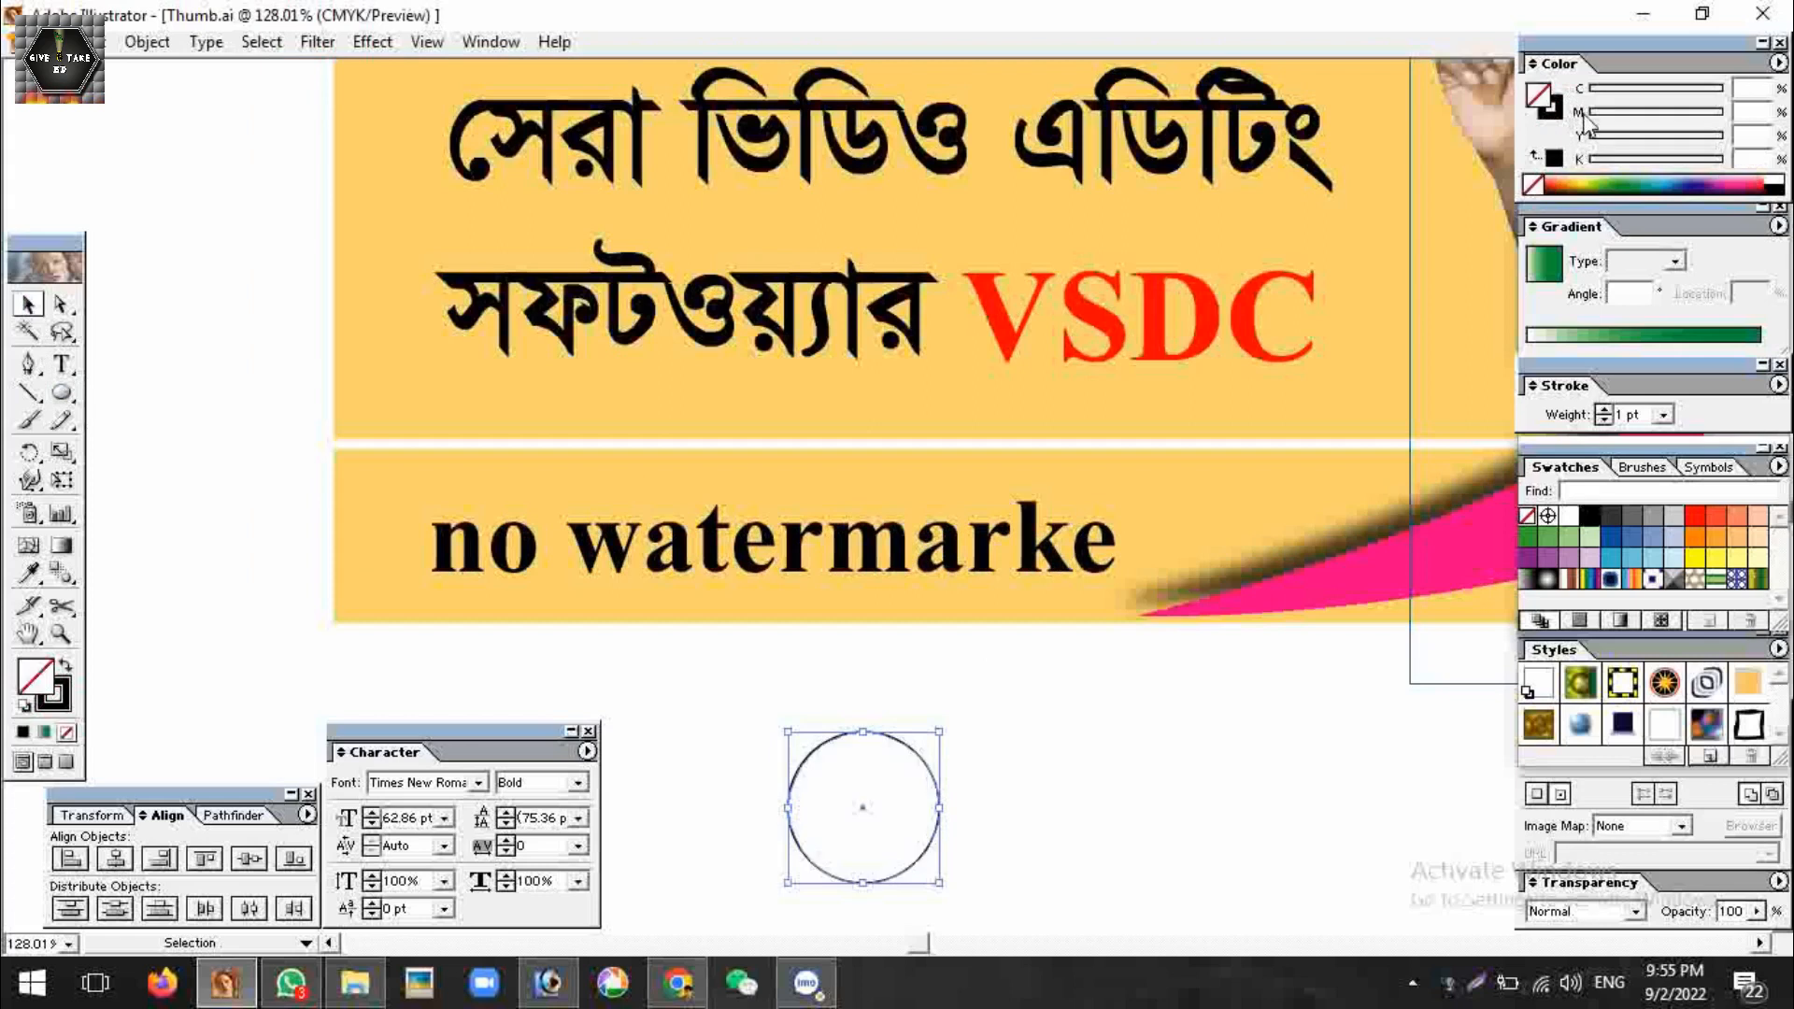
click(1557, 112)
drag(1717, 165, 1589, 166)
click(1722, 116)
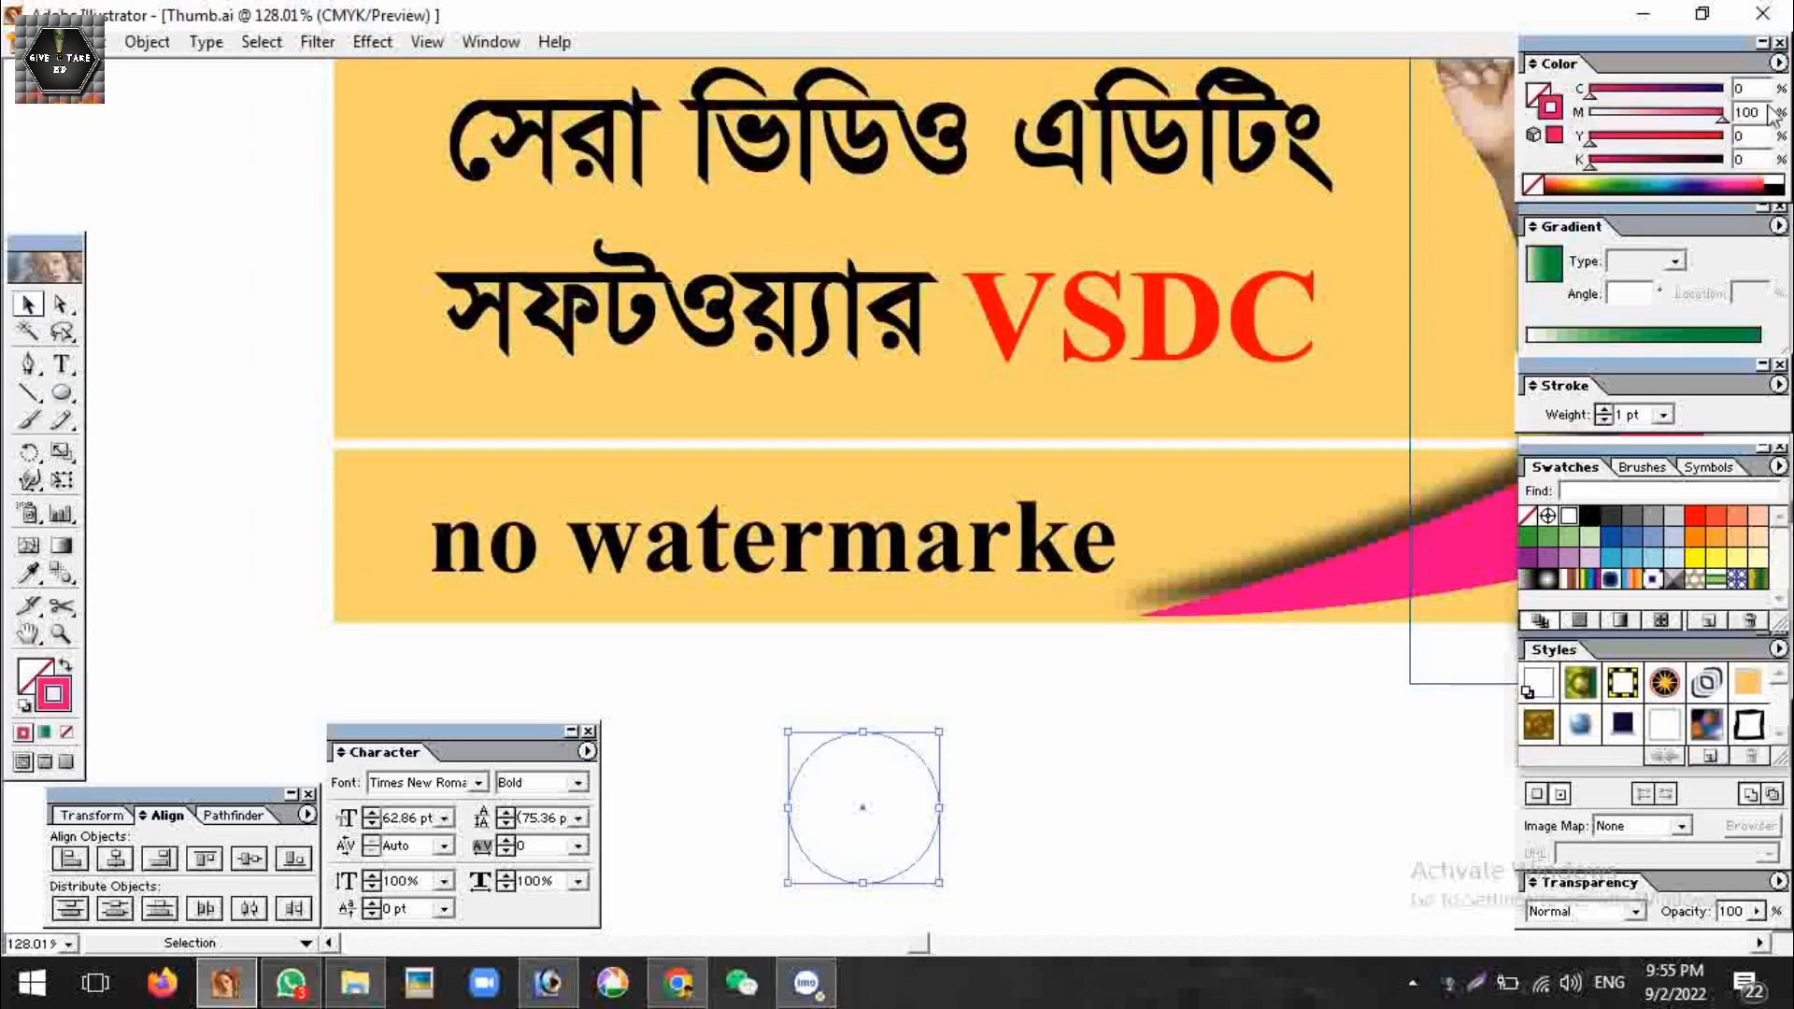
click(1714, 140)
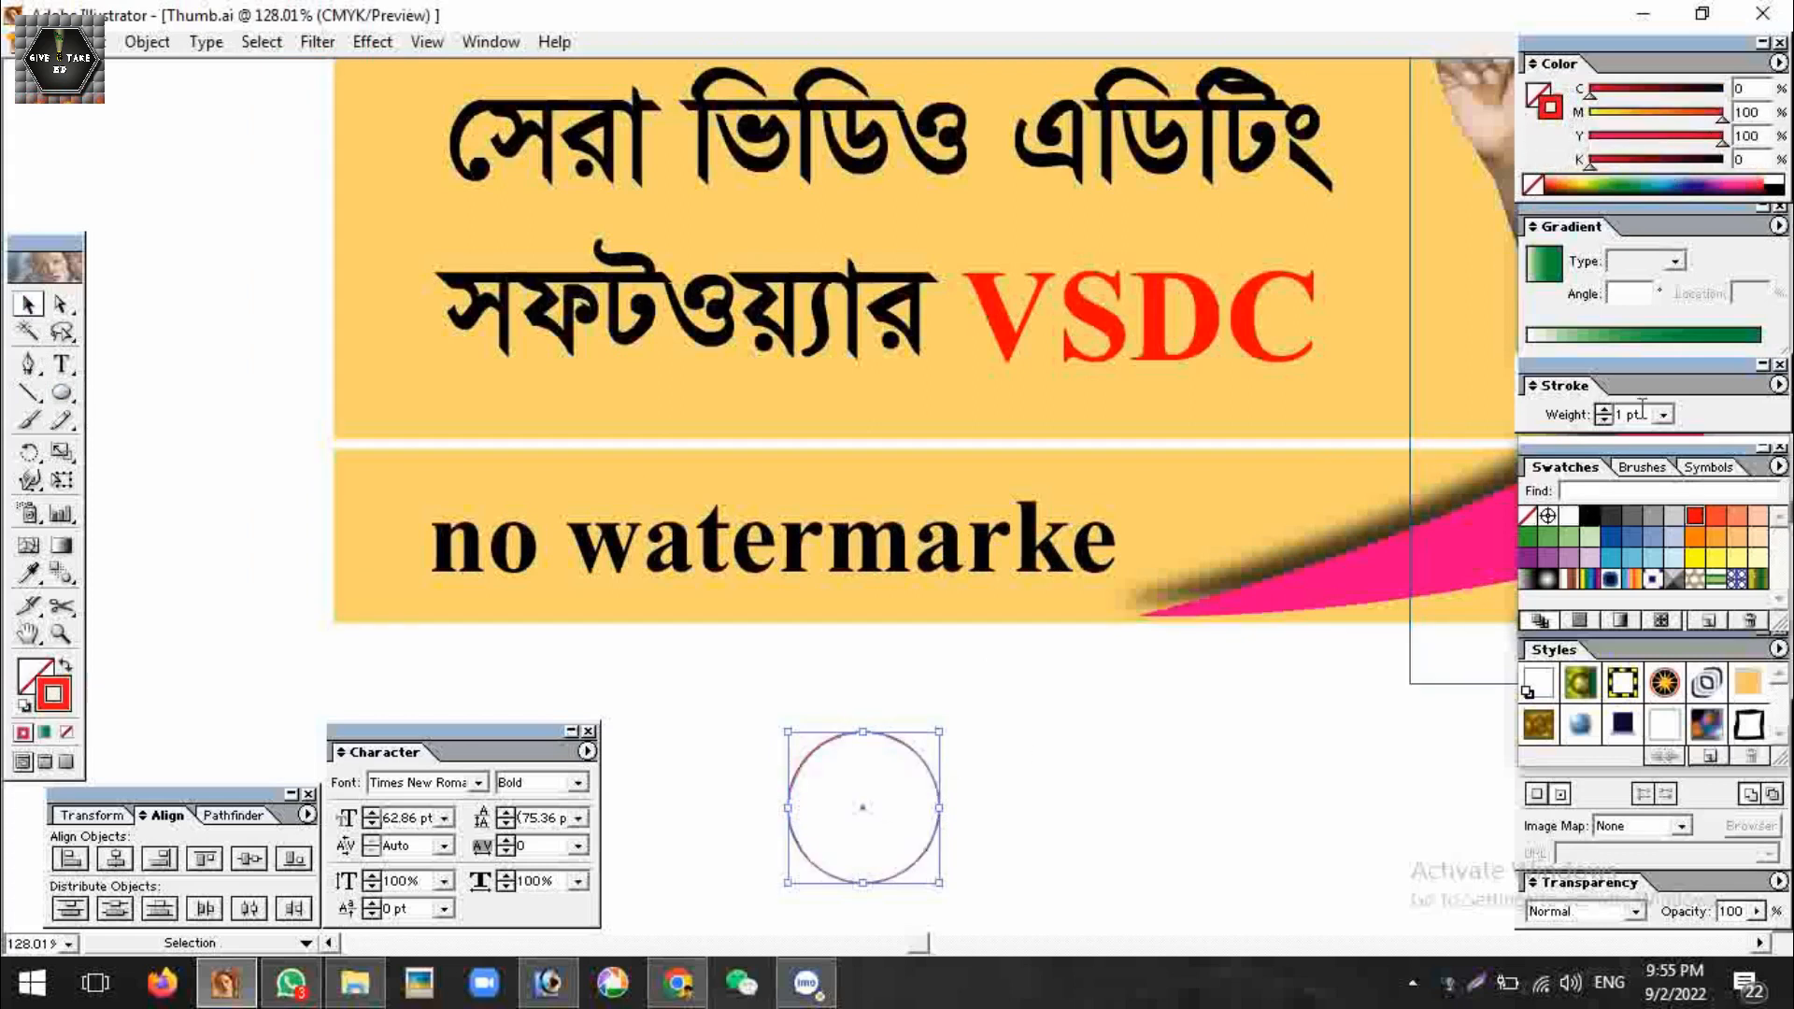
double_click(1605, 411)
click(1144, 834)
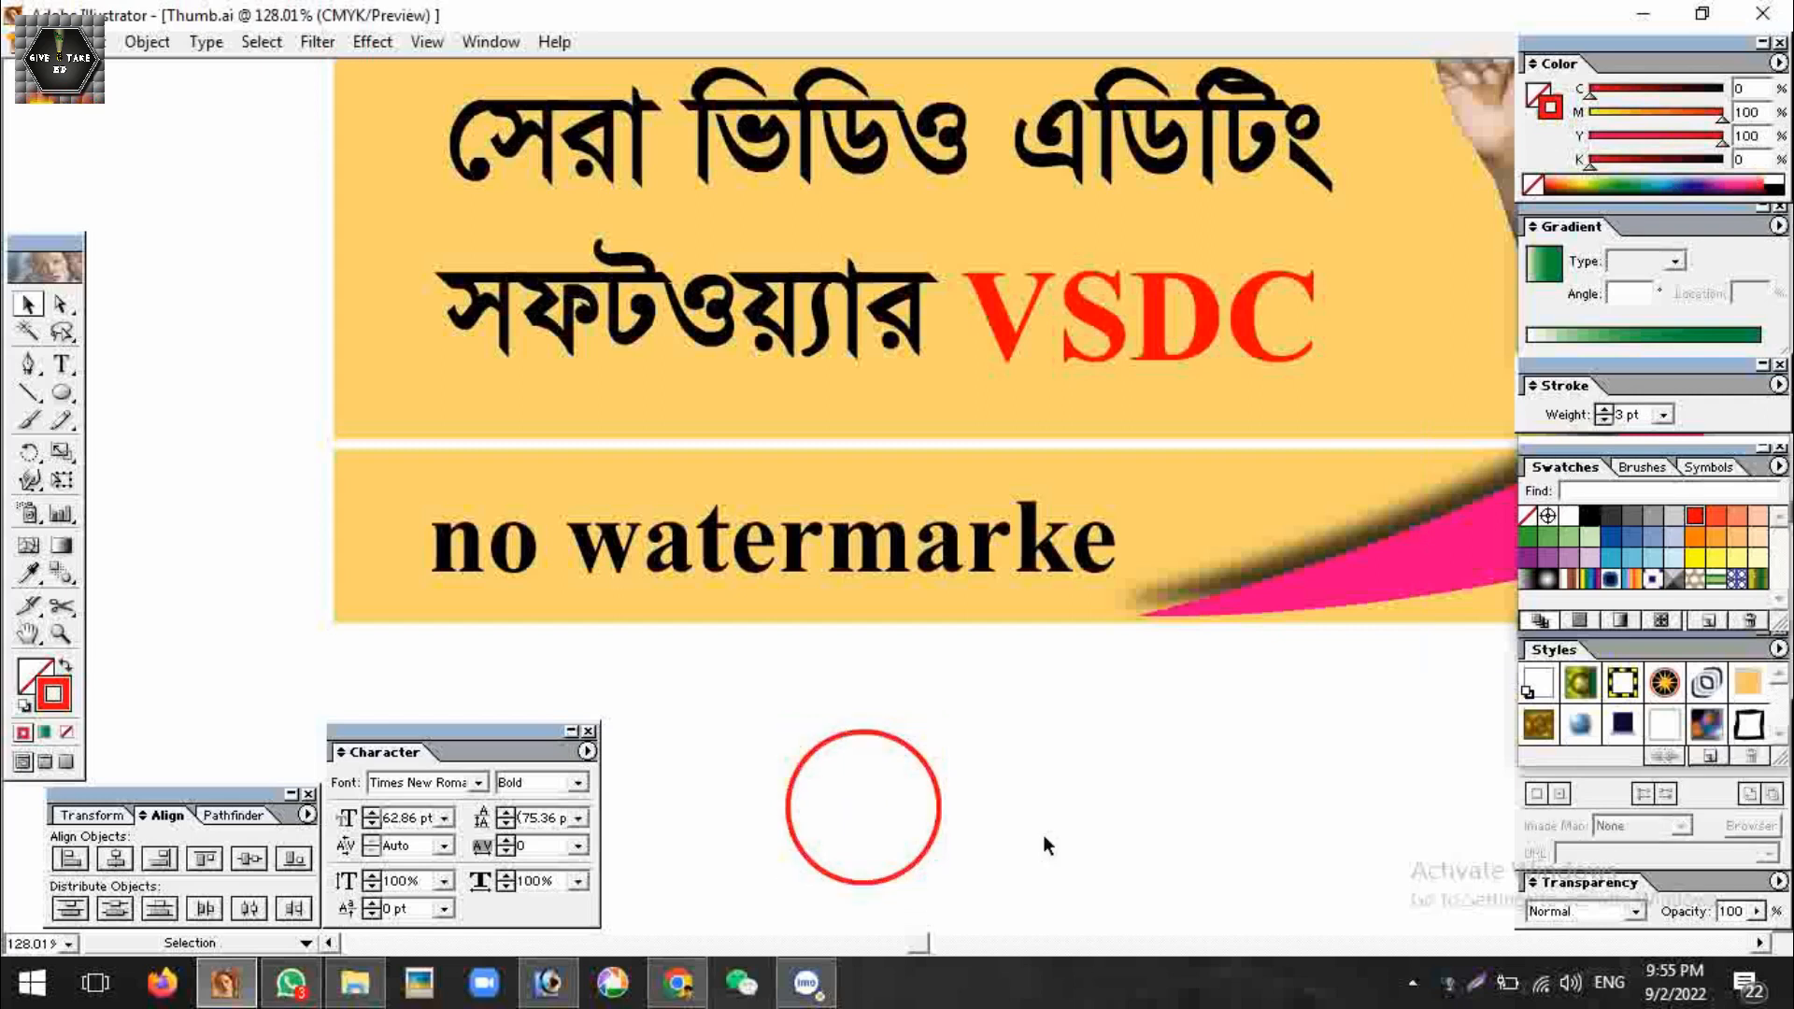
Draw a diagonal line across the red circle from its lower left to its upper right edge
scroll(1042, 845, down, 1)
key(ctrl+space)
drag(667, 549, 1004, 794)
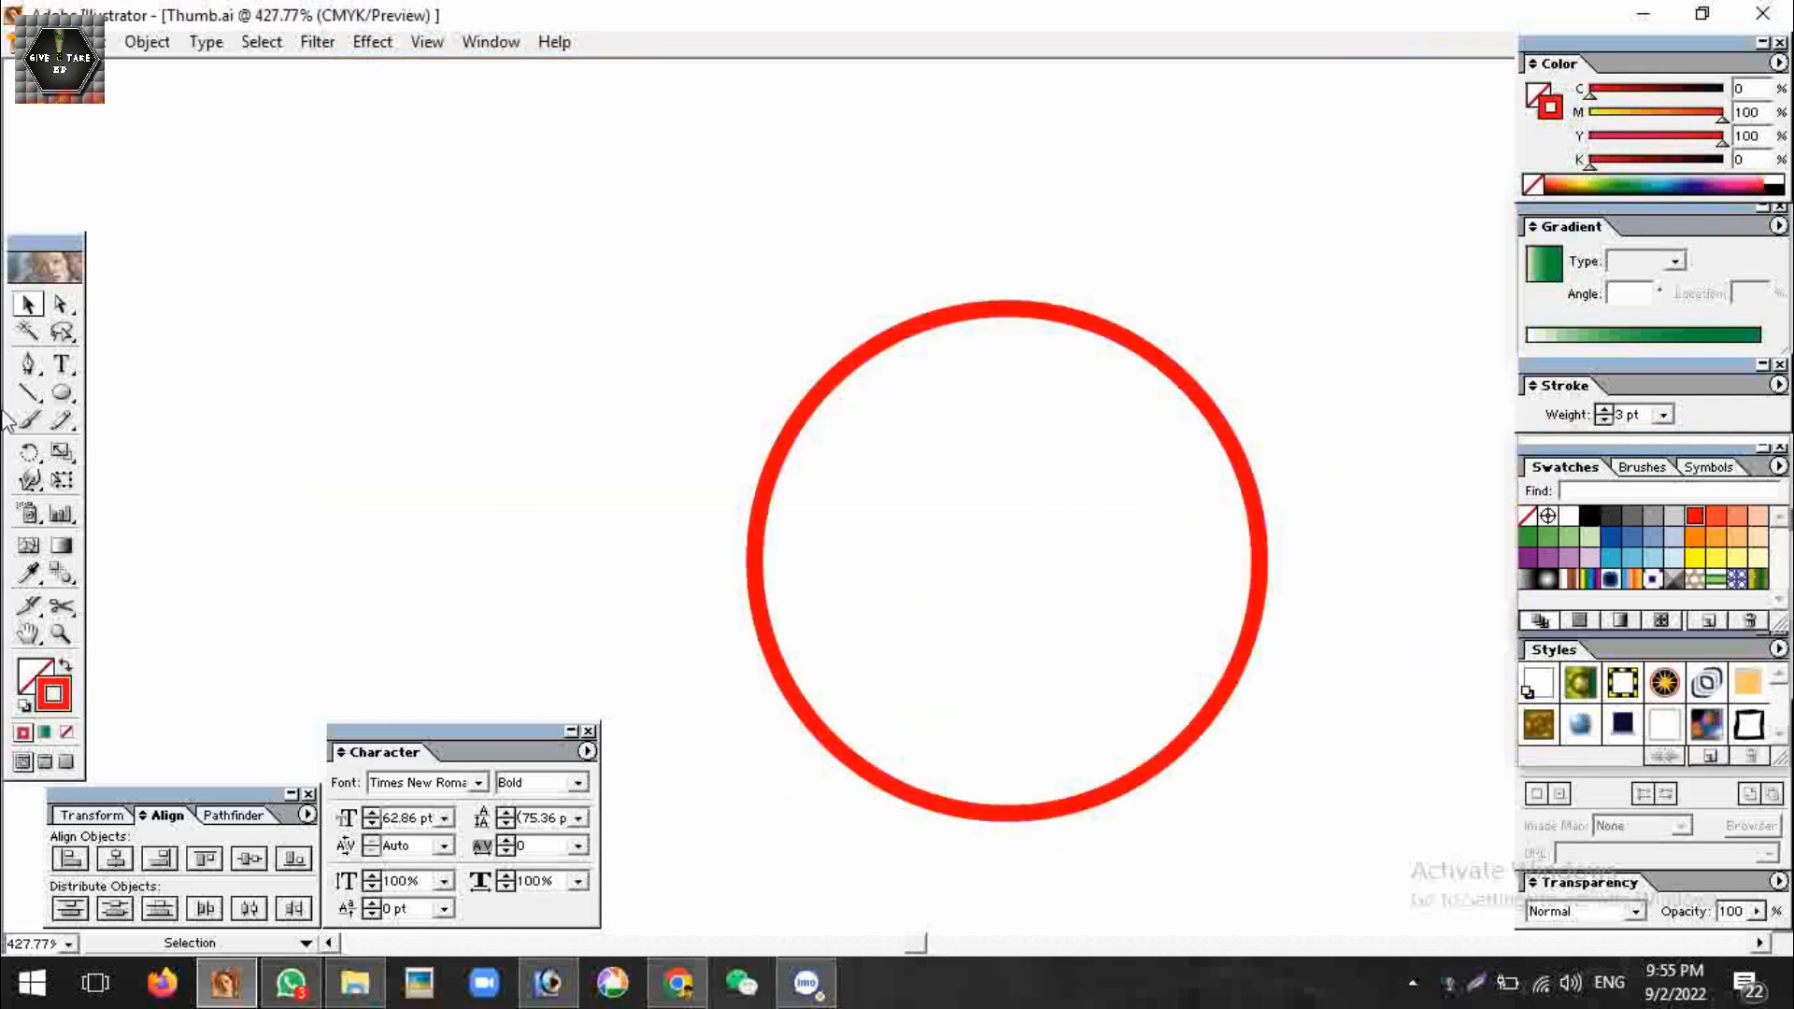
click(28, 393)
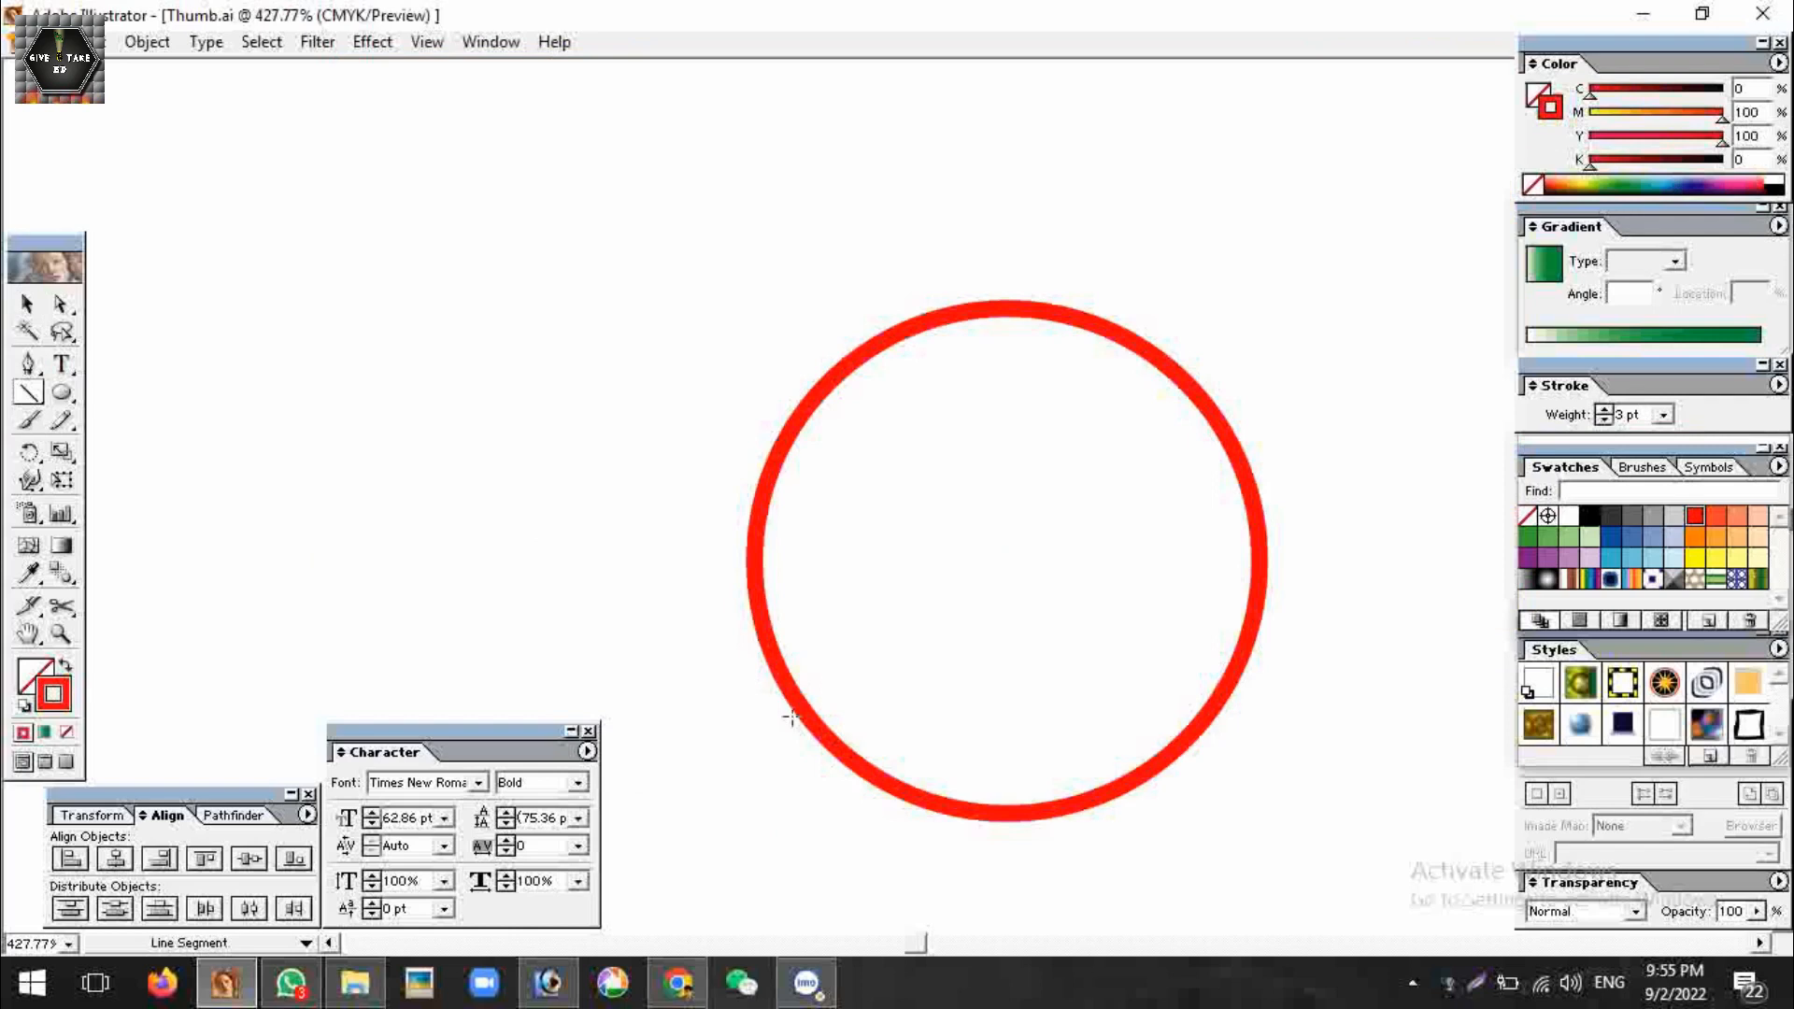
drag(886, 674, 1194, 386)
click(27, 304)
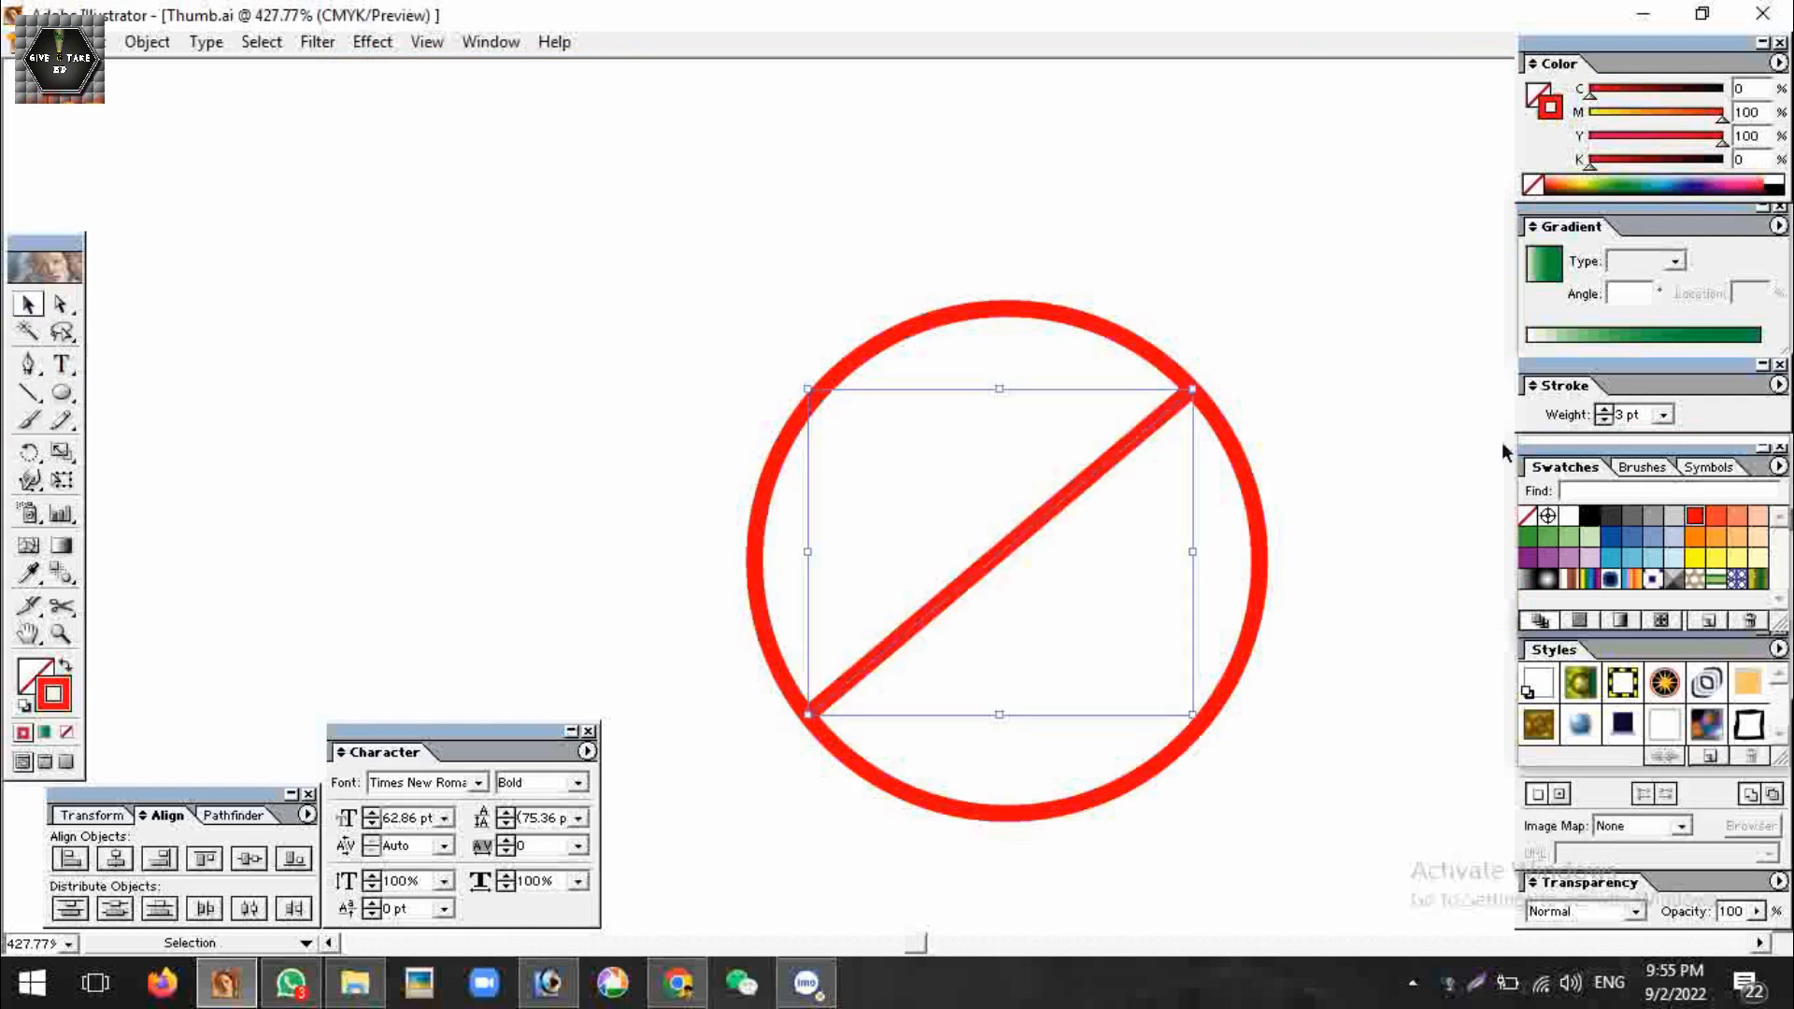
click(1080, 603)
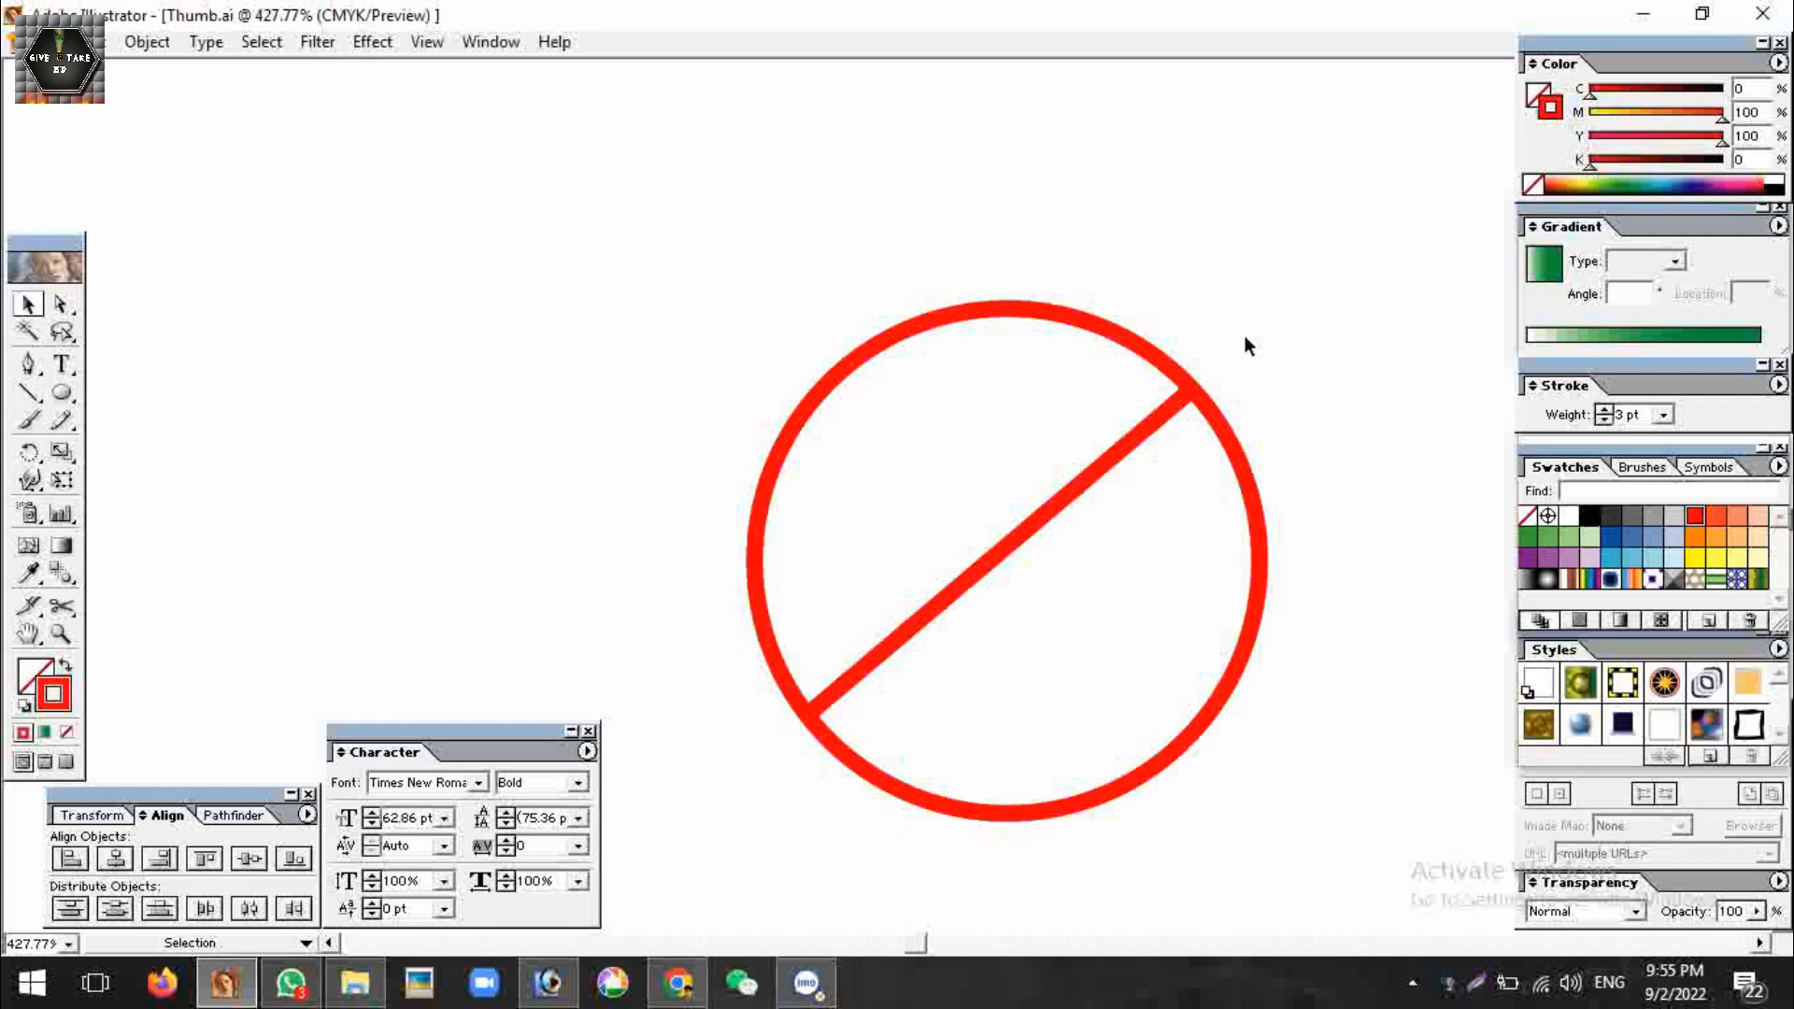
Center the diagonal line and the red circle on each other horizontally and vertically
drag(1354, 361, 1092, 604)
drag(578, 233, 1298, 801)
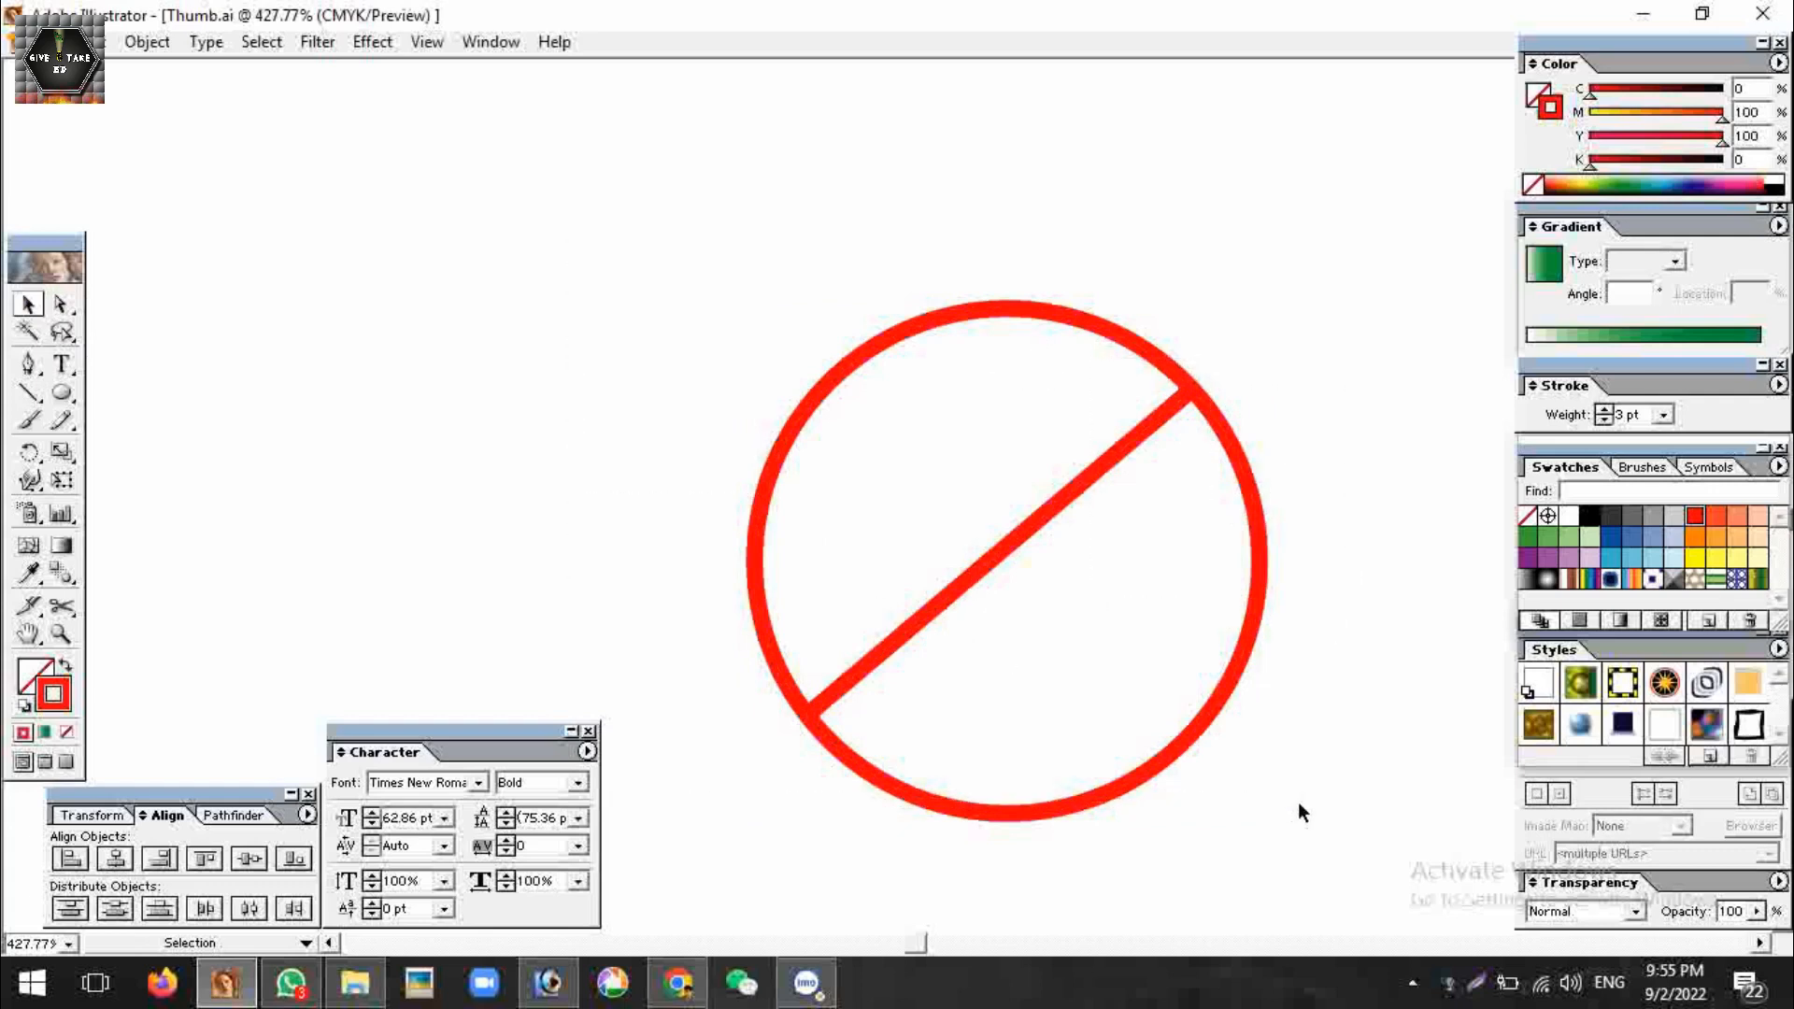
ctrl+alt+click(1075, 673)
ctrl+alt+click(1076, 674)
ctrl+alt+click(1075, 674)
ctrl+alt+click(1075, 673)
ctrl+alt+click(1077, 673)
drag(1053, 781, 809, 497)
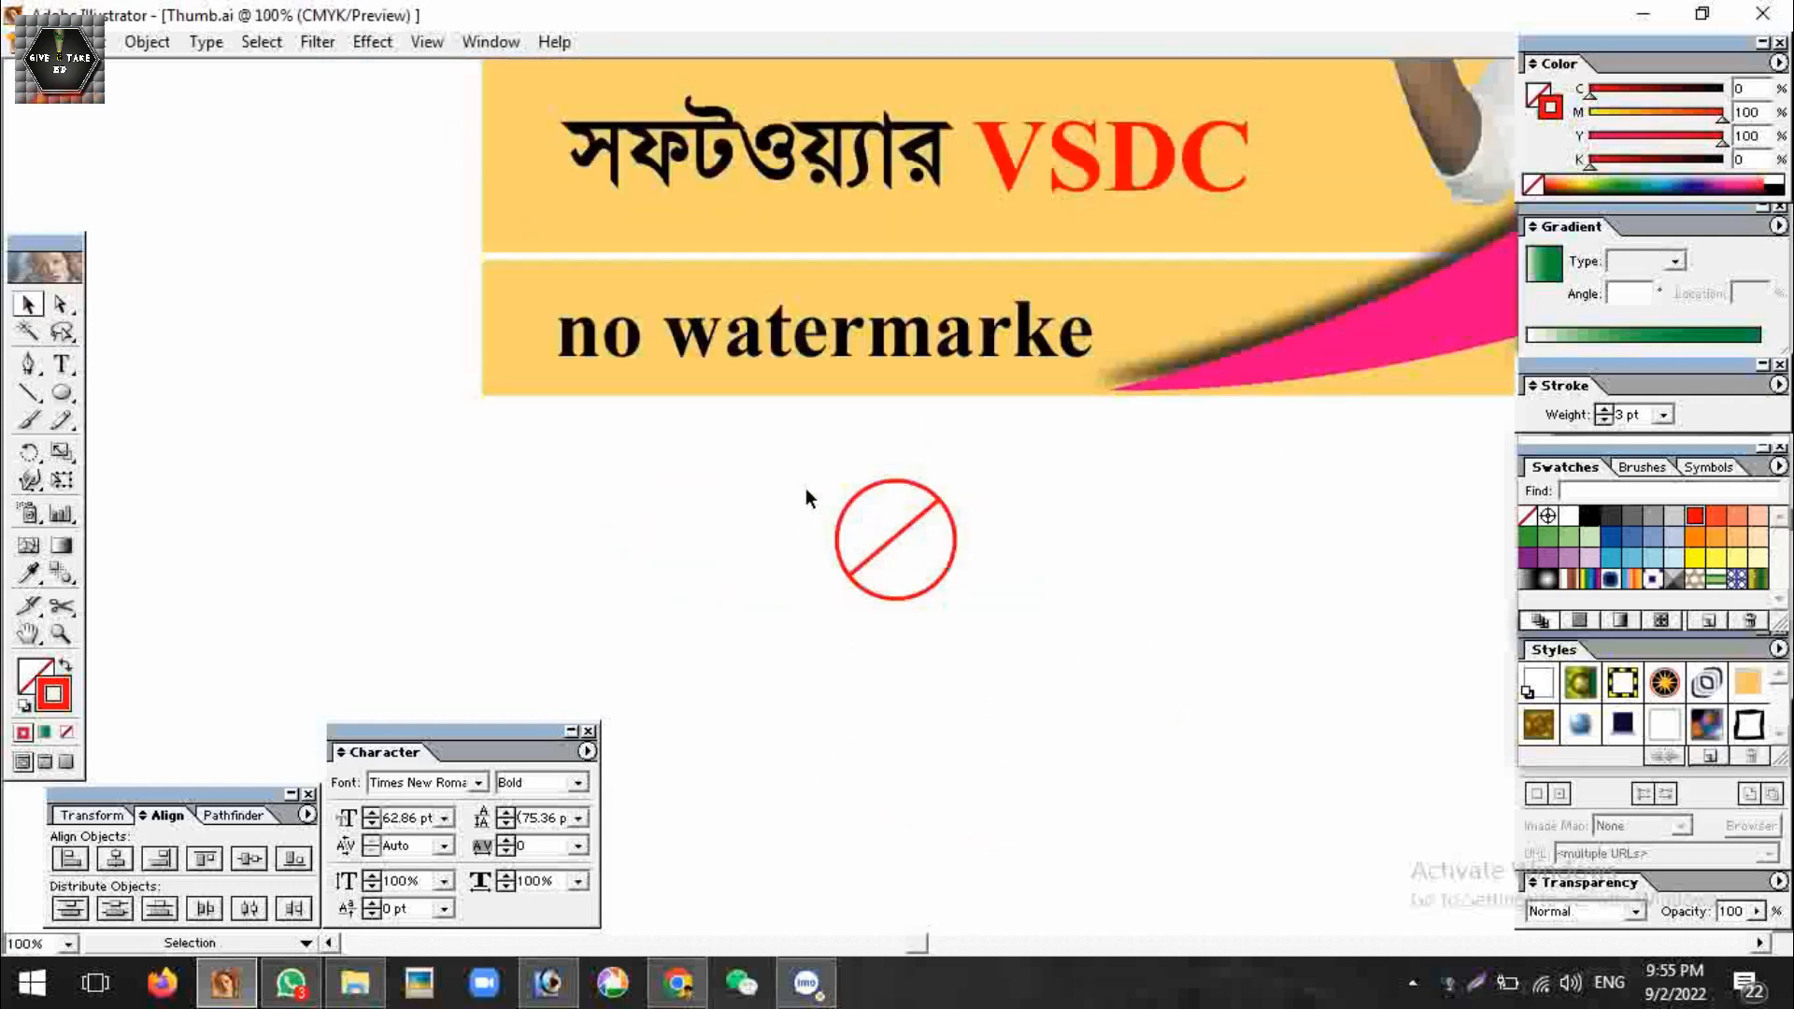
click(892, 543)
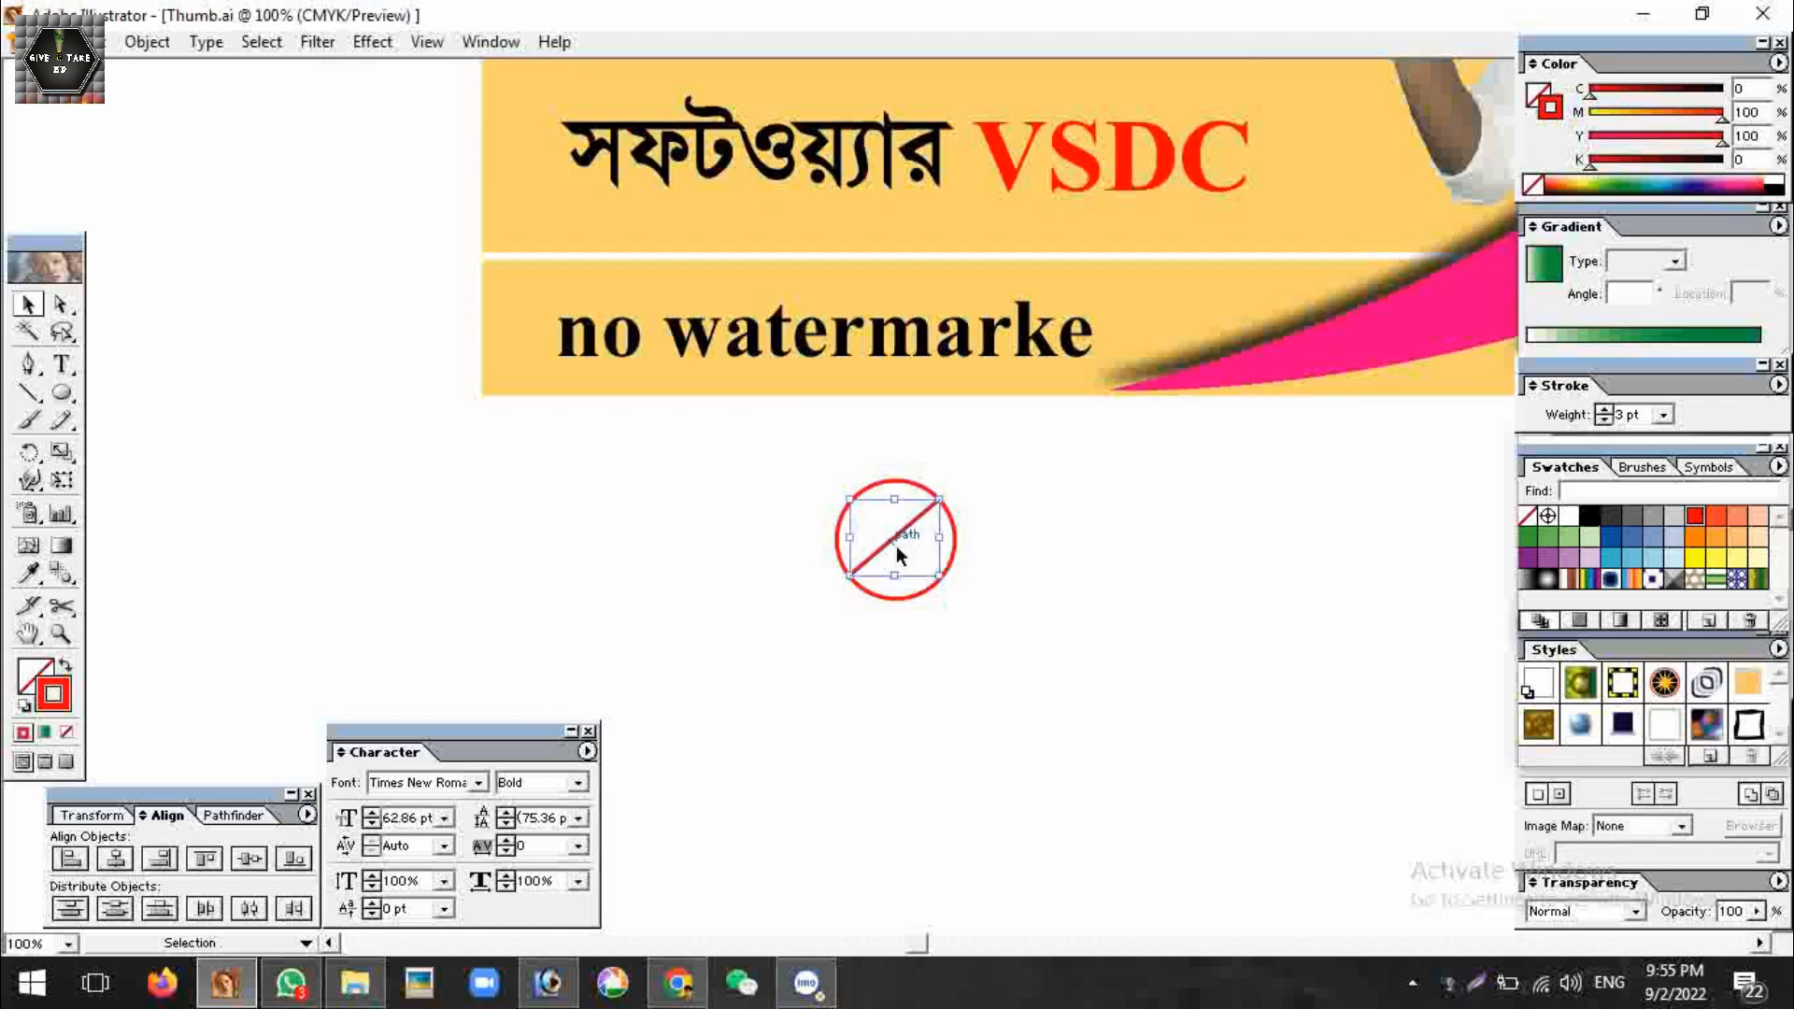
shift+click(923, 591)
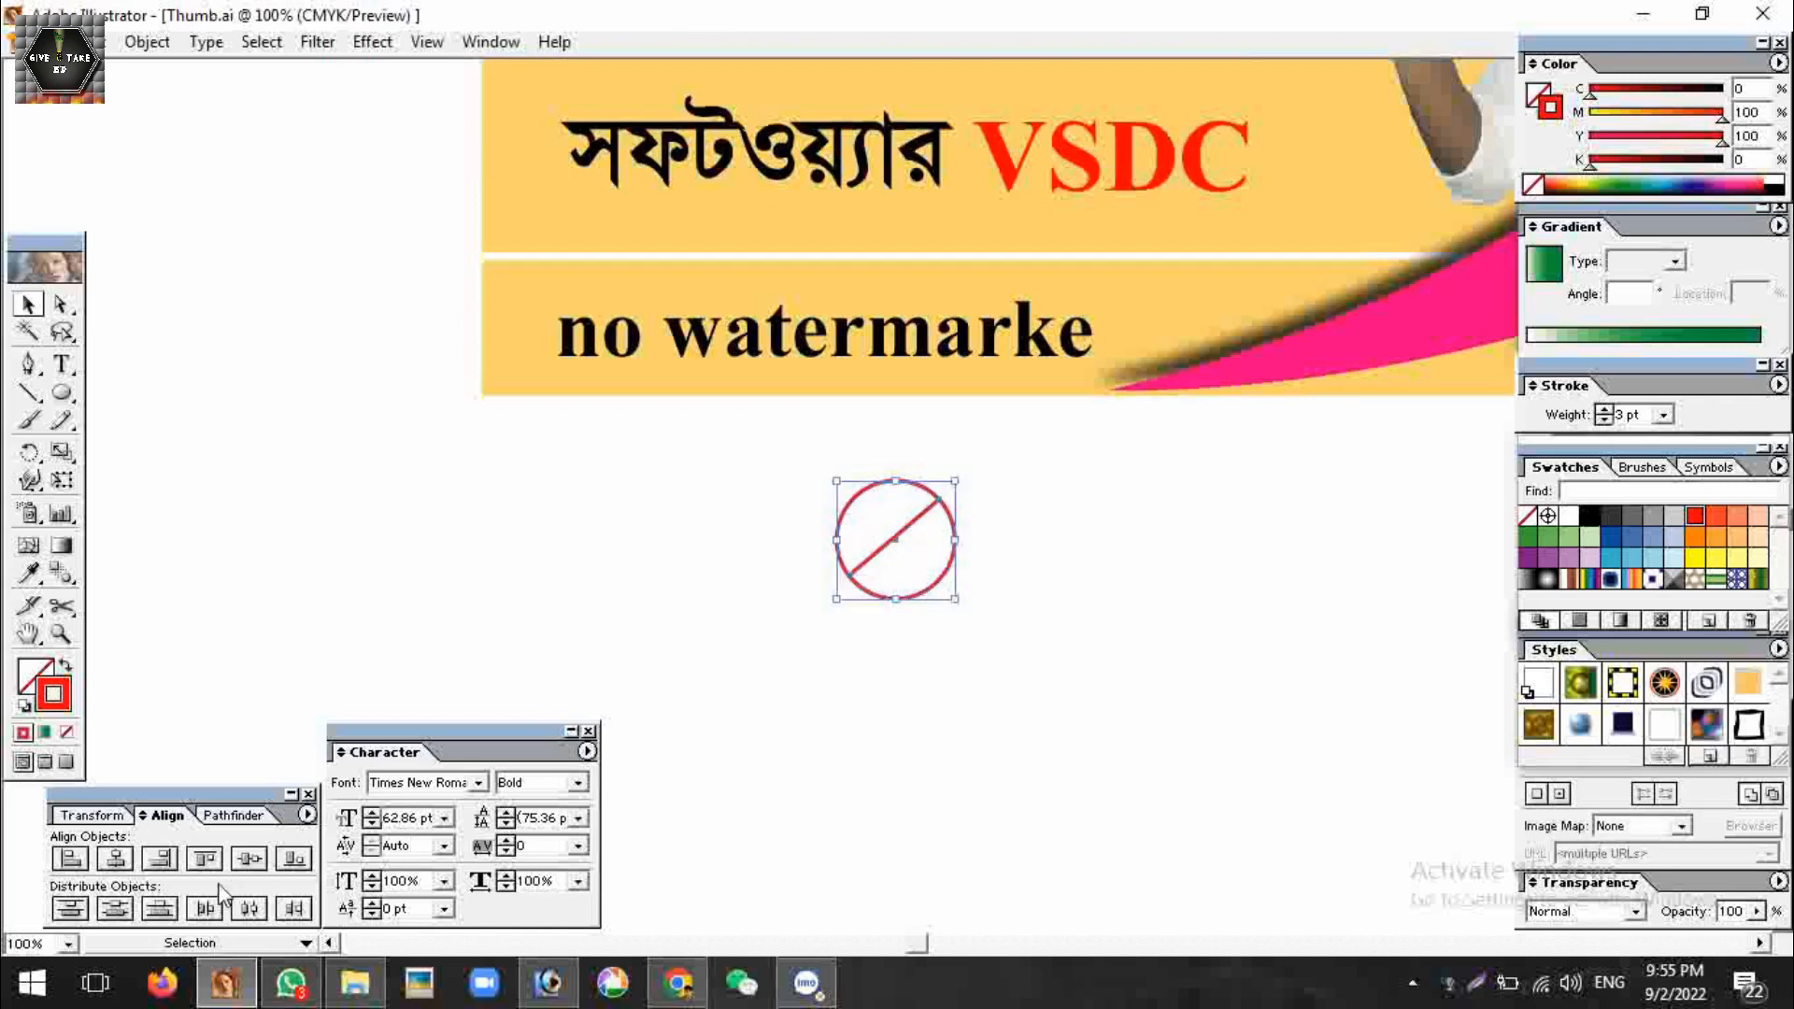
click(115, 859)
click(246, 860)
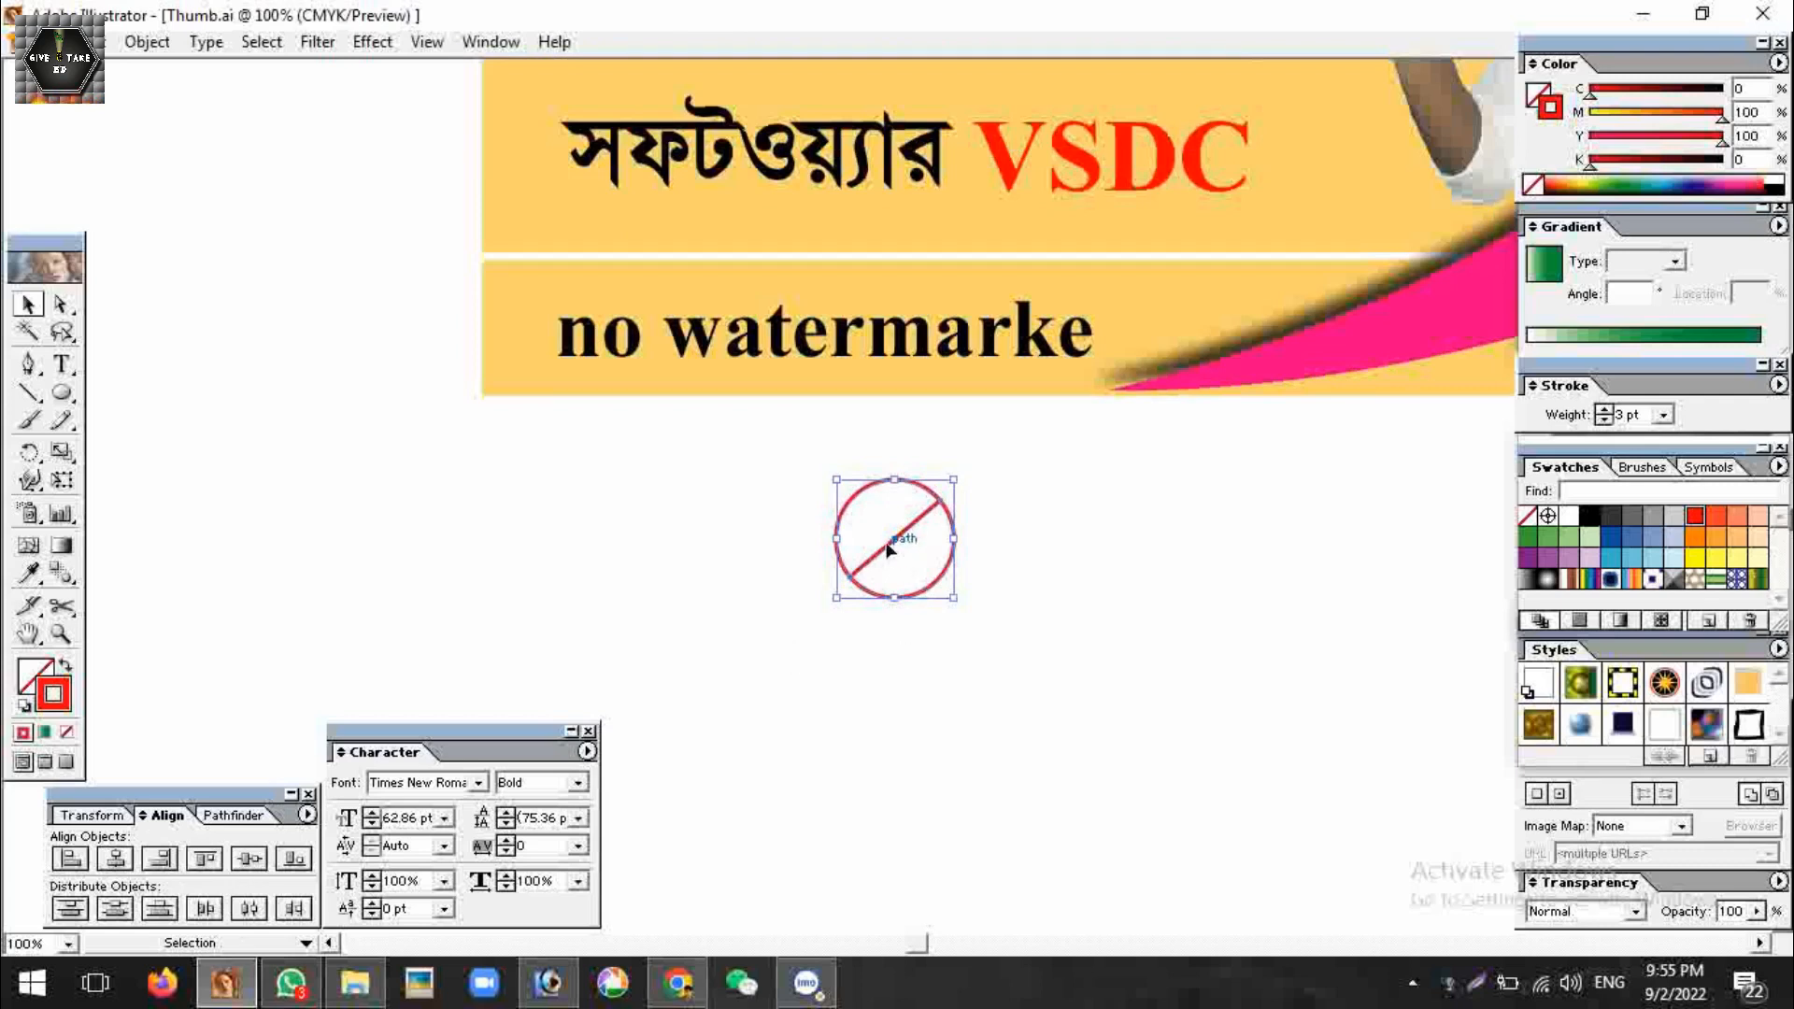
Place the prohibition symbol before "no watermarke" on the thumbnail, shrink it to fit the strip, and shift the text to make room
drag(887, 547, 592, 465)
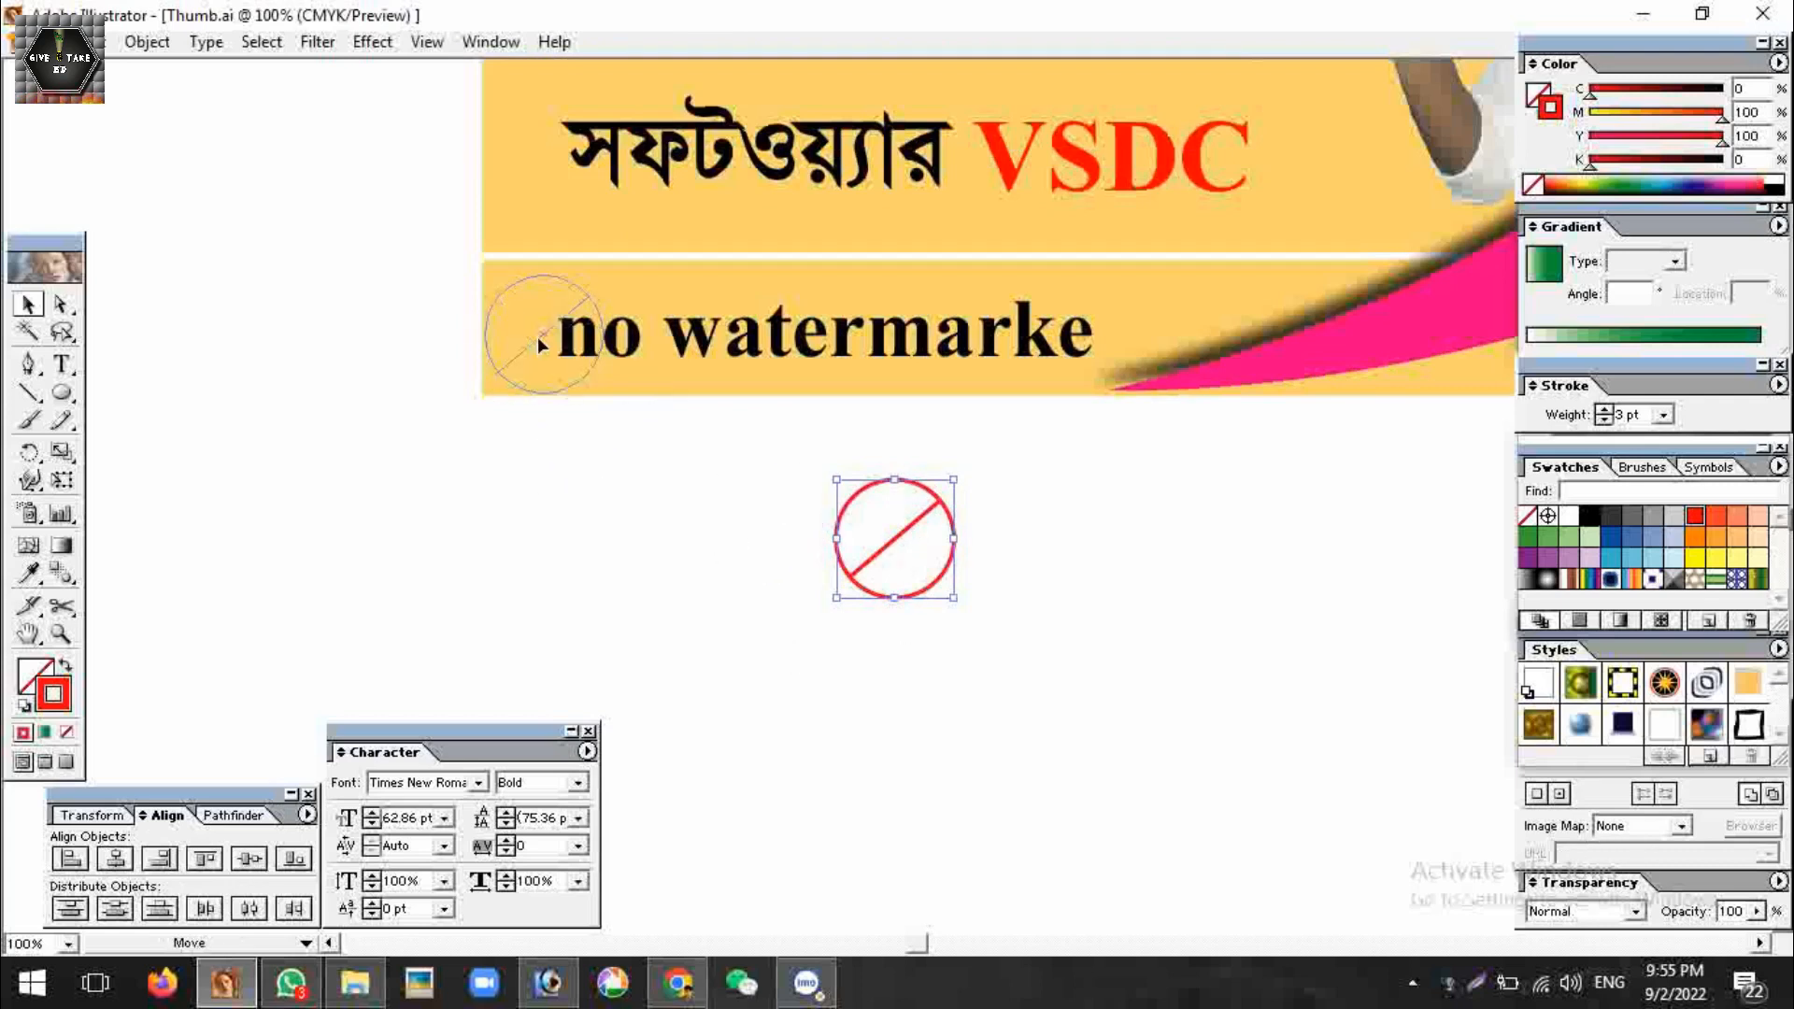
drag(536, 336, 538, 336)
shift+click(579, 341)
click(577, 342)
drag(540, 334, 525, 348)
drag(654, 351, 671, 366)
click(839, 488)
key(space)
drag(991, 607, 869, 792)
drag(1018, 707, 887, 645)
drag(691, 514, 707, 505)
click(787, 664)
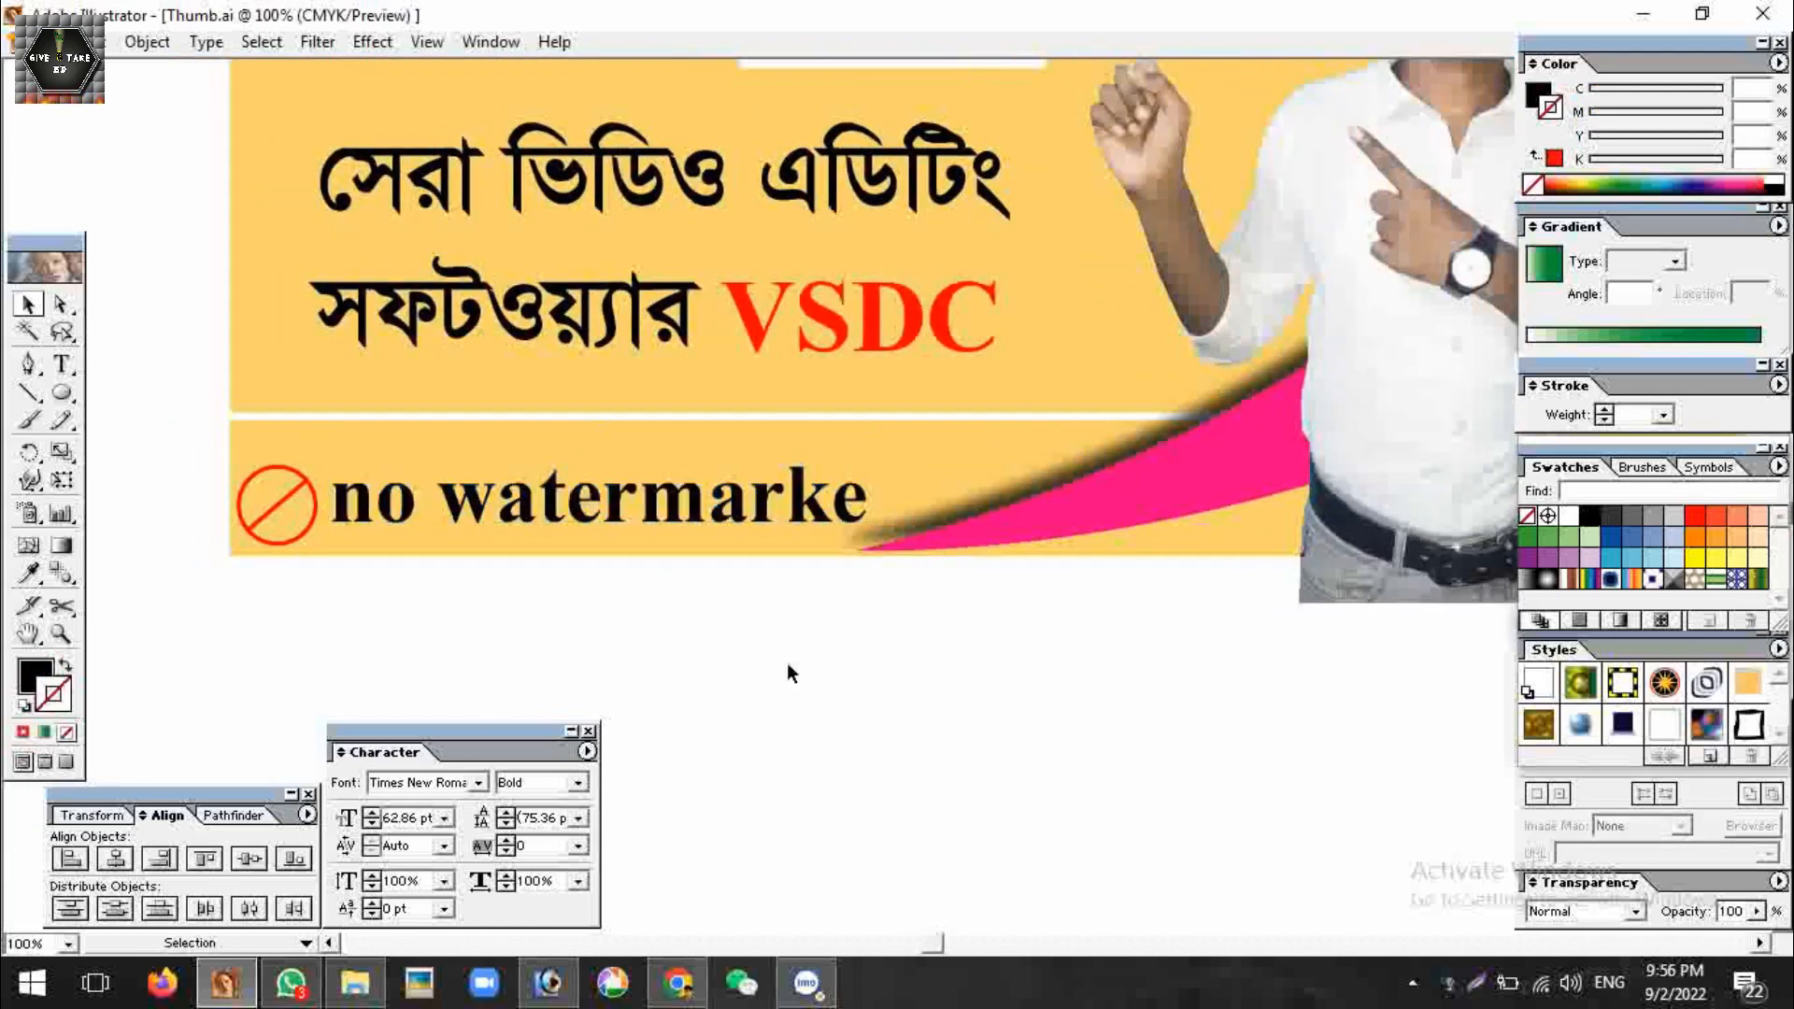
Place a copy of the prohibition symbol just after the "no watermarke" text
mouse_move(286, 497)
mouse_down()
mouse_move(1036, 521)
mouse_move(946, 500)
mouse_up()
click(981, 693)
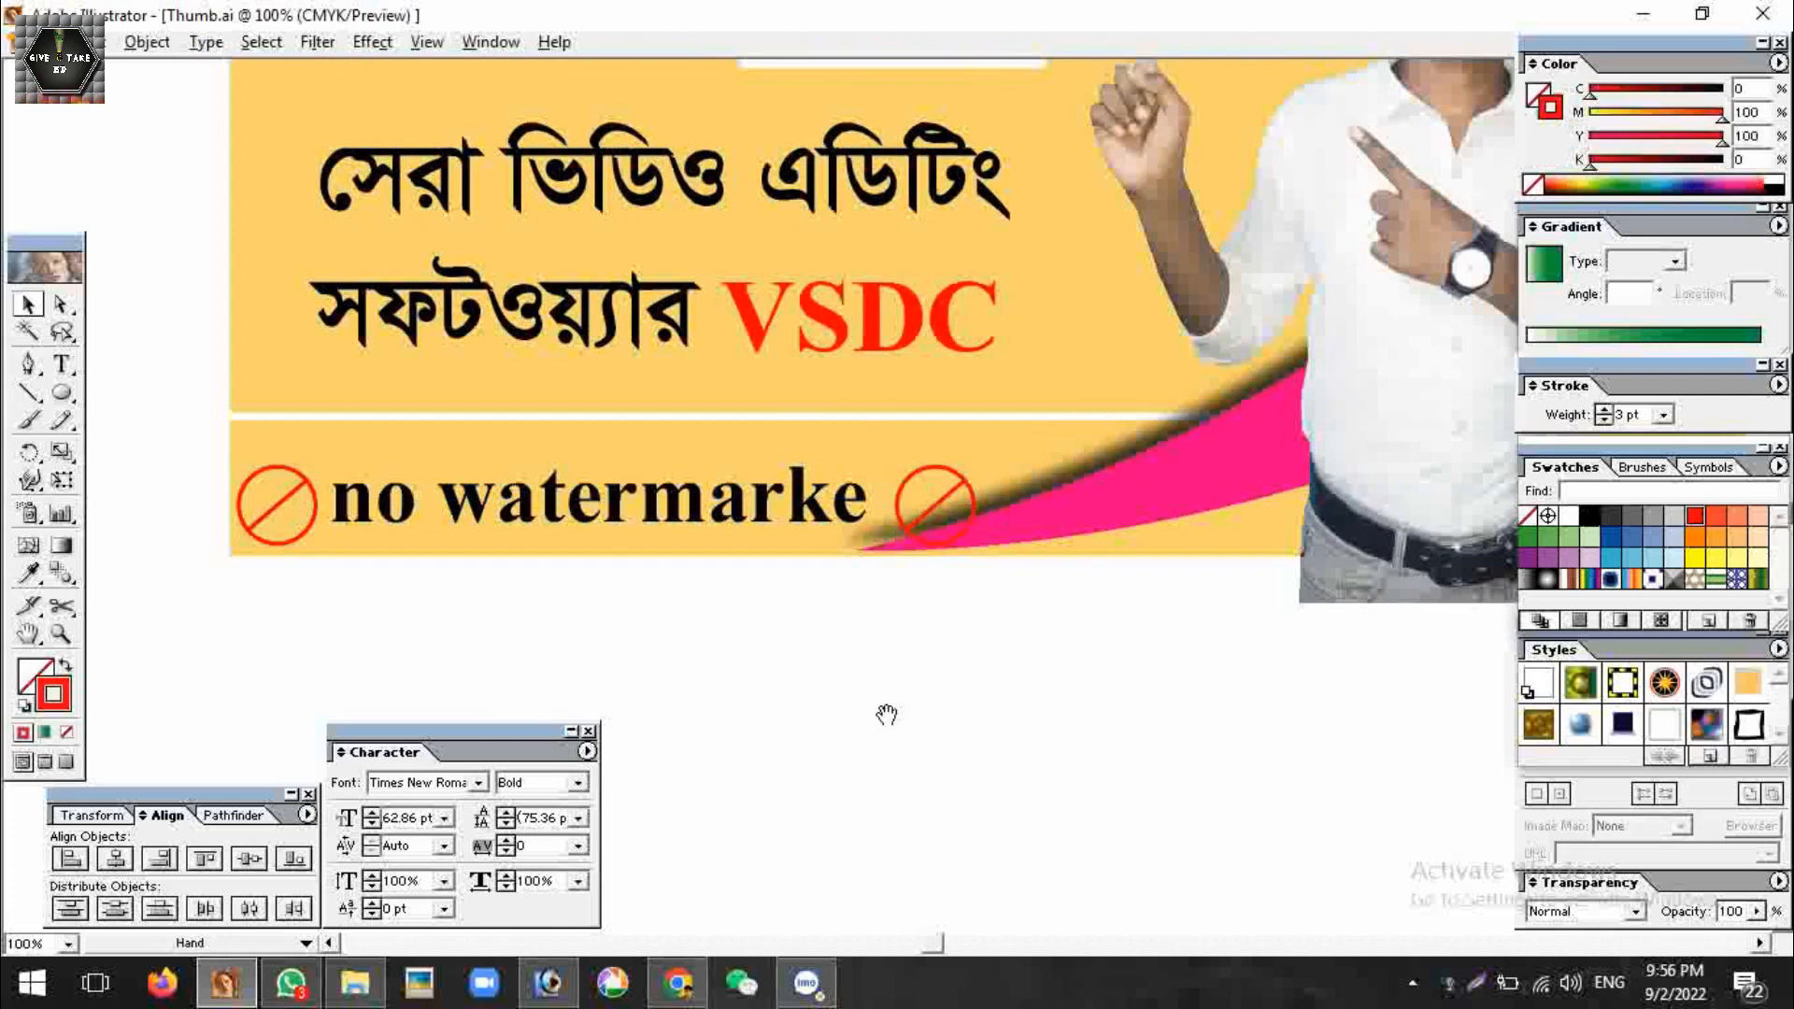
drag(754, 688, 785, 717)
ctrl+alt+click(785, 717)
scroll(812, 717, up, 5)
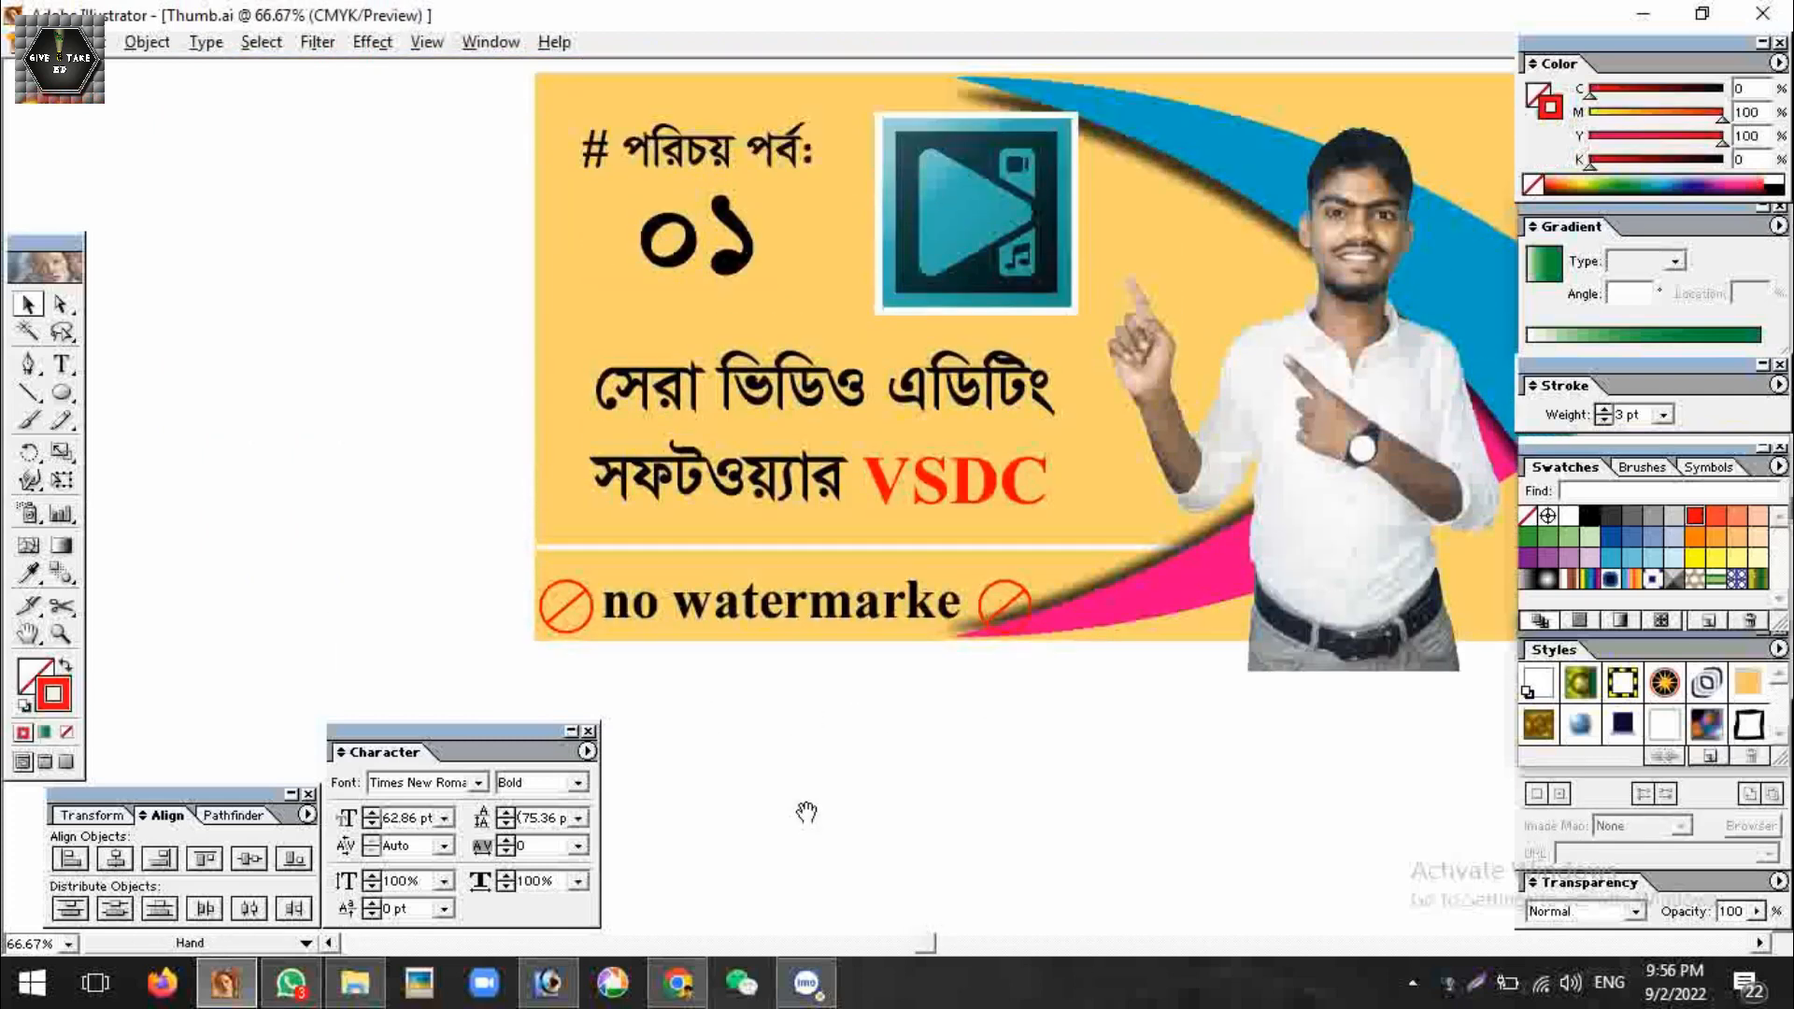
Nudge the VSDC logo, the "# পরিচয় পর্ব:" heading and the number ০১ slightly upward together
click(979, 398)
shift+click(690, 366)
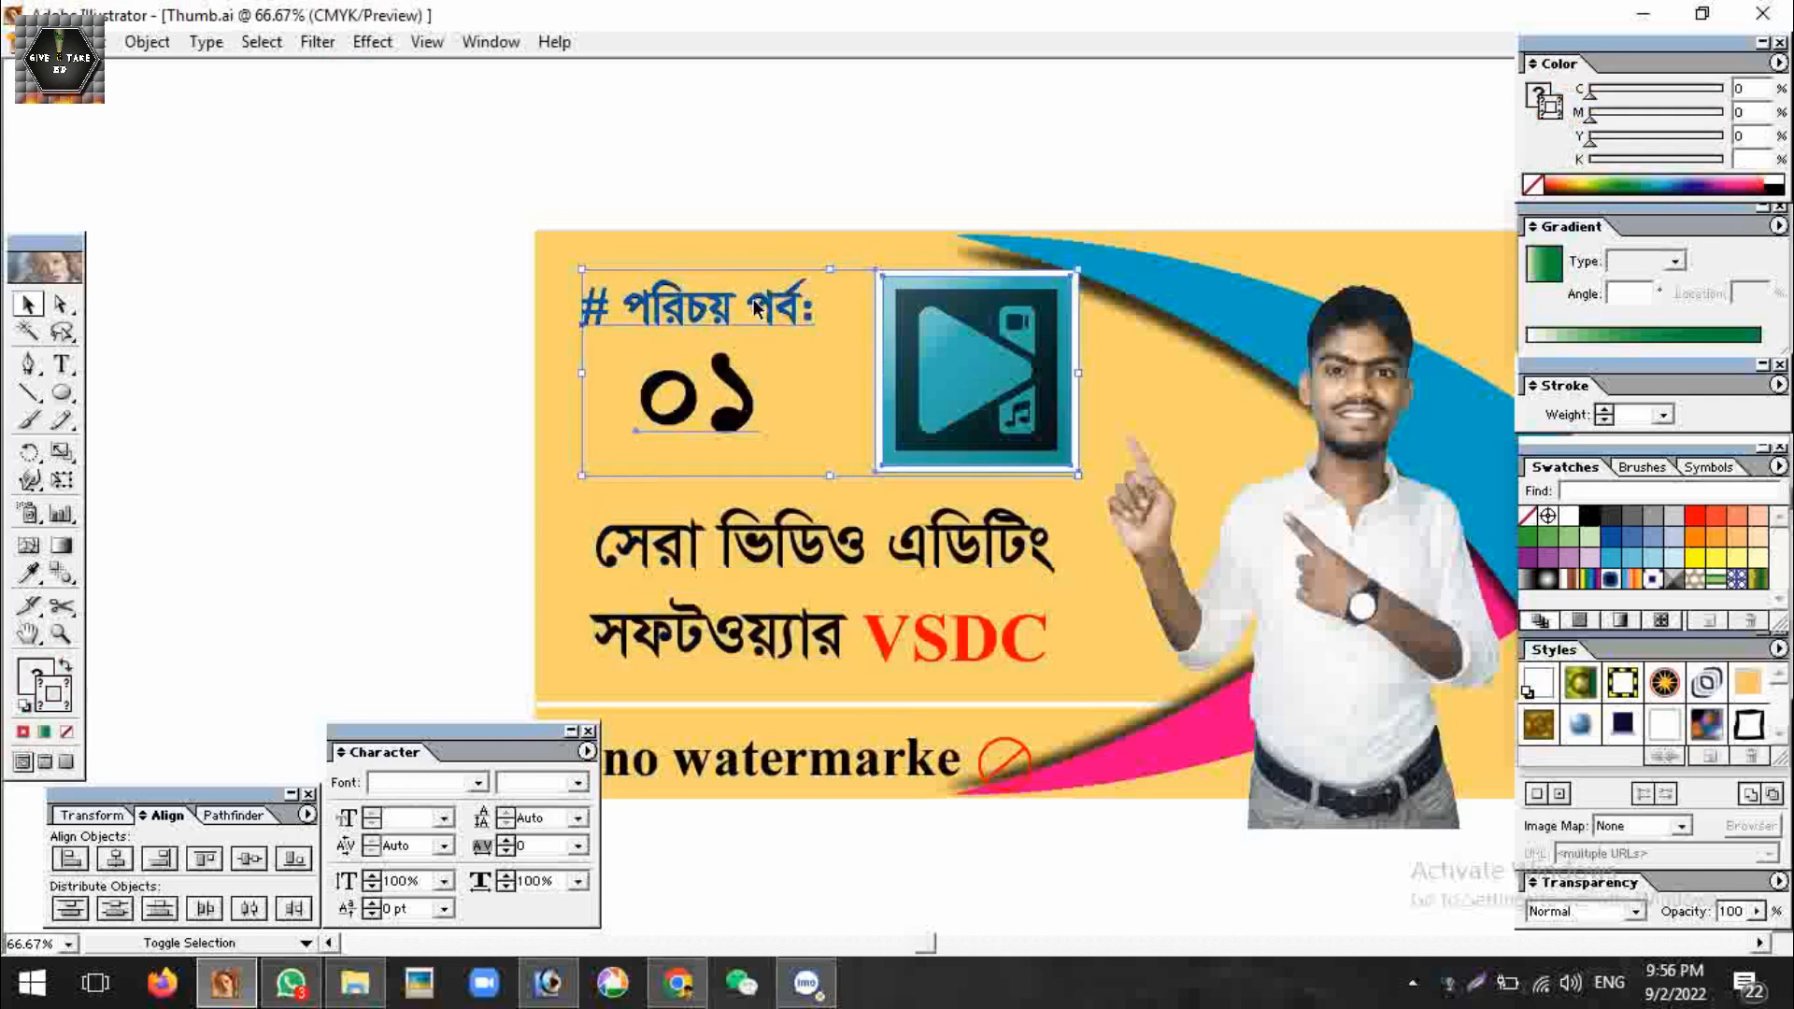
key(Up)
key(Up)
key(Up)
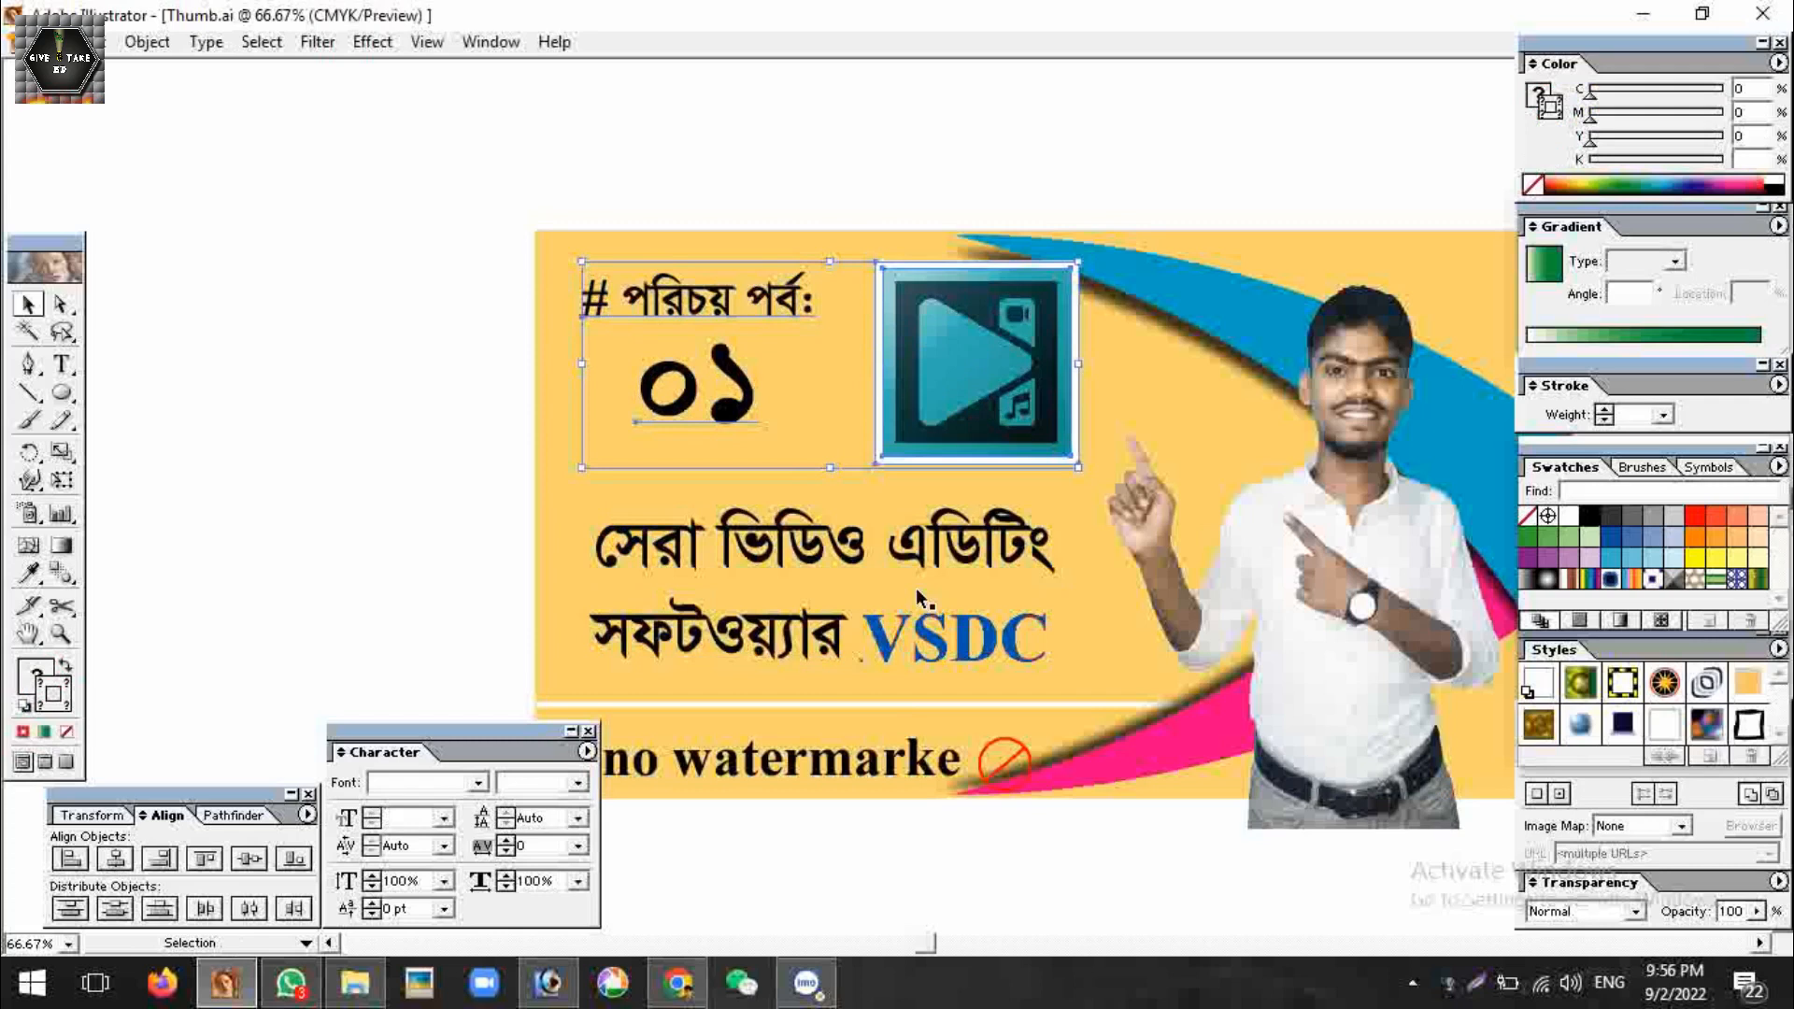
Raise the two-line VSDC title and the white divider line to enlarge the strip below
click(909, 566)
key(shift+Up)
key(shift+Up)
key(shift+Up)
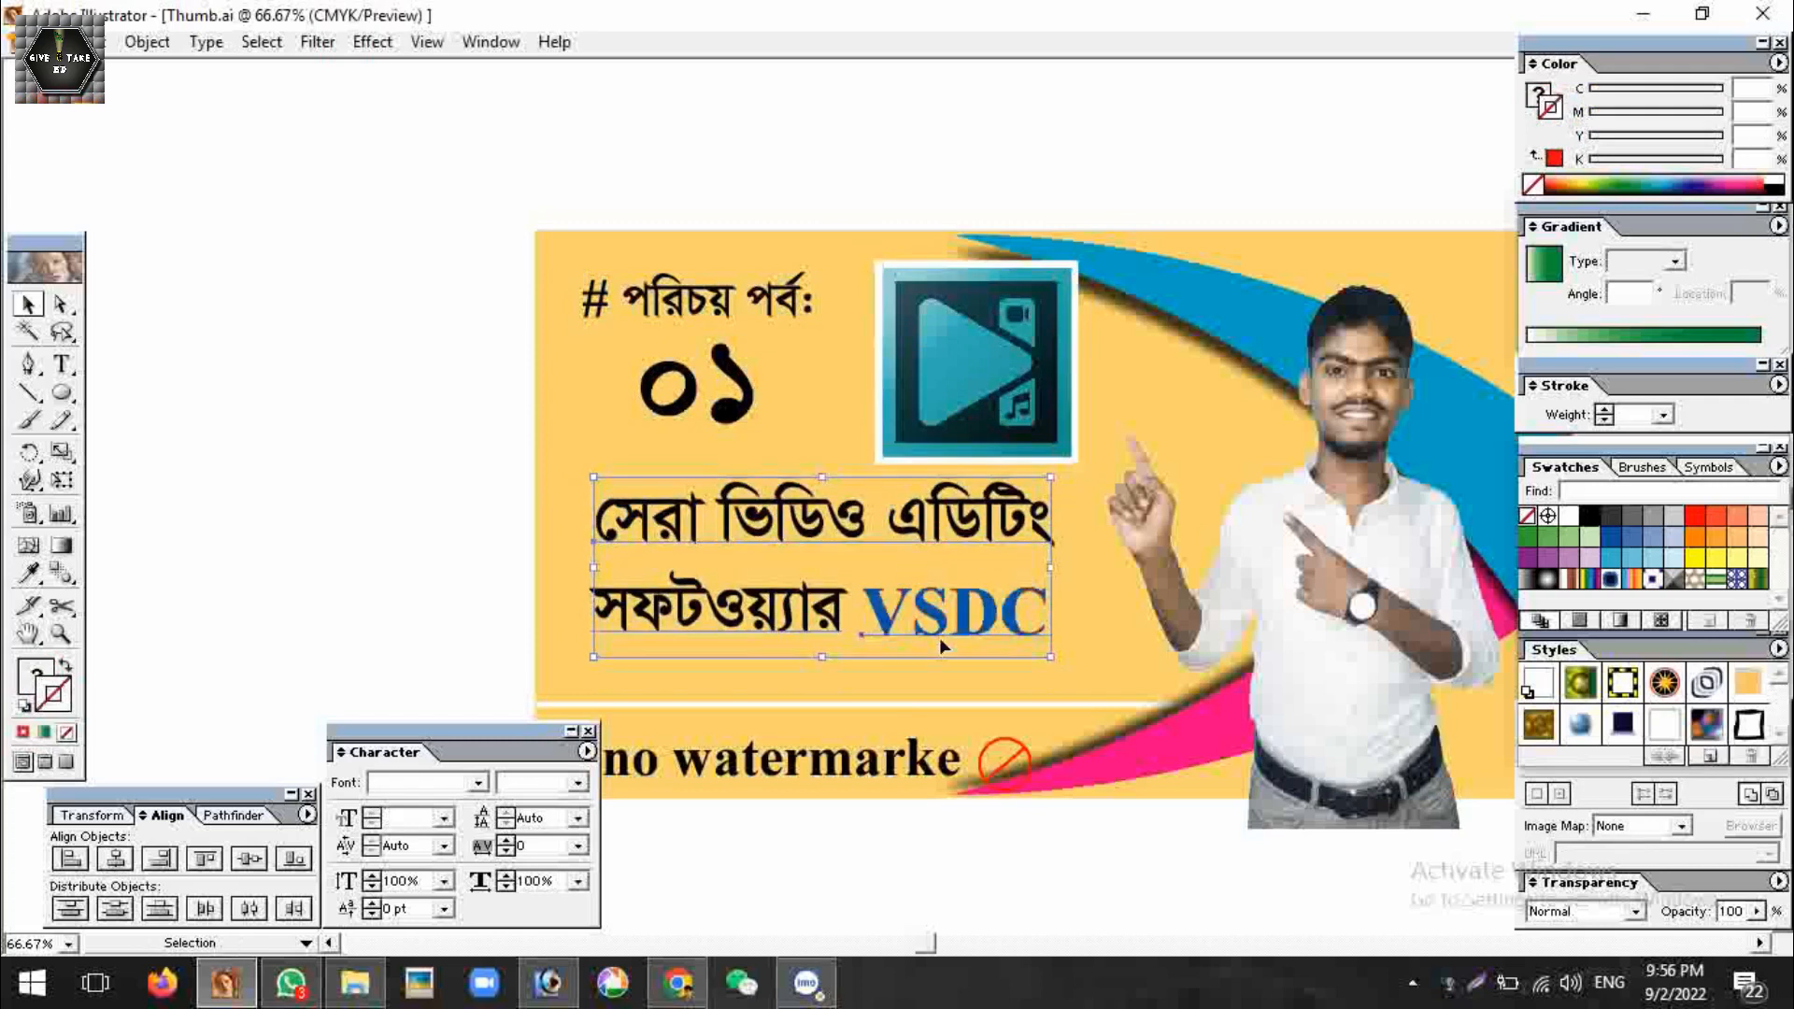
click(966, 709)
key(shift+Up)
key(shift+Up)
key(shift+Up)
key(shift+Up)
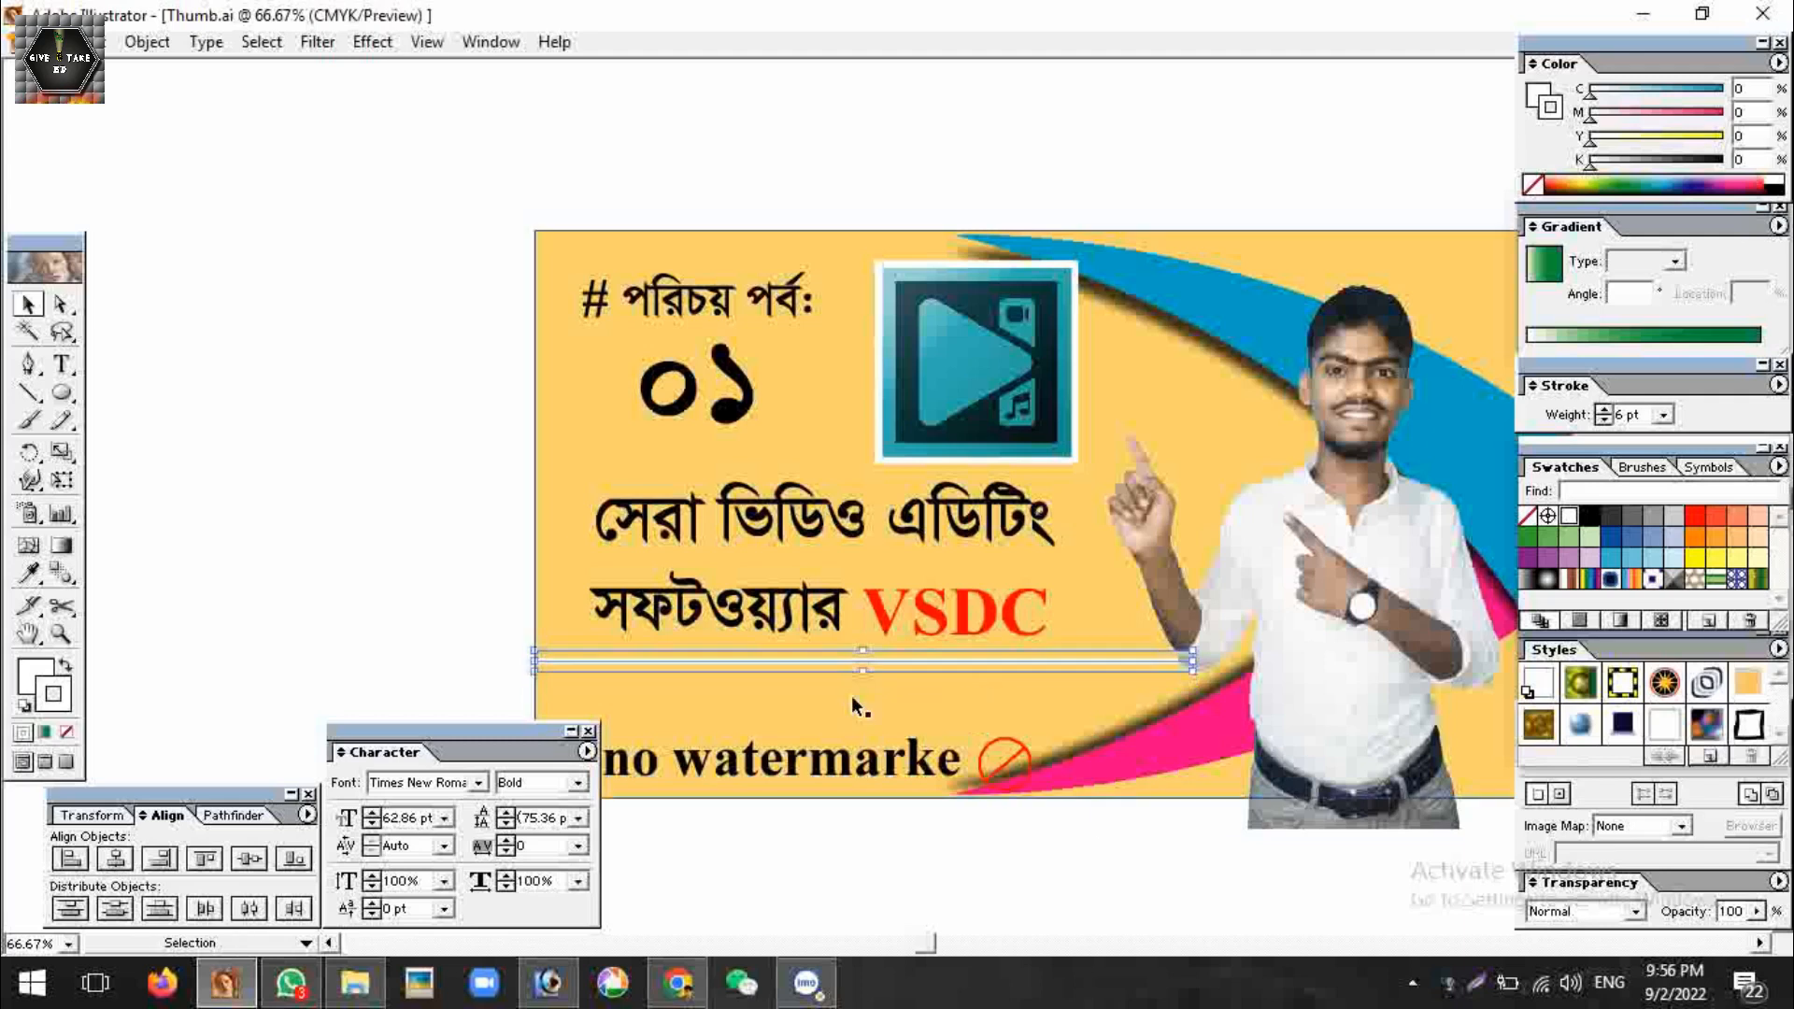
Move "no watermarke" and both prohibition symbols up just under the divider line and align their vertical centers
click(911, 774)
shift+click(1009, 765)
drag(804, 683, 959, 591)
shift+click(726, 672)
drag(725, 671, 743, 621)
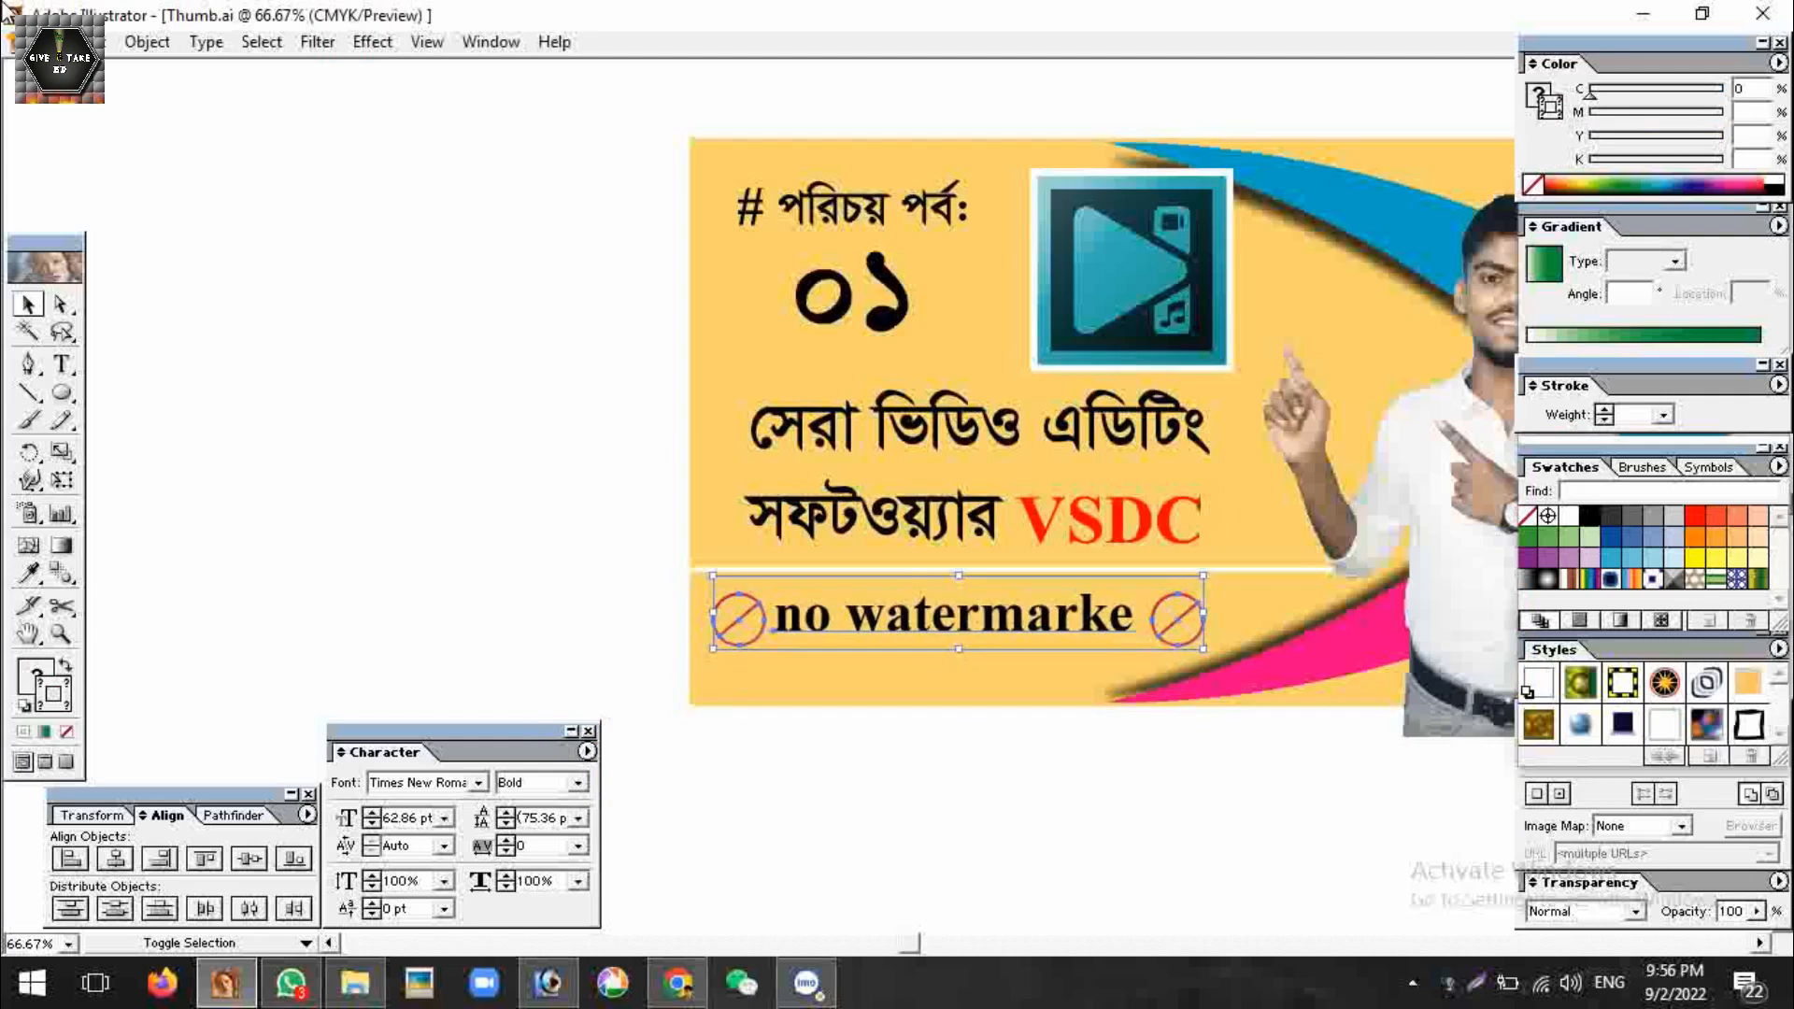
click(254, 860)
click(921, 798)
drag(1065, 823, 910, 760)
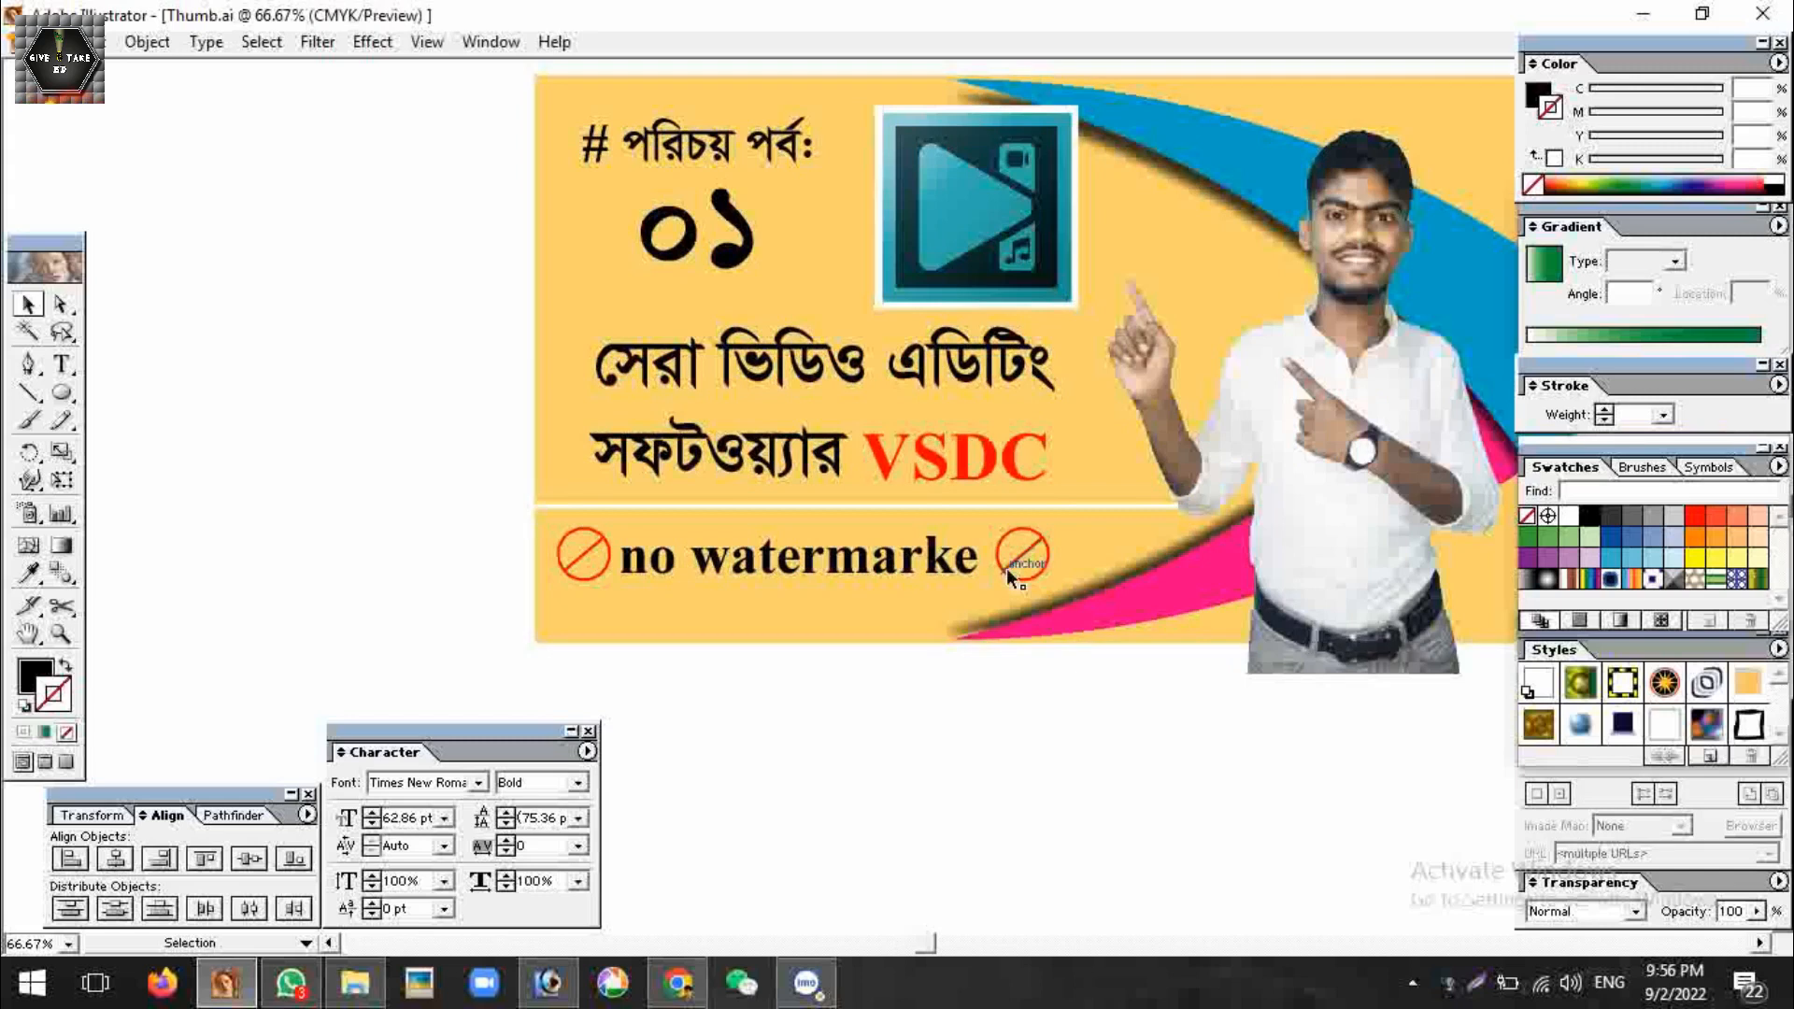
click(1006, 568)
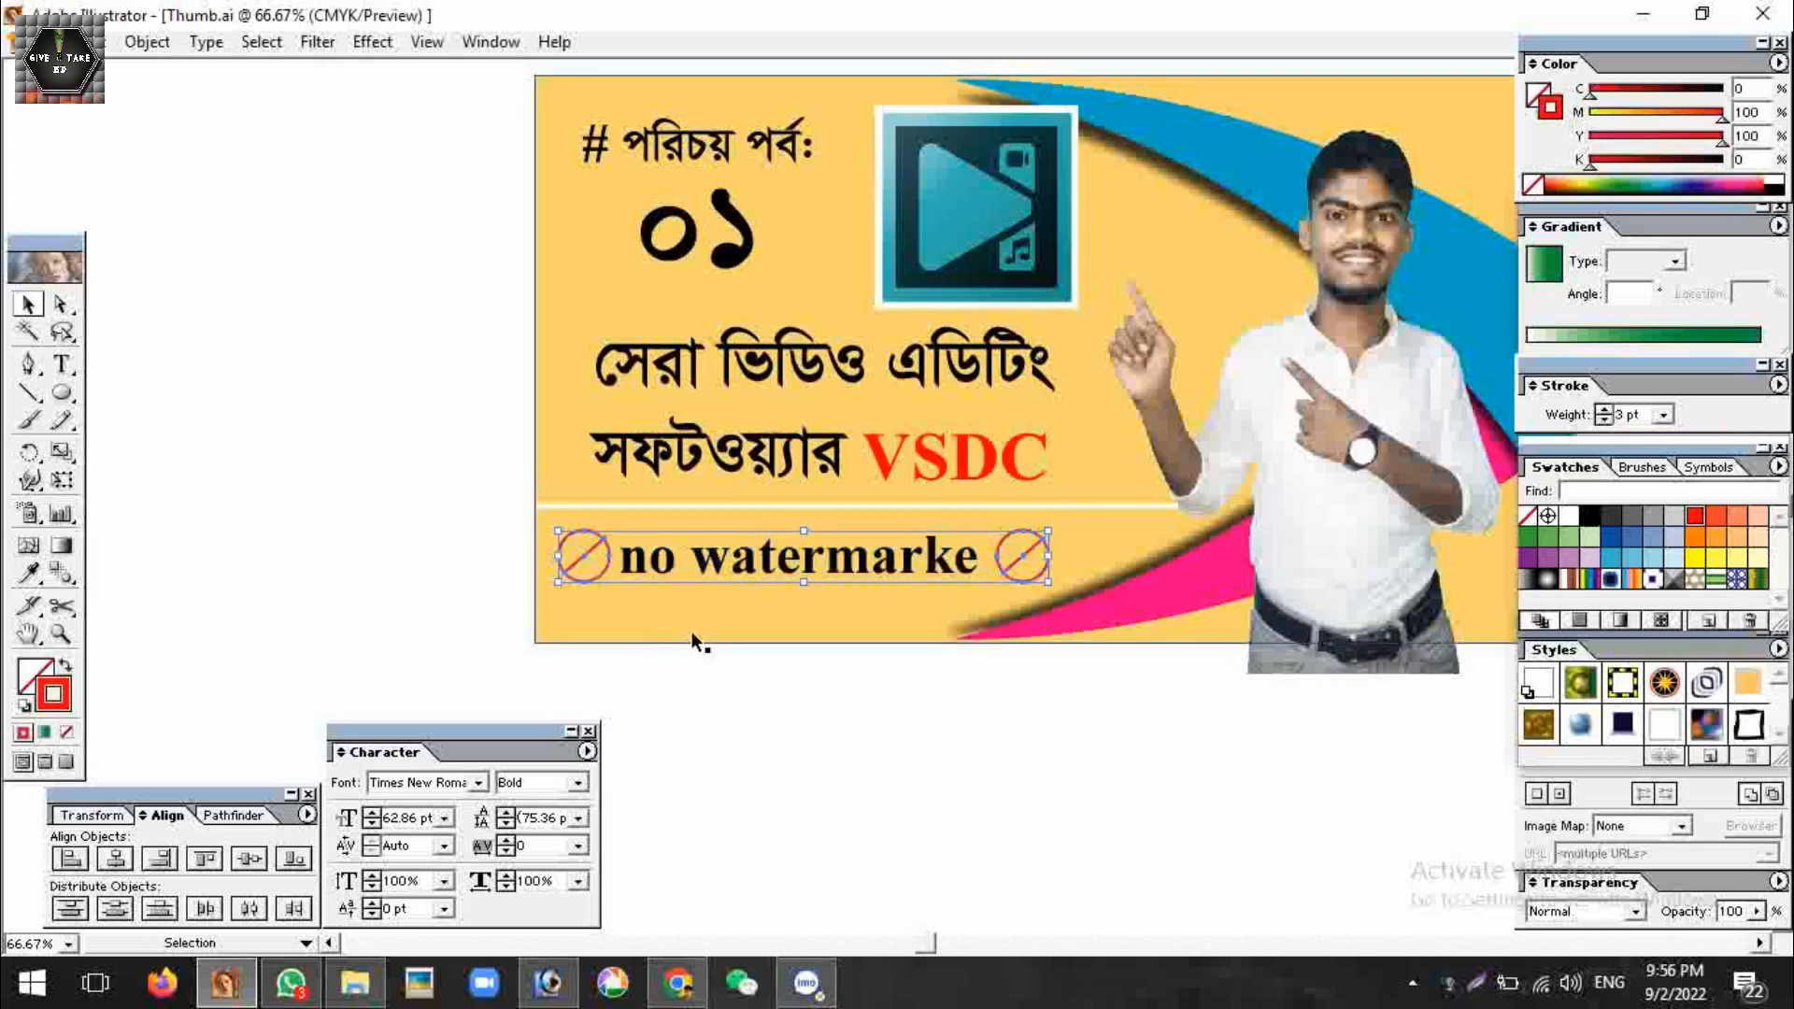
click(824, 775)
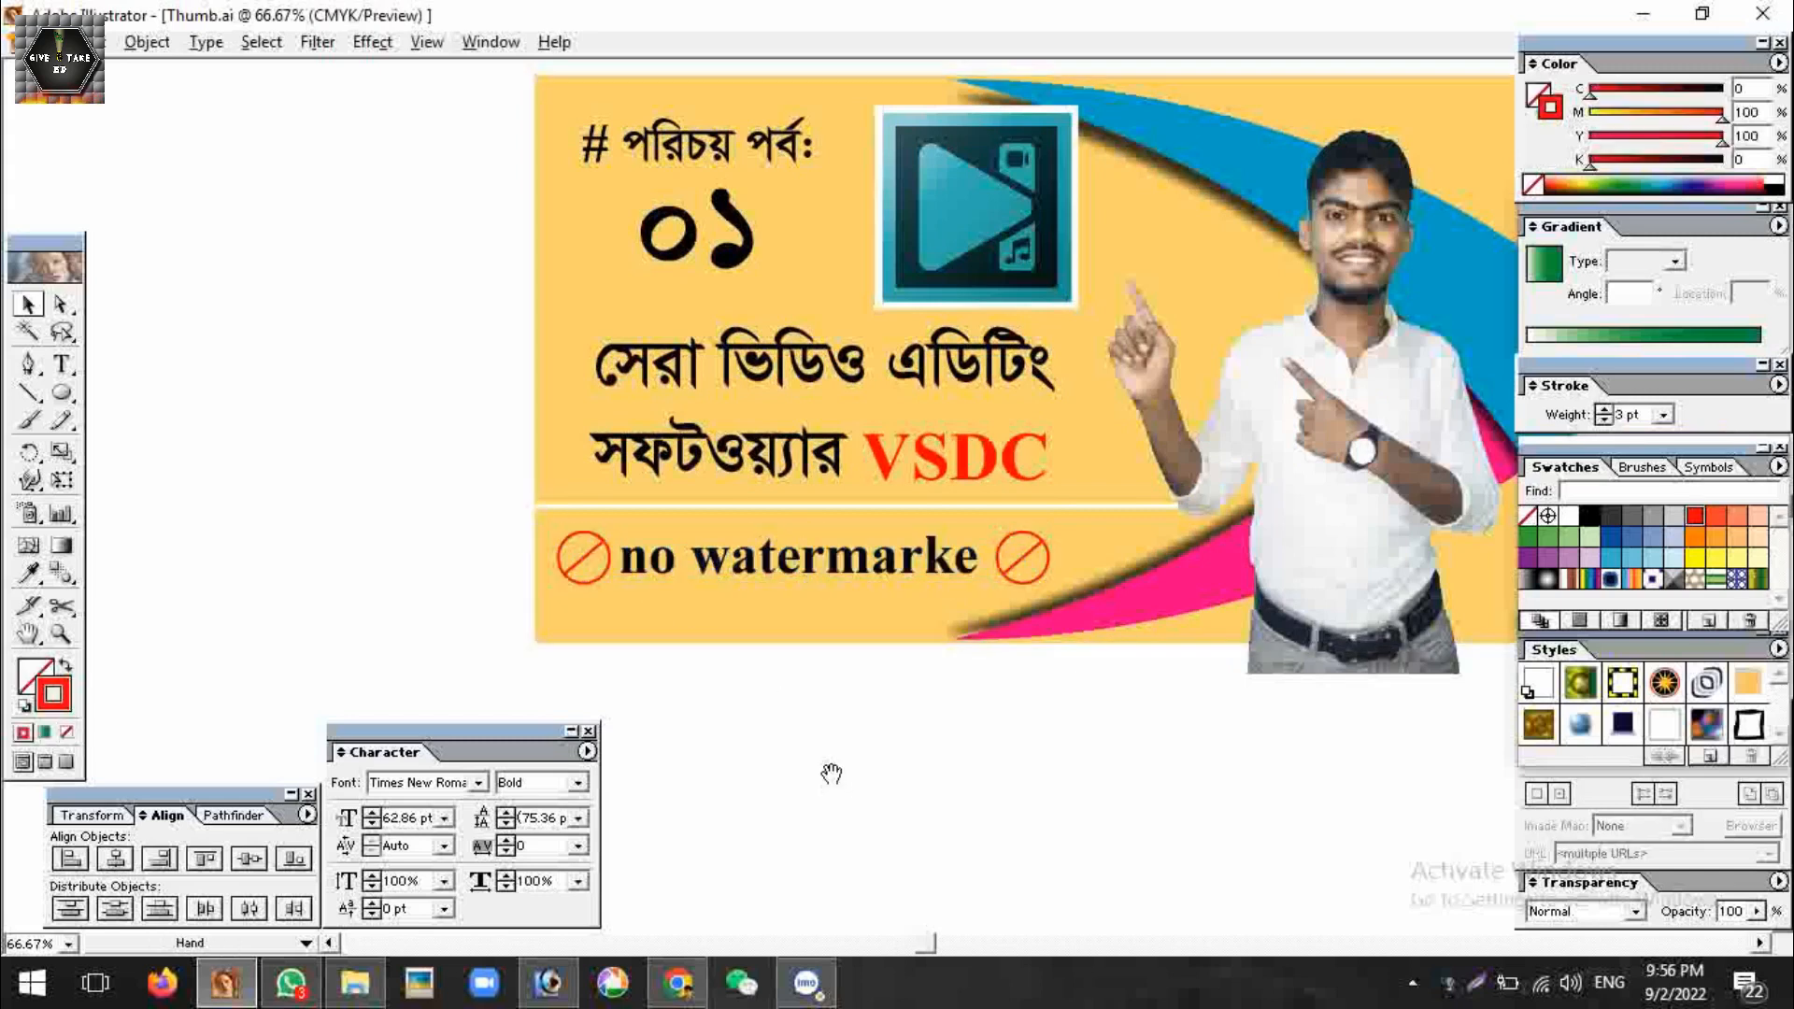
Hide all panels and frame the complete thumbnail large in the window
ctrl+alt+click(948, 742)
ctrl+alt+click(948, 741)
scroll(964, 470, up, 3)
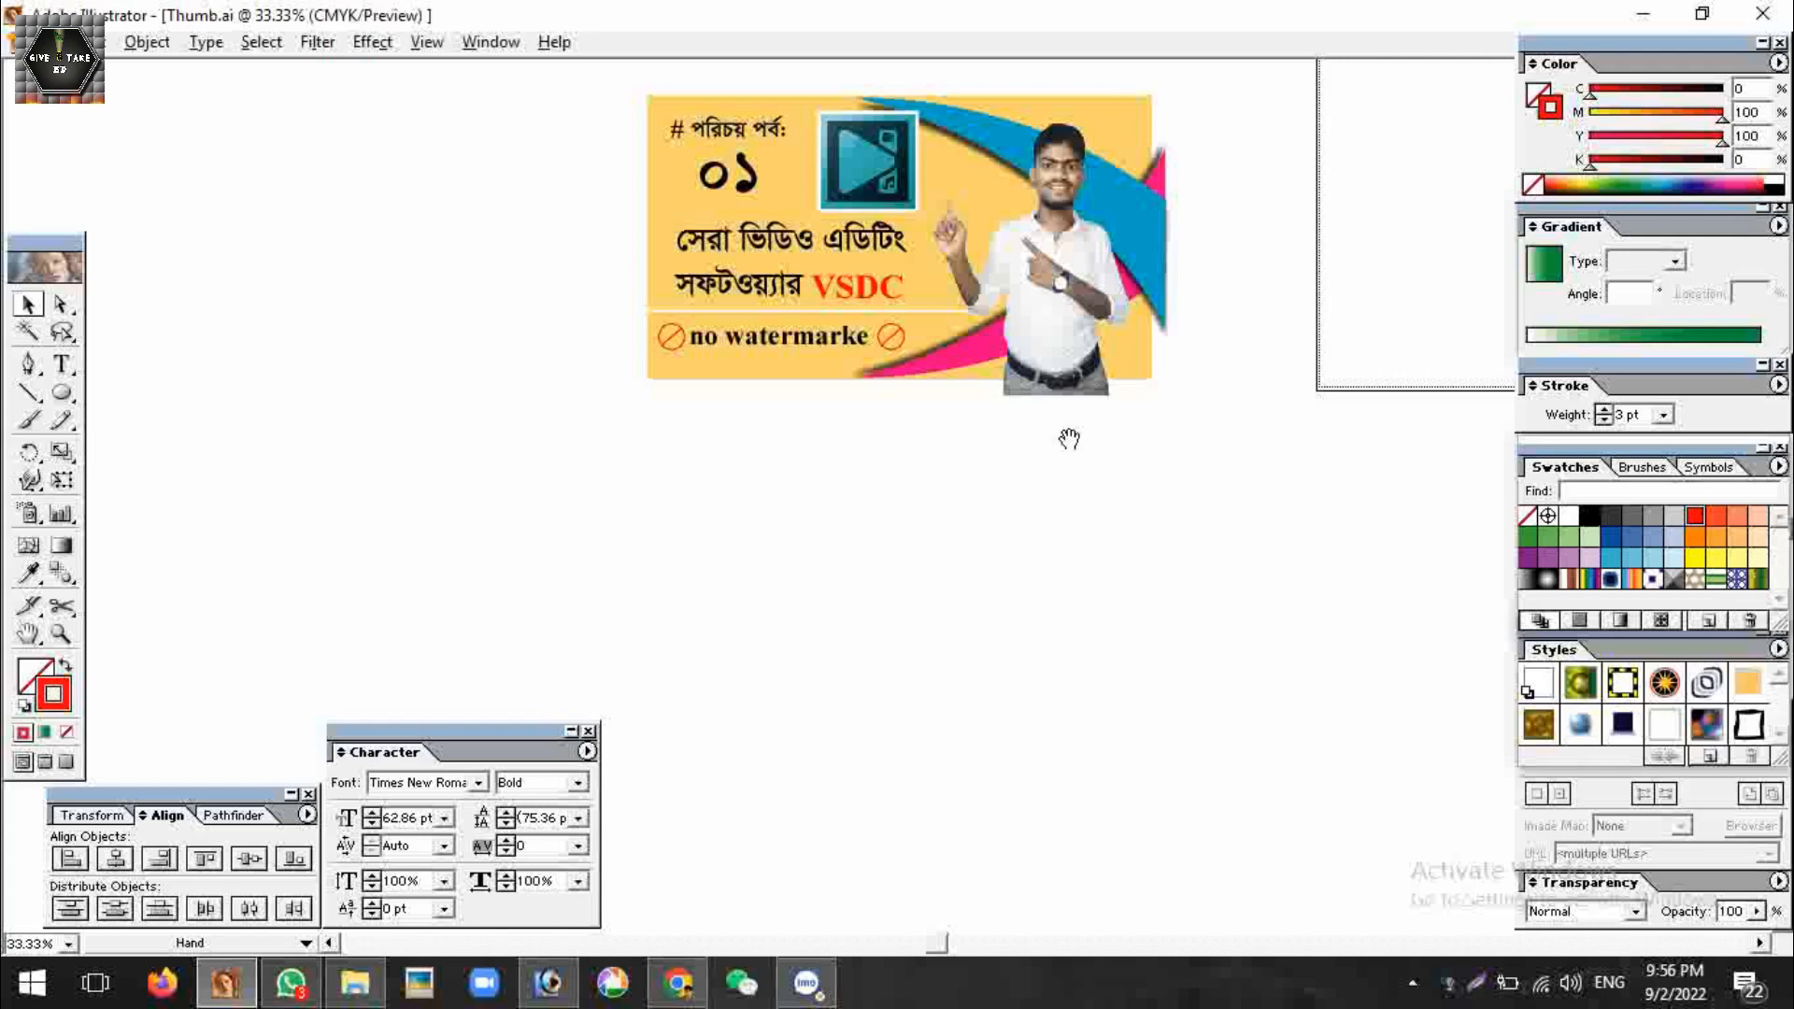
scroll(1134, 462, up, 3)
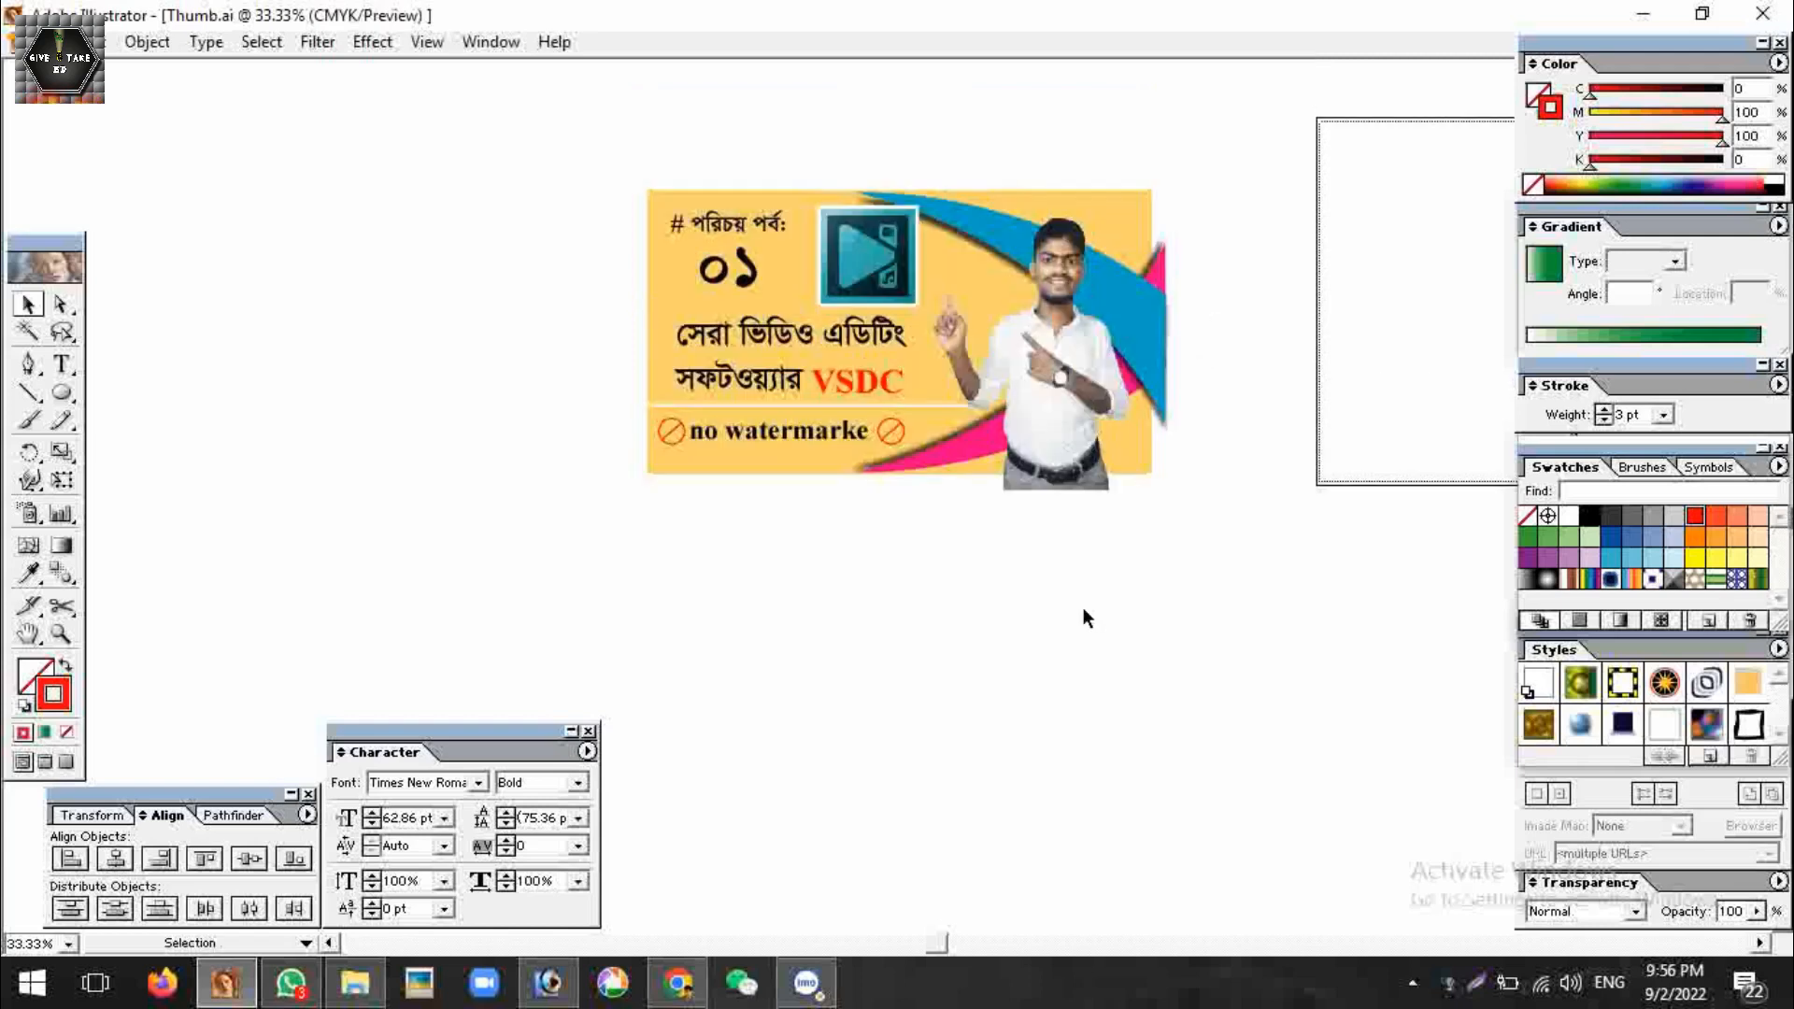
drag(645, 188, 1159, 475)
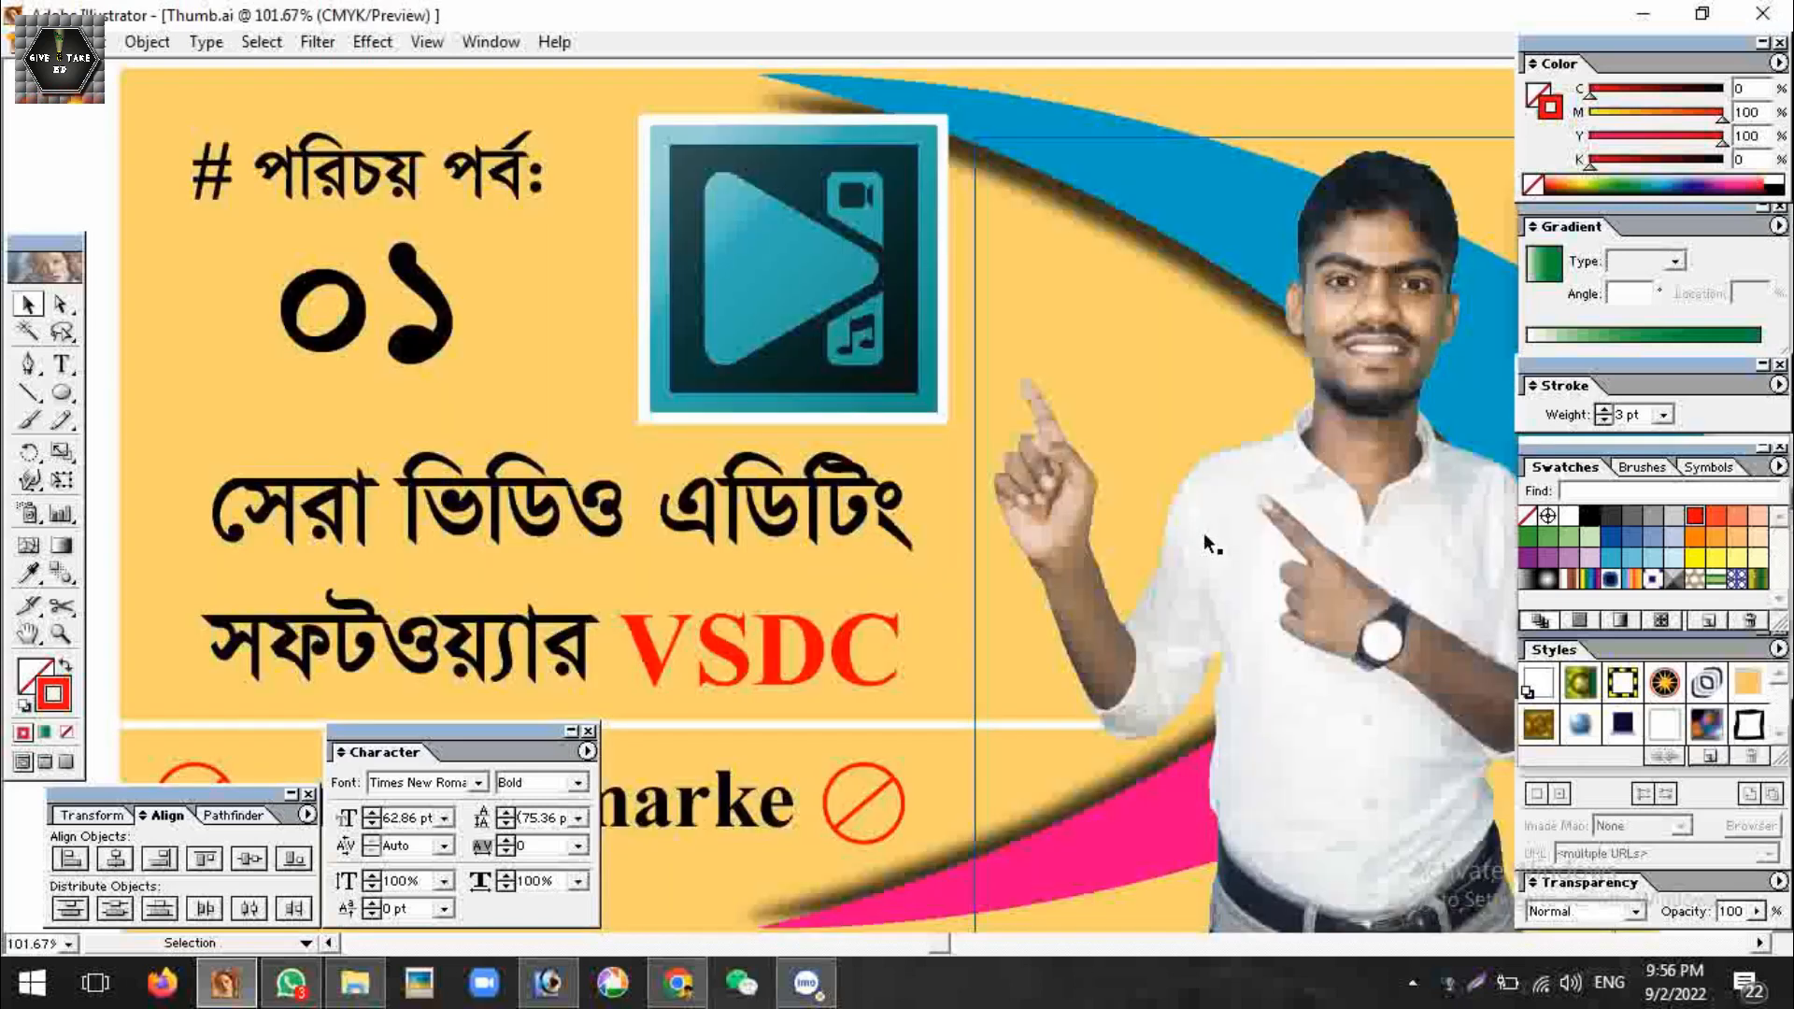
key(Tab)
ctrl+alt+click(1728, 735)
drag(992, 670, 1334, 764)
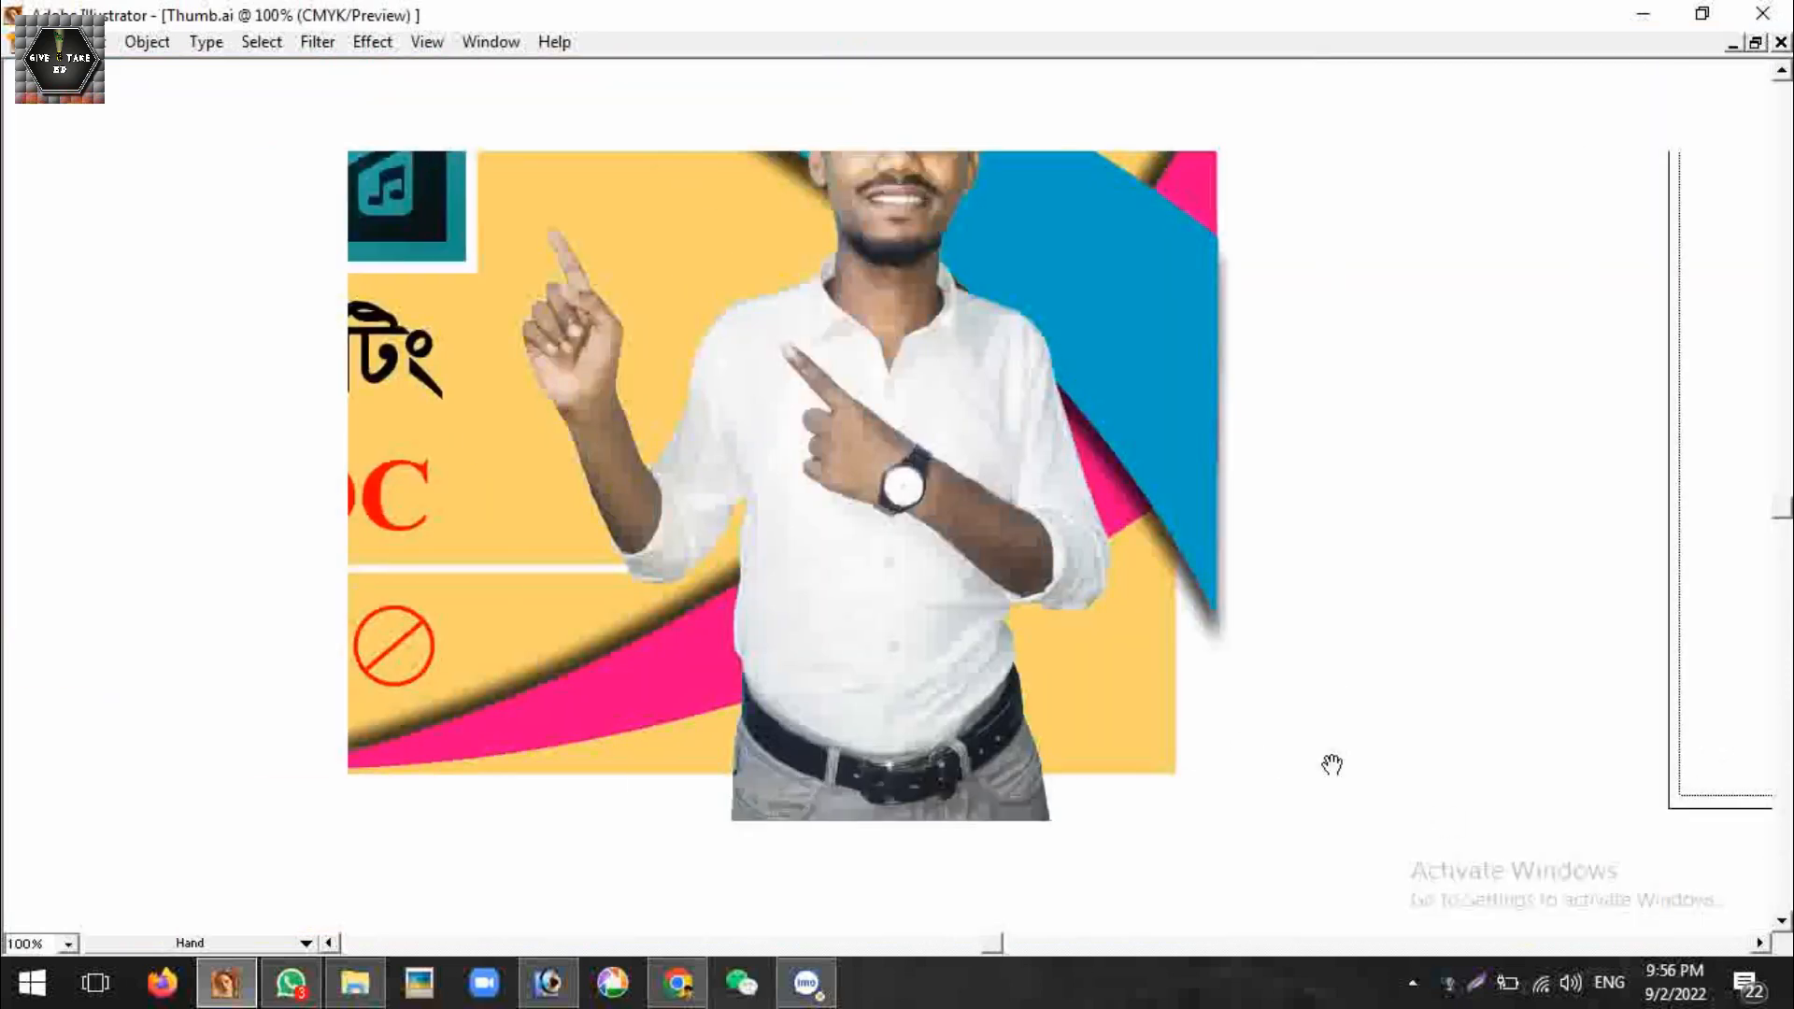
drag(1245, 613, 1402, 709)
drag(1521, 598, 1558, 608)
drag(1506, 537, 1614, 539)
ctrl+alt+click(1283, 593)
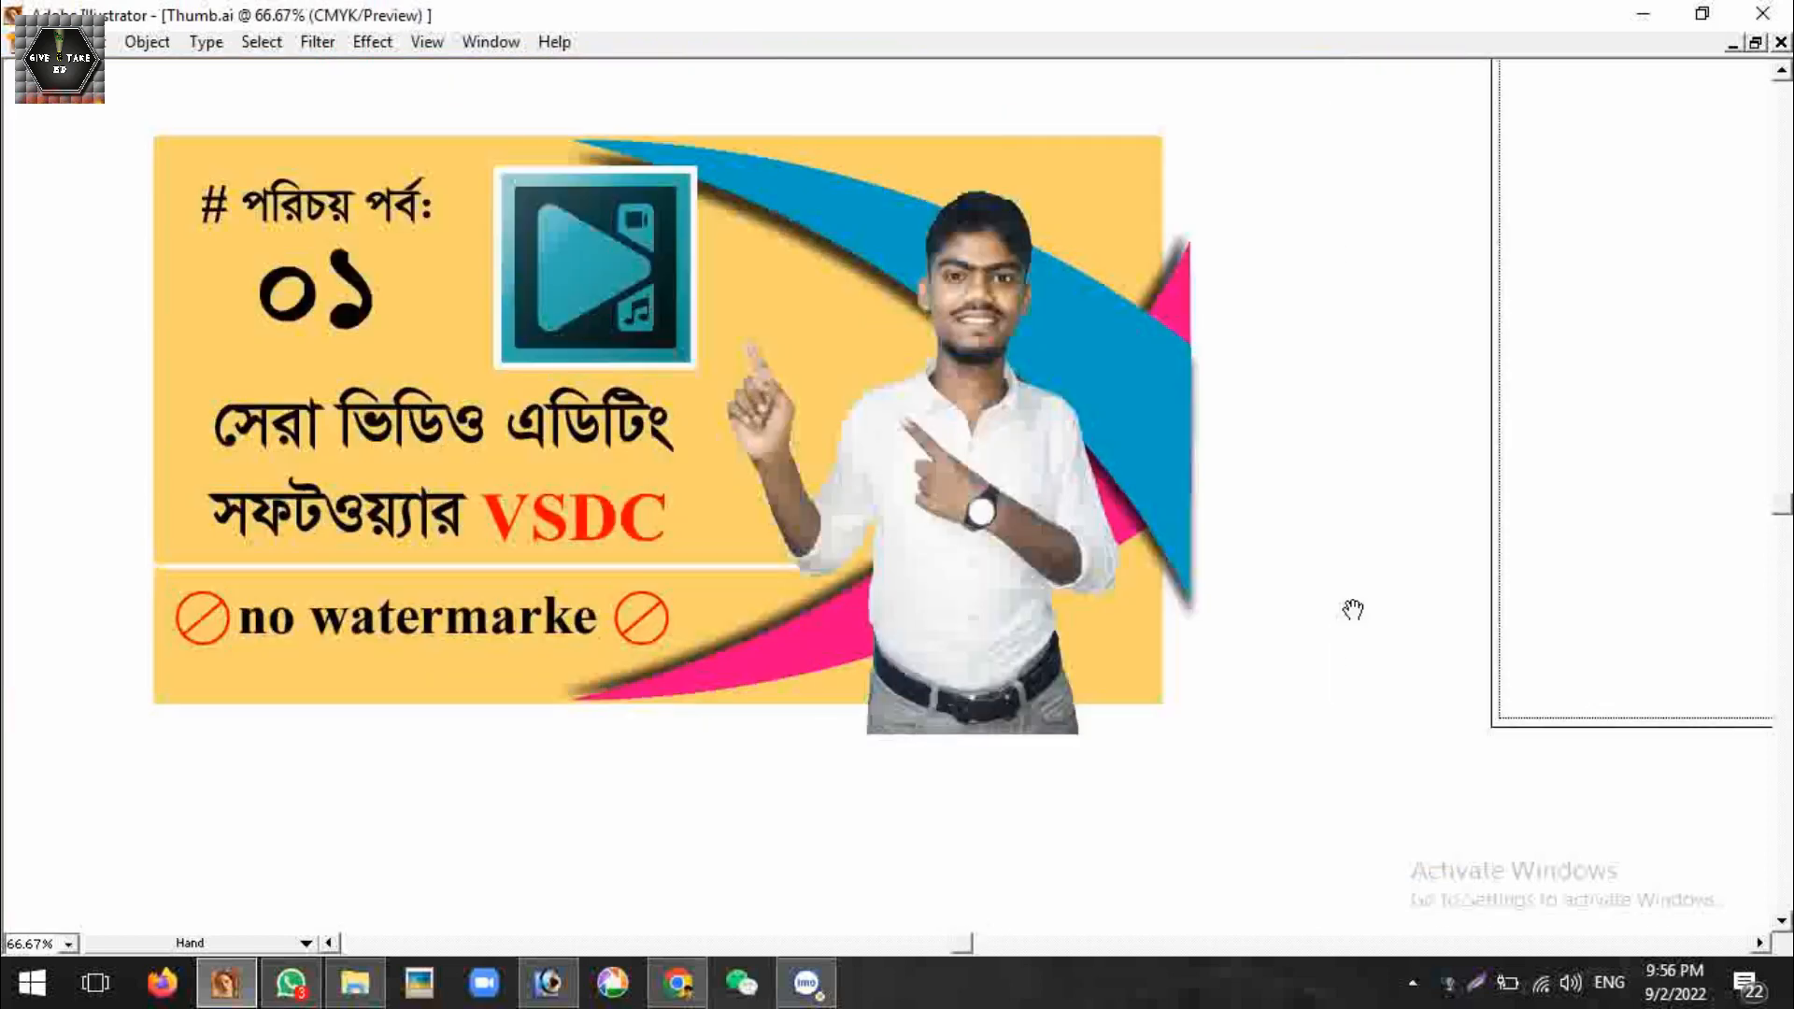
drag(146, 129, 1321, 785)
drag(1650, 557, 1522, 573)
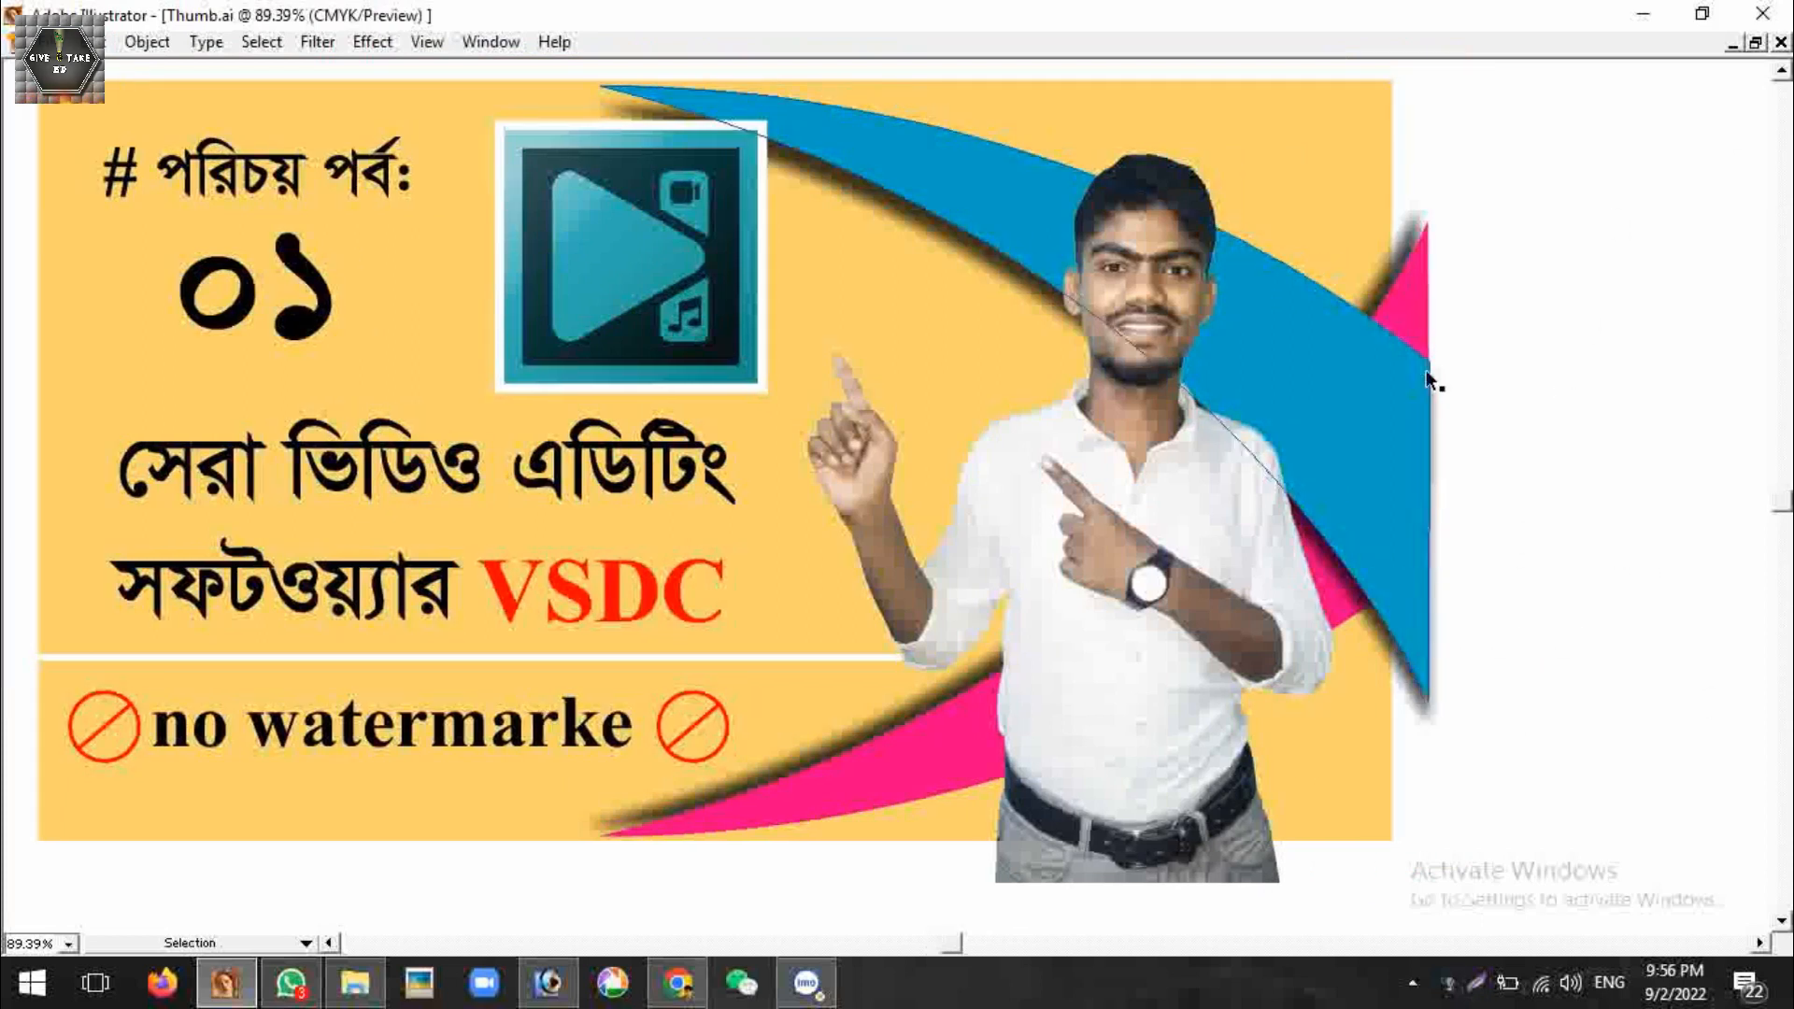
key(Print)
drag(1621, 305, 1683, 376)
click(1666, 402)
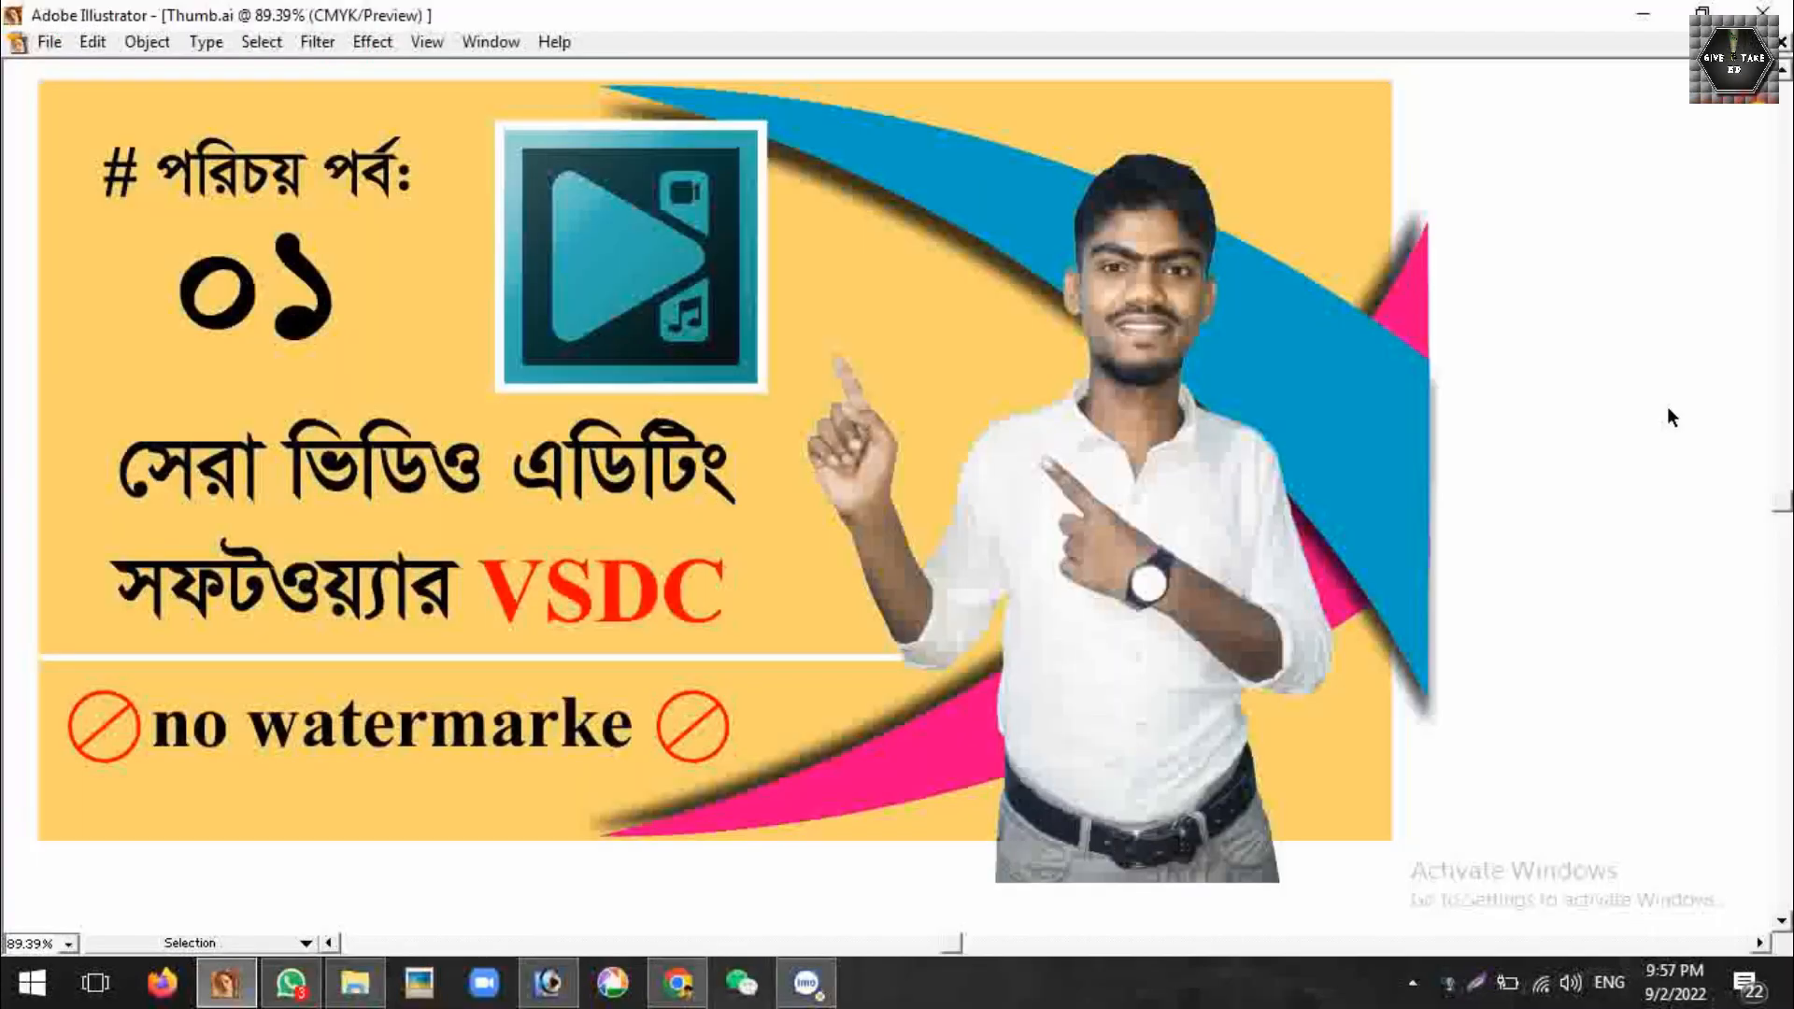
Capture the yellow thumbnail area as a screenshot of about 1030 x 578 px and save it
key(Print)
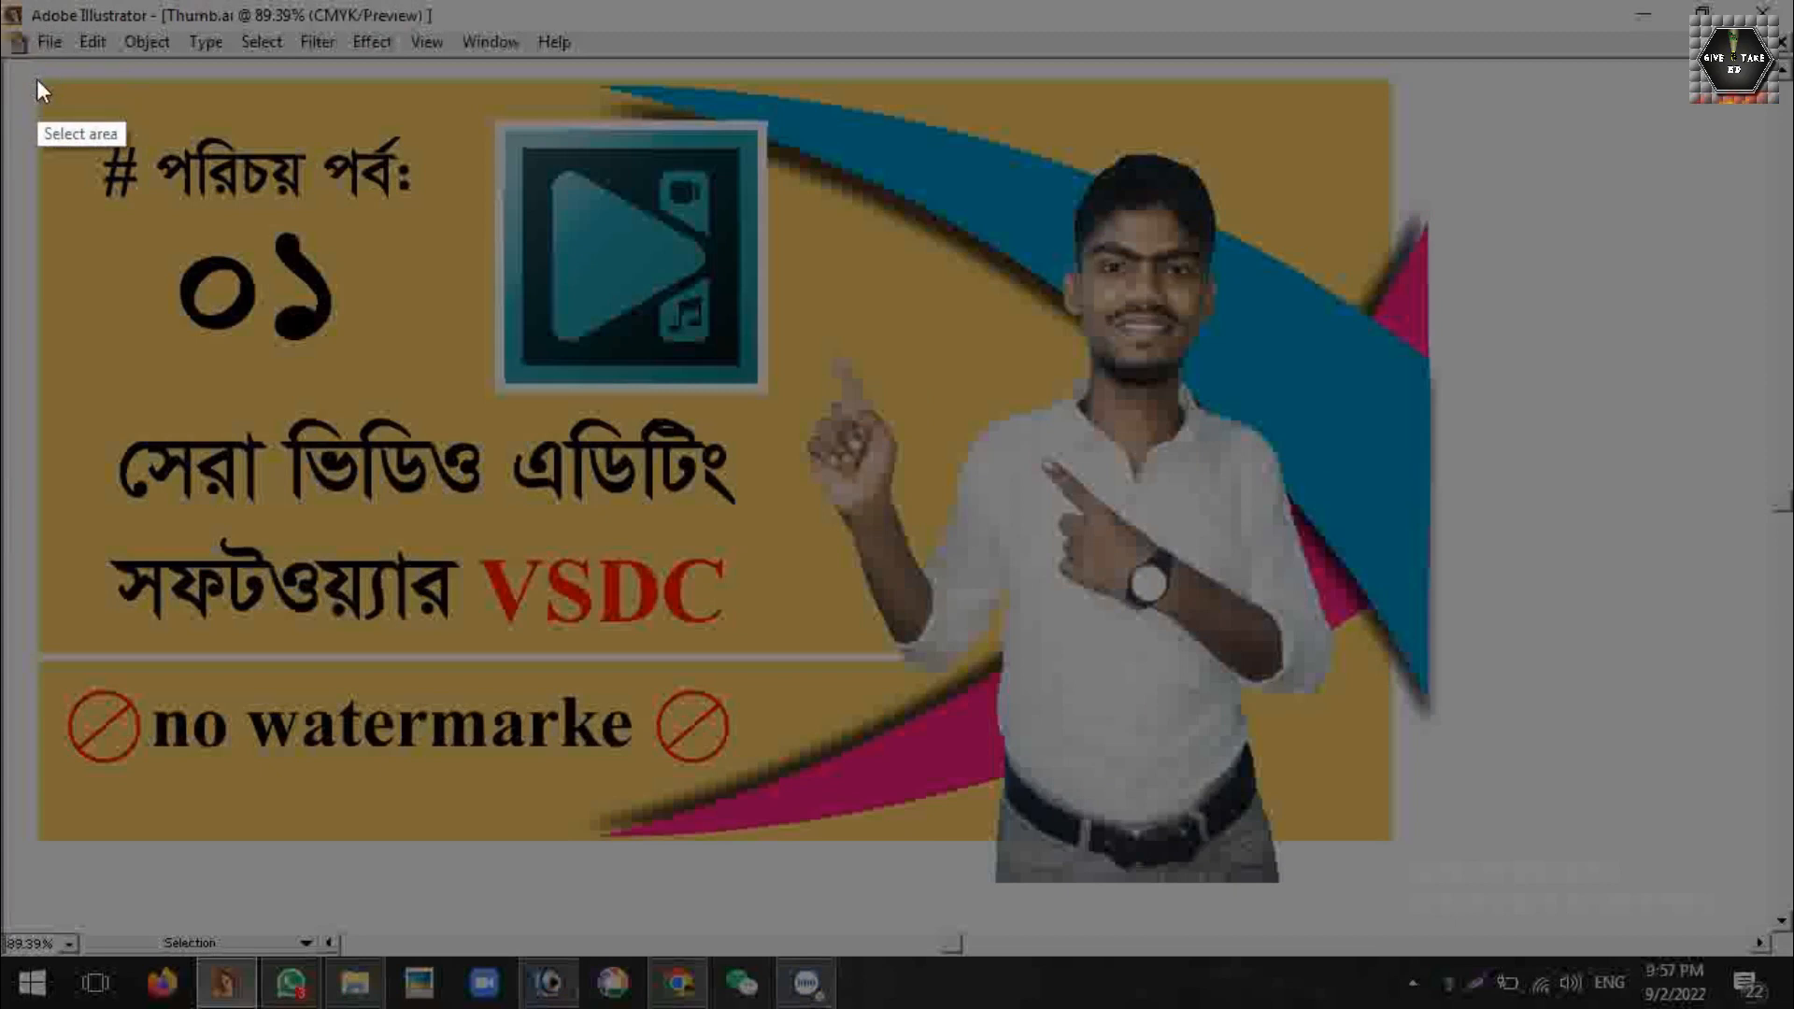
drag(39, 80, 1392, 839)
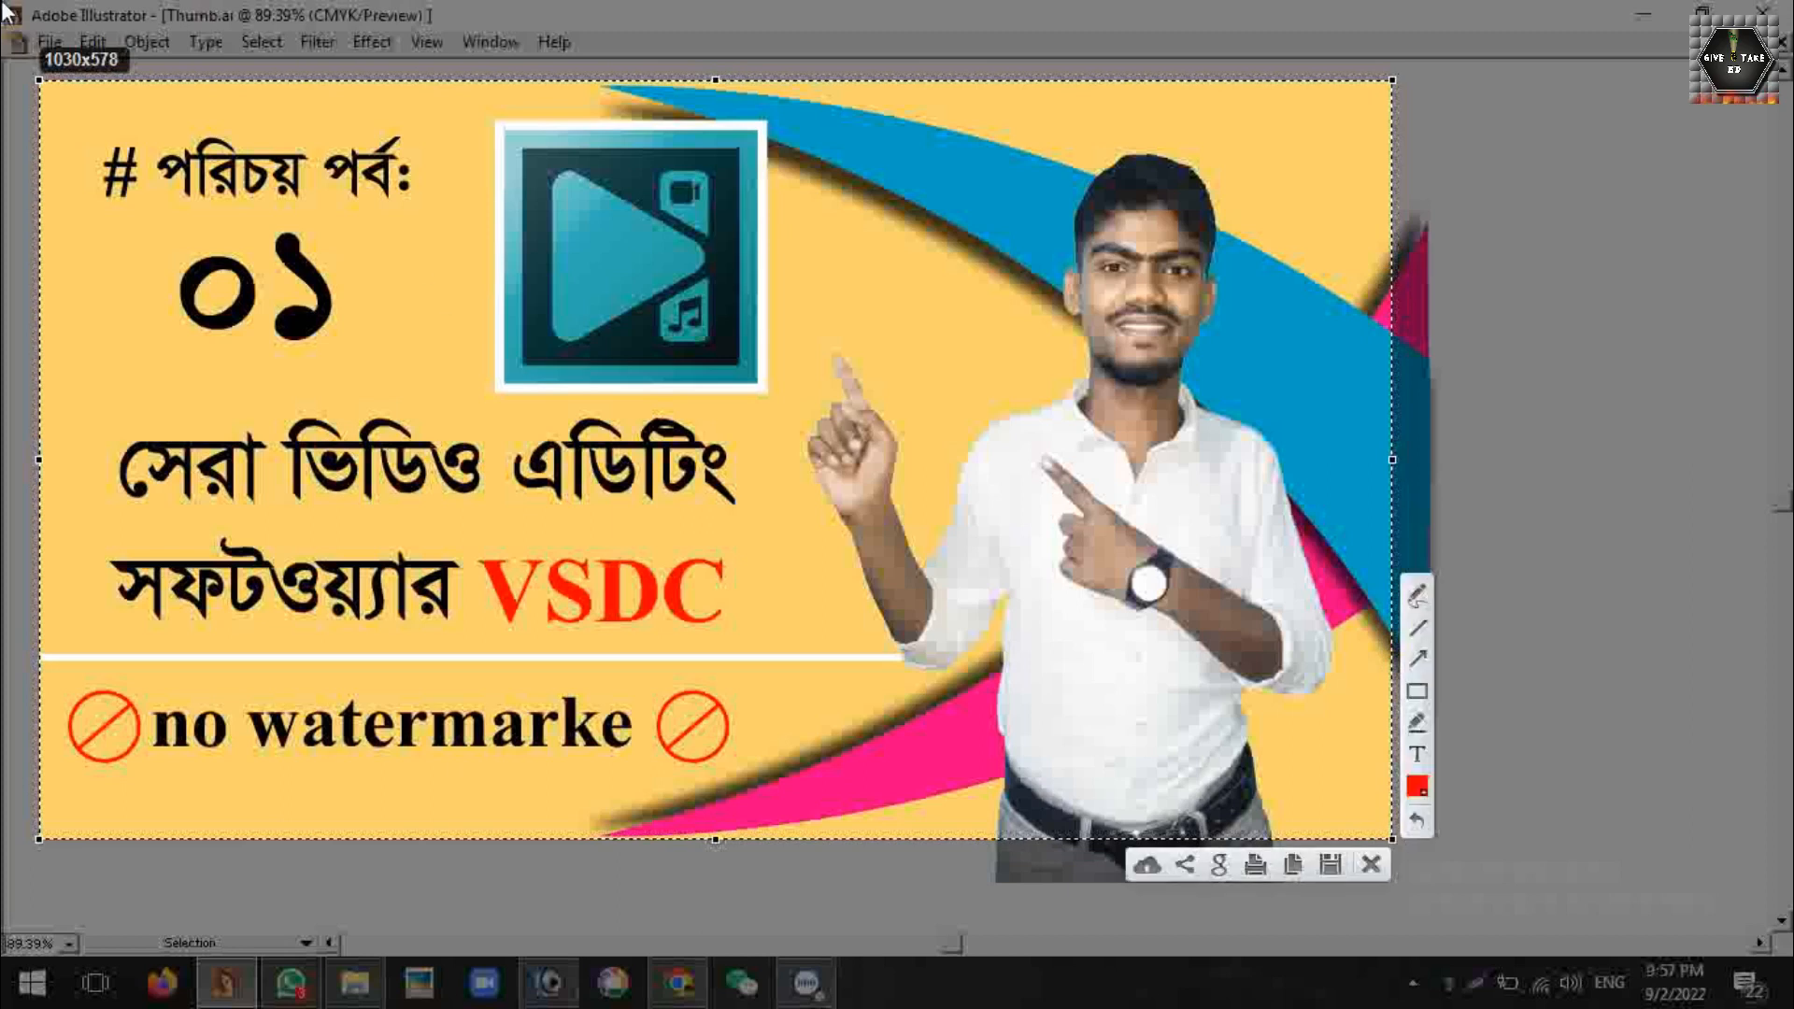
key(ctrl+c)
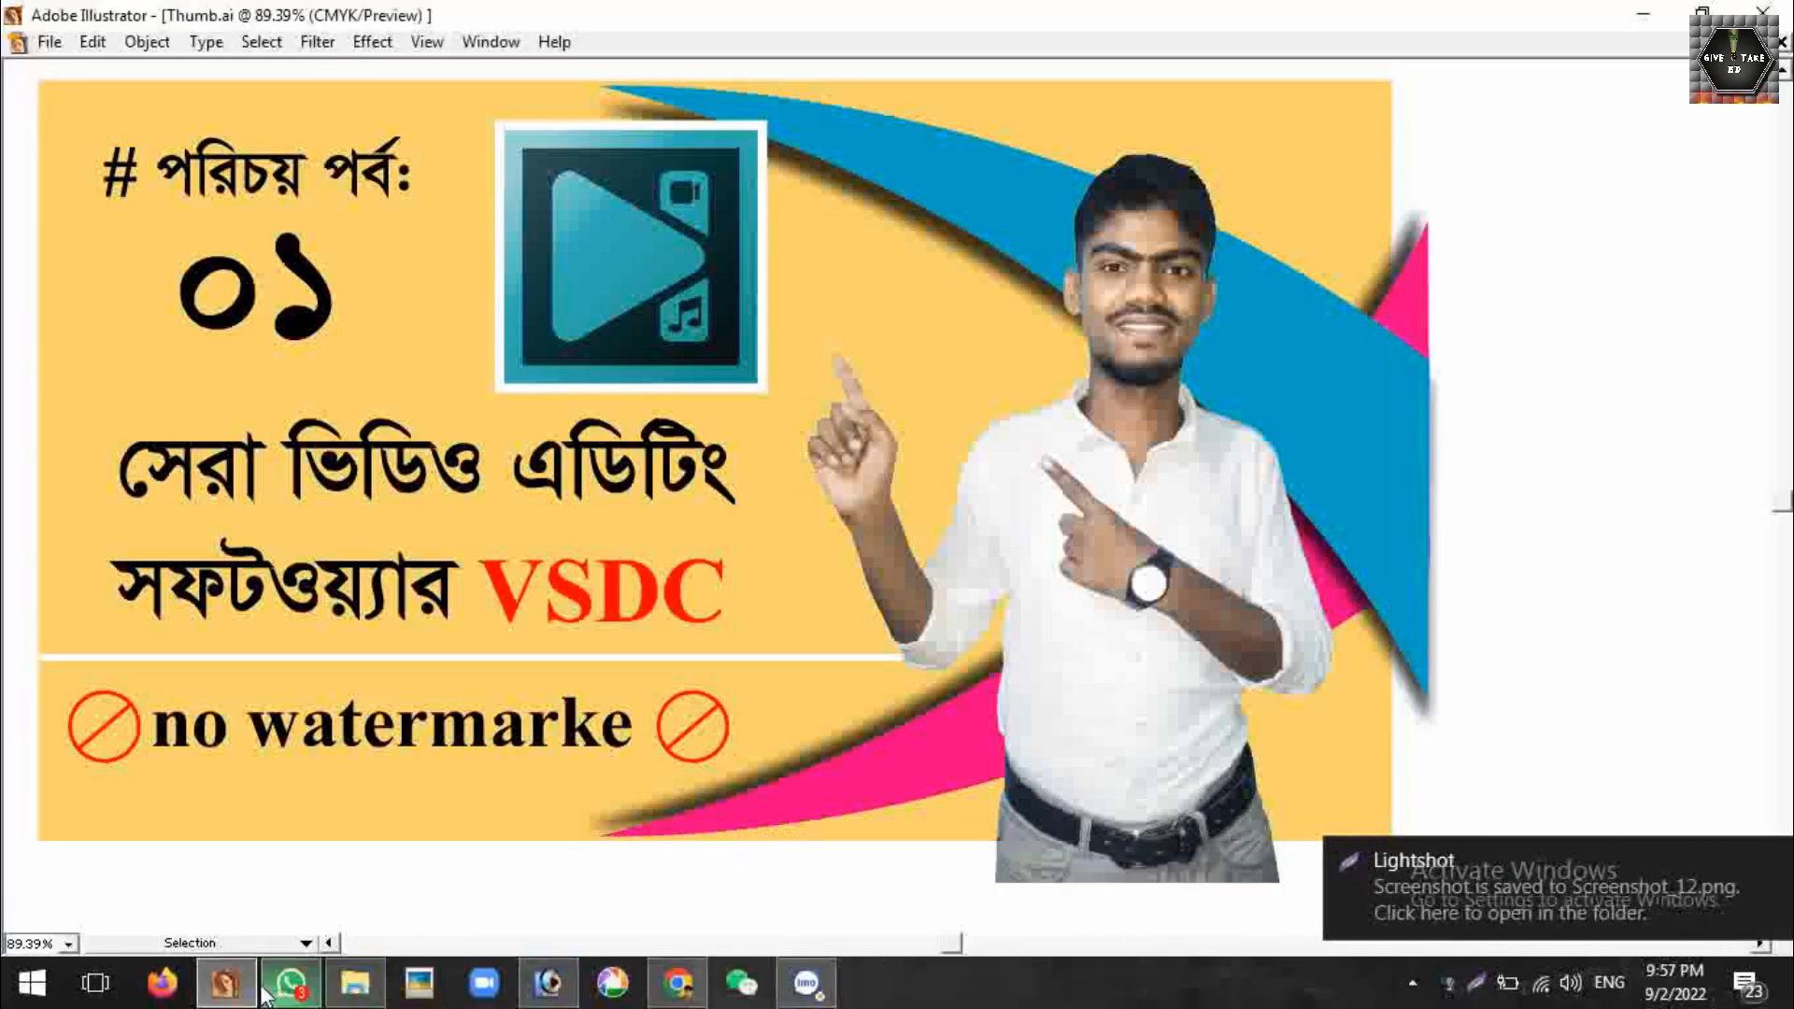
Switch to Chrome, explore the keyword "best video editor software" in Keyword Explorer, and copy the phrase before closing the explorer
click(598, 998)
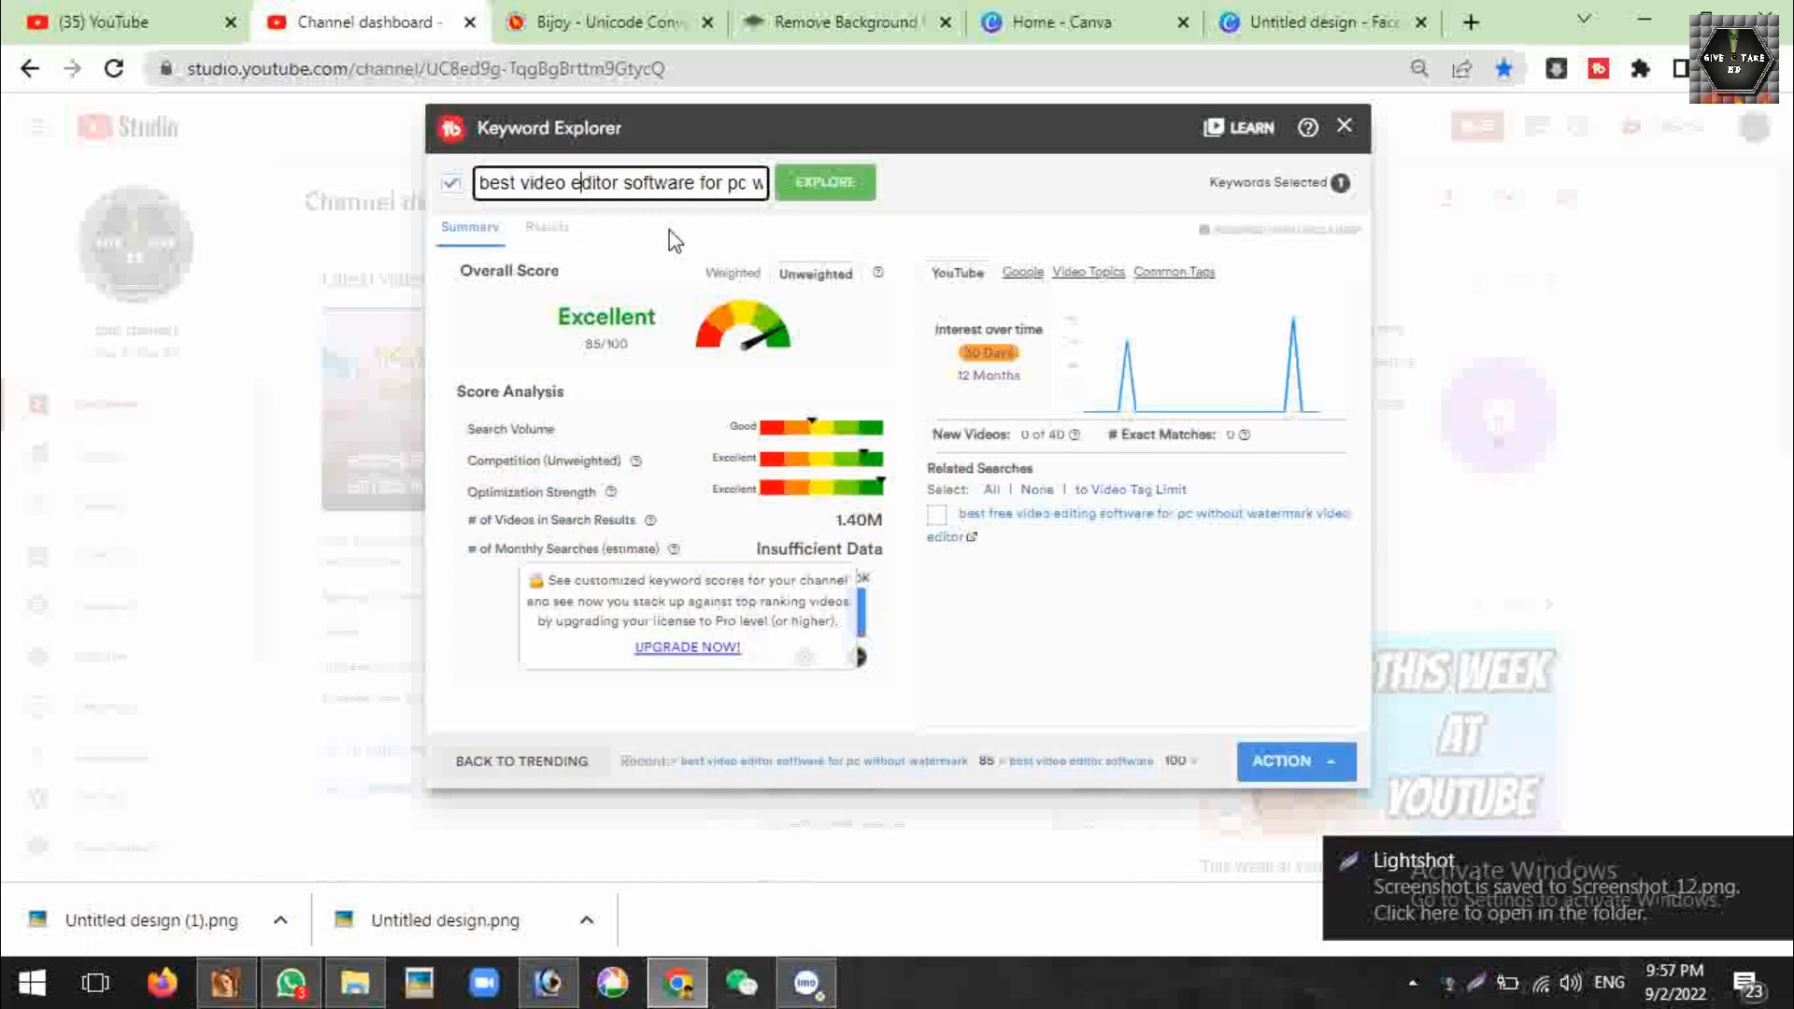
drag(676, 187, 908, 207)
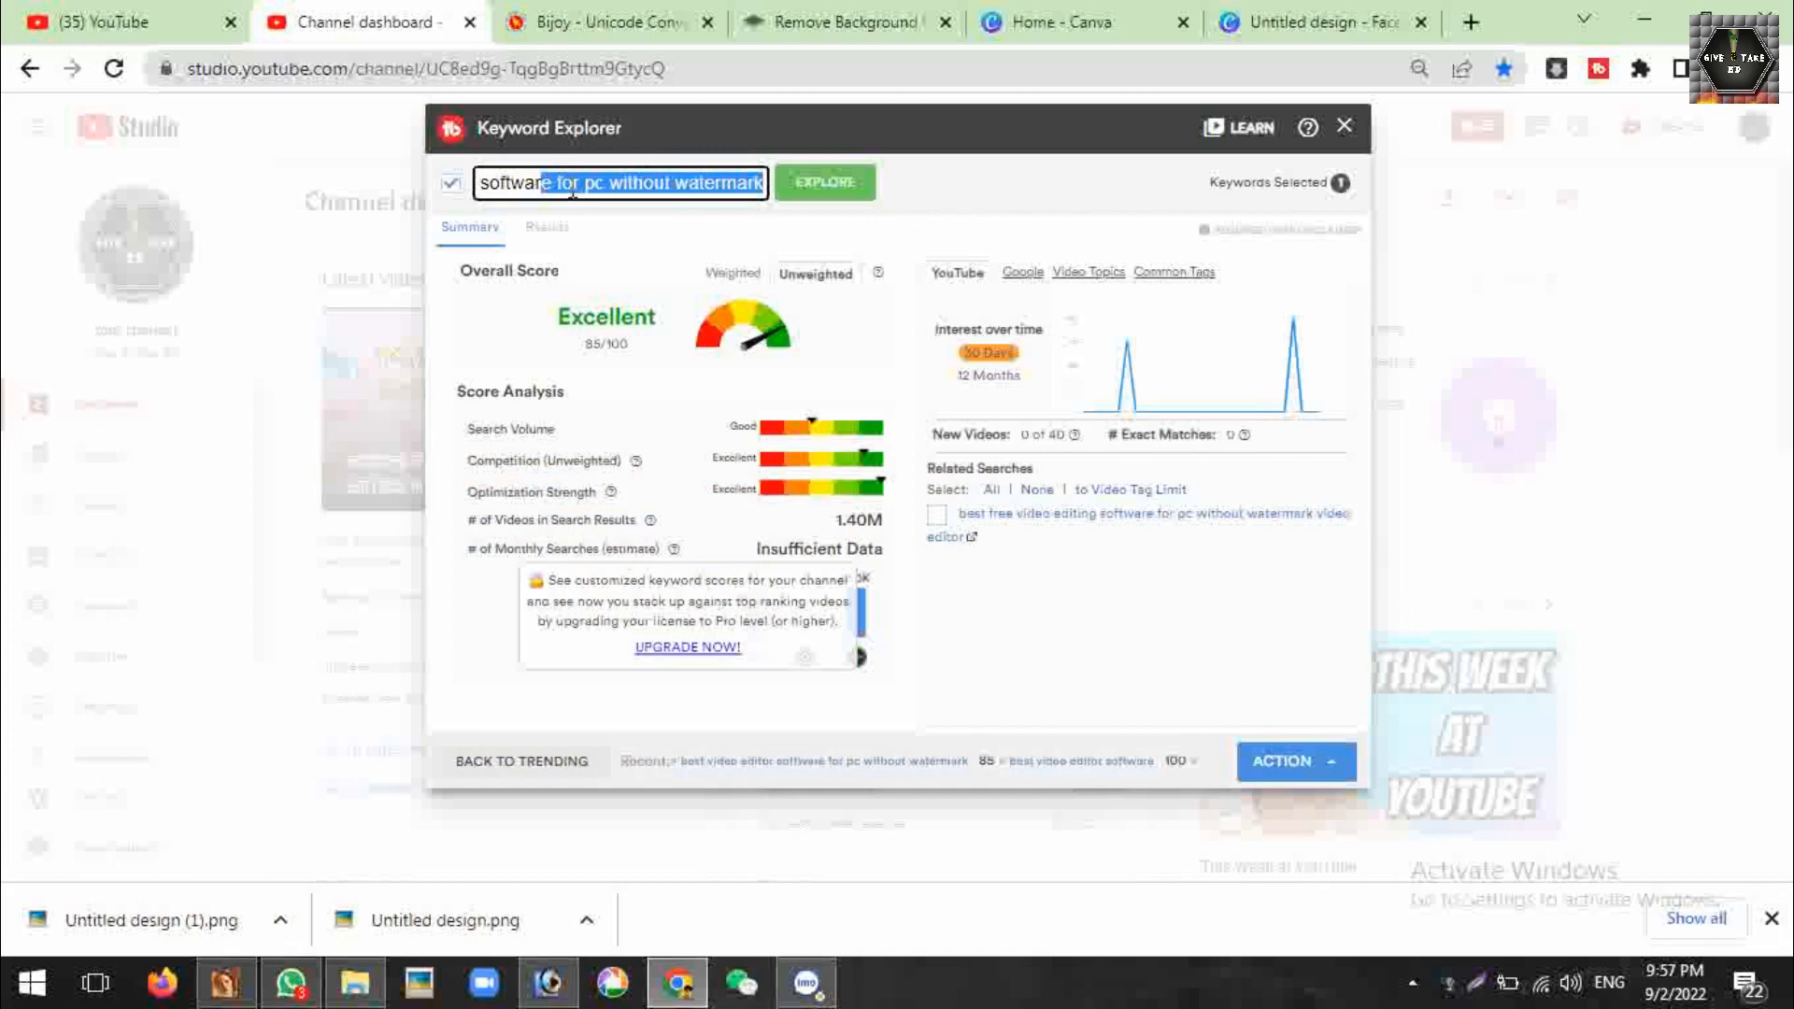
text(est video editor software)
key(Return)
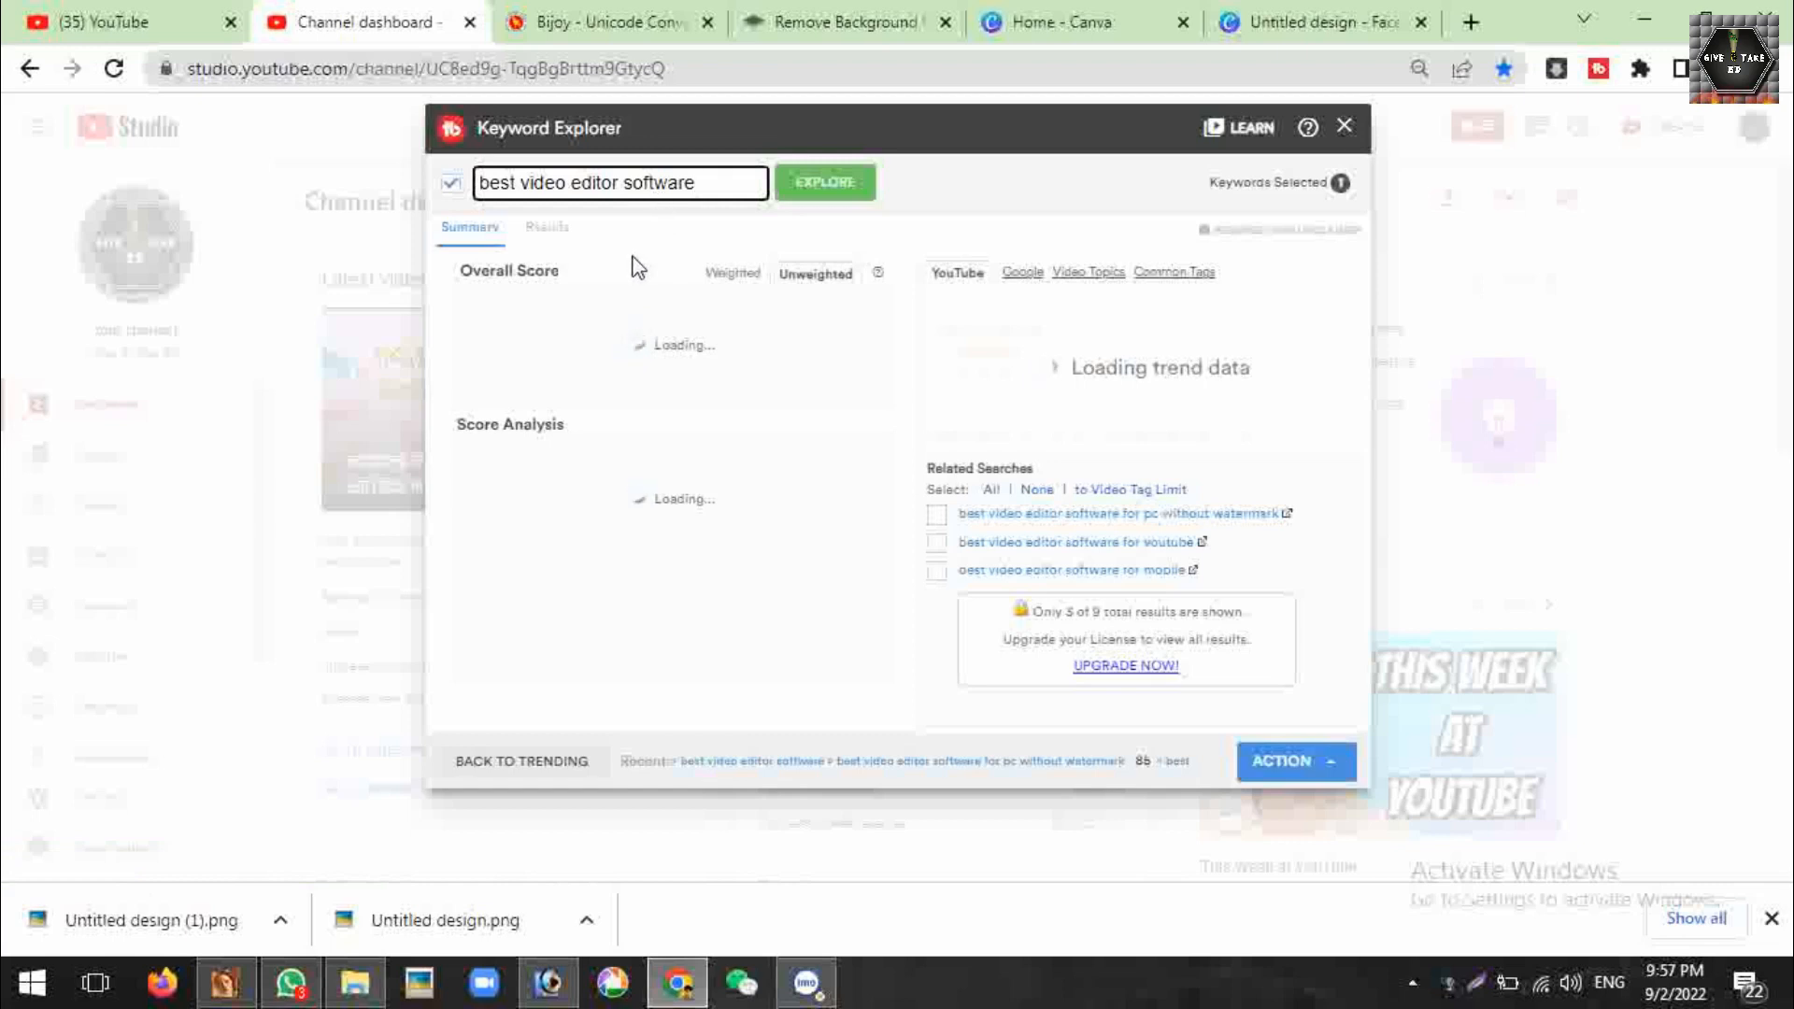
drag(724, 196, 478, 183)
key(ctrl+c)
key(BackSpace)
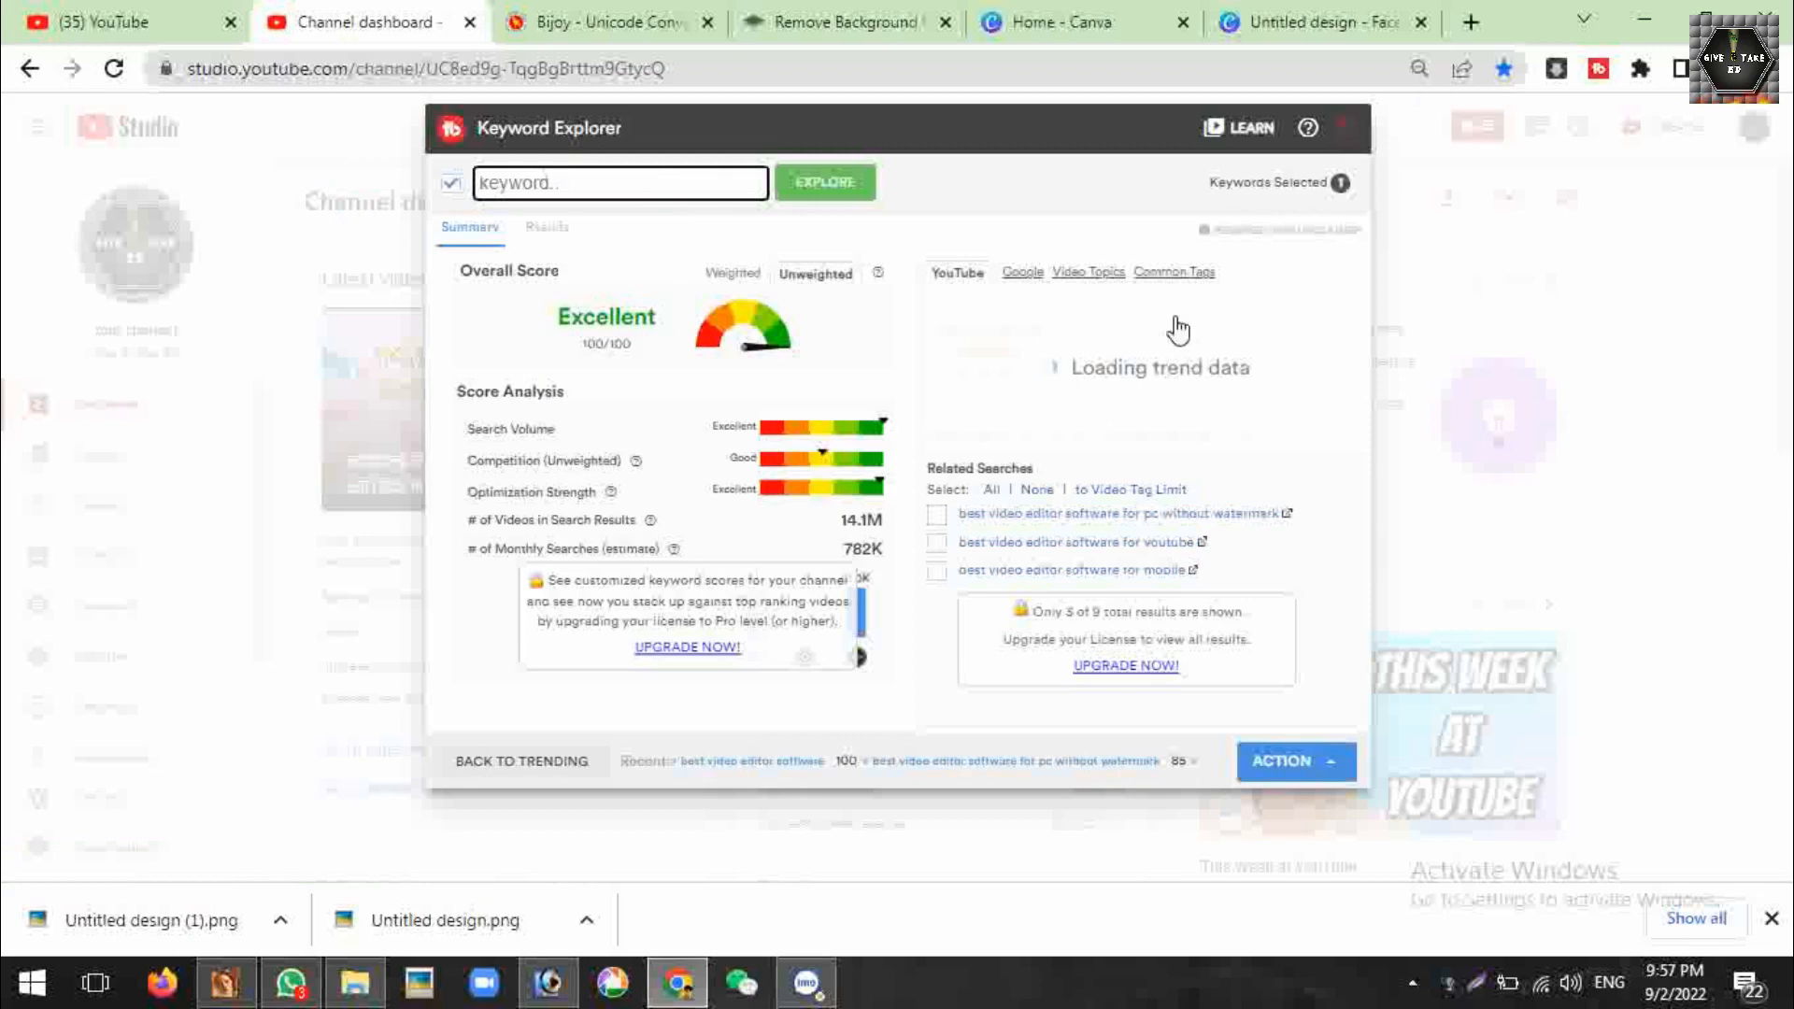
click(48, 278)
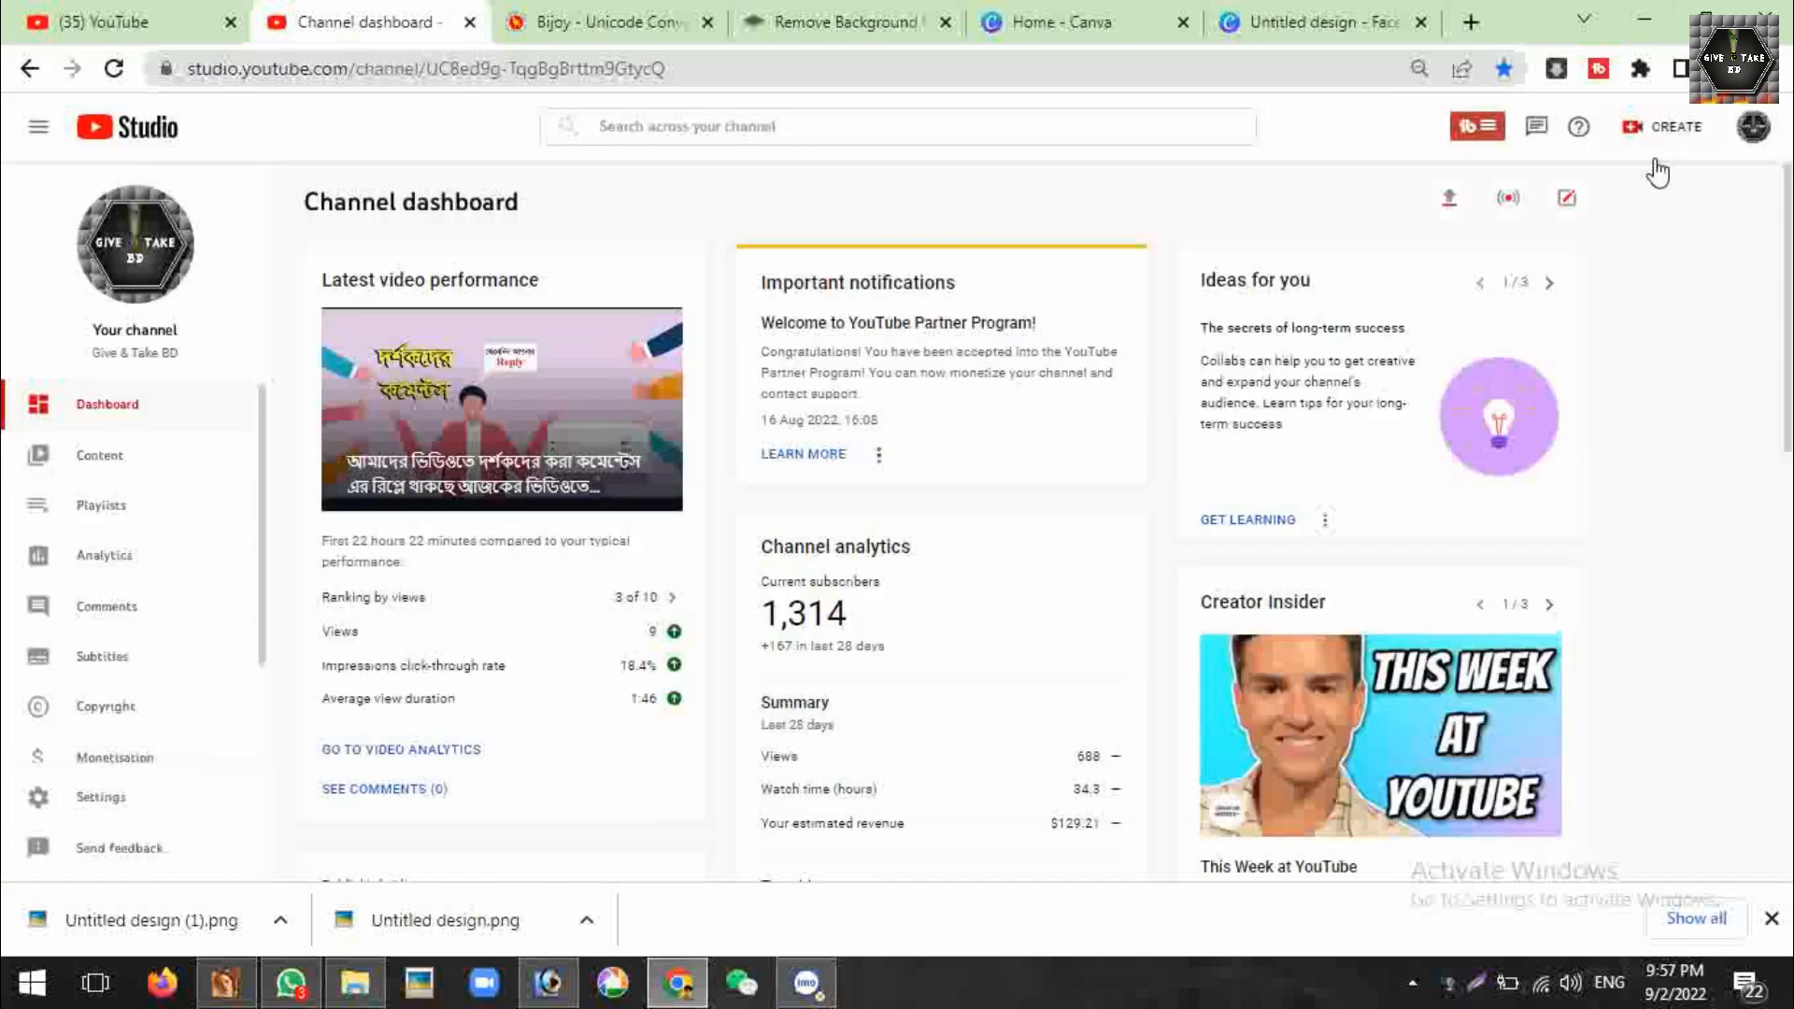
Start a new video upload on the channel with the file "Vedio Editing Software" from the Give & Take folder's "Vedio Tutorial" subfolder
click(1663, 126)
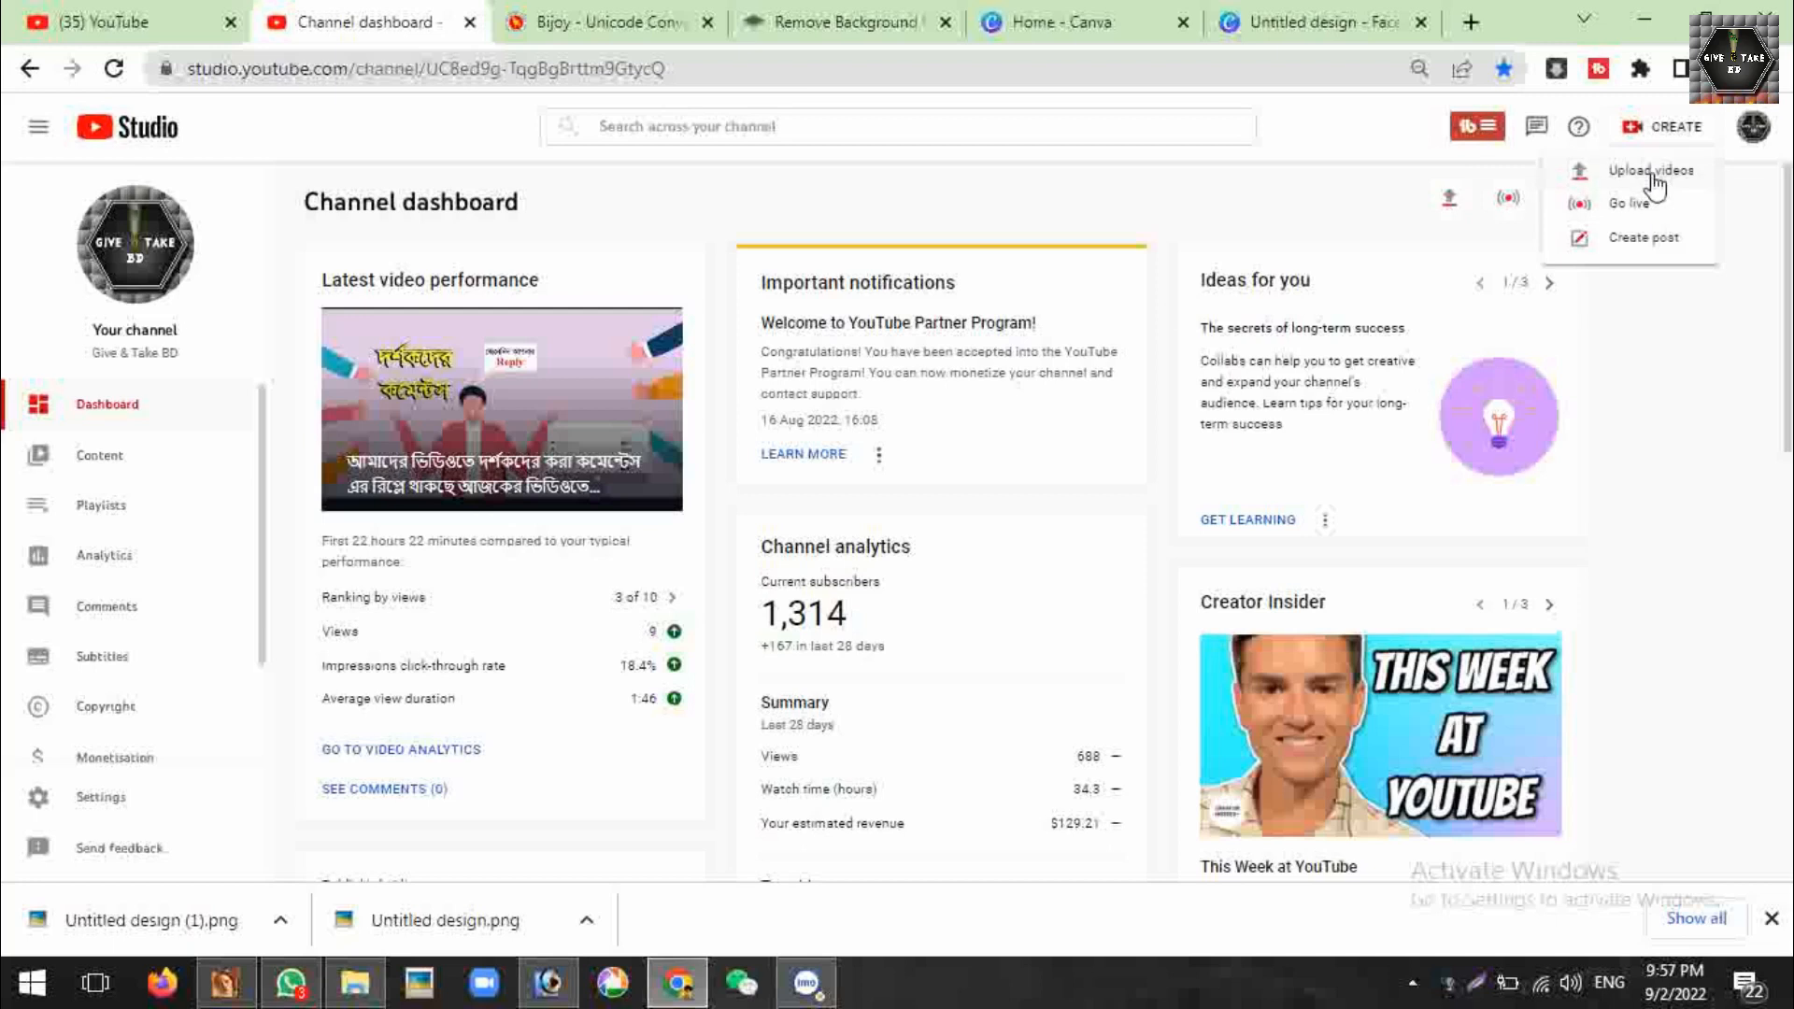
click(354, 982)
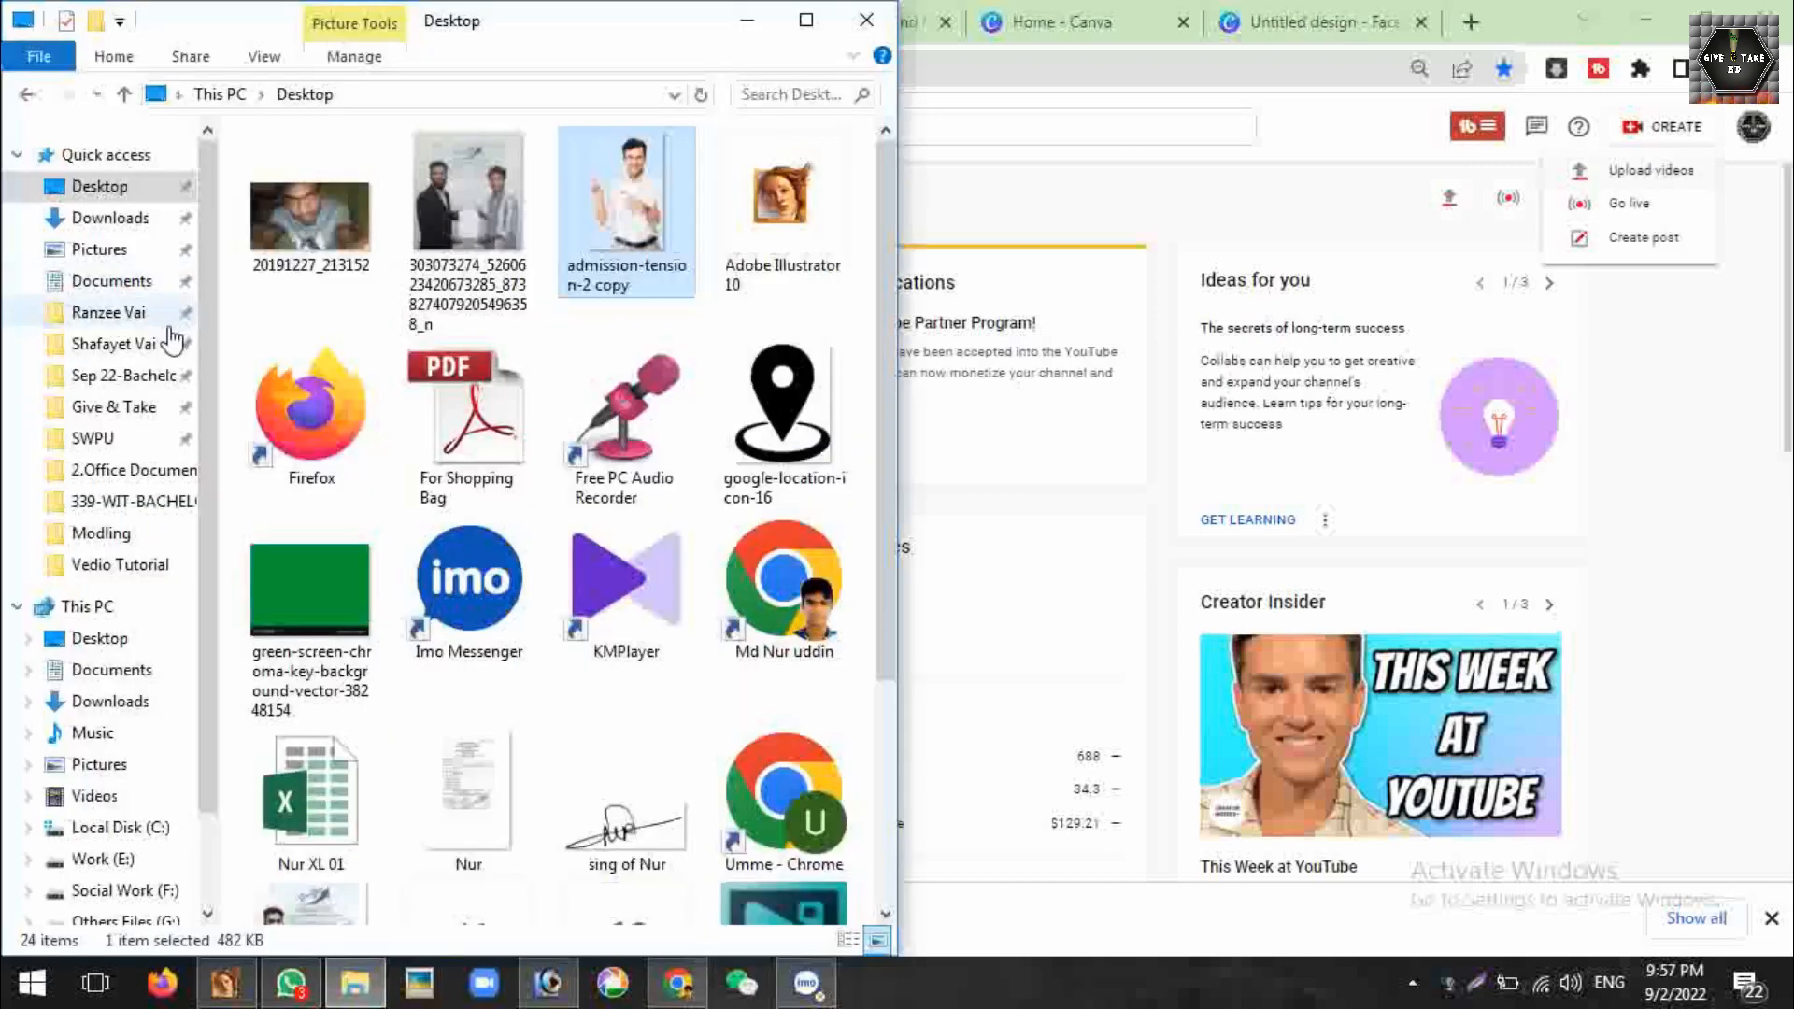
click(112, 406)
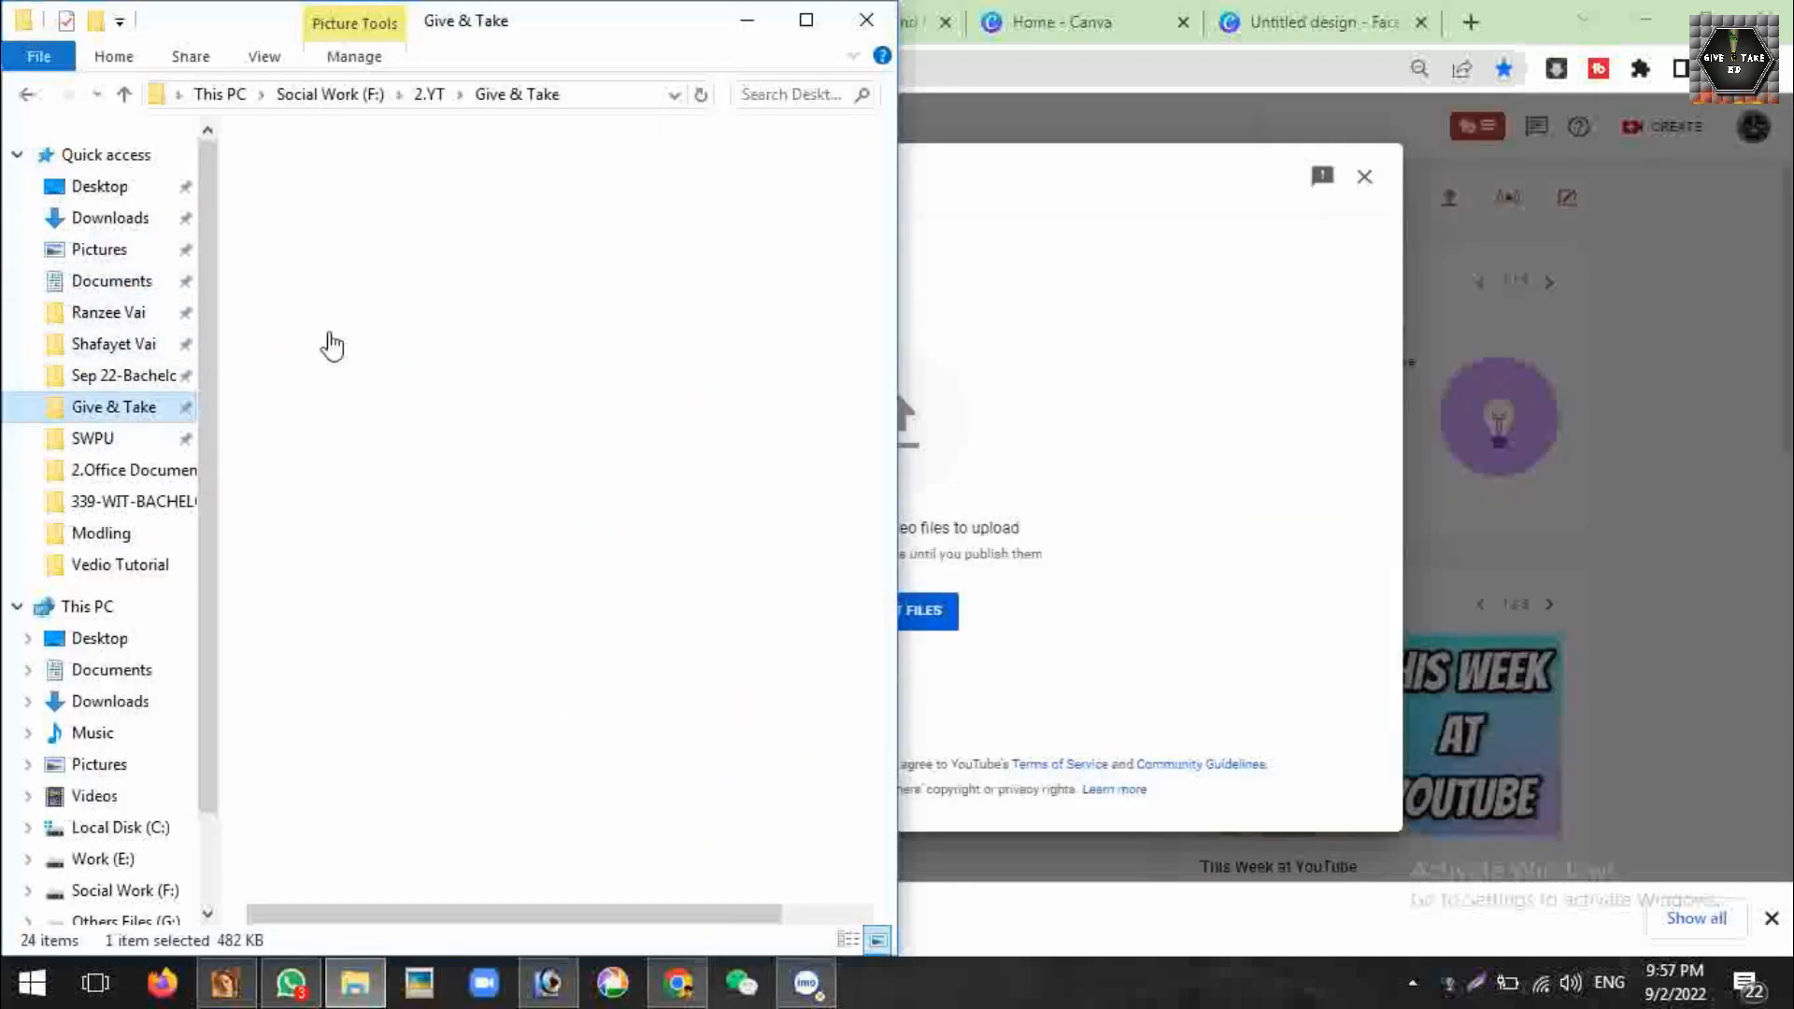
double_click(292, 617)
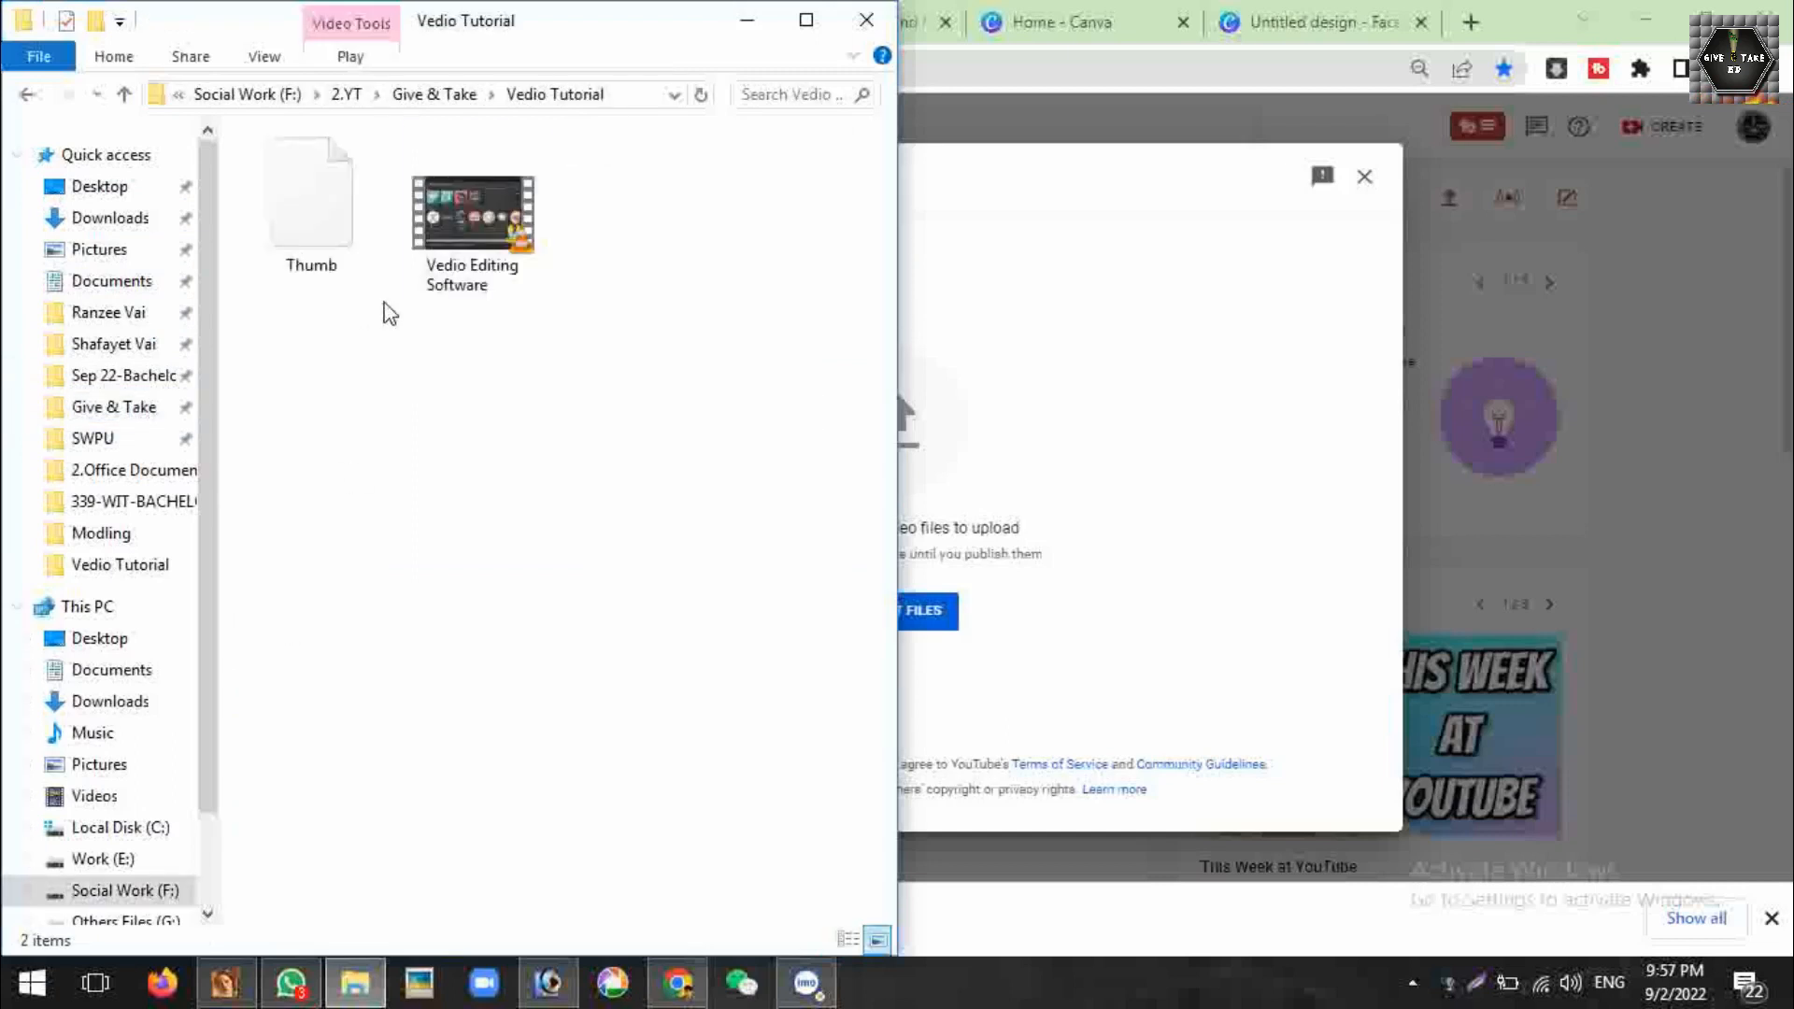
drag(428, 262, 930, 615)
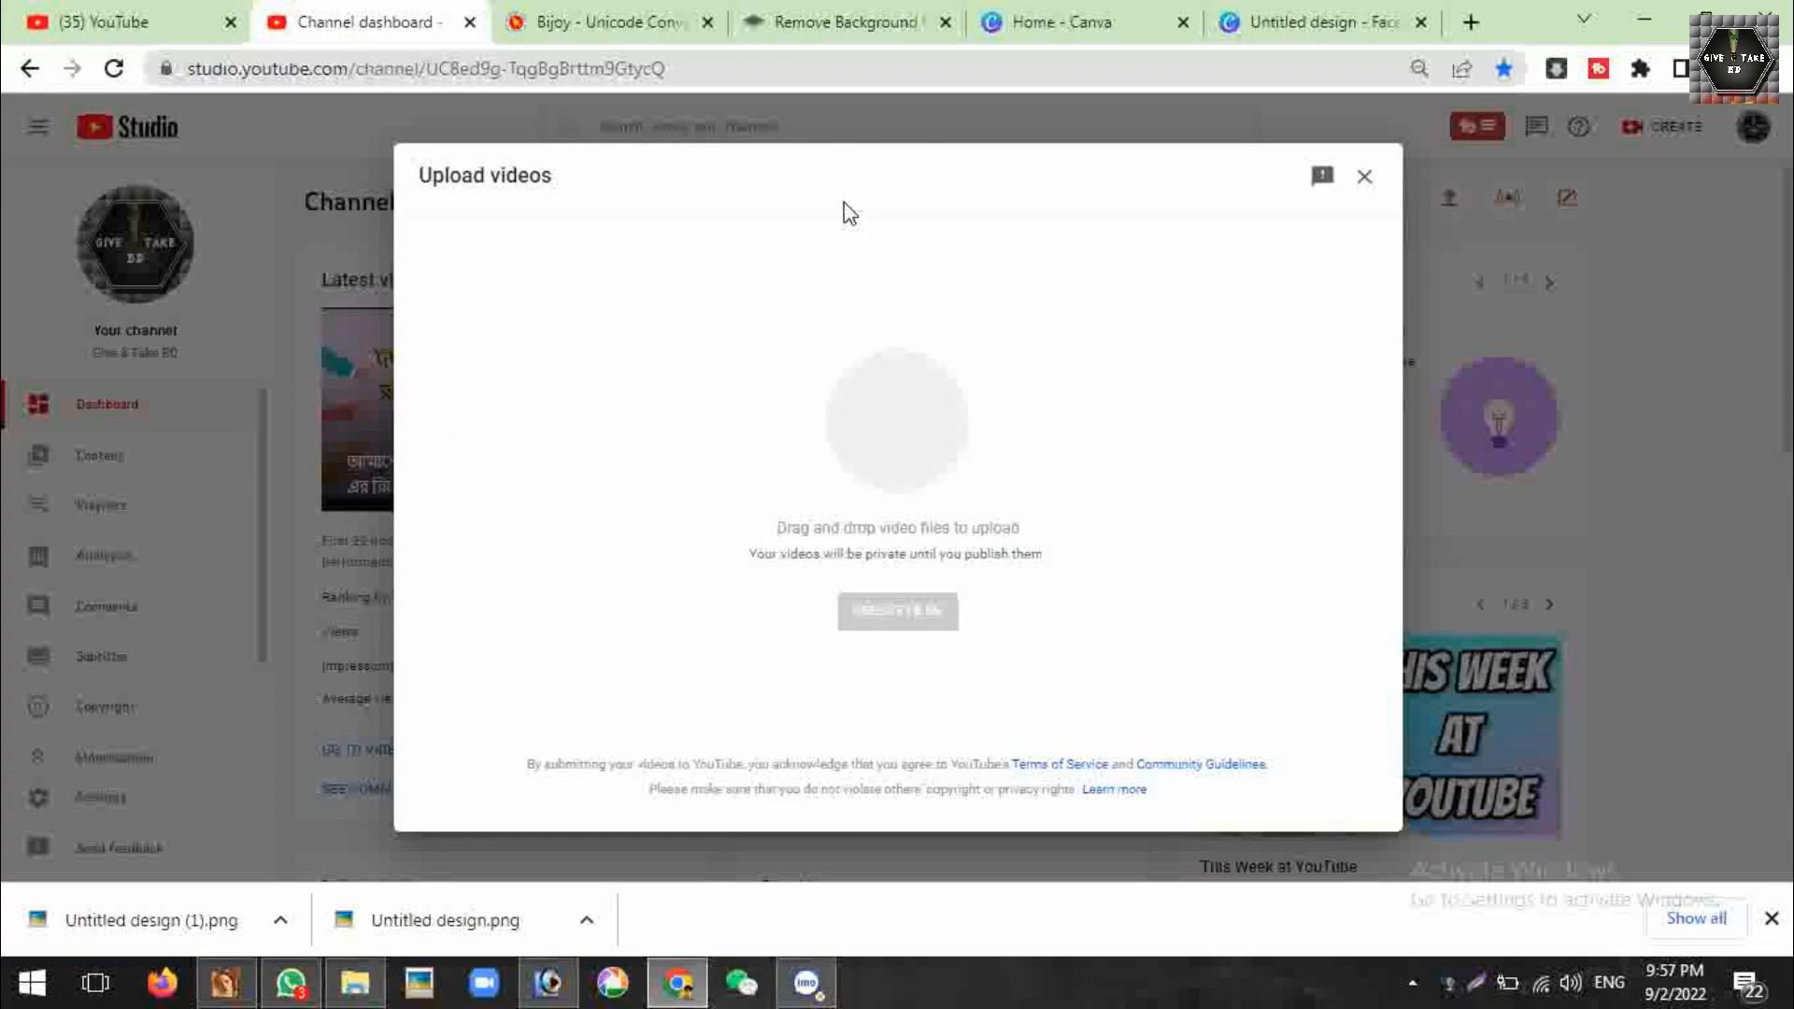
Paste the copied keyword as the video title and capitalize each word so it reads "Best Video Editor Software"
key(ctrl+v)
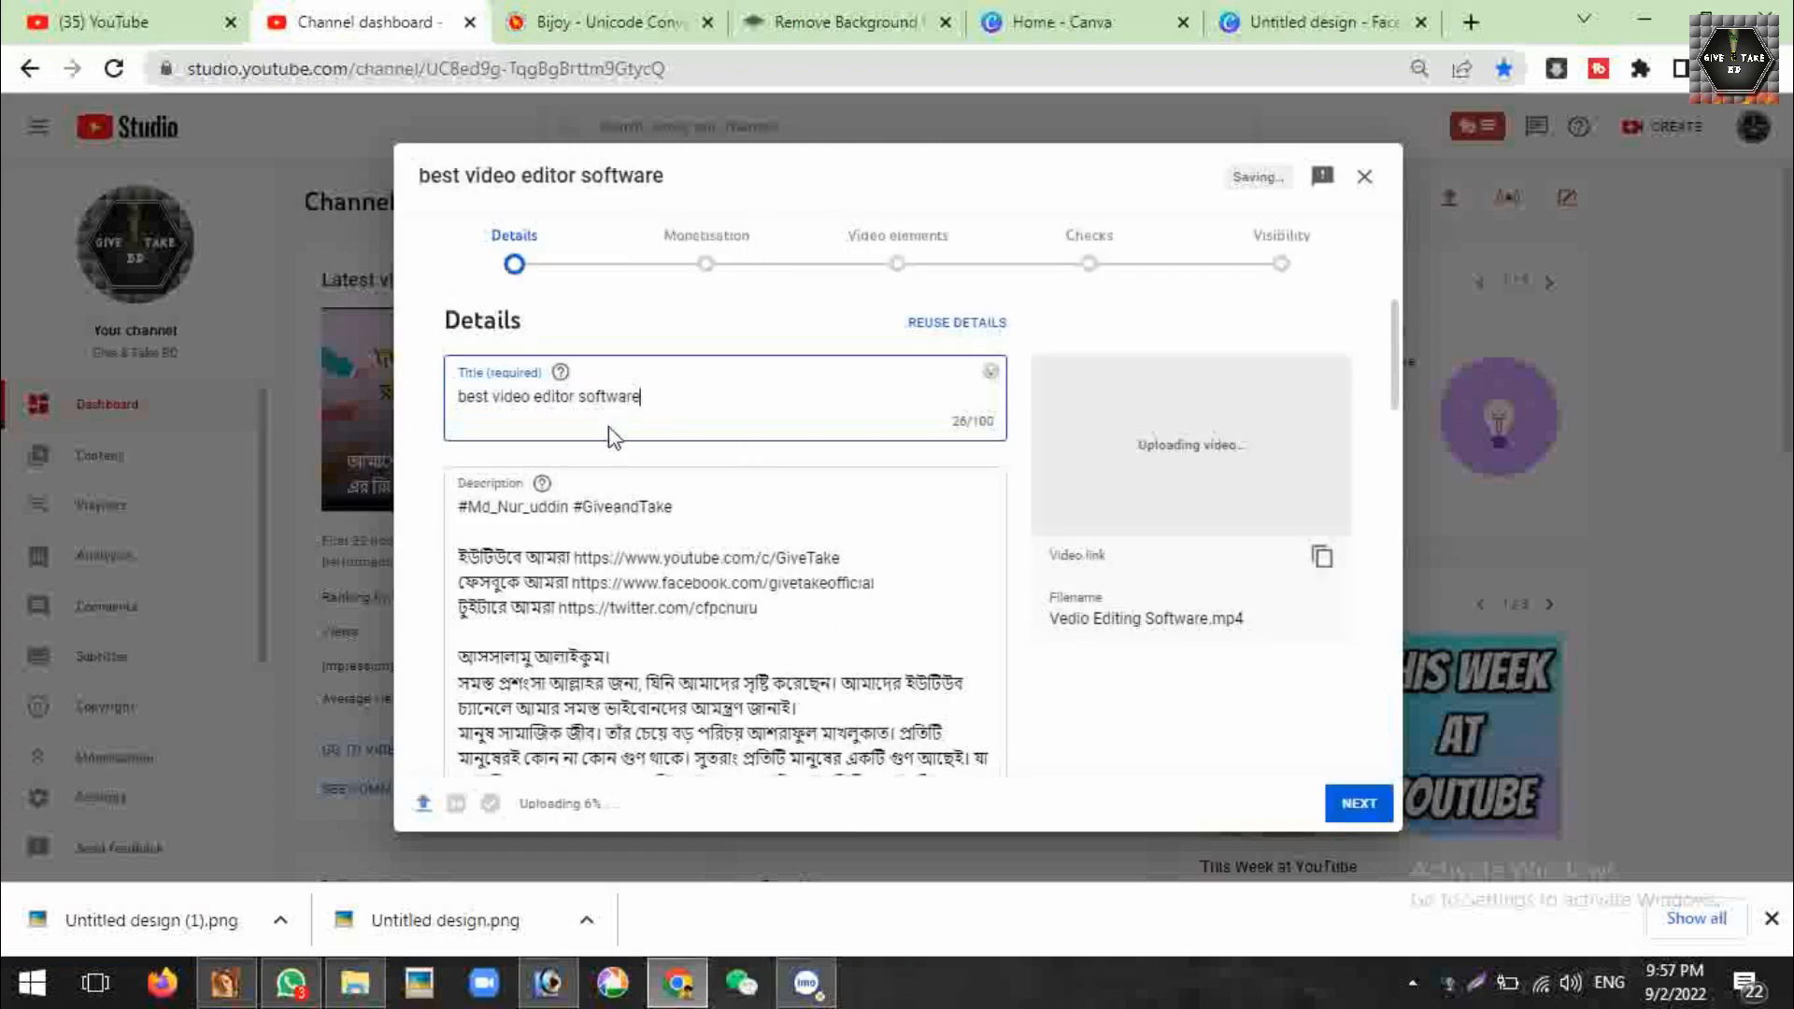
text(Best )
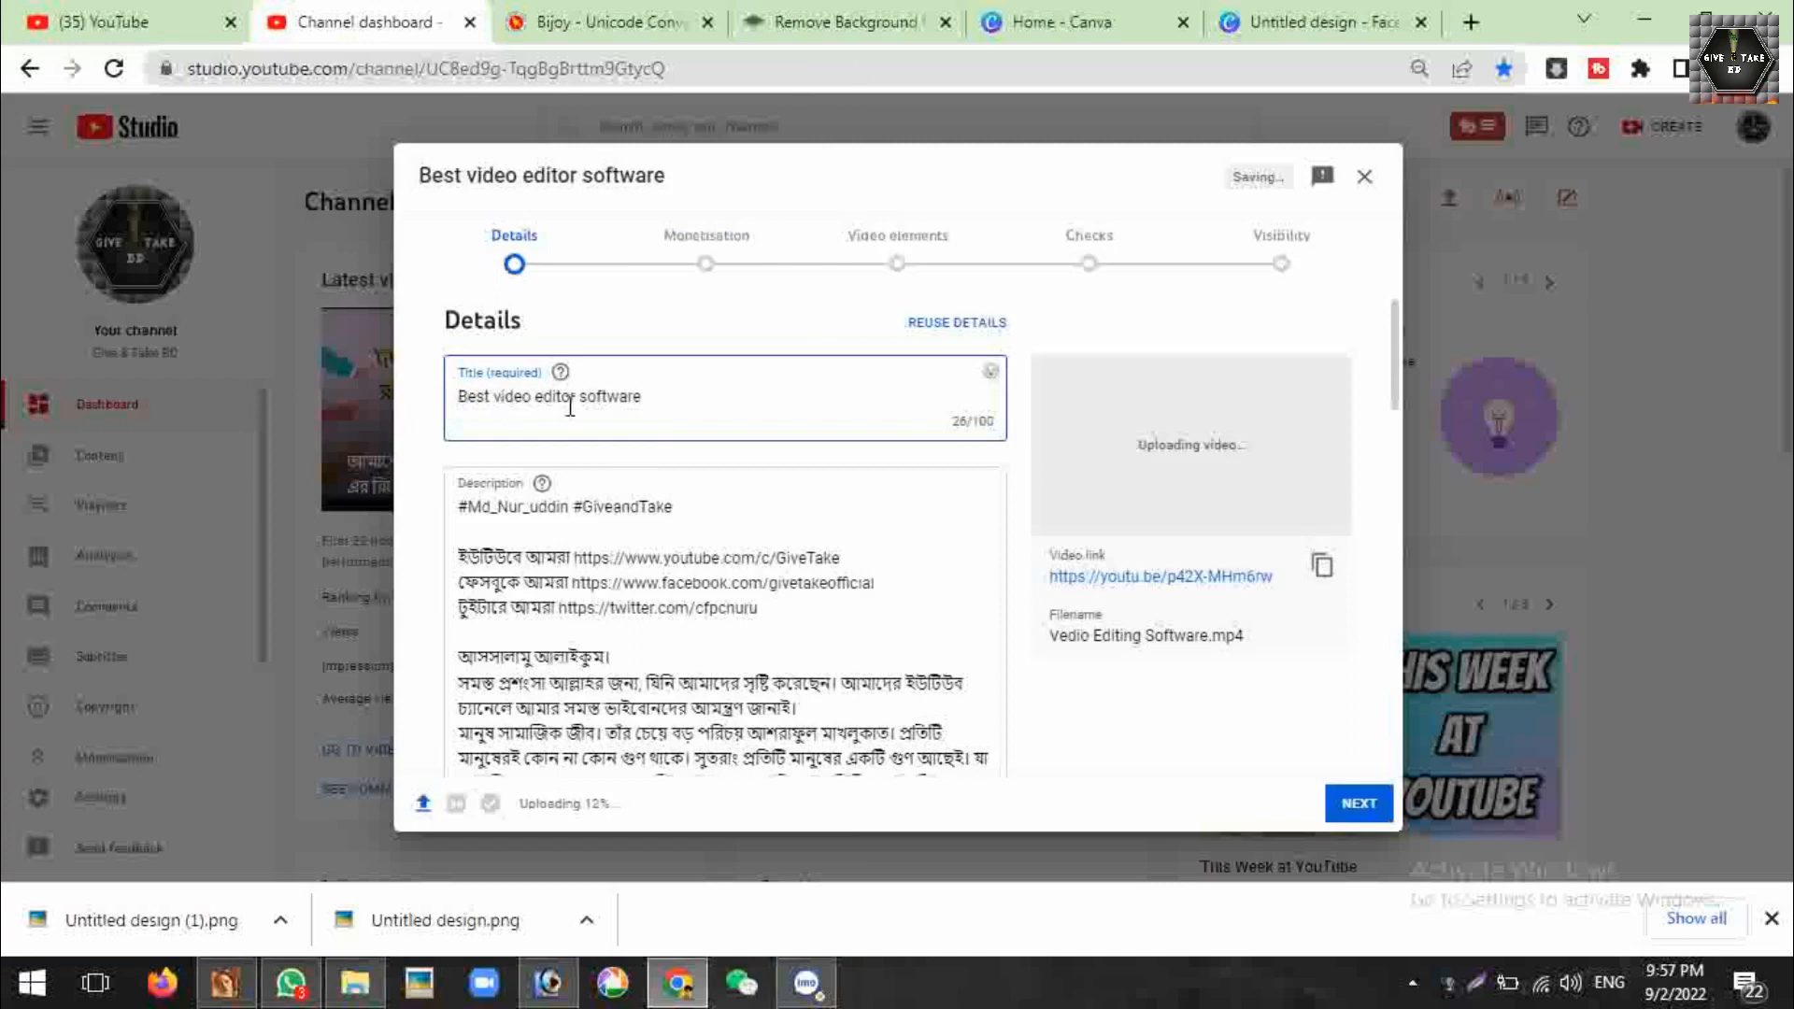
text(V)
click(548, 397)
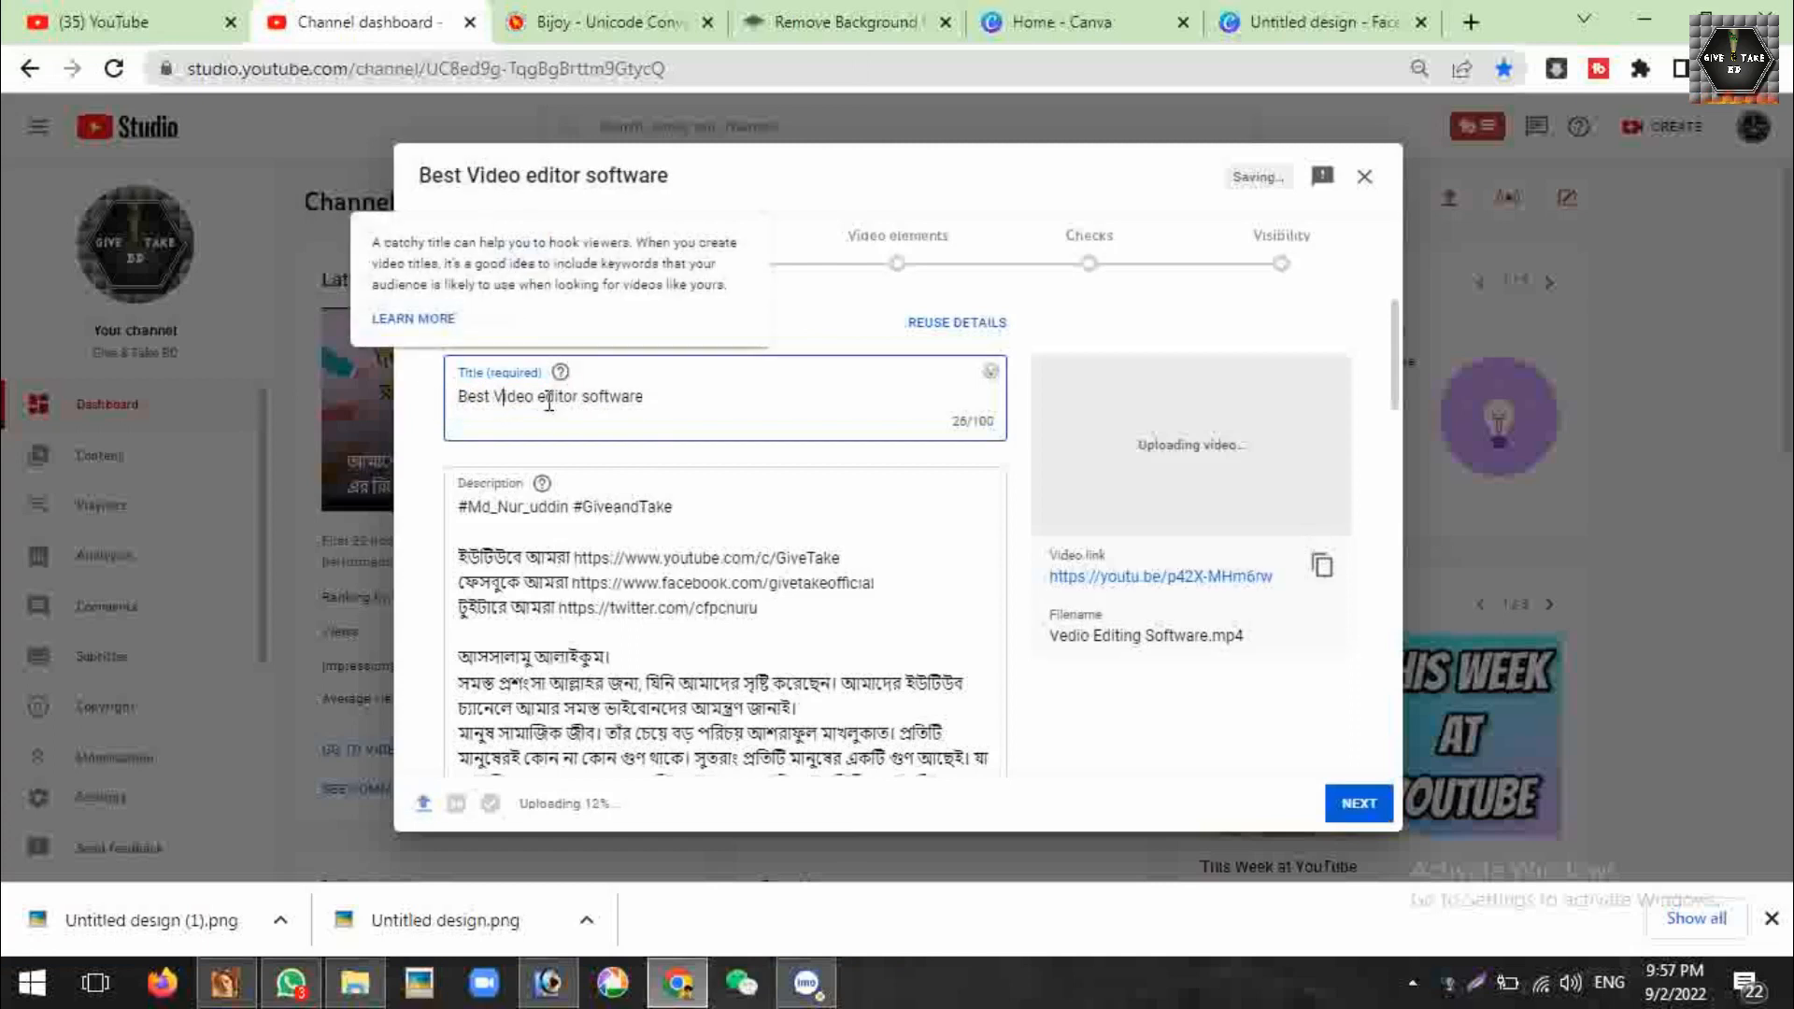
key(BackSpace)
text(E)
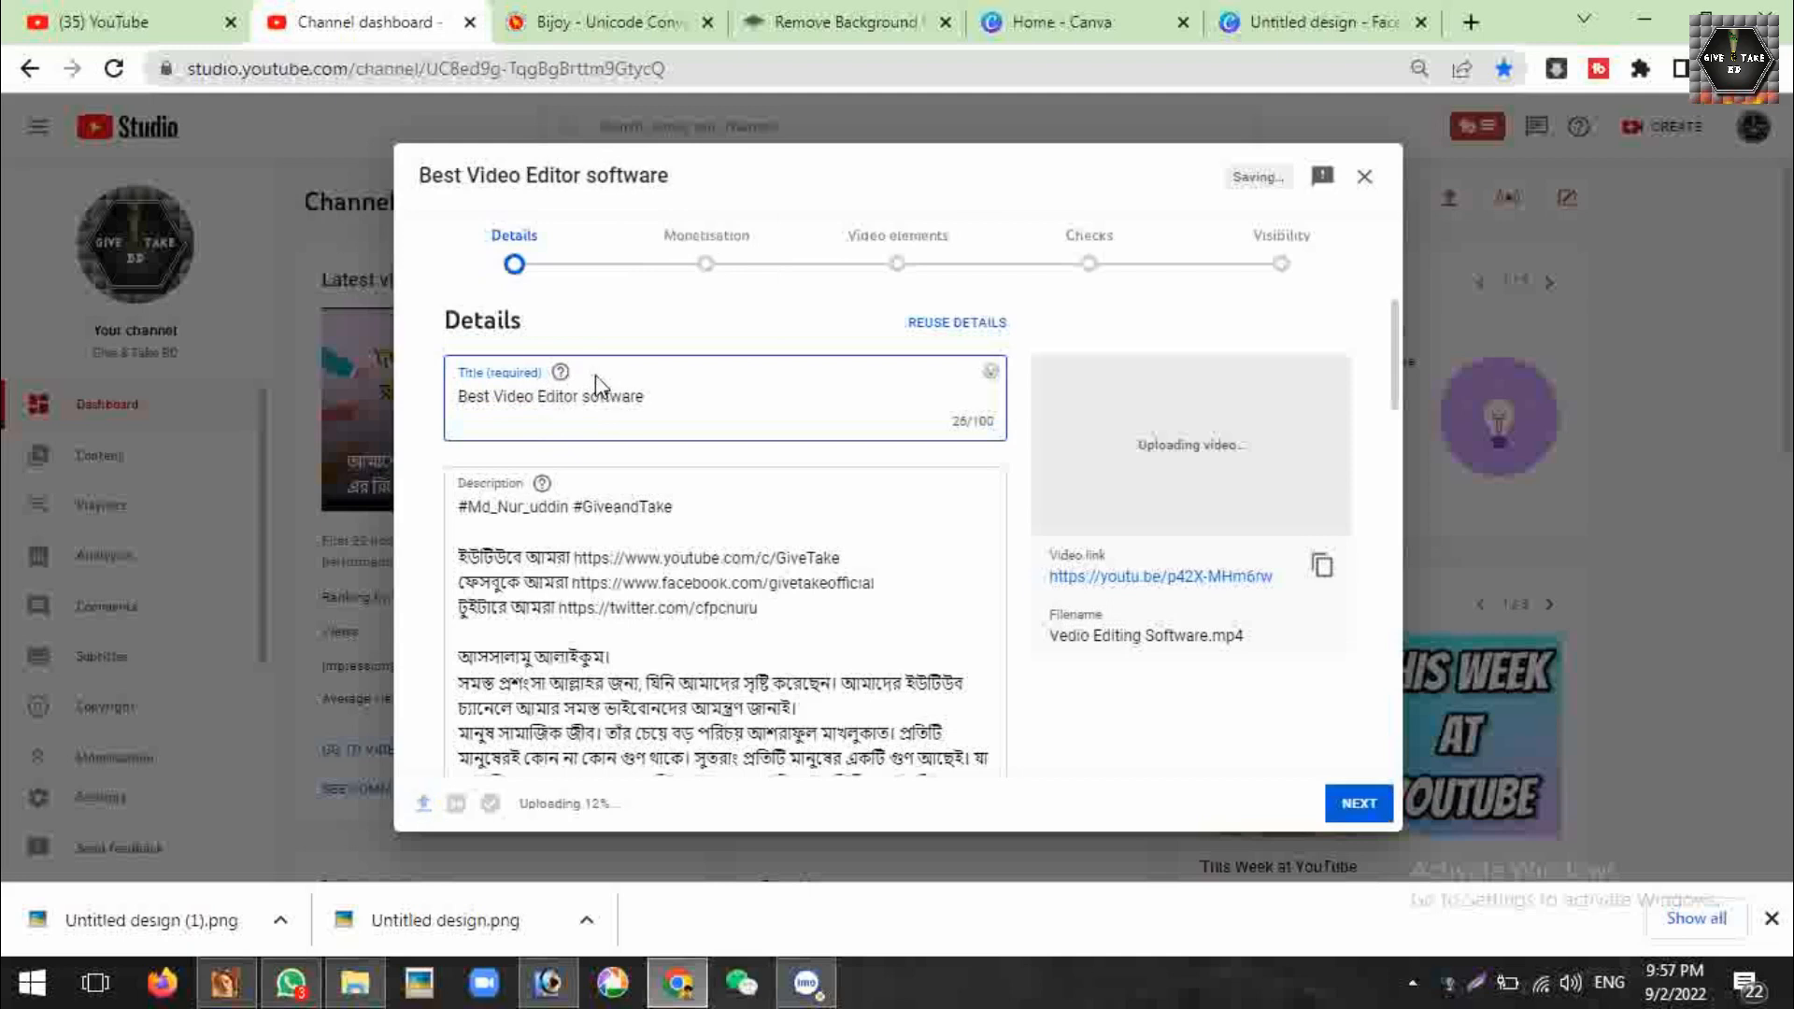
key(BackSpace)
text(S)
click(674, 396)
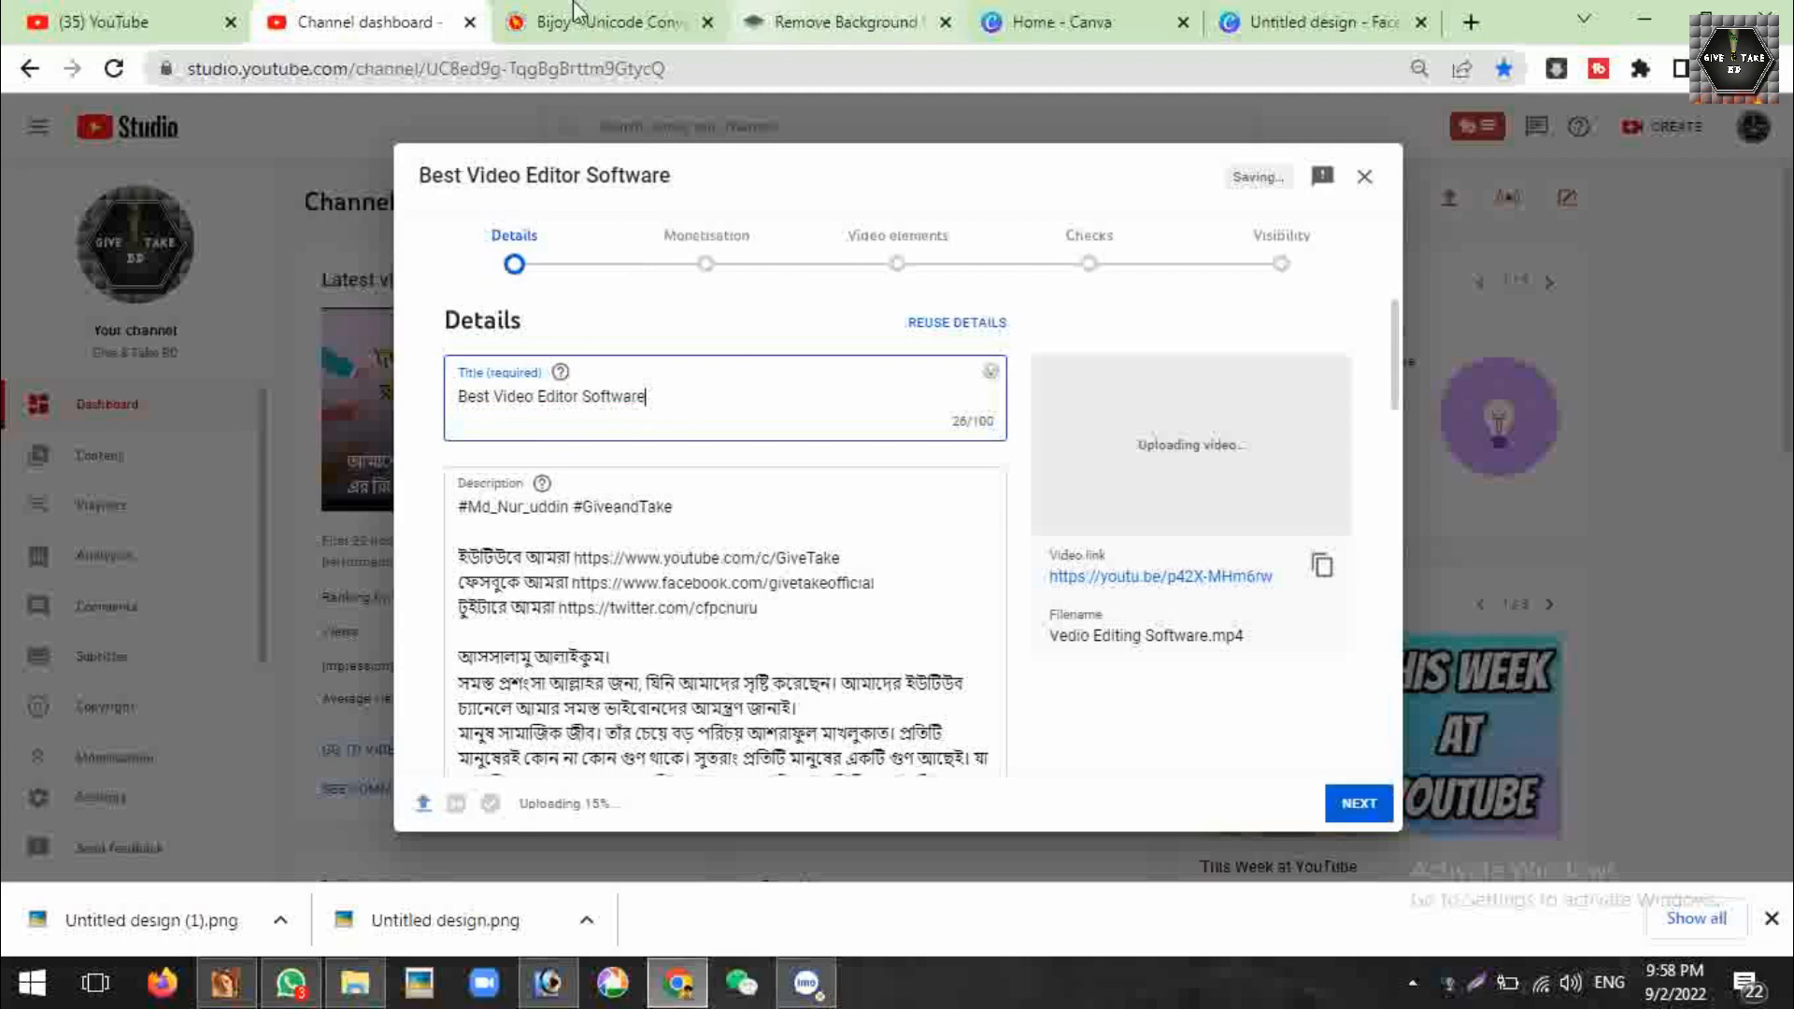
click(1026, 828)
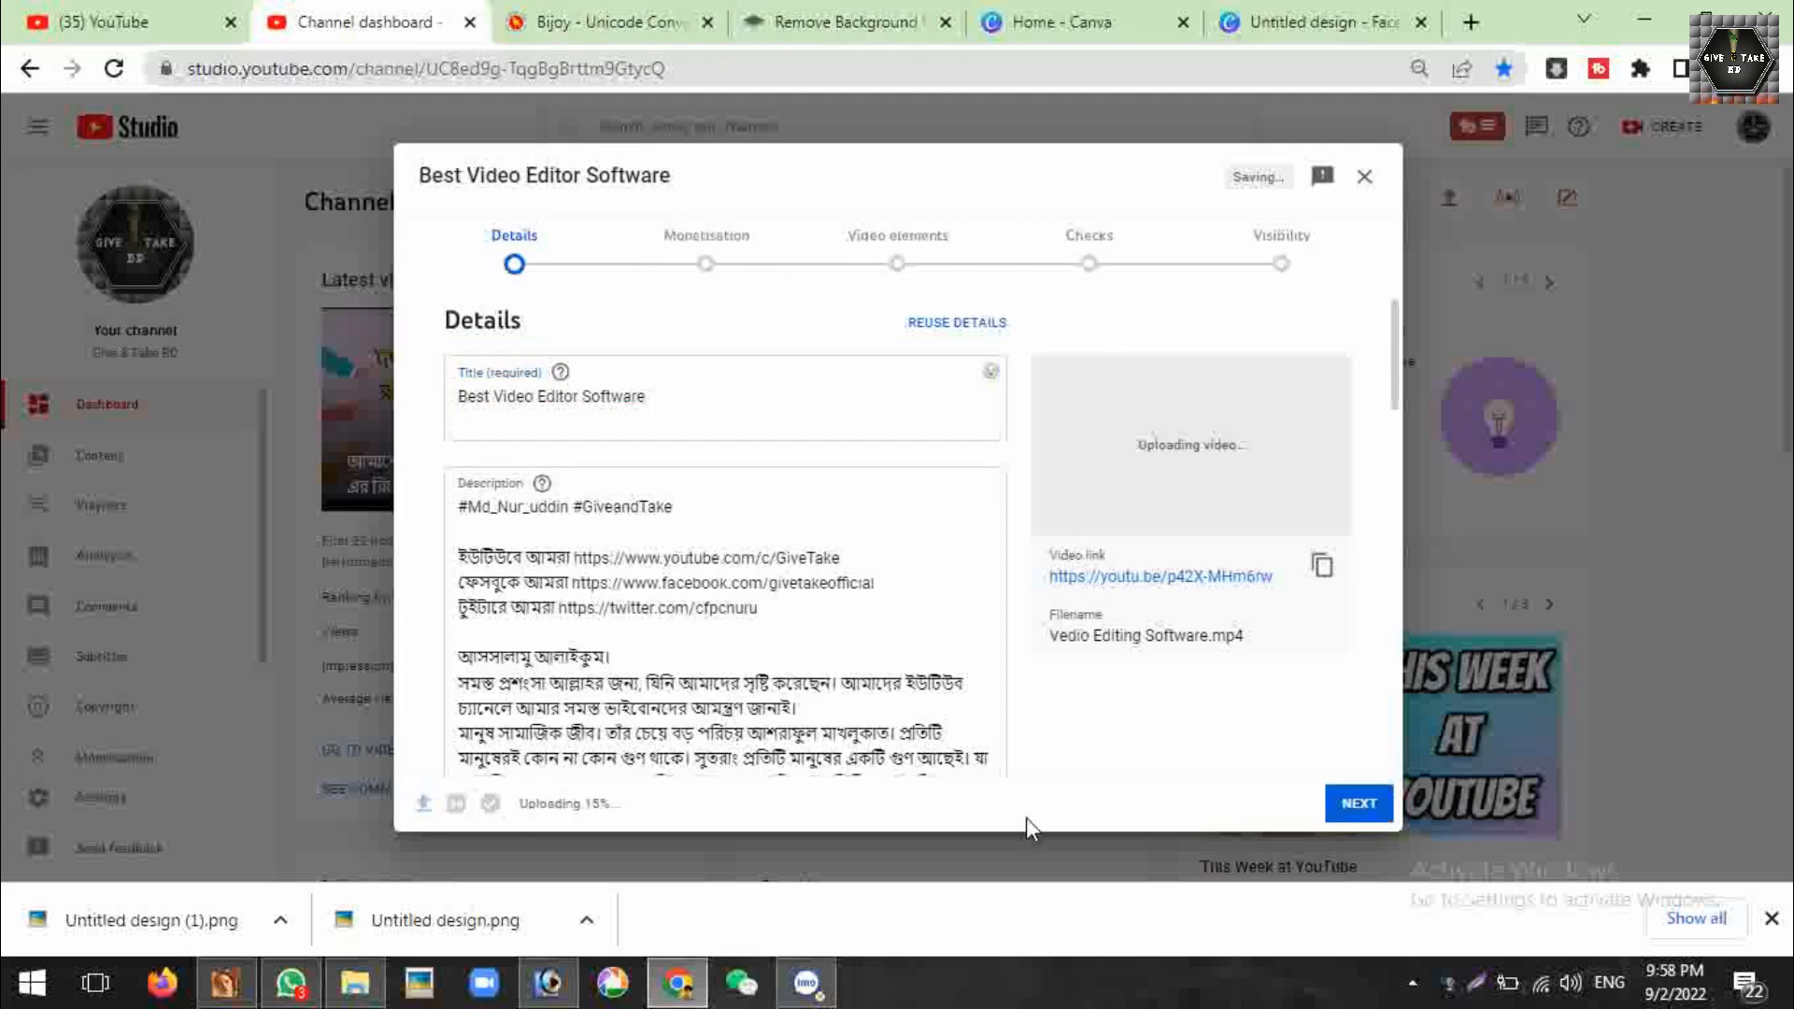
Delete the entire prefilled text from the video description
scroll(657, 660, down, 3)
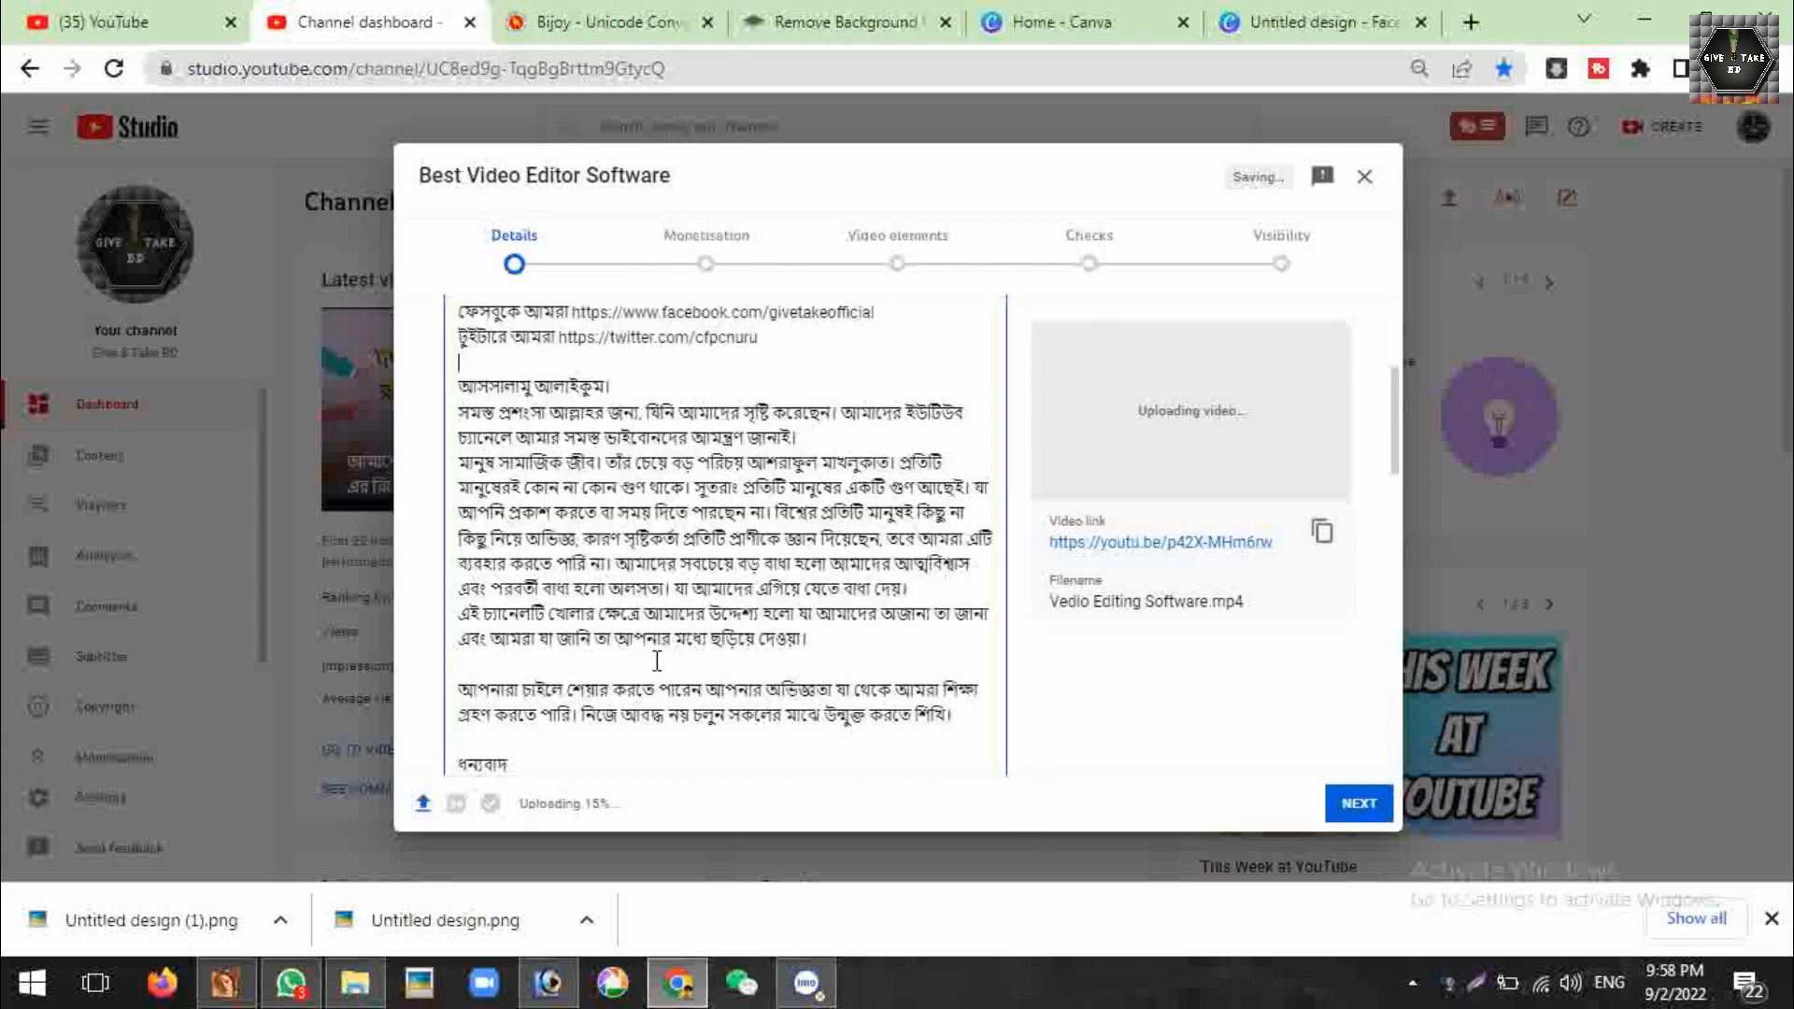
click(641, 653)
key(ctrl+a)
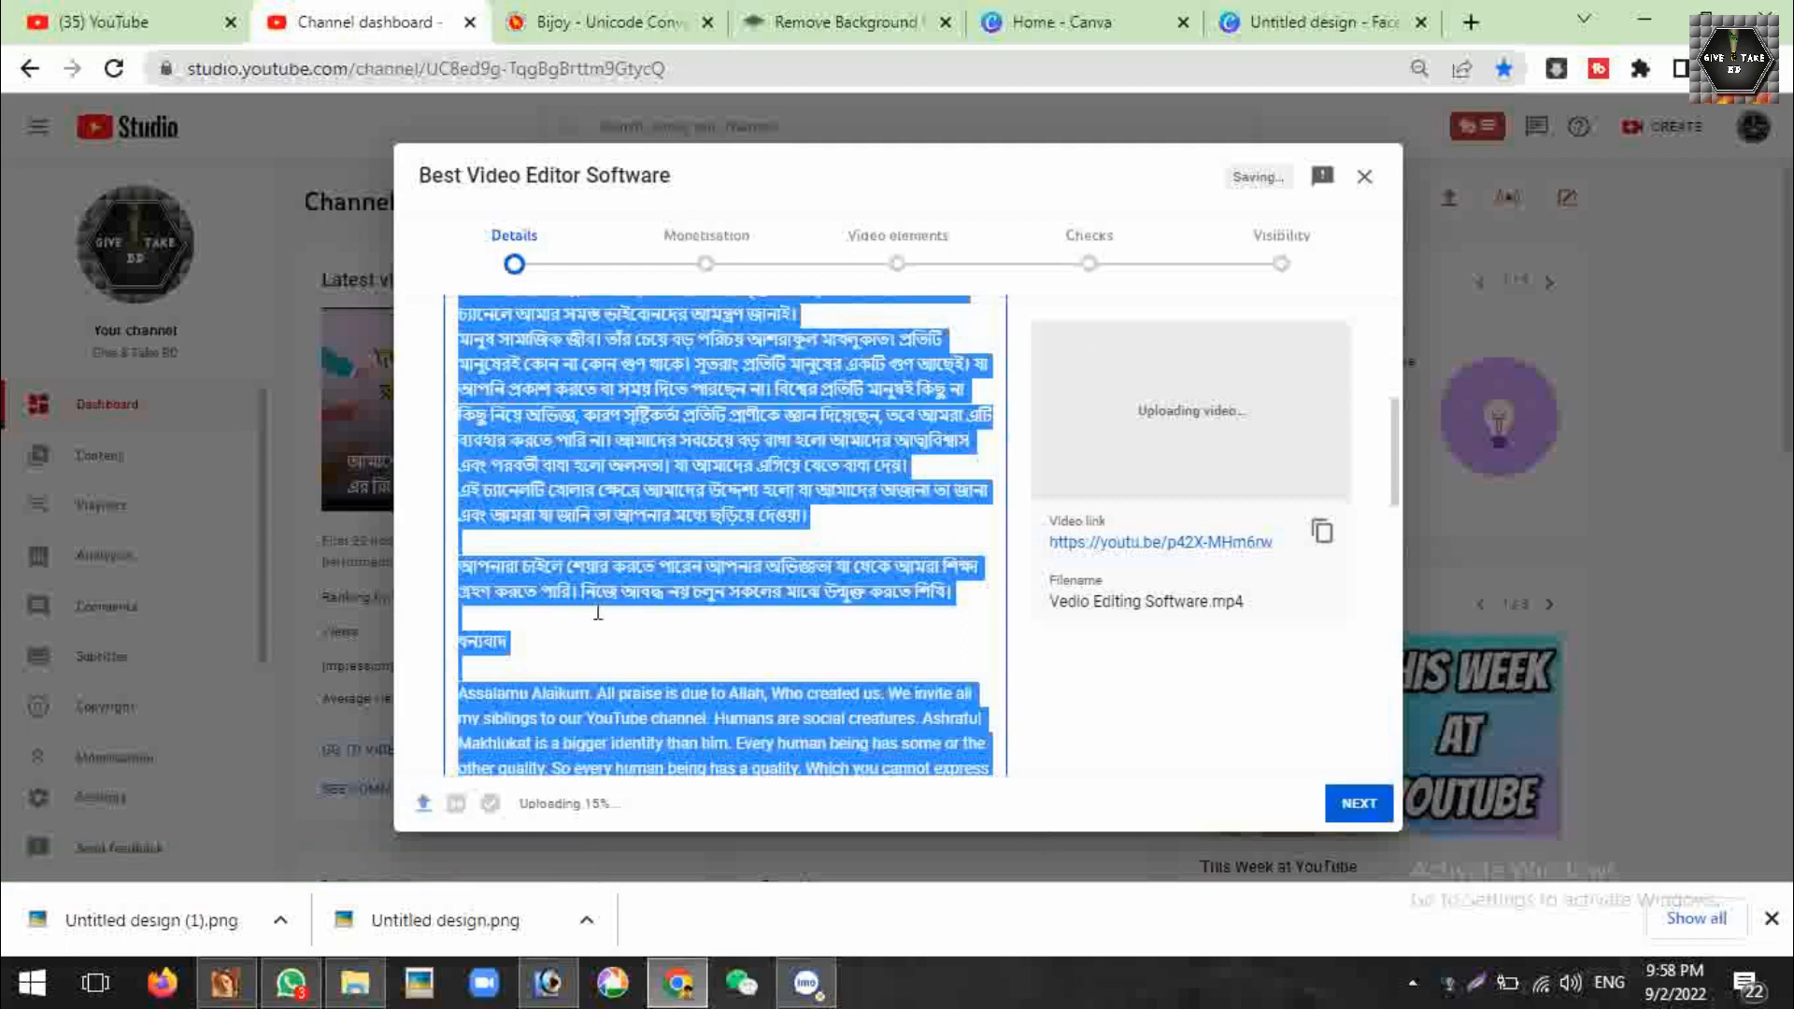
key(BackSpace)
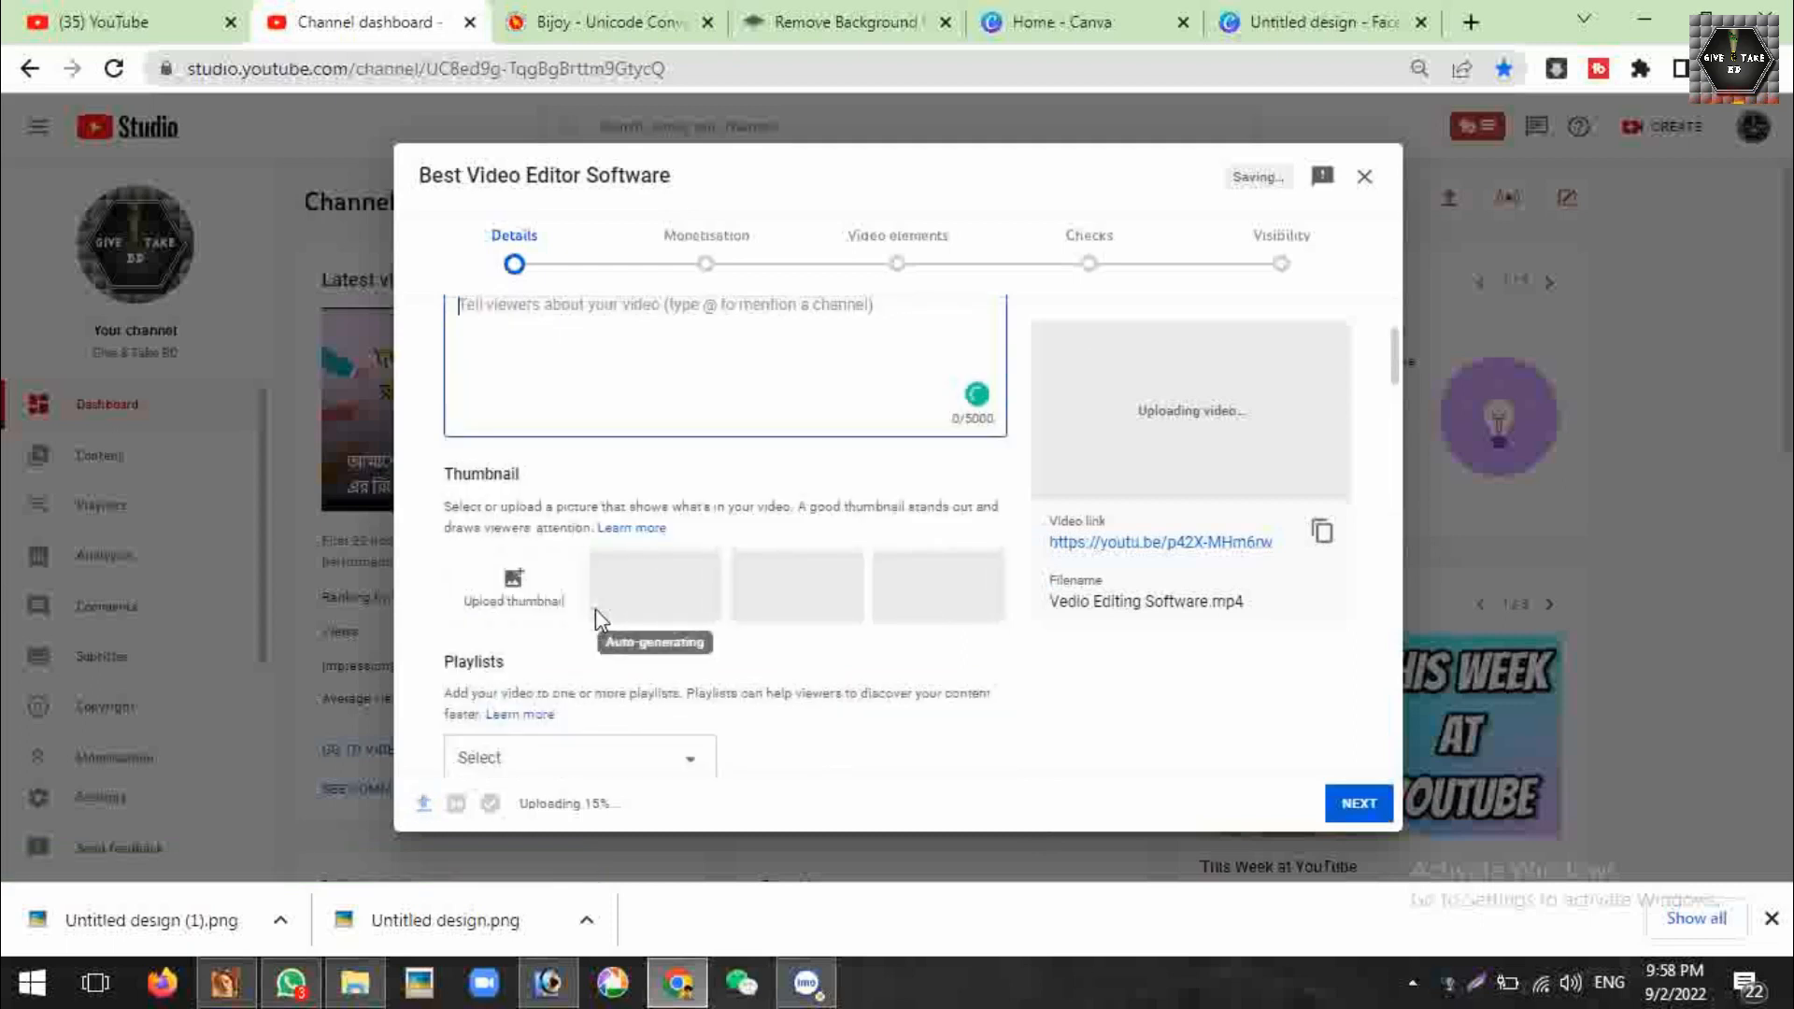
Start the description with "প্রিয় দর্শক আজ আমরা আপনাদের জন্য নতুনকরে আরেকটি টিউটরিয়াল সিরিজ নিয়ে হাজির হয়েছি। আমরা Give &"
text(প্রিয় দর্শক)
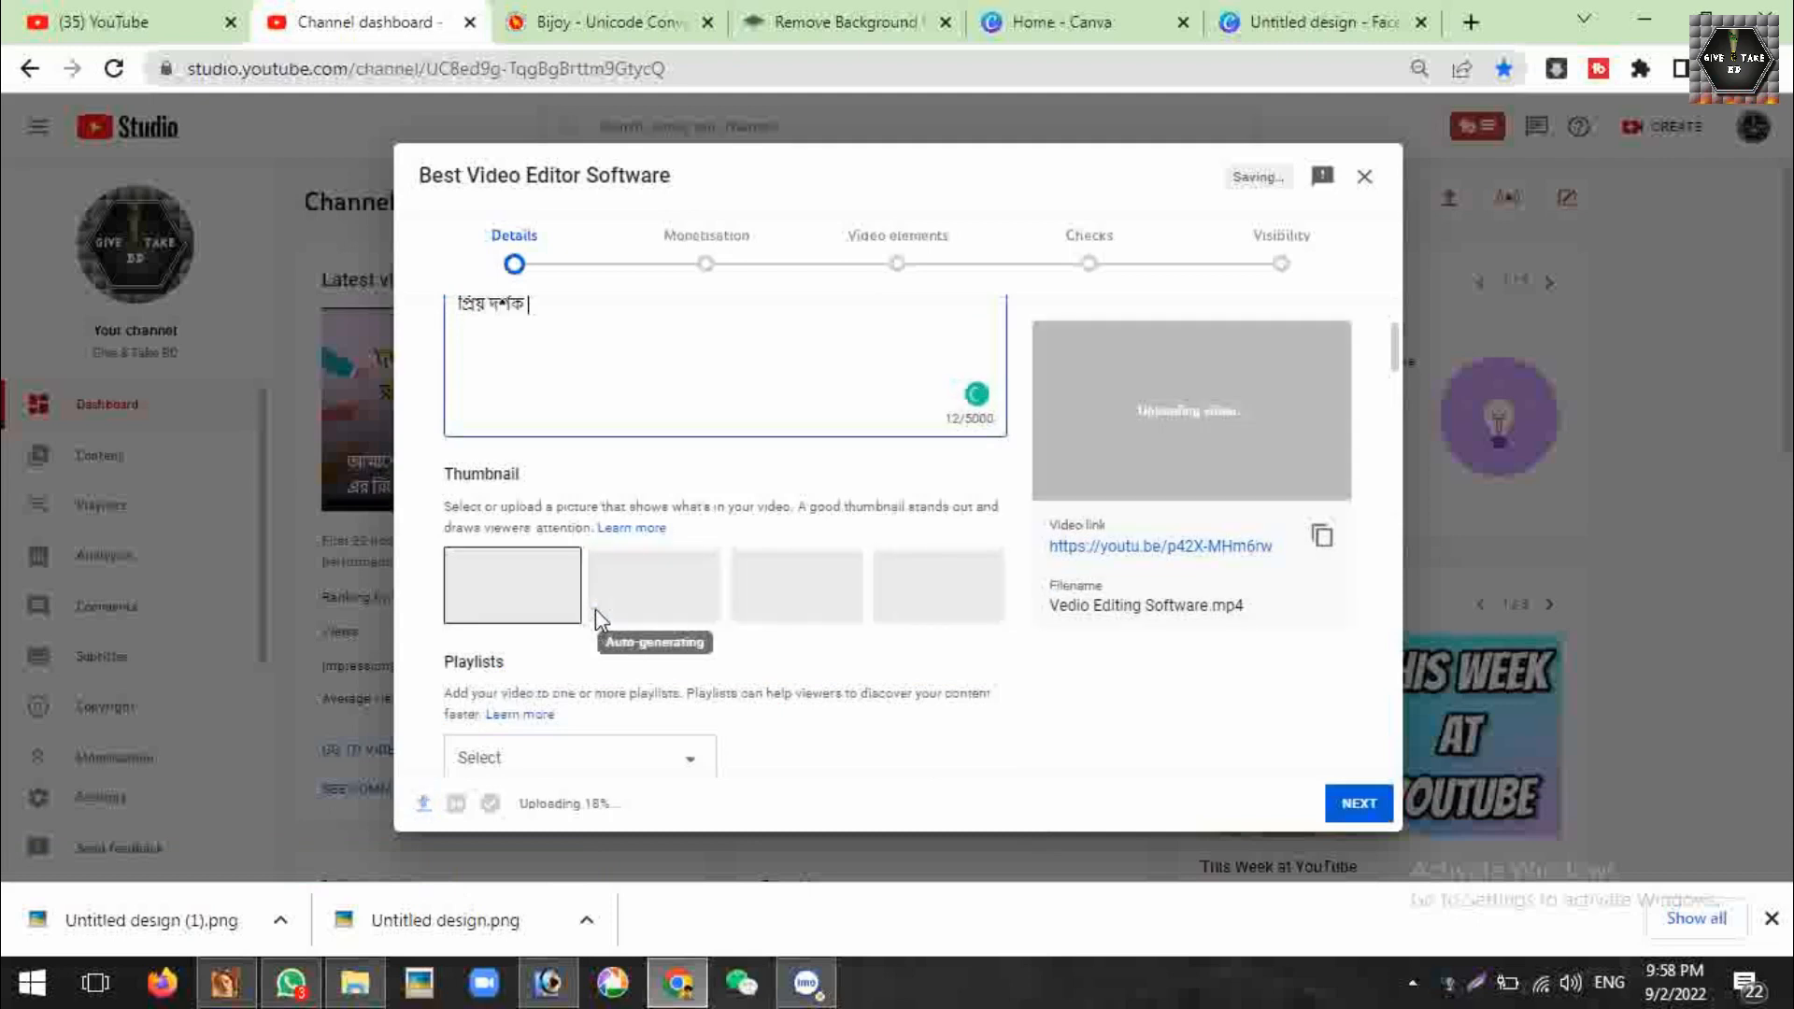
text(আজ আমরা আপনাদের জন)
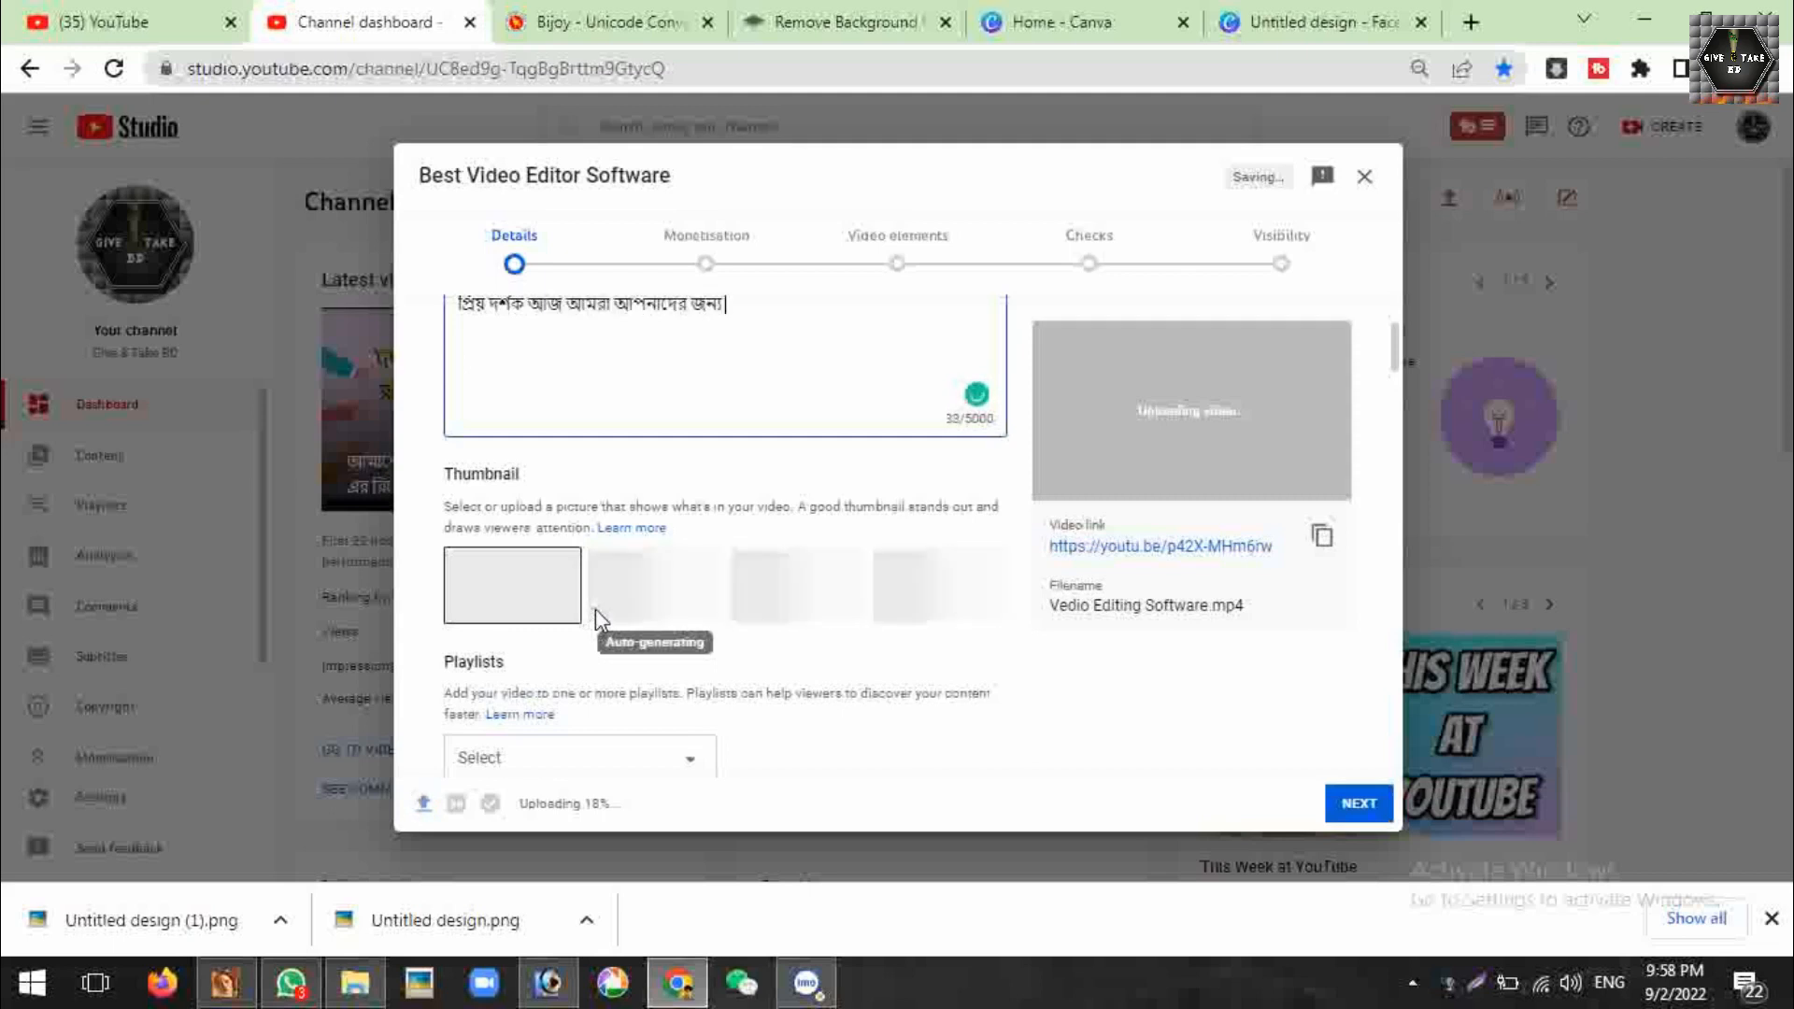
text(্য নতুনকে)
key(BackSpace)
key(BackSpace)
text(রে আরেকটি)
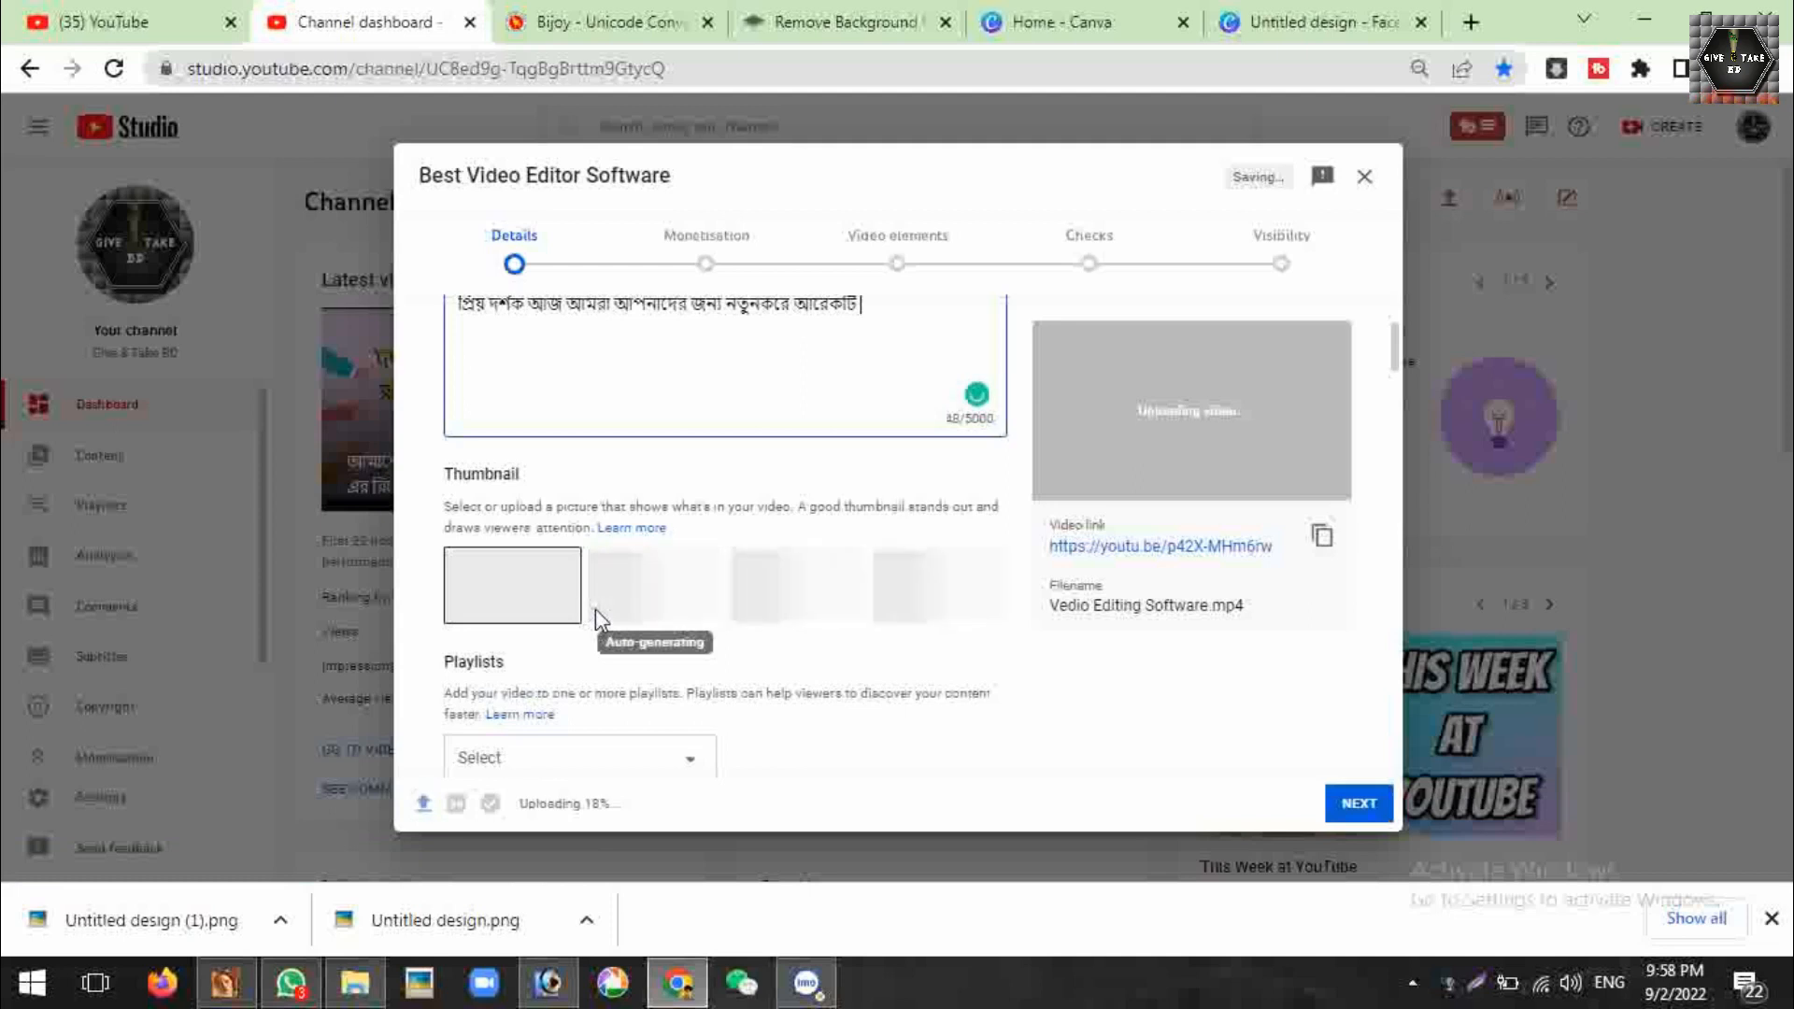
text(টিউটরিয়)
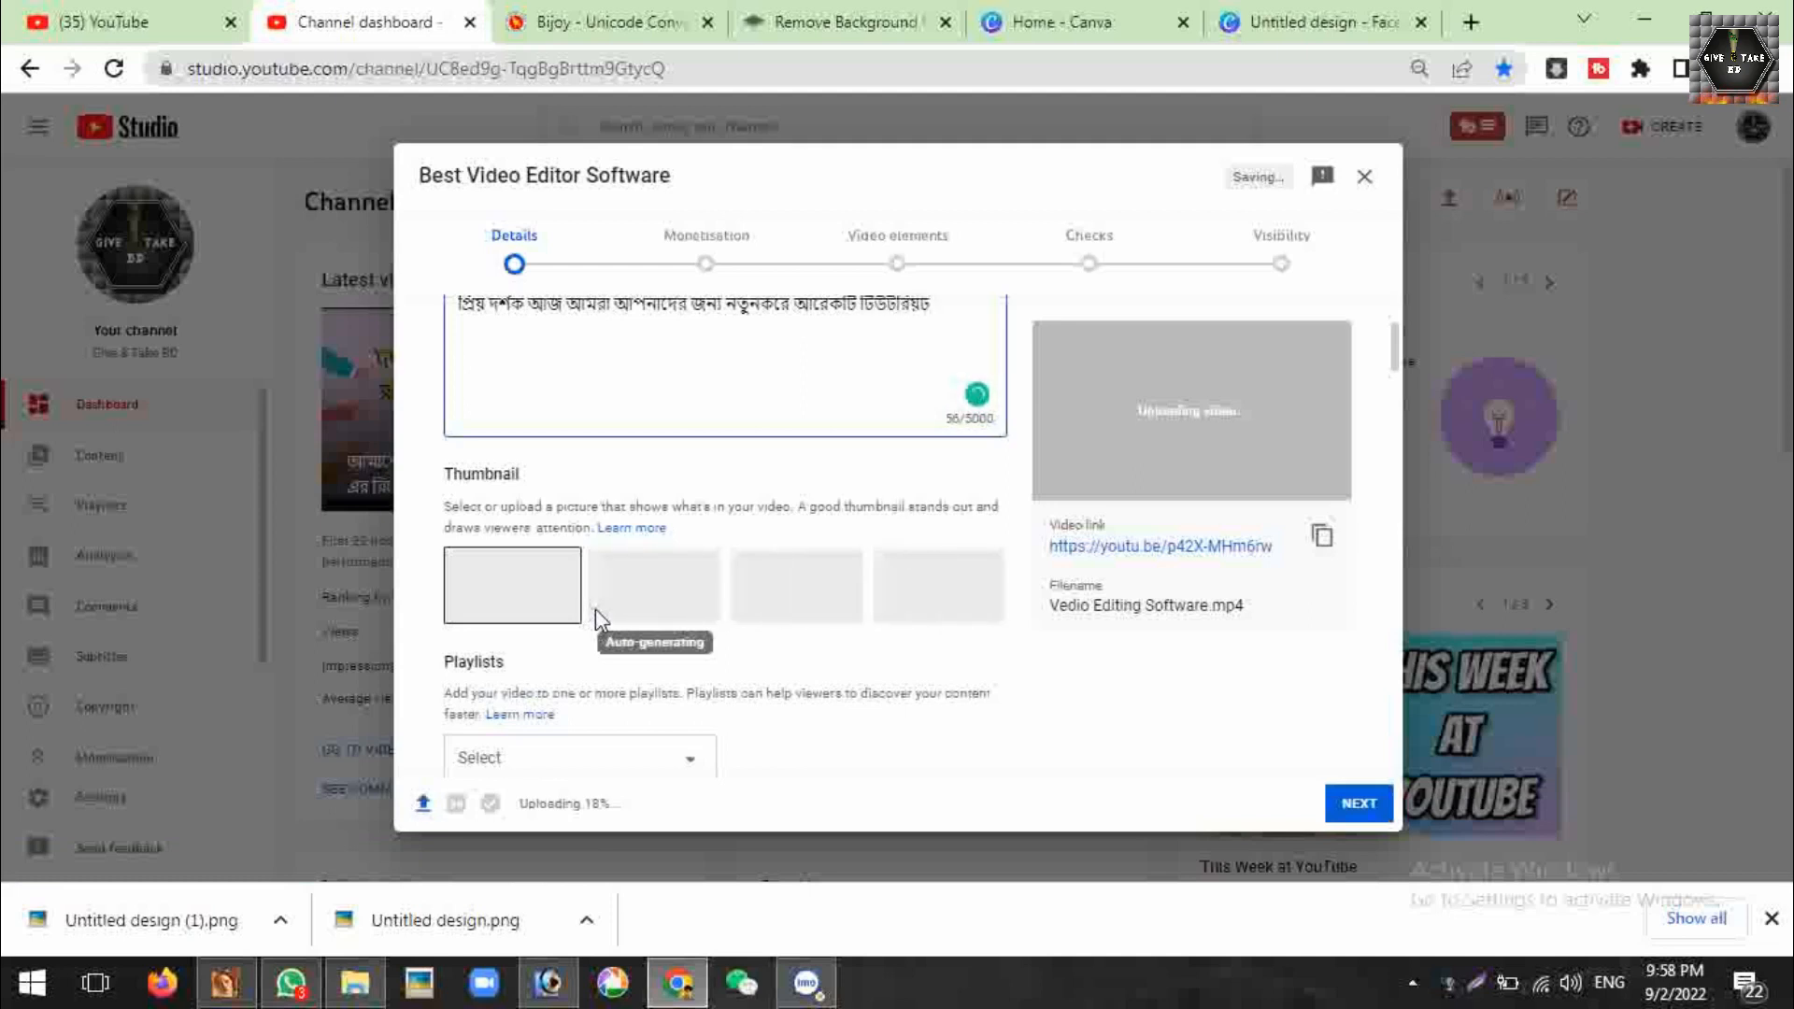
key(BackSpace)
text(াল সি)
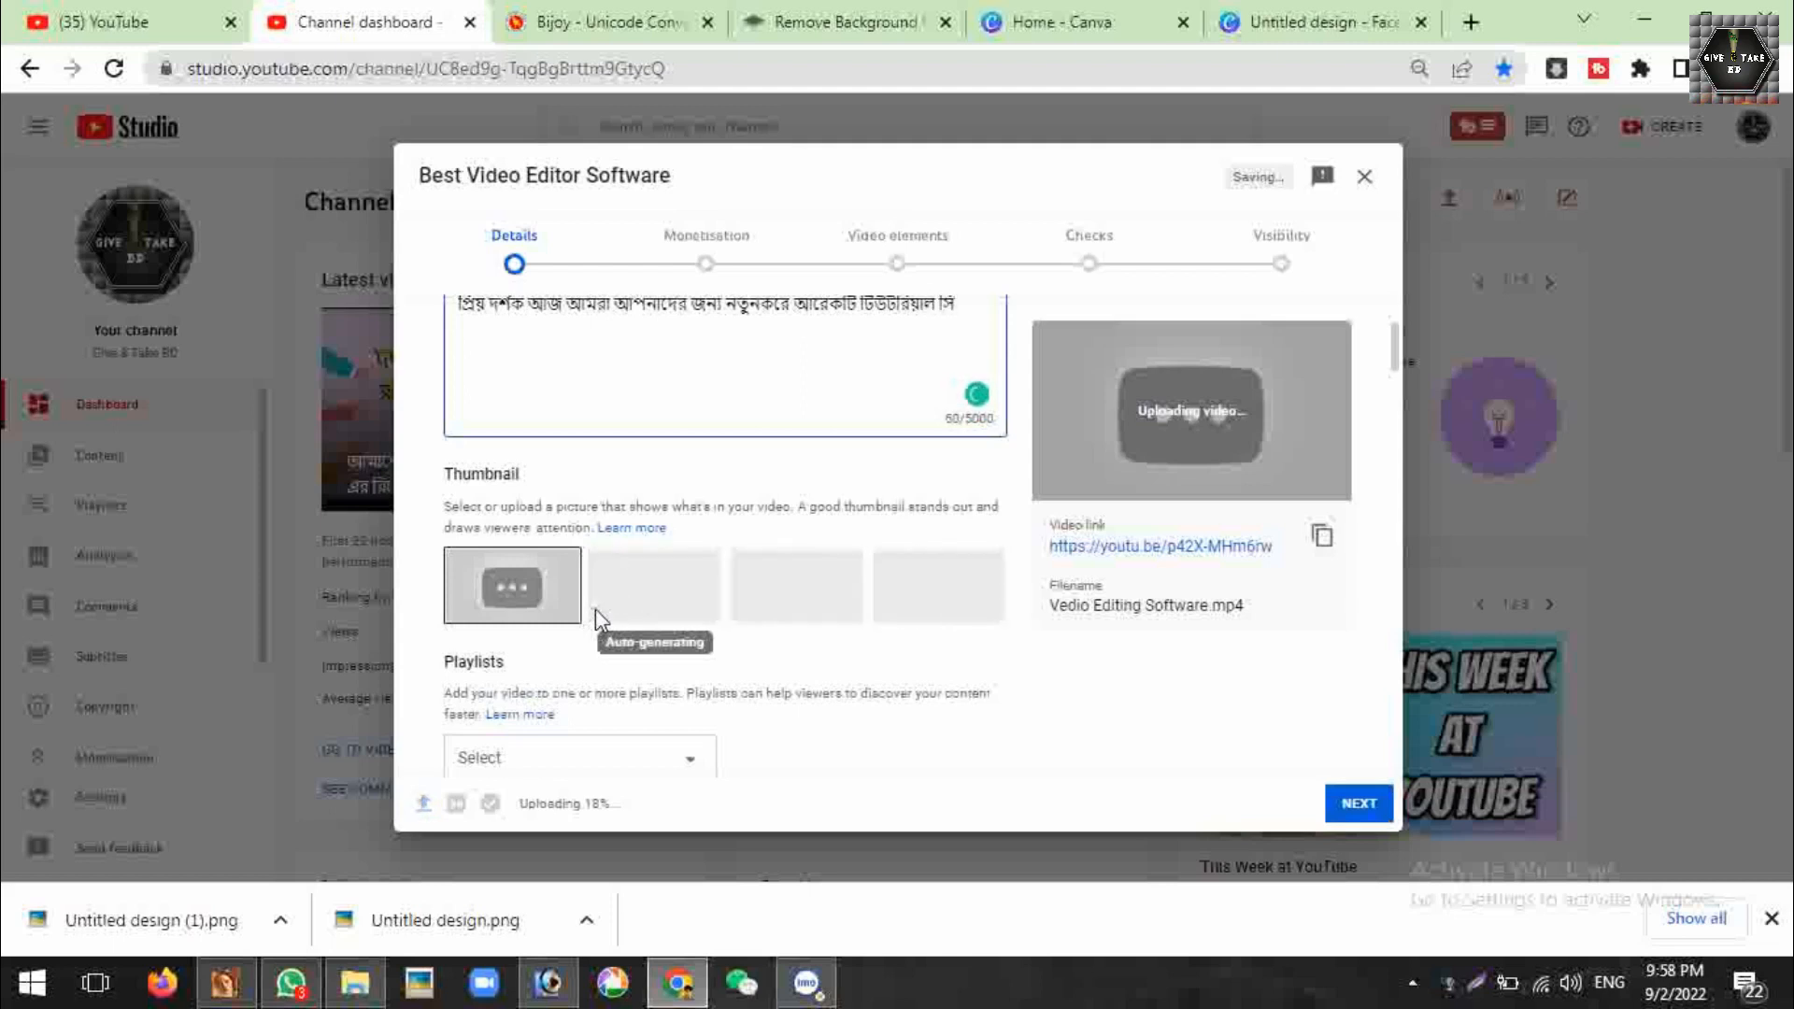
text(রিজ নিয়ে হাজির হয়ে)
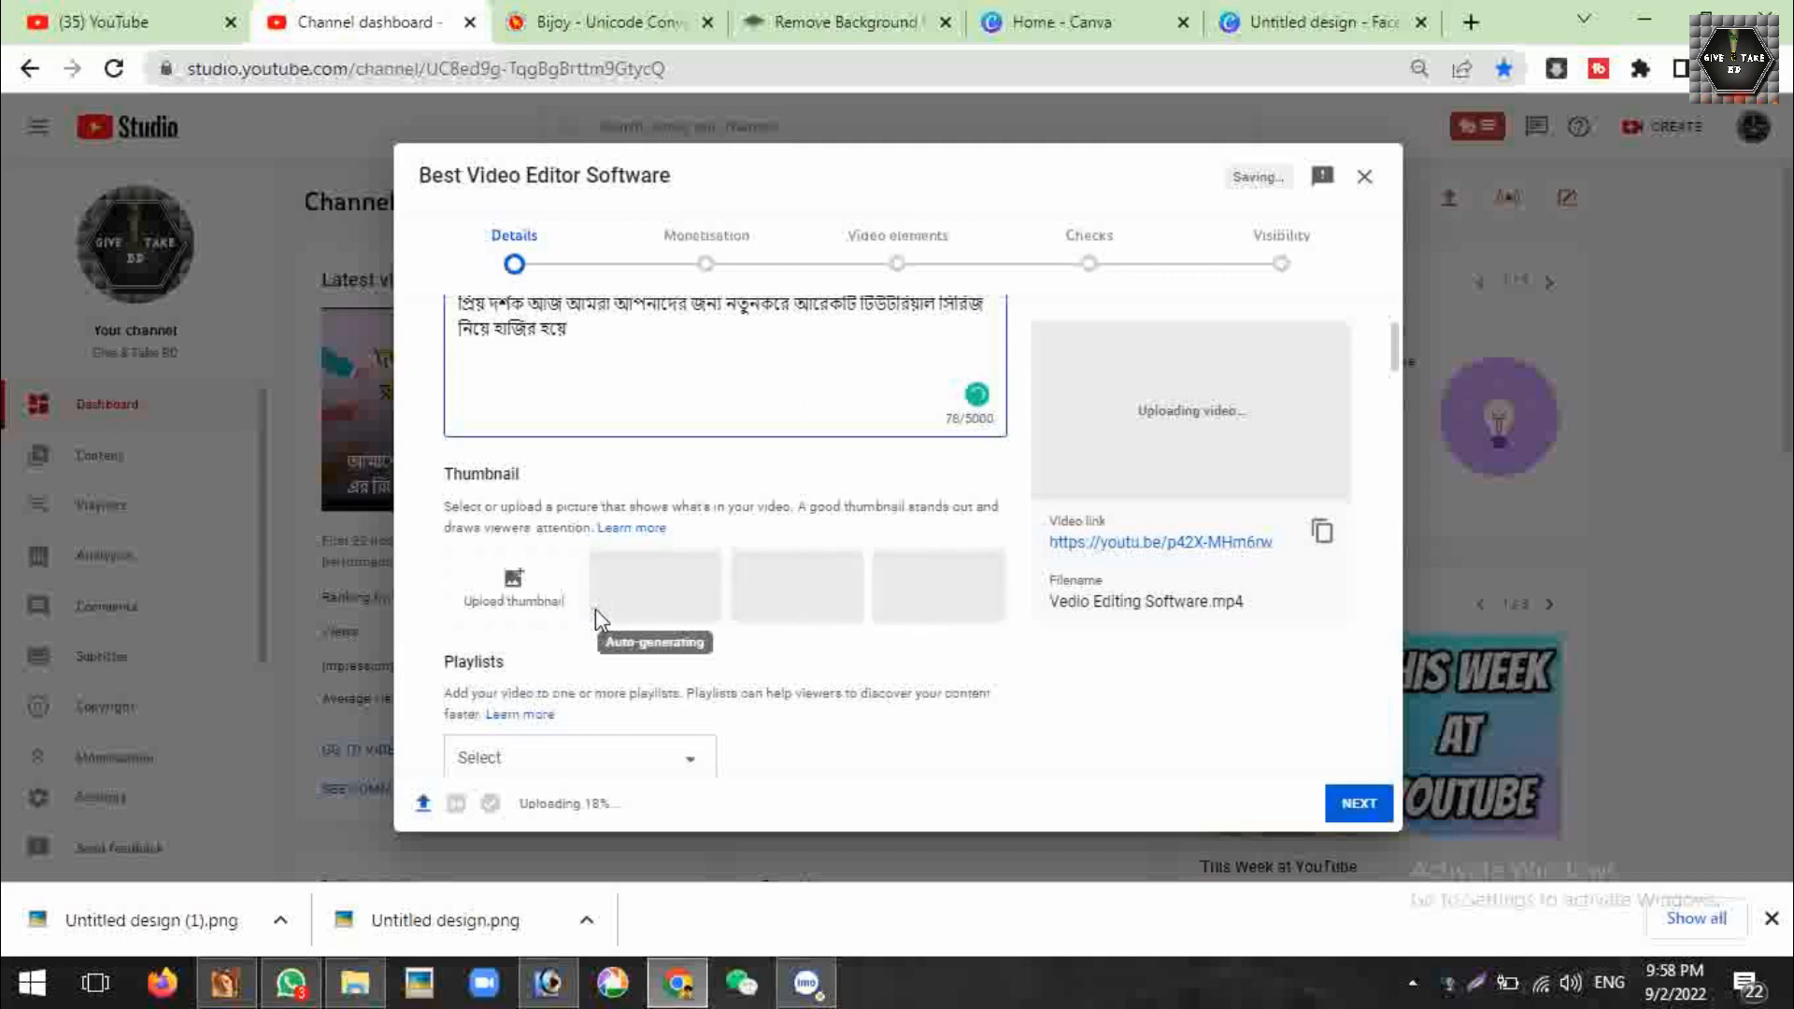
text(ছি। আমরা Give &)
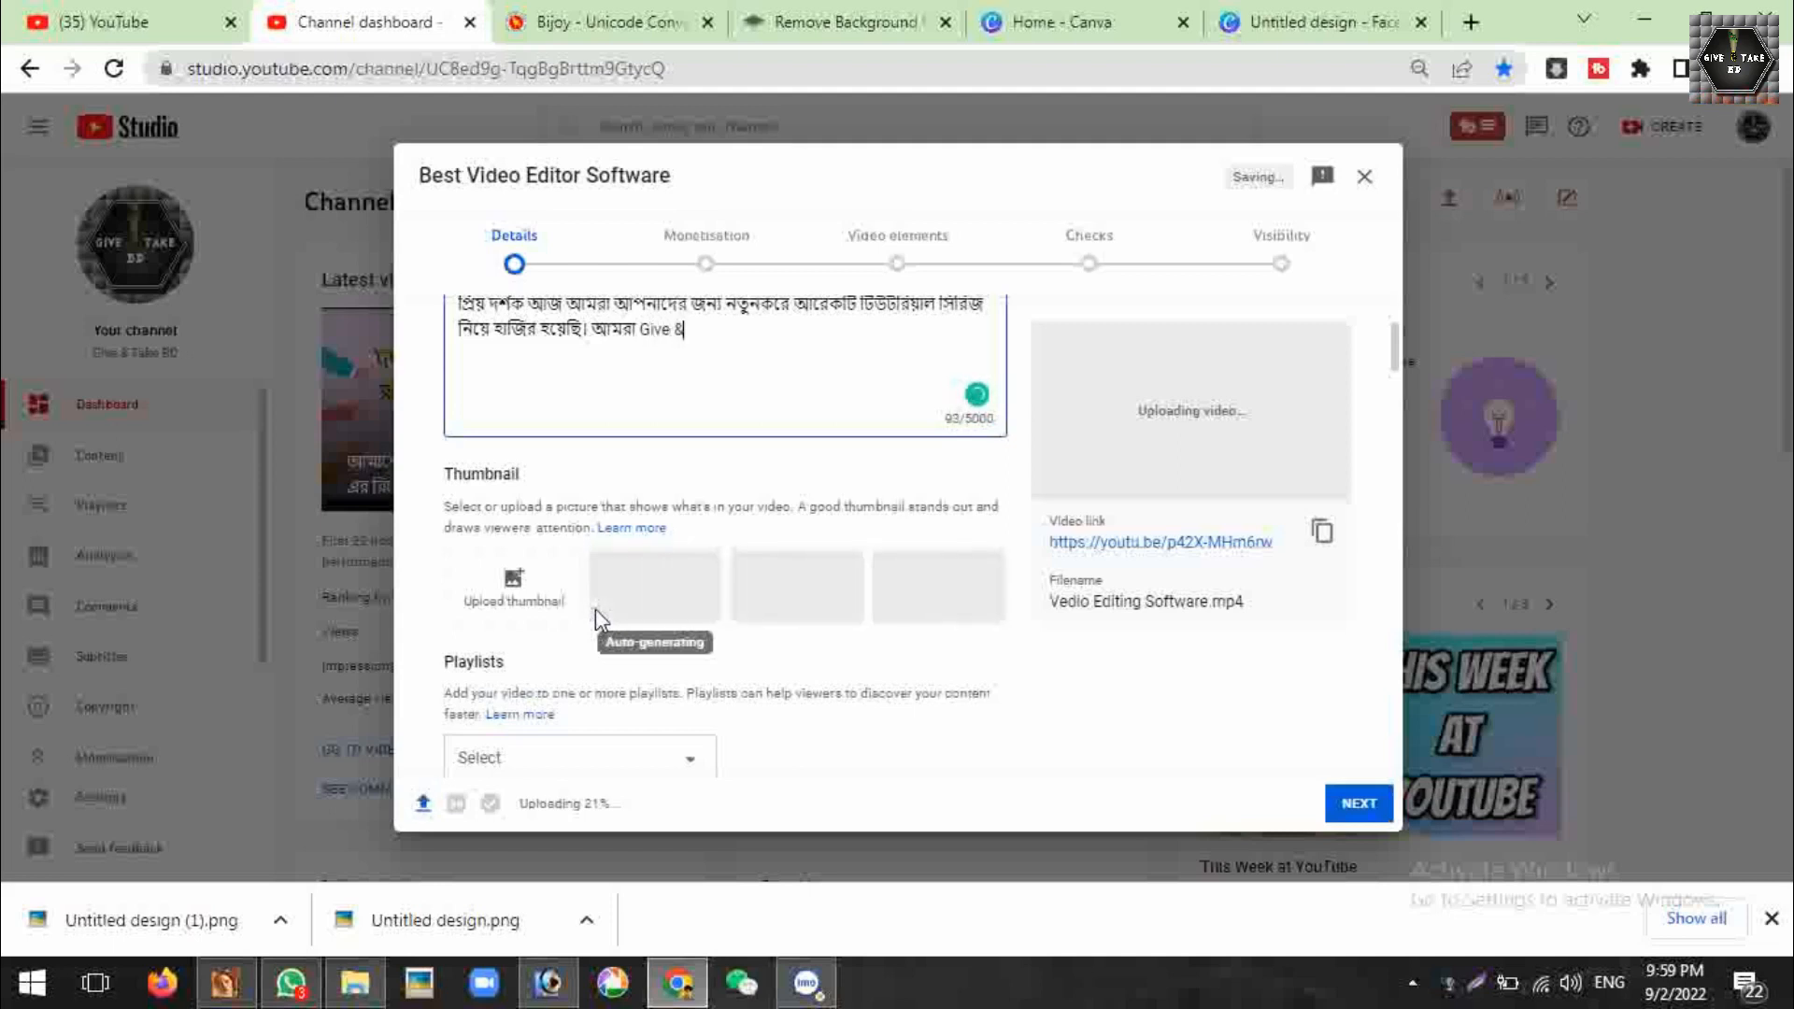
Continue the description with "Take BD পরিবার শুরু থেকে যে ভিডিও এডিটরটি ব্যবহার করছি সেটি আমরা কিভাবে কিভাবে"
text( Take)
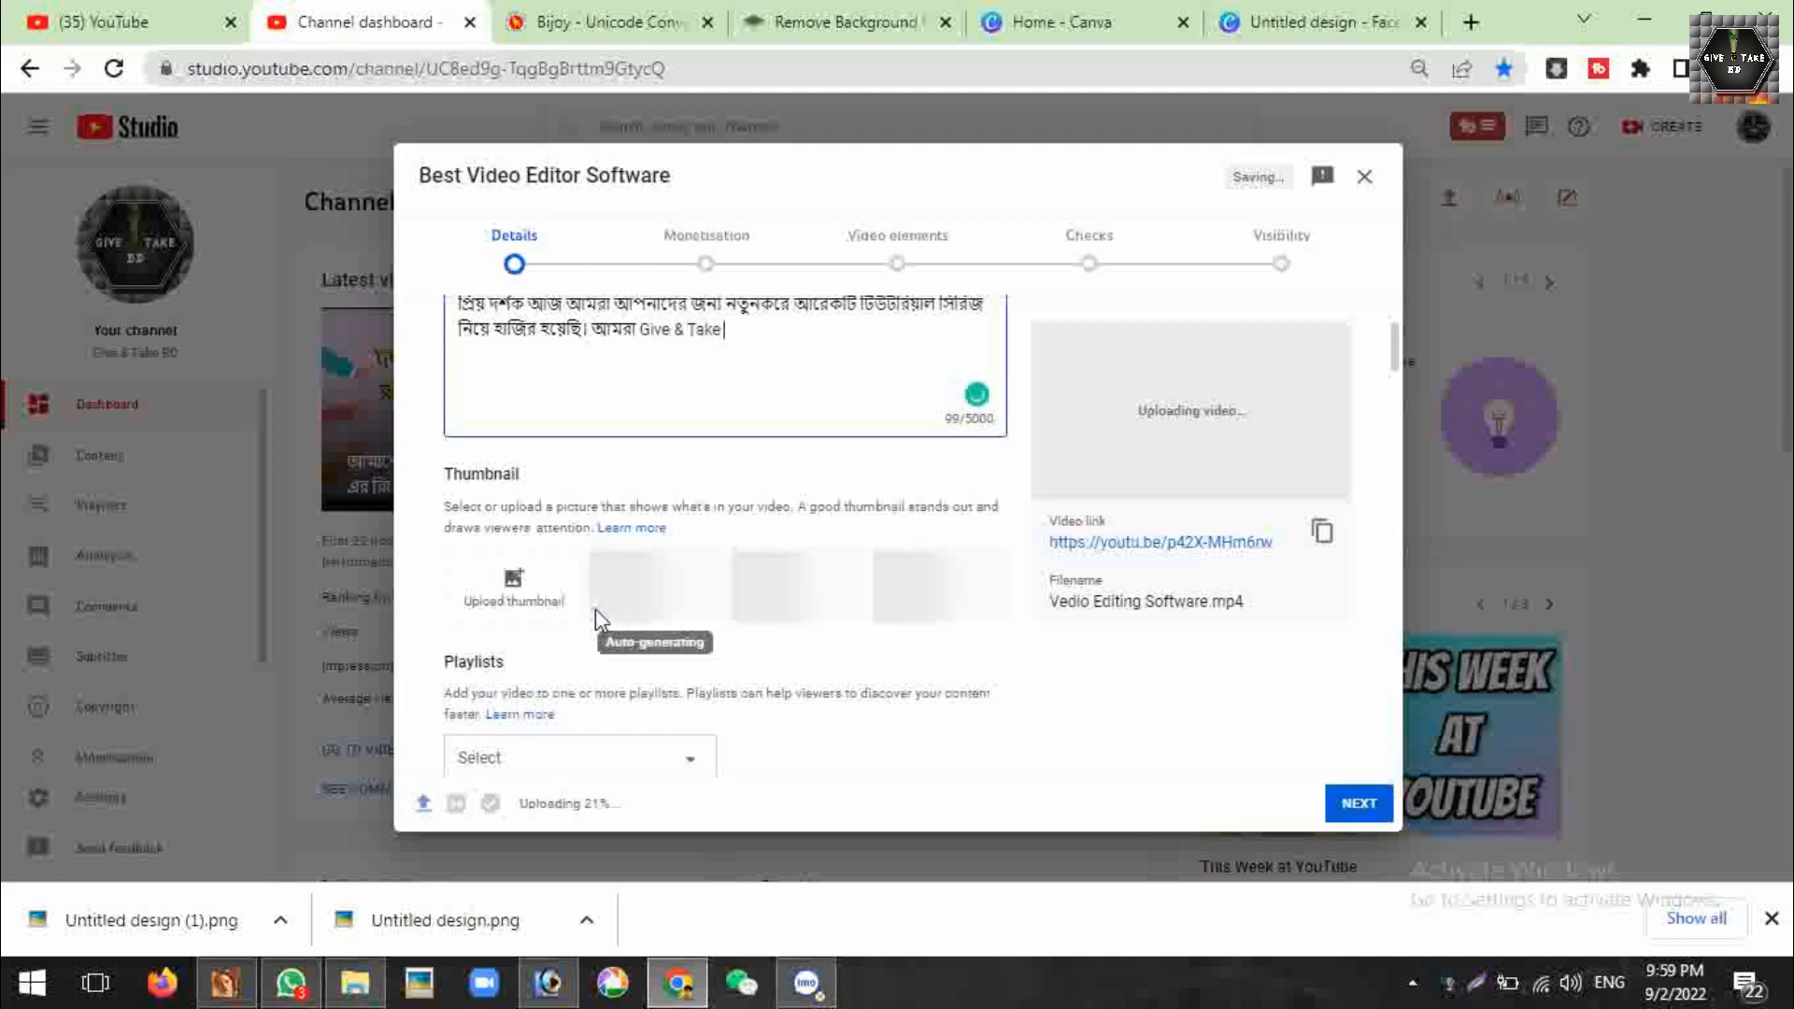
text( BD পরিবার শুরু থেকে)
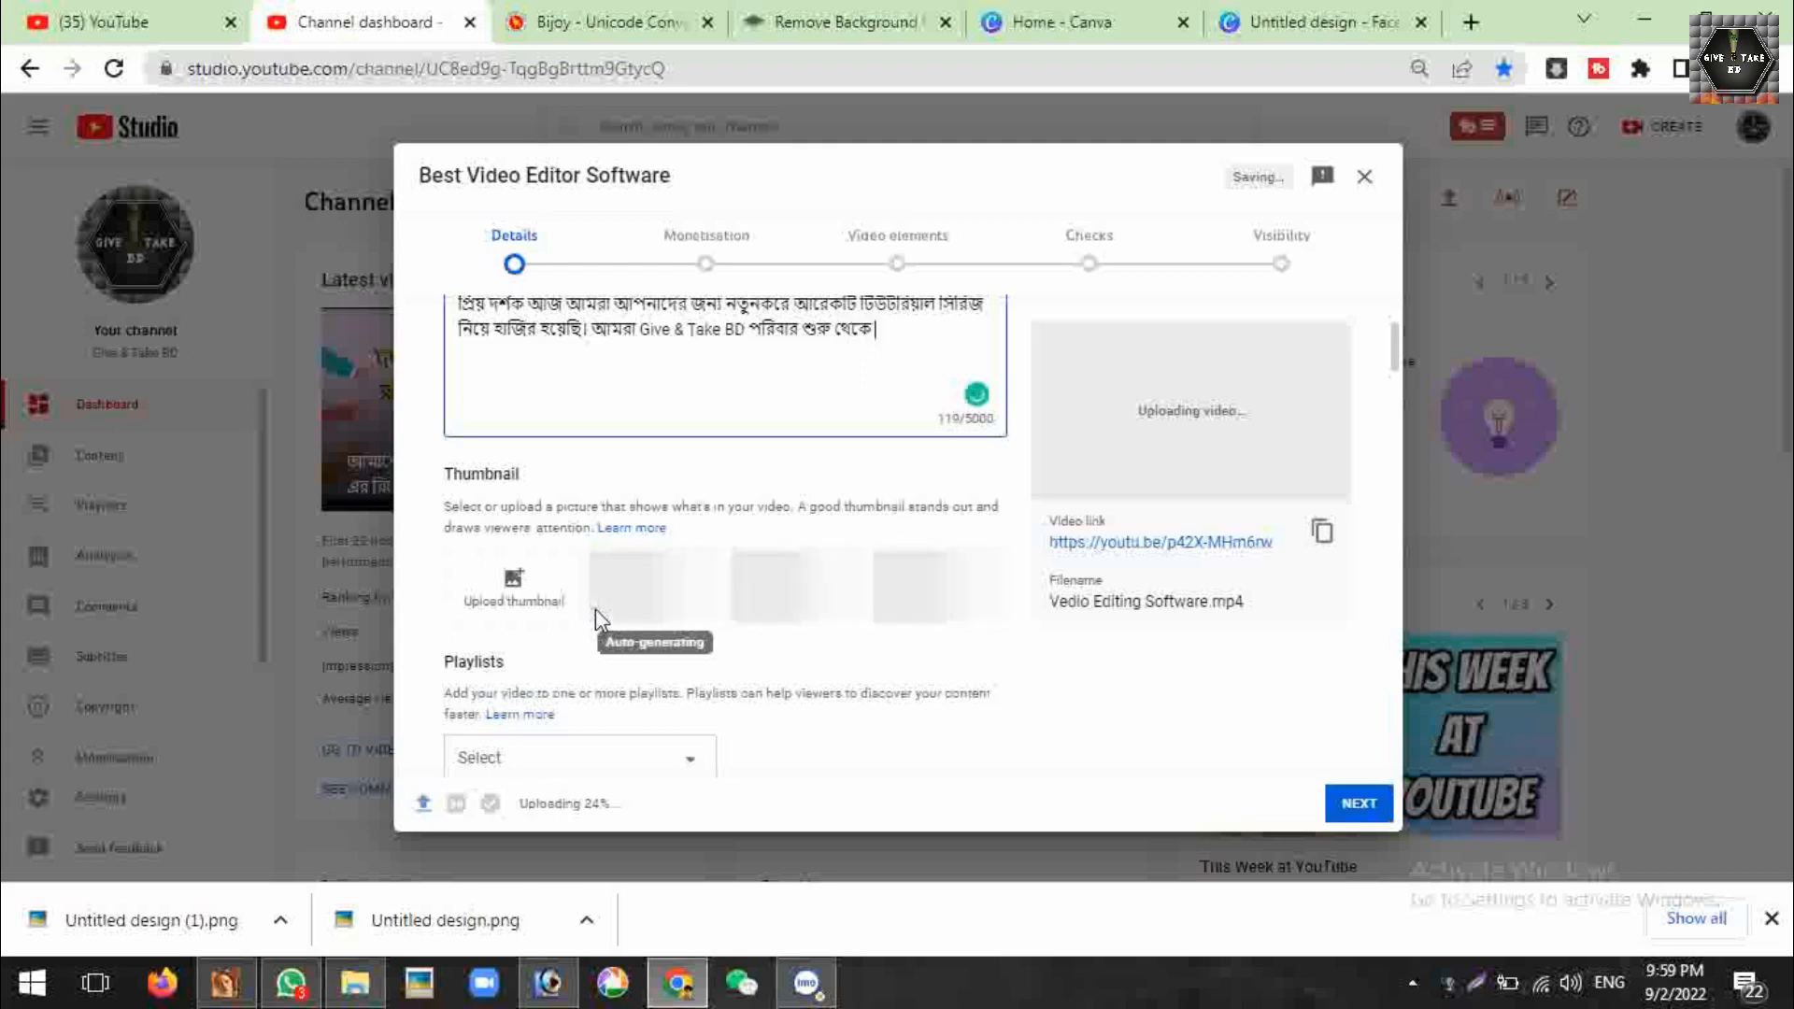
text( যে)
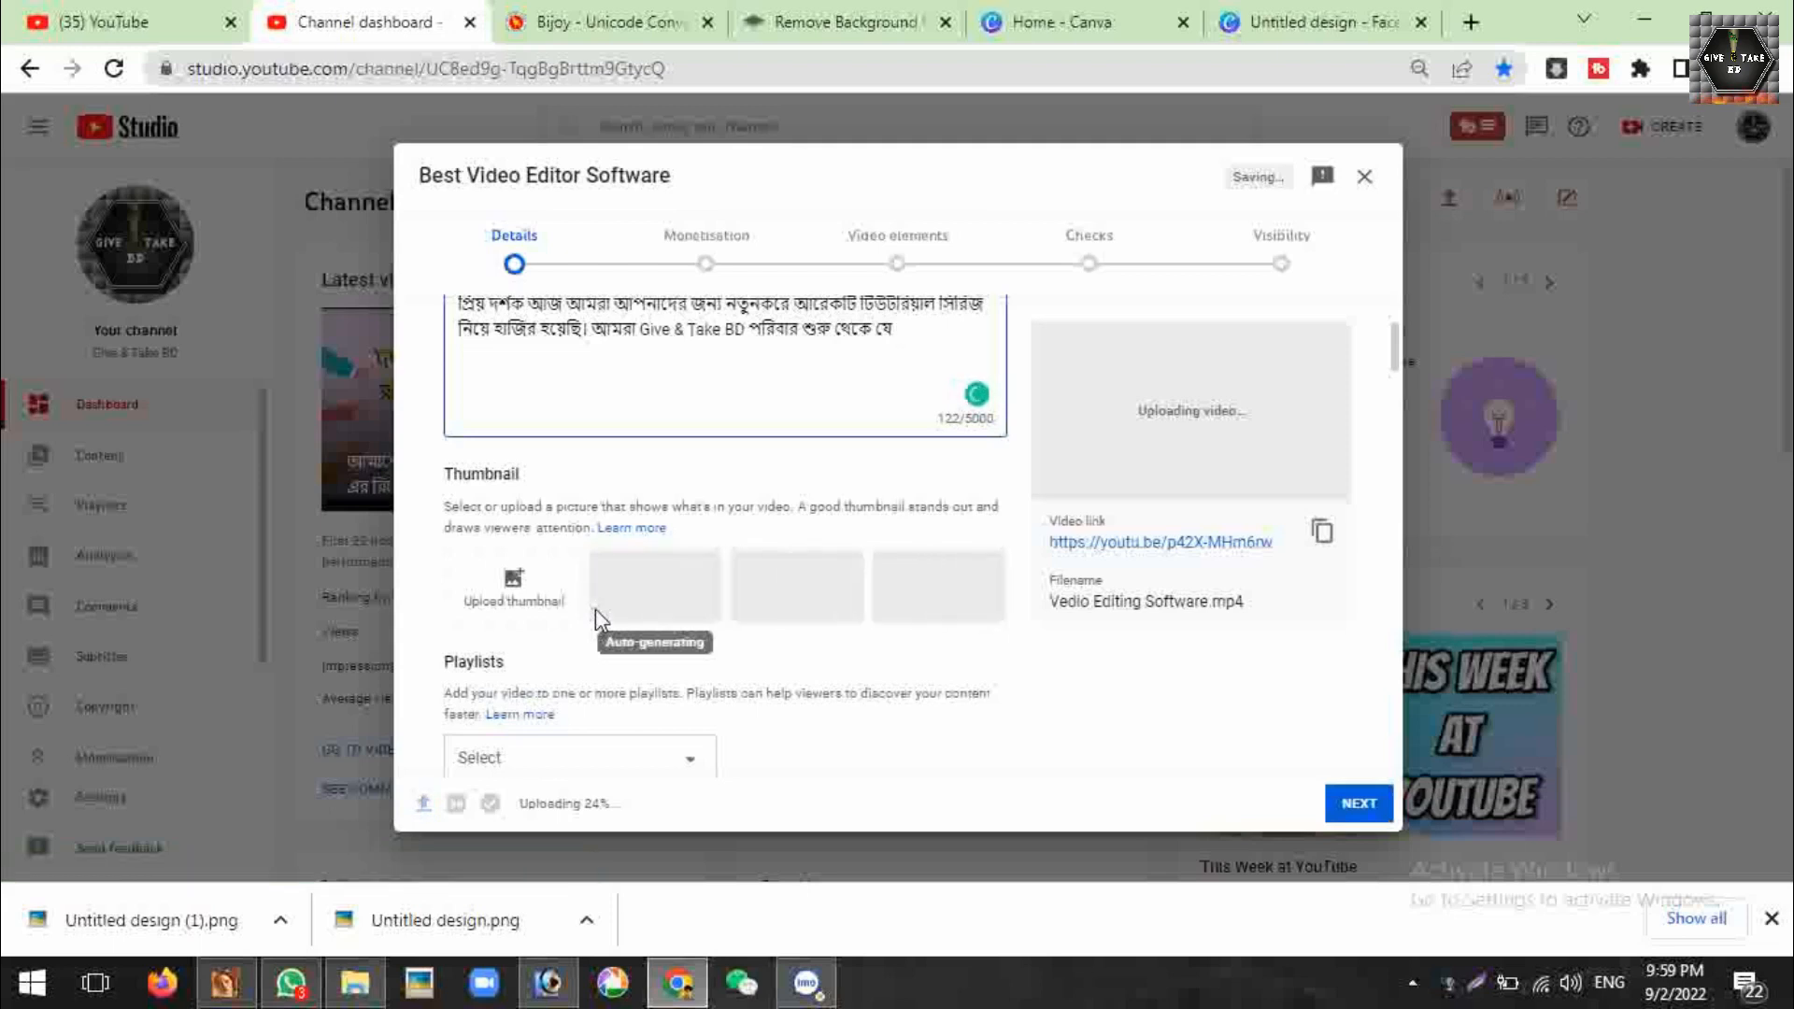
text(ডিও এডিটরটি )
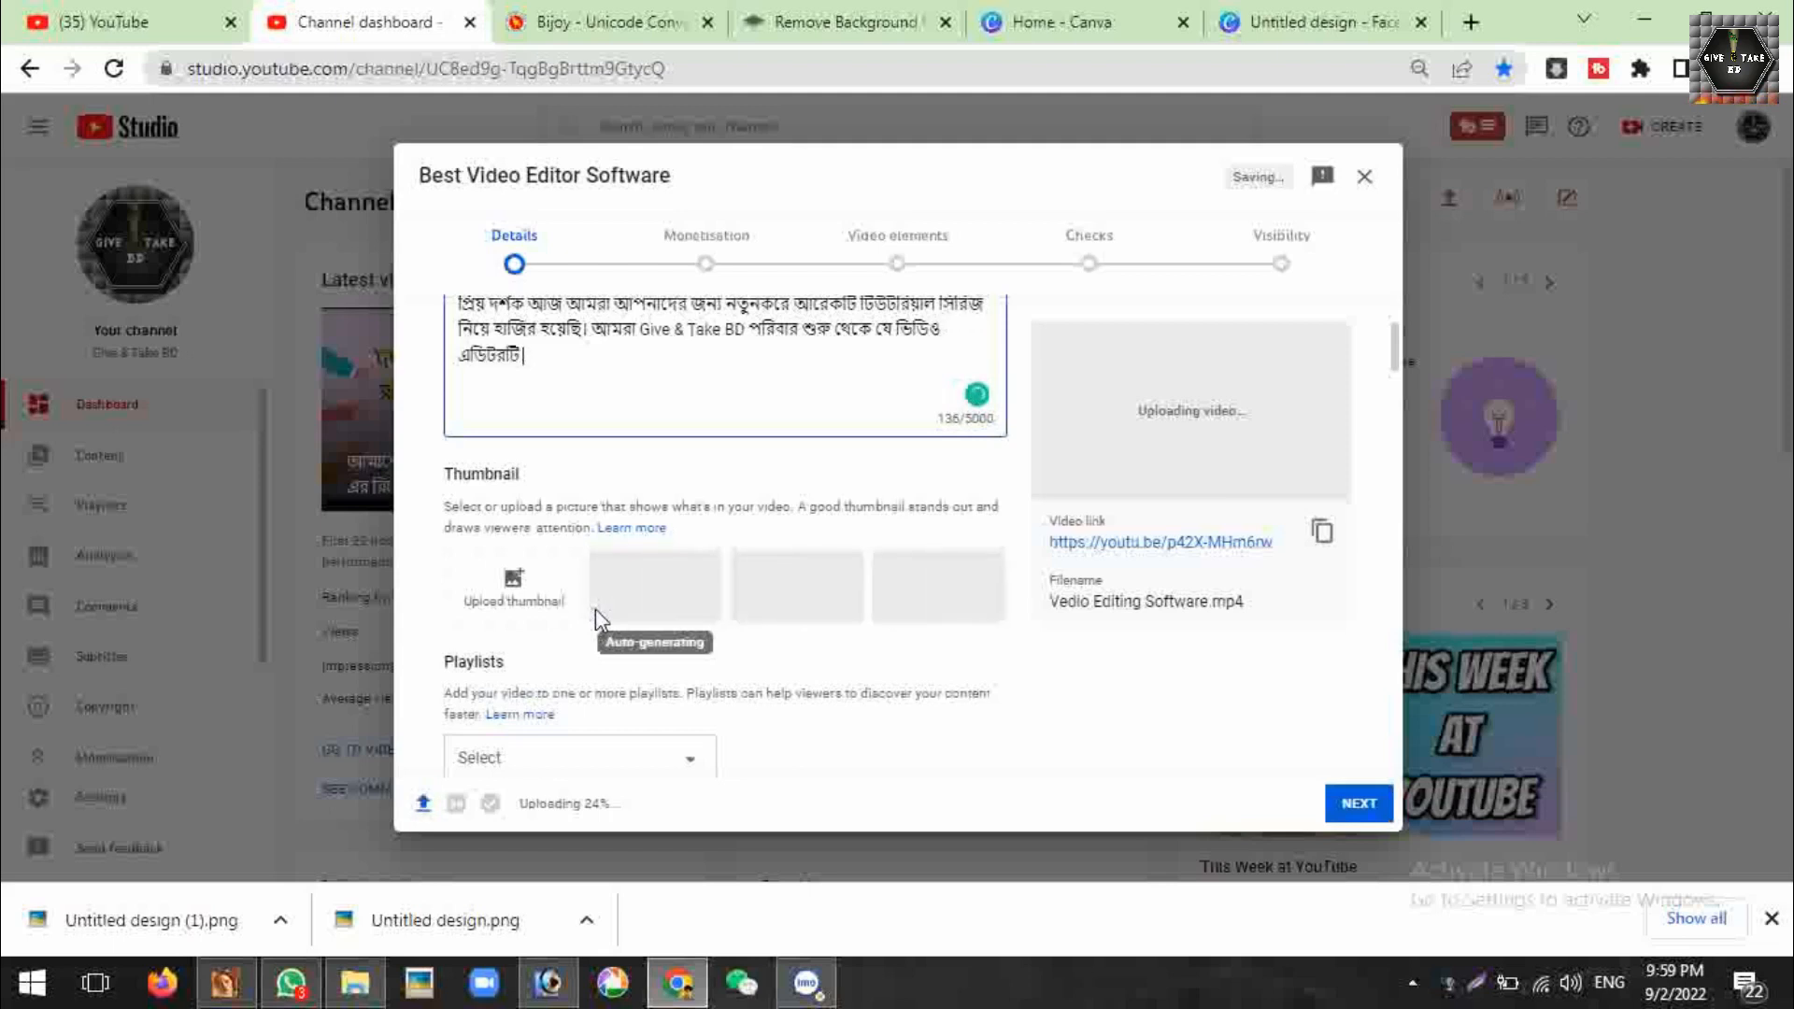
text(ব্যব)
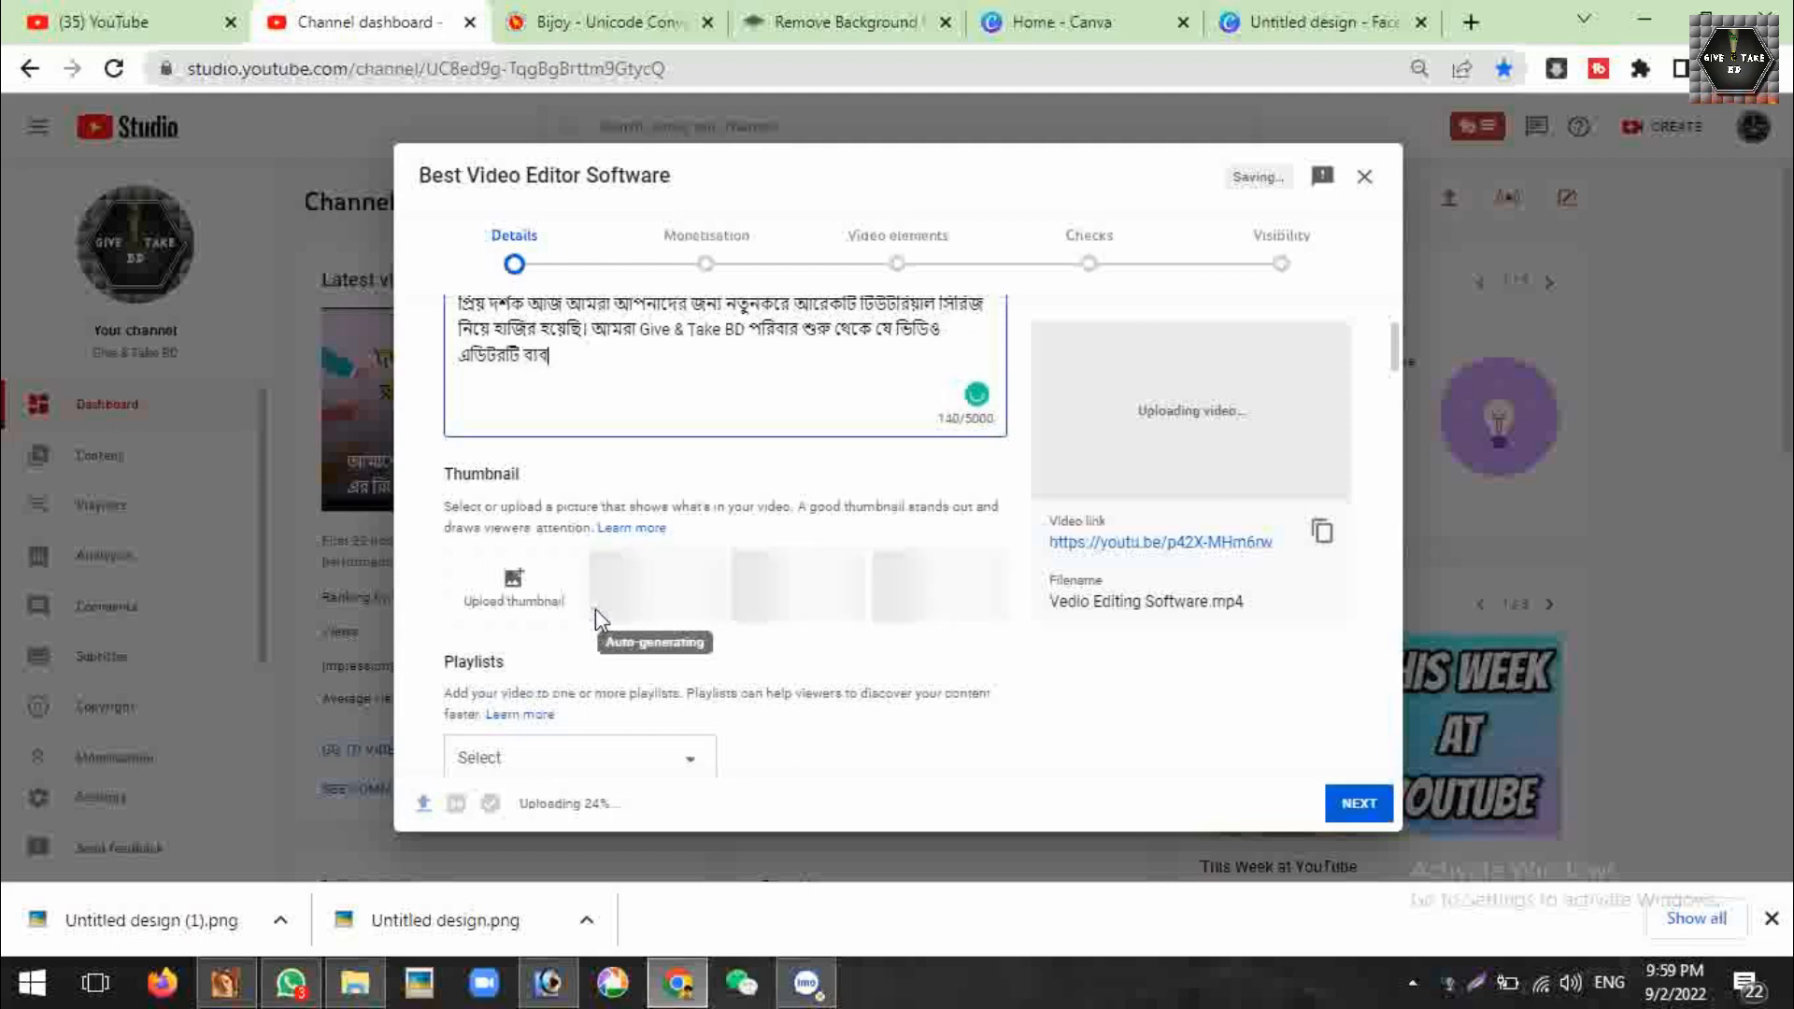
text(হার করছি সেটি আম)
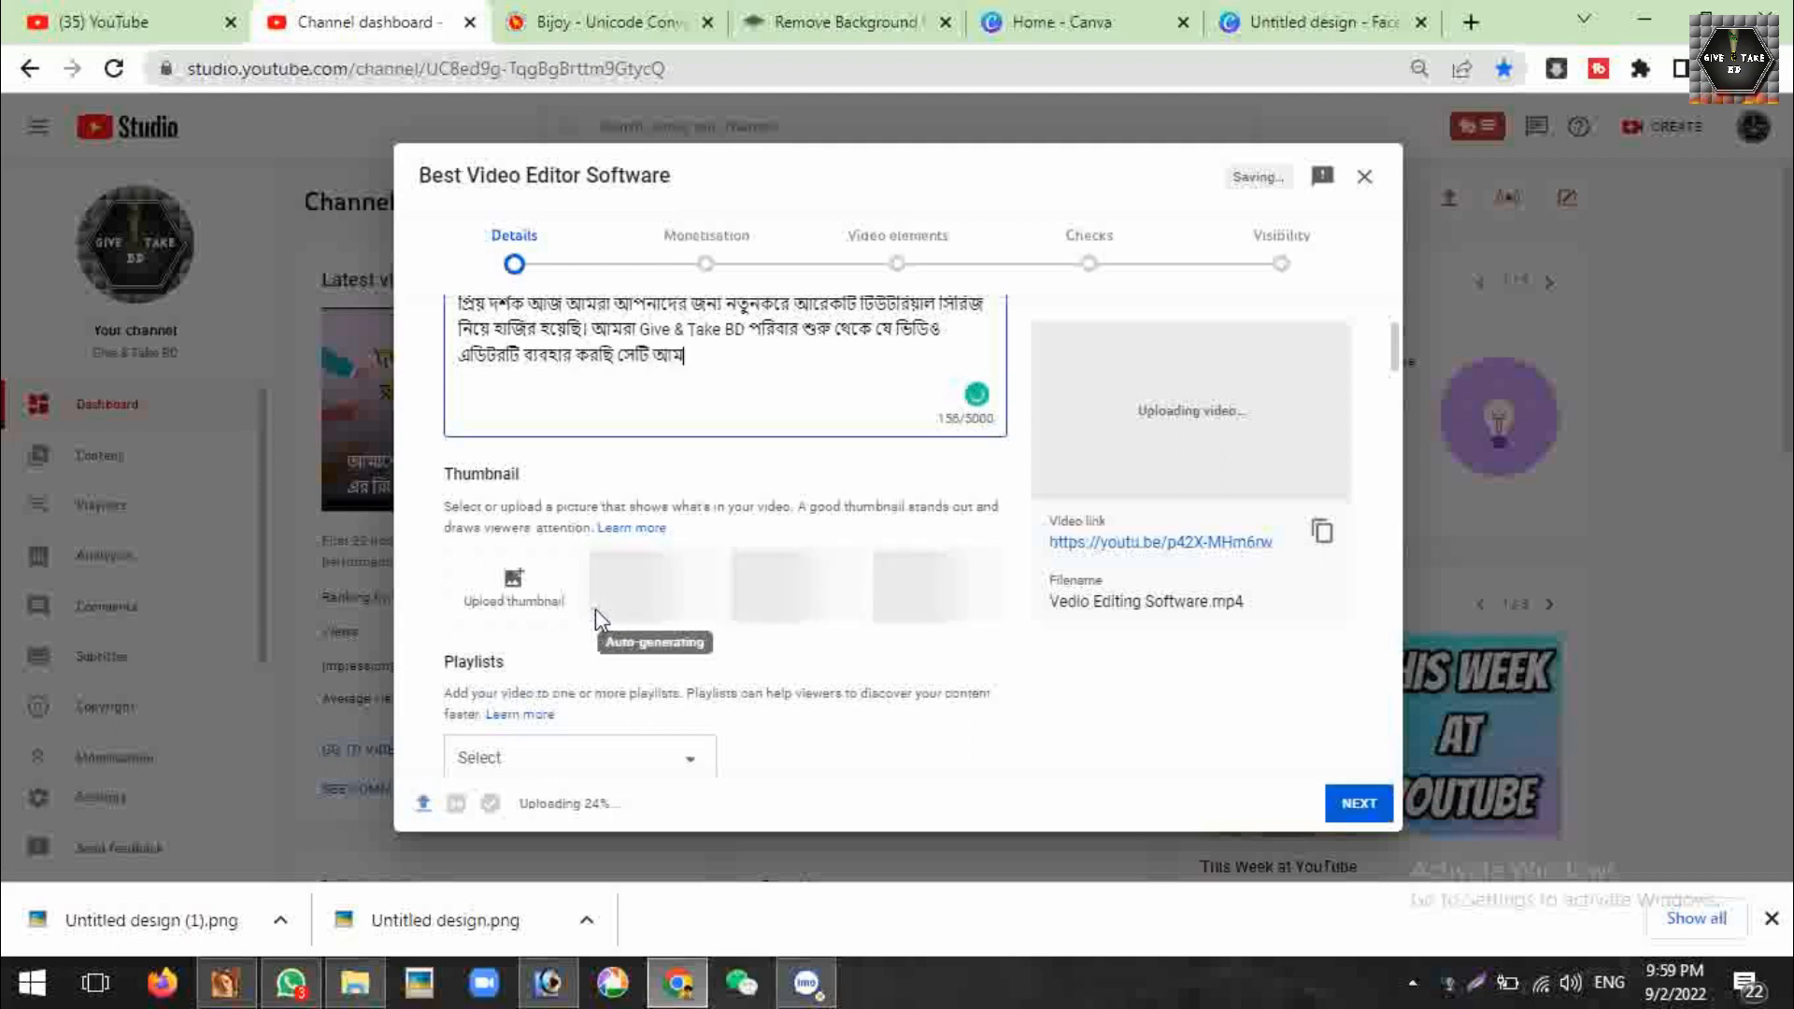
text(রা কিভাবে )
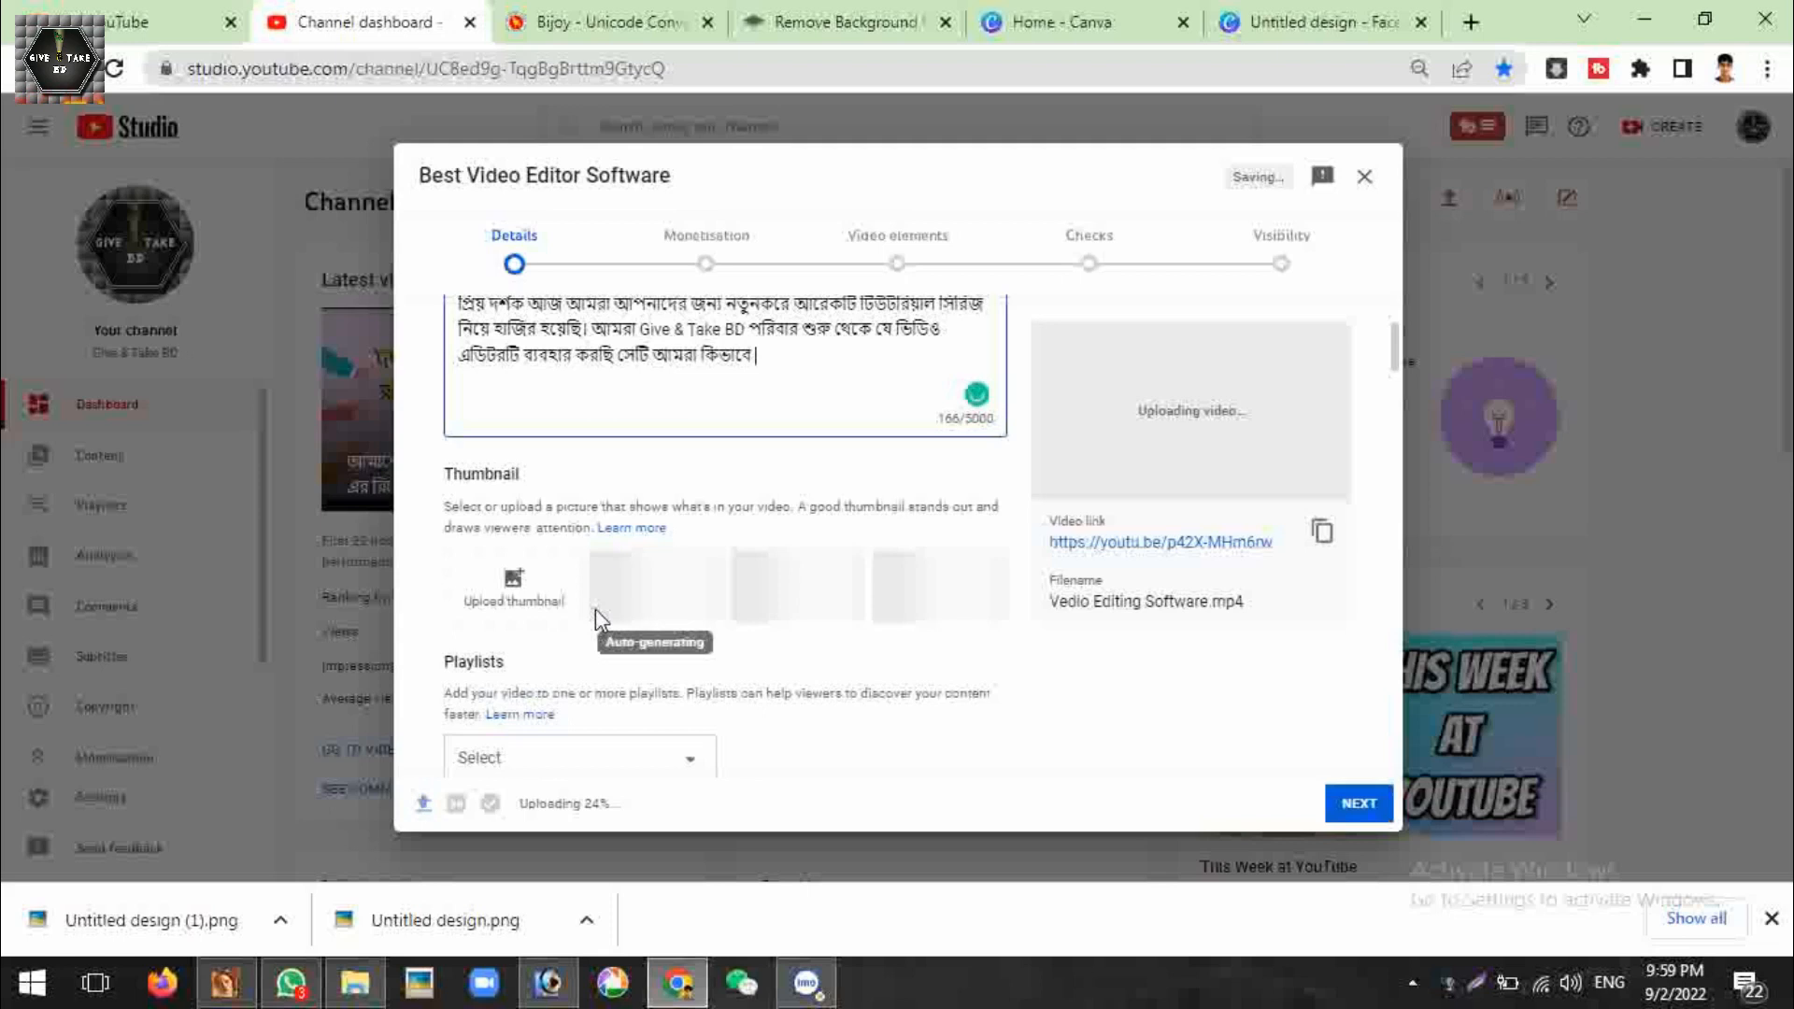
text(কিভাবে)
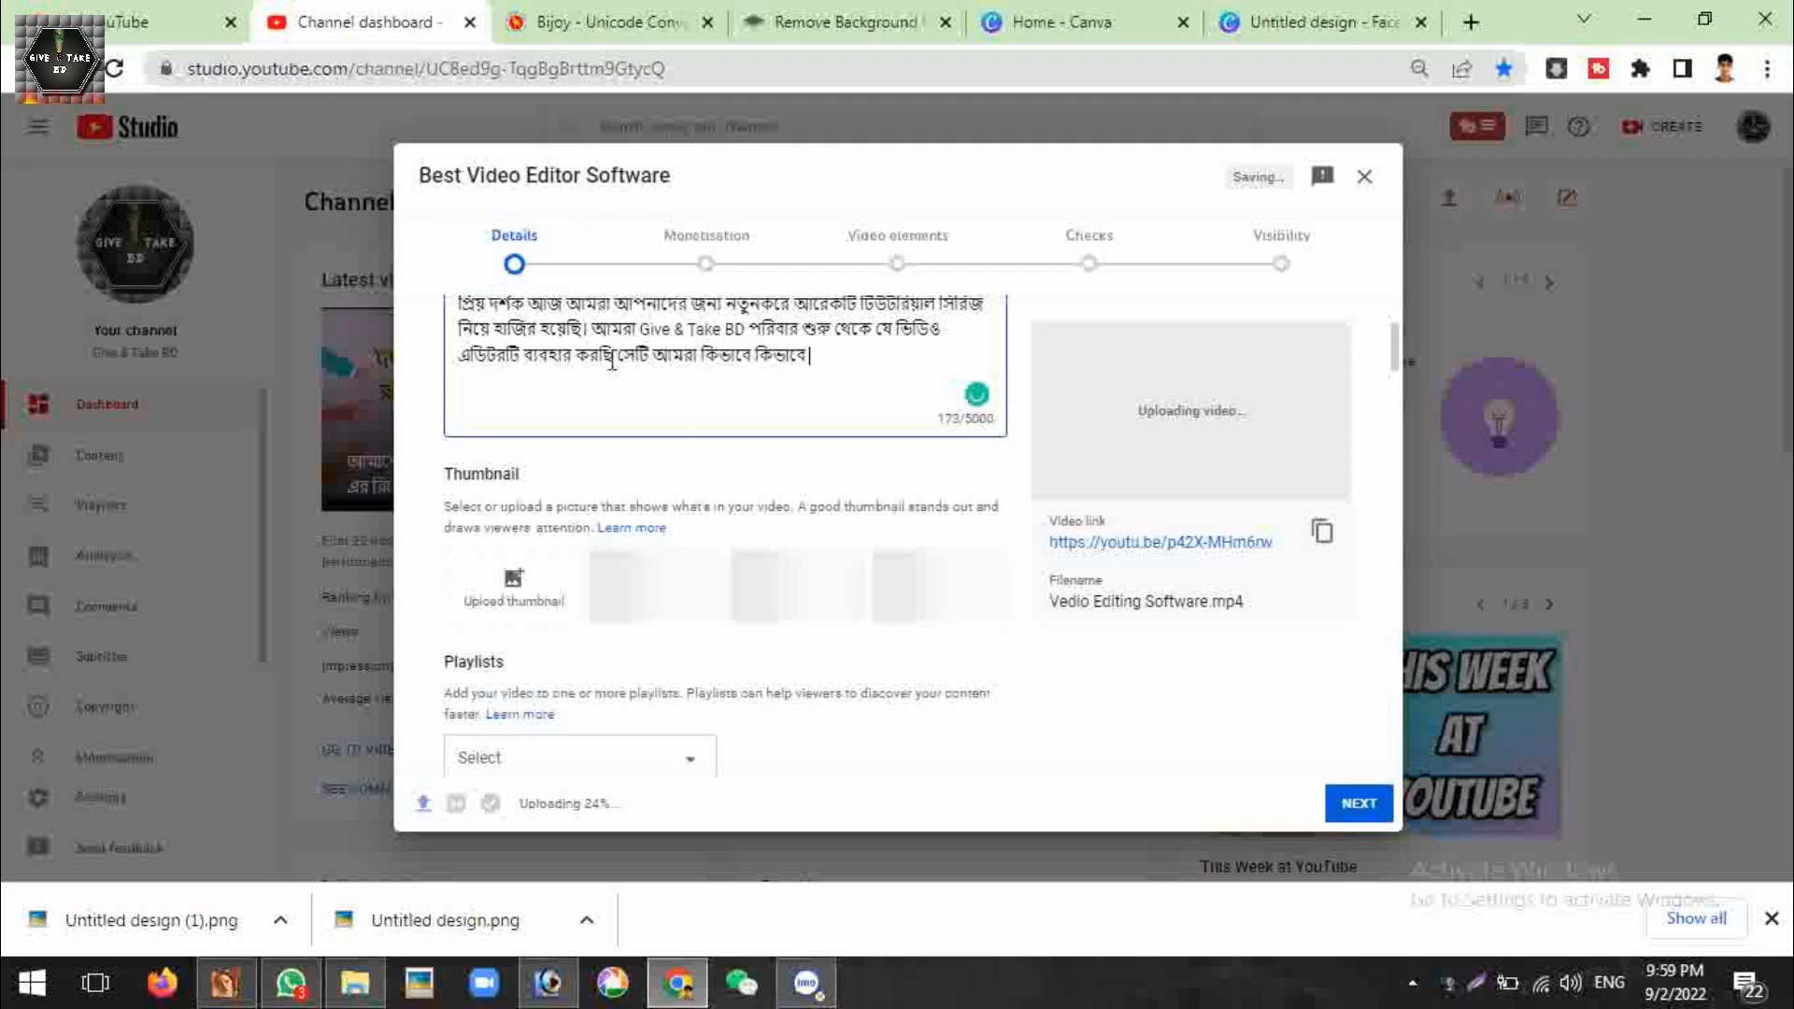
Insert a comma after "করছি" in the description and return to the end of the text
text(,)
key(ctrl+a)
click(734, 383)
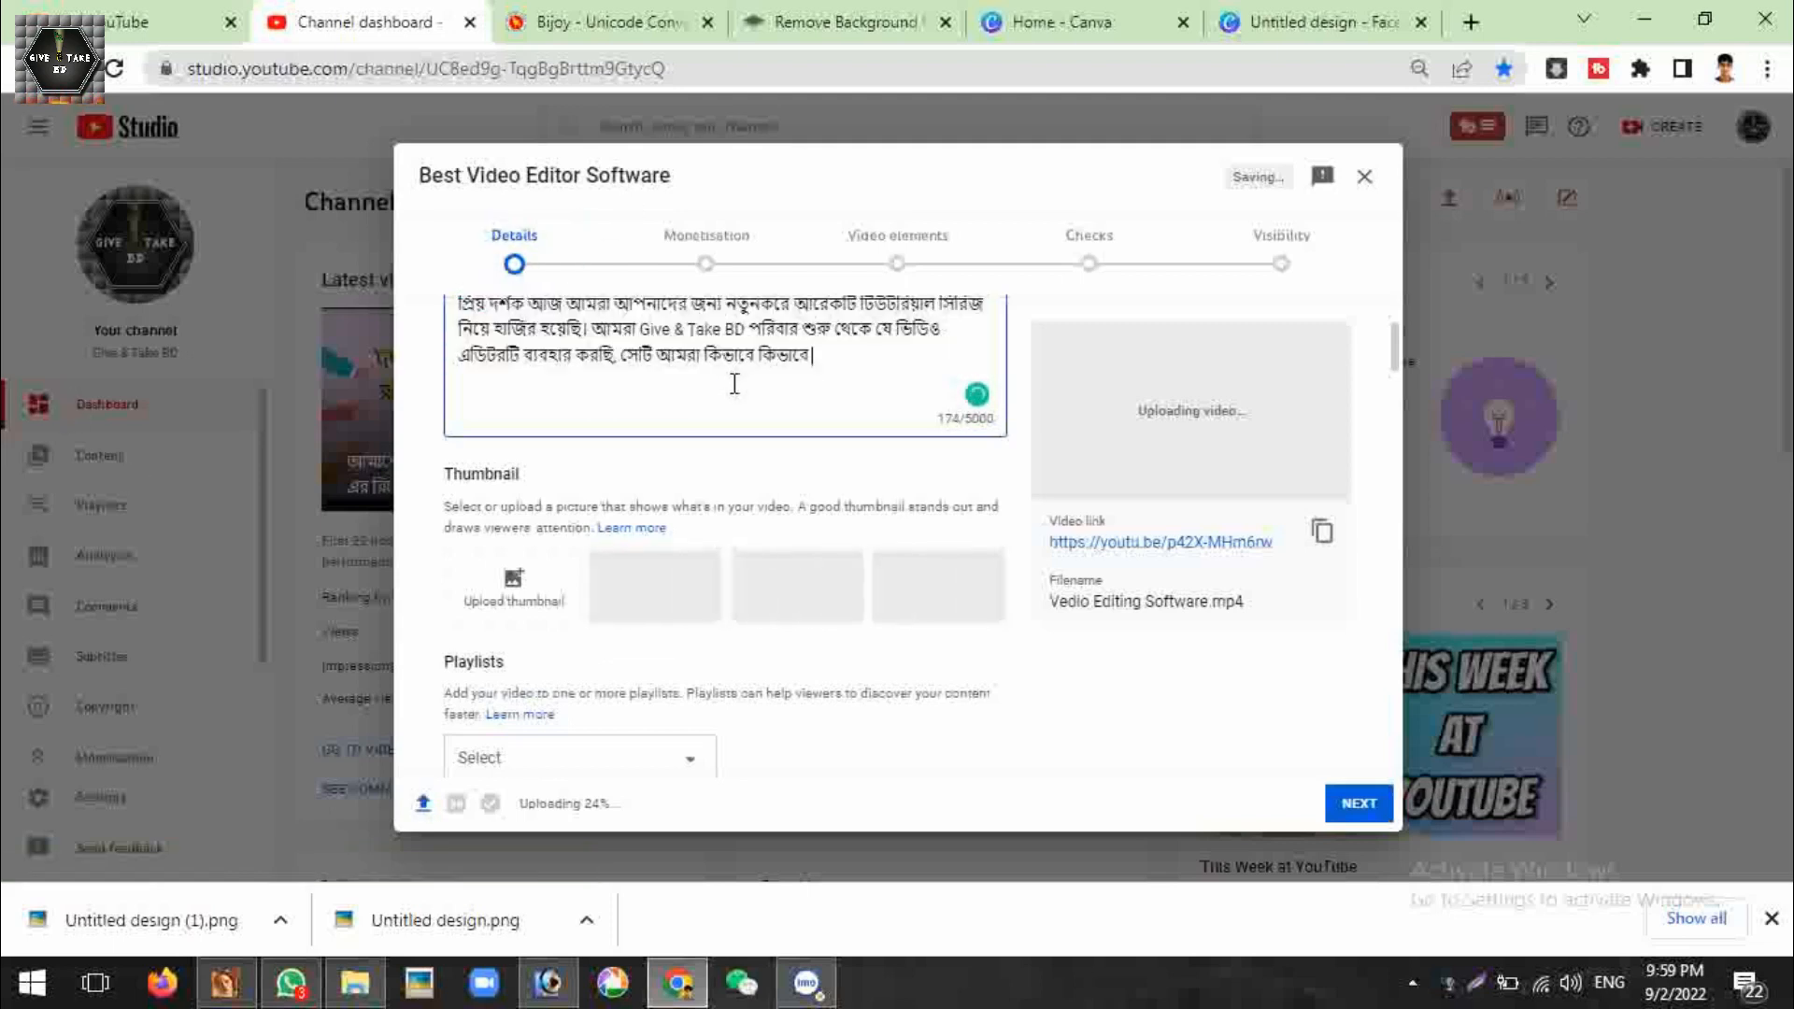
text(ব্য)
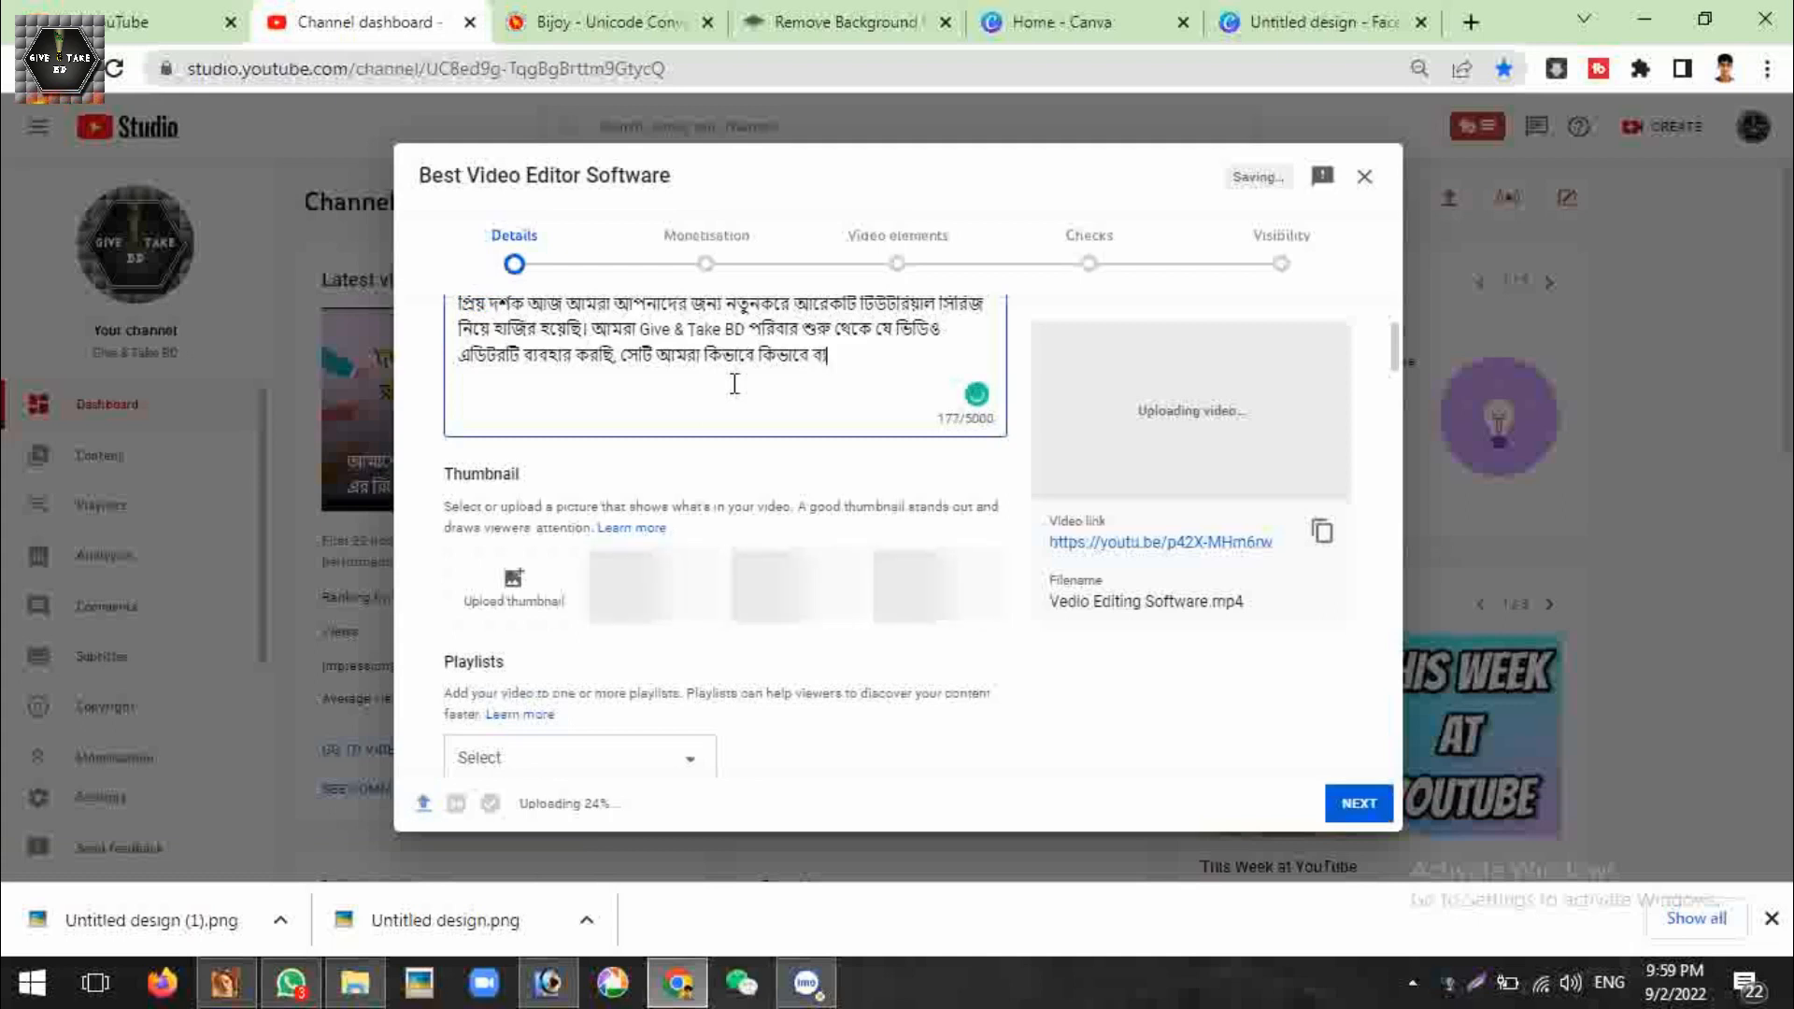
text(বহ)
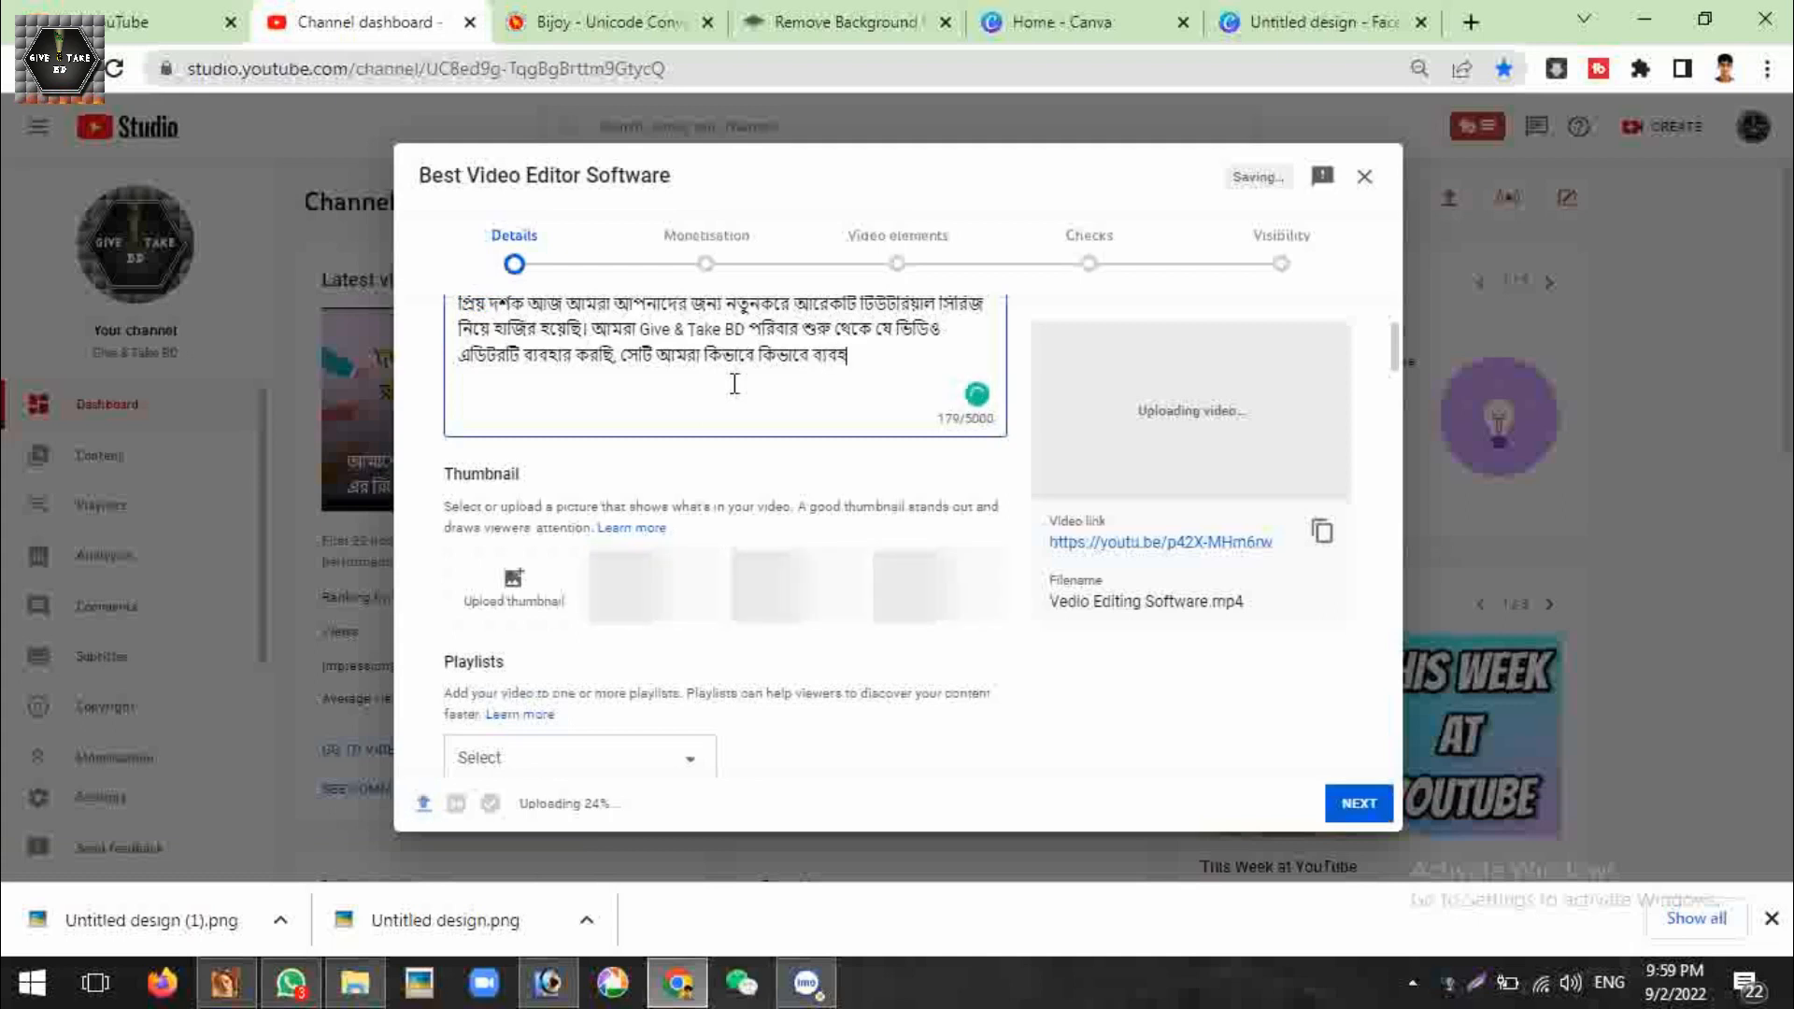
key(BackSpace)
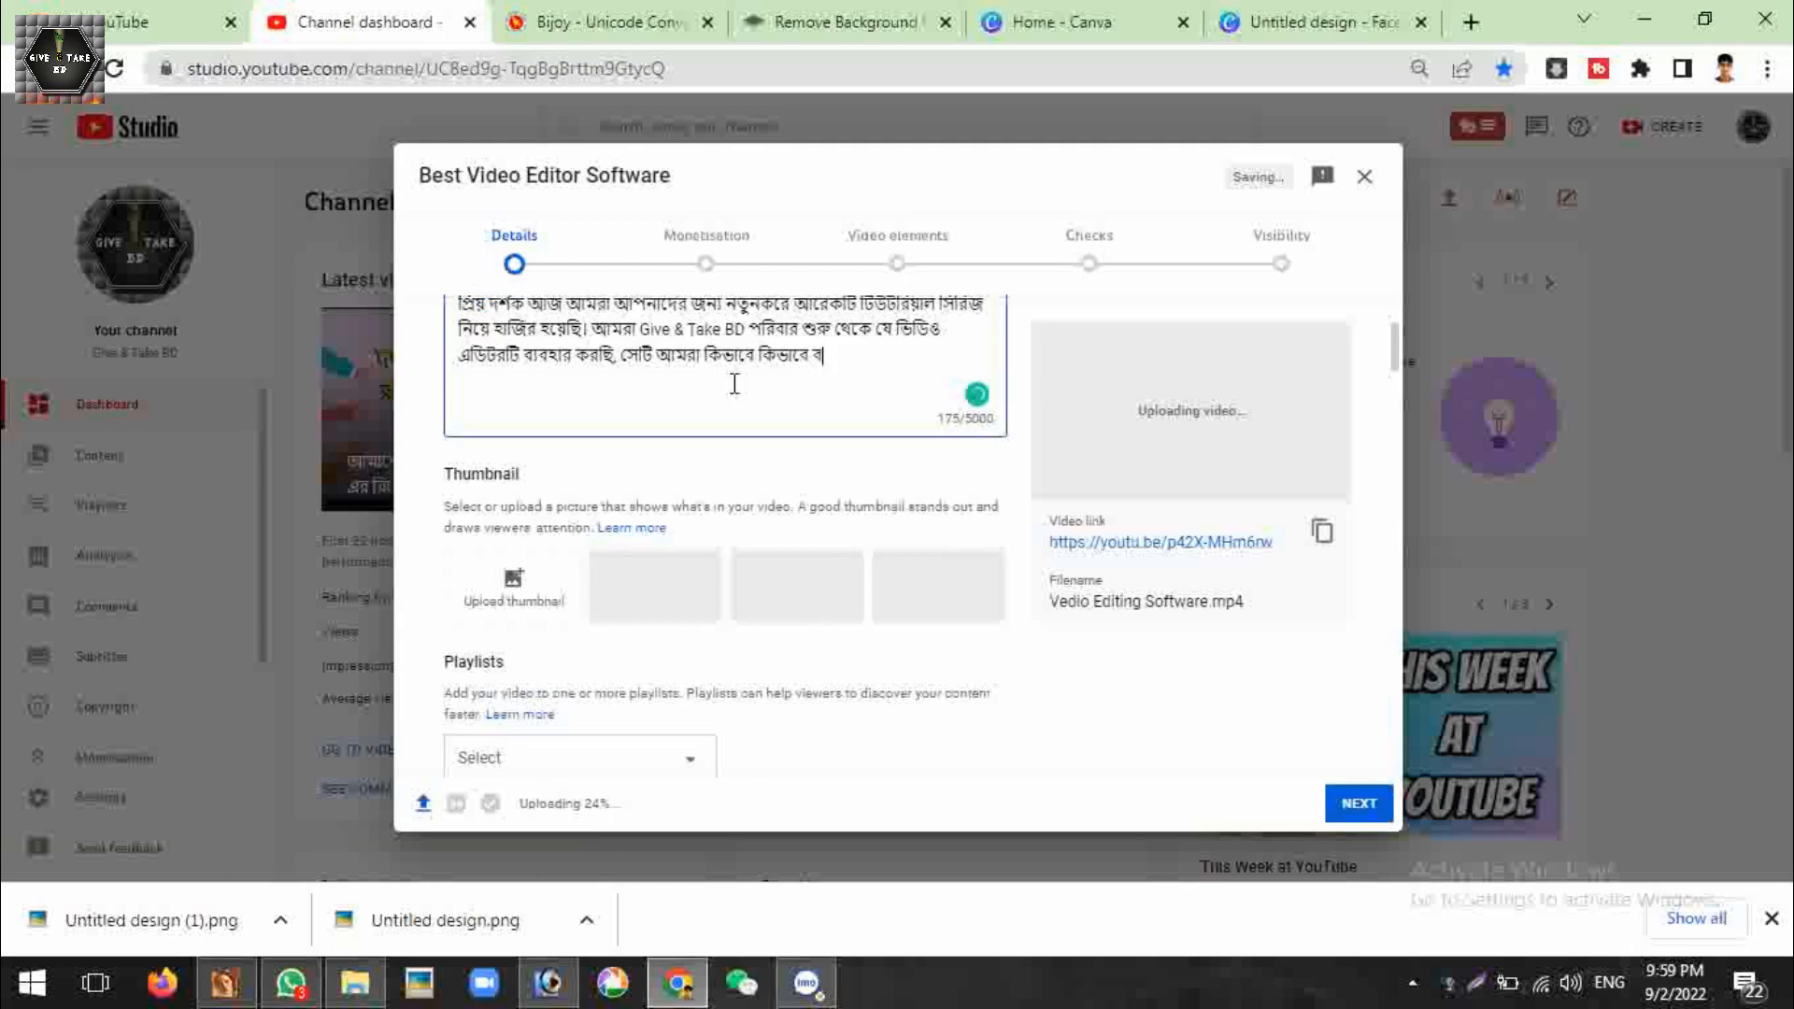
key(BackSpace)
Replace "আমরা কিভাবে কিভাবে" after "সেটি" so the sentence ends with "সেটির নিয়ম ও সুযোগ সুবিধা গুলো তুলে ধরবো এই সিরিজে।"
key(ctrl+shift+Left)
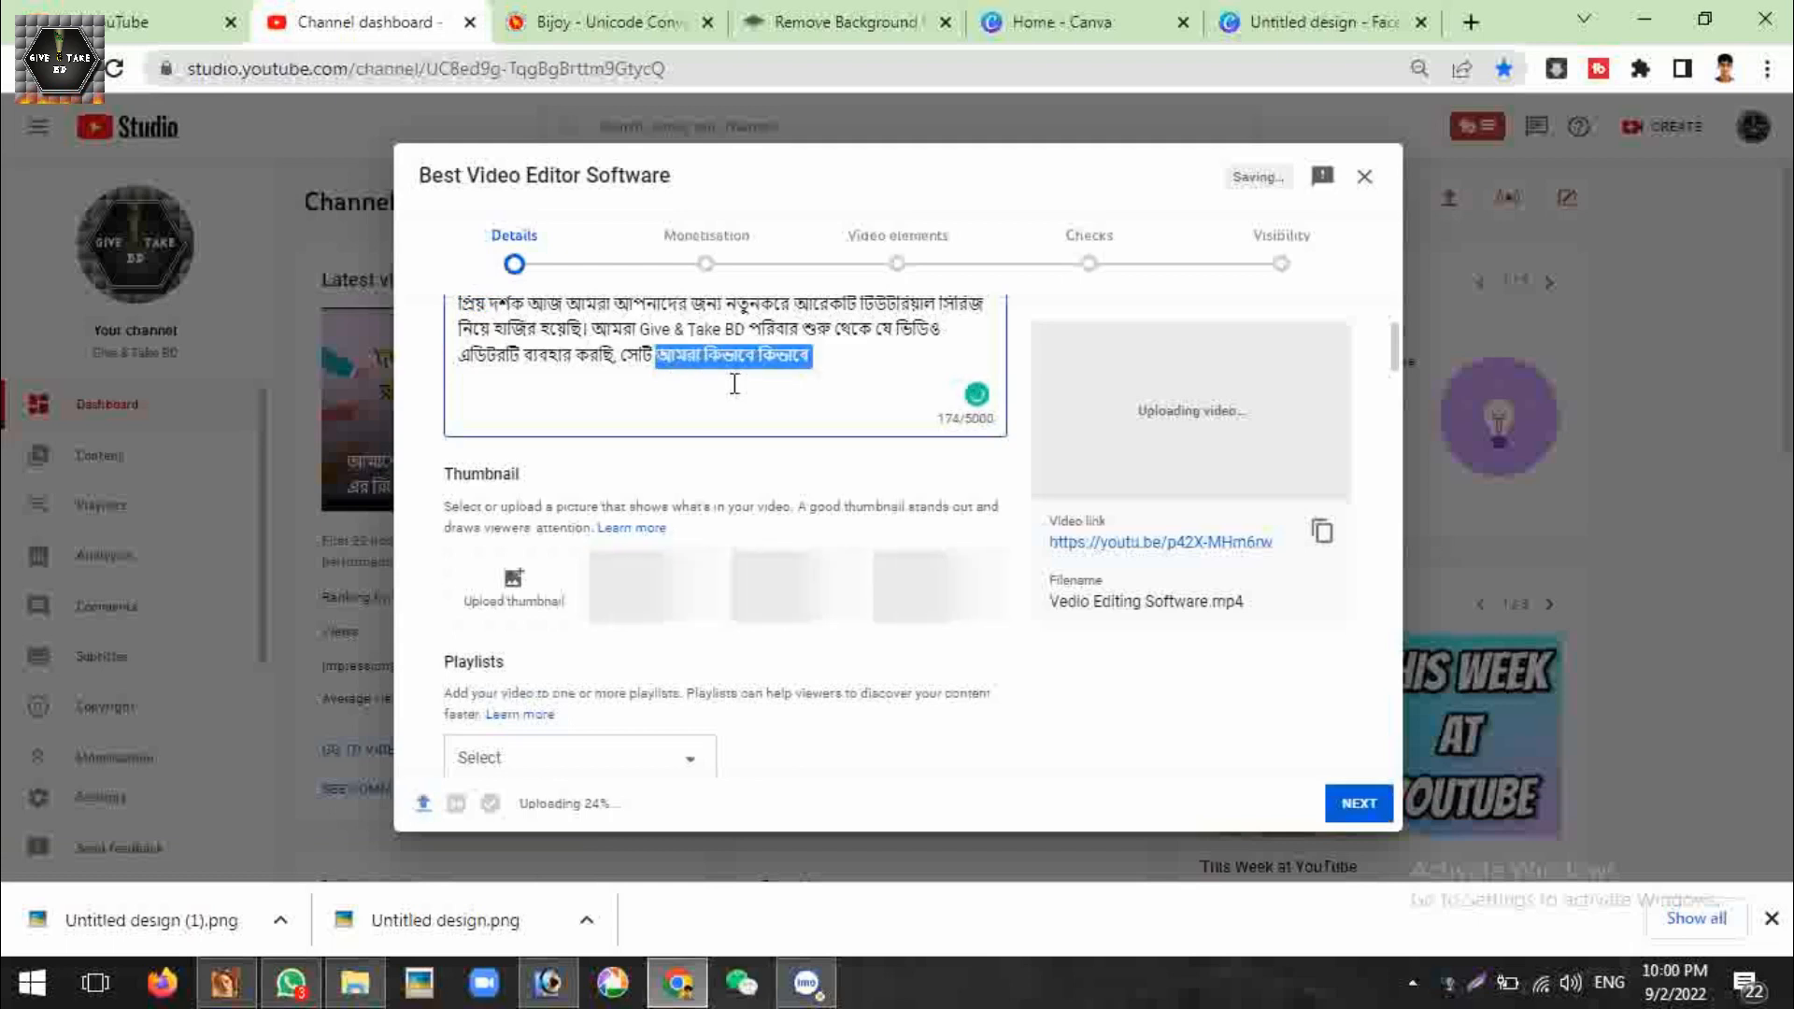
key(BackSpace)
text(র)
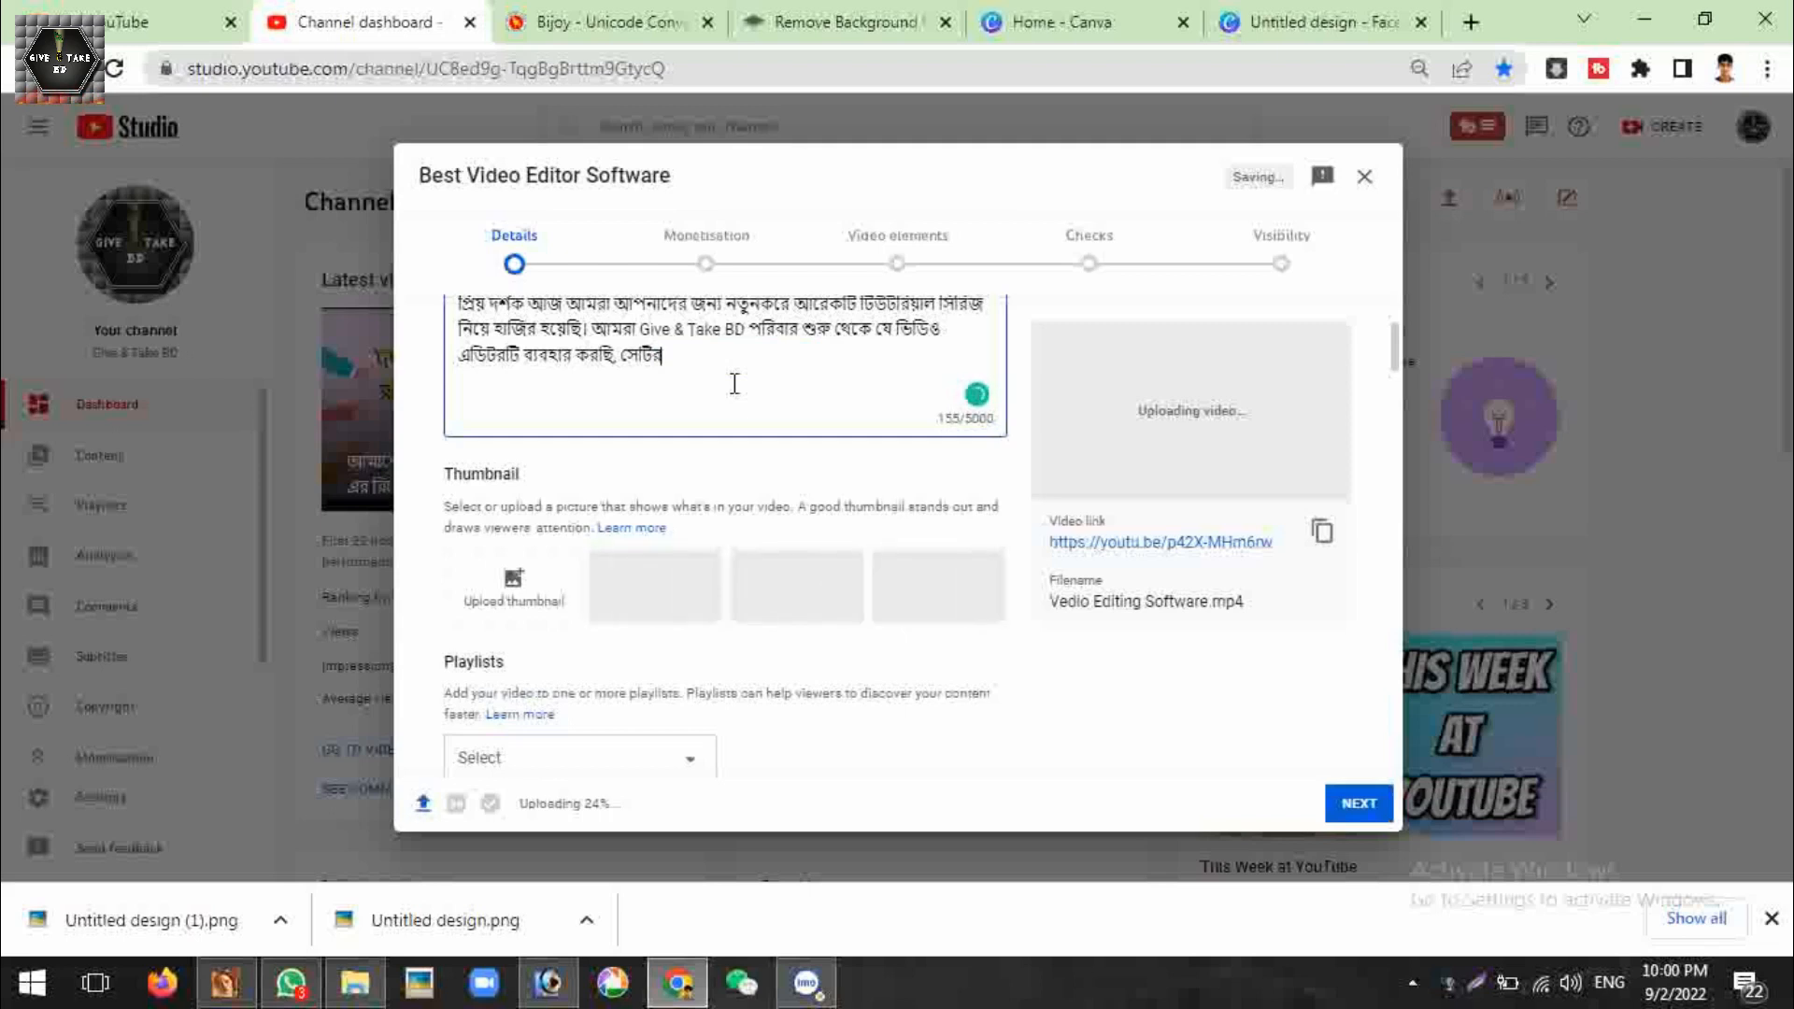
text( নিয়ম ও সুযোগ সু)
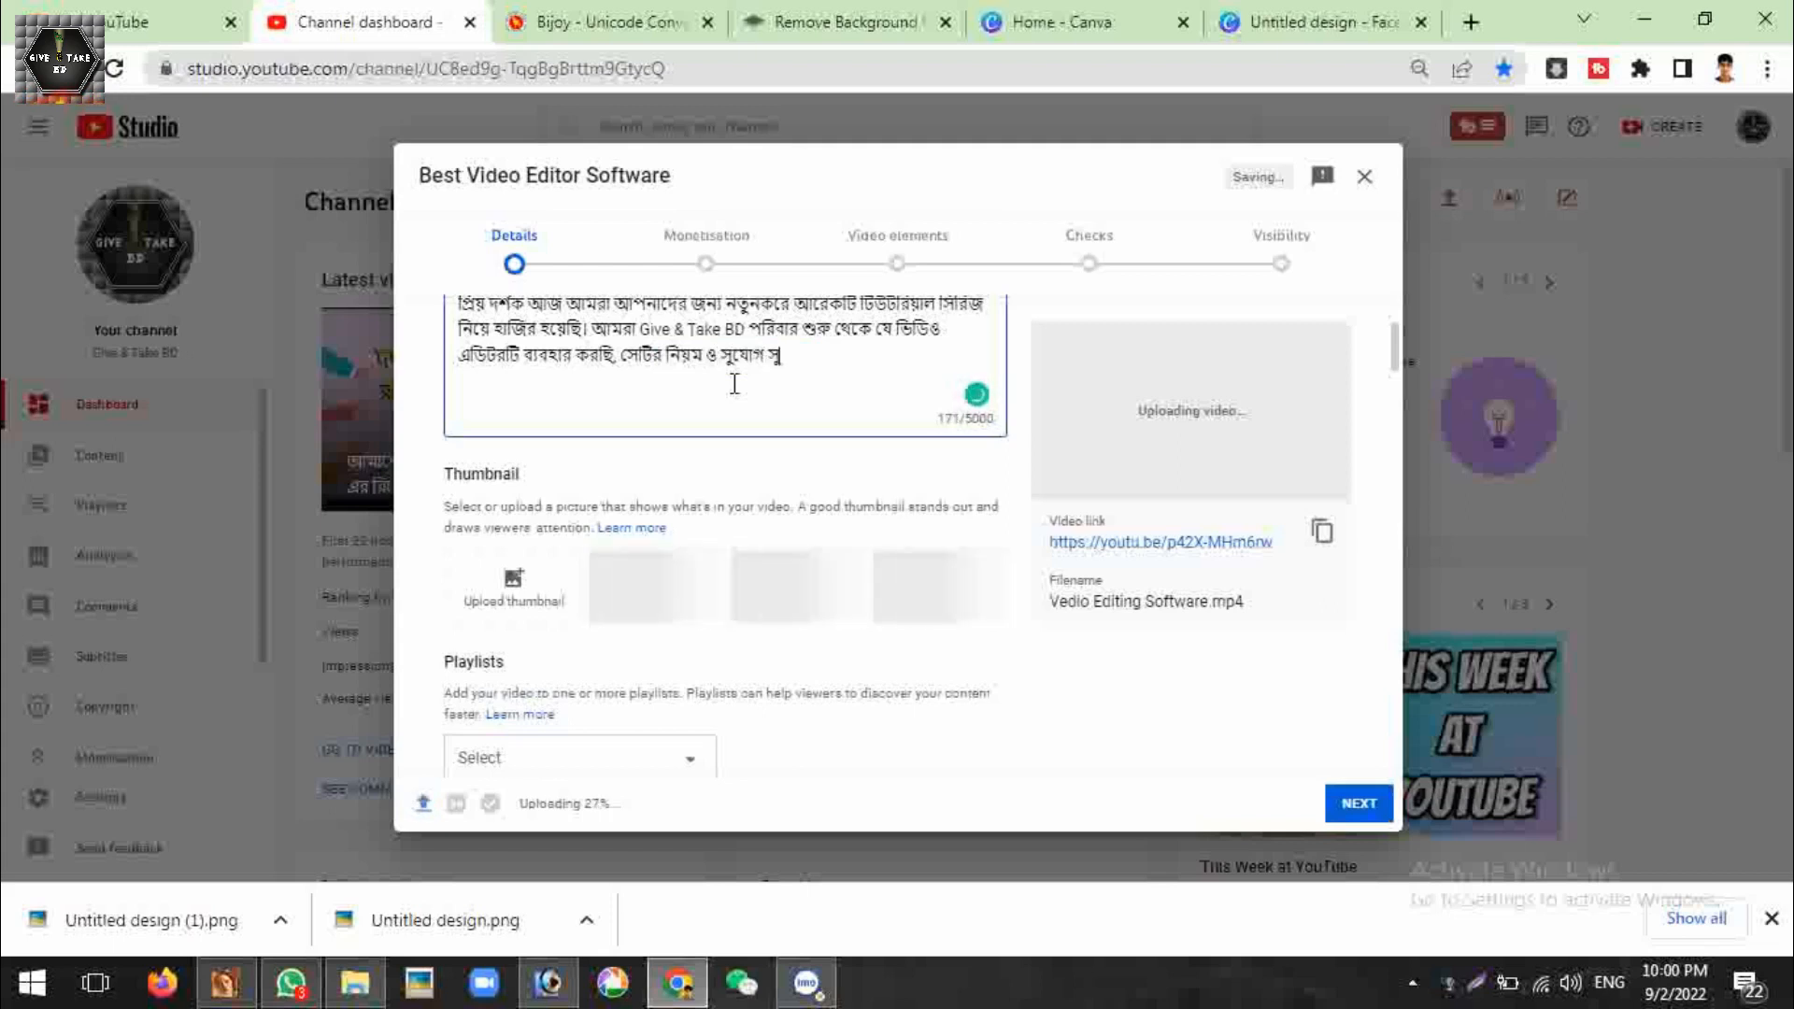
text(বিধ)
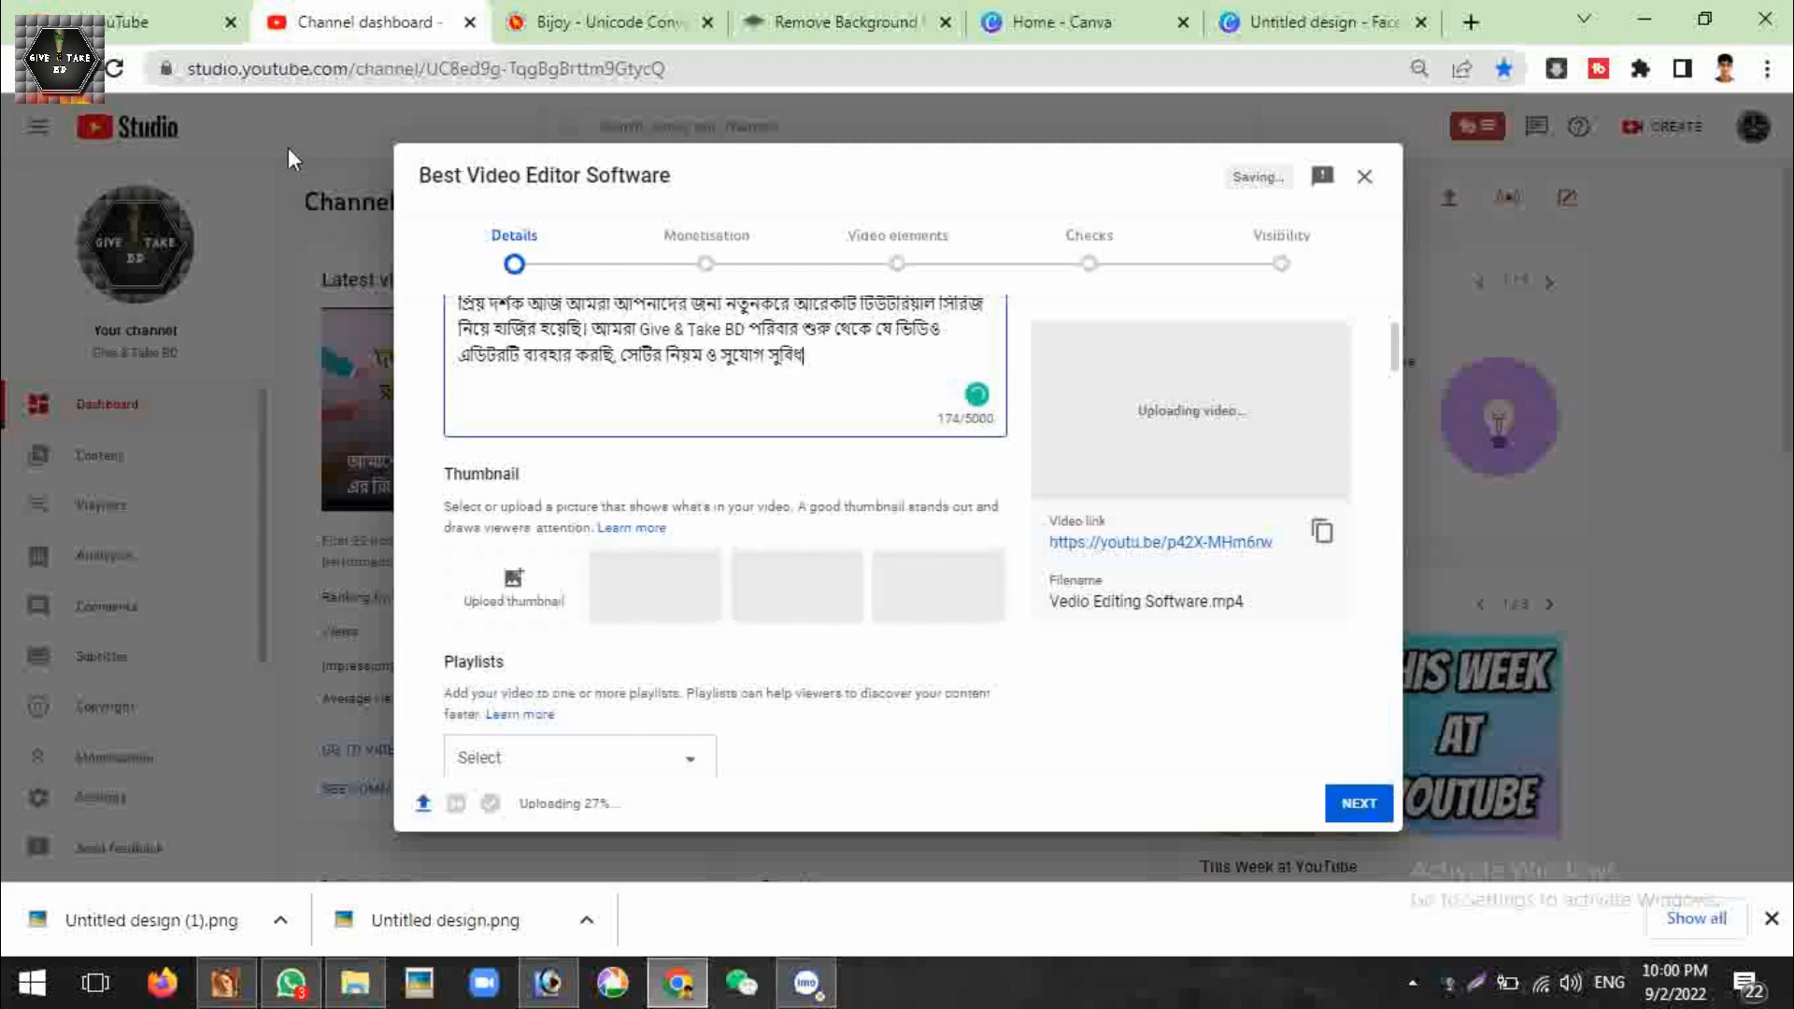
mouse_move(233, 13)
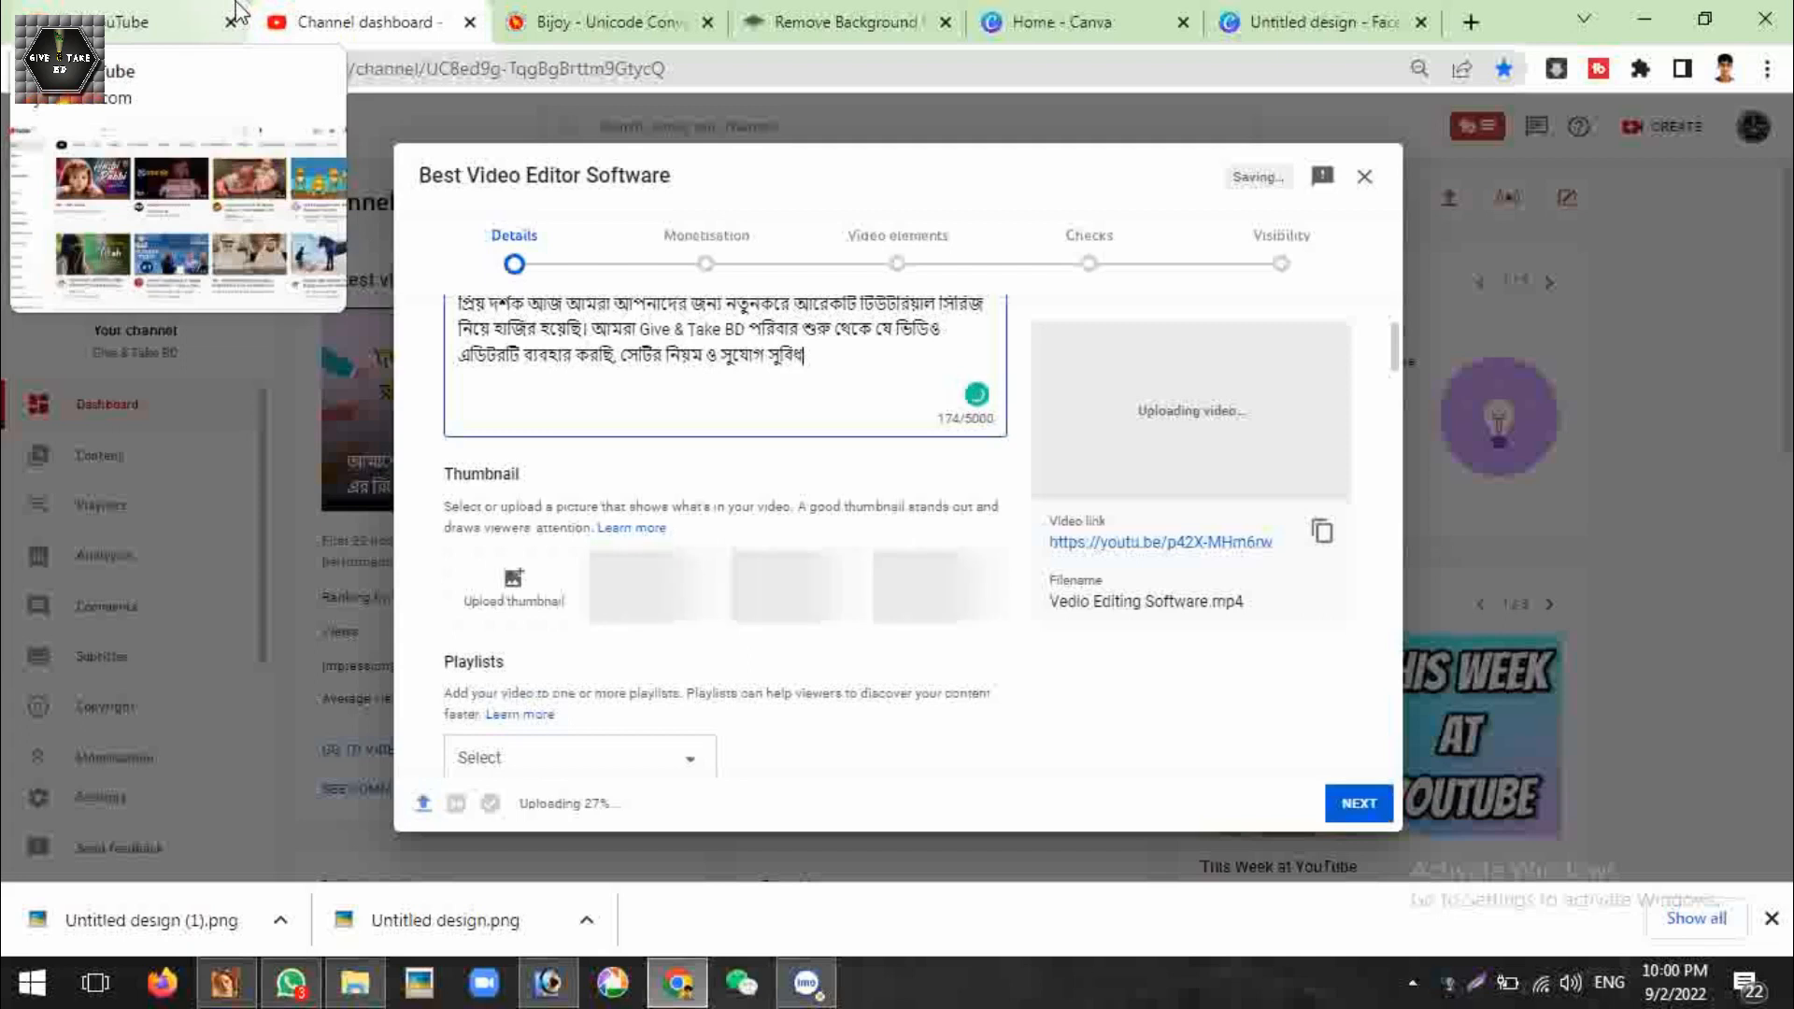
text(া গুলেো তু)
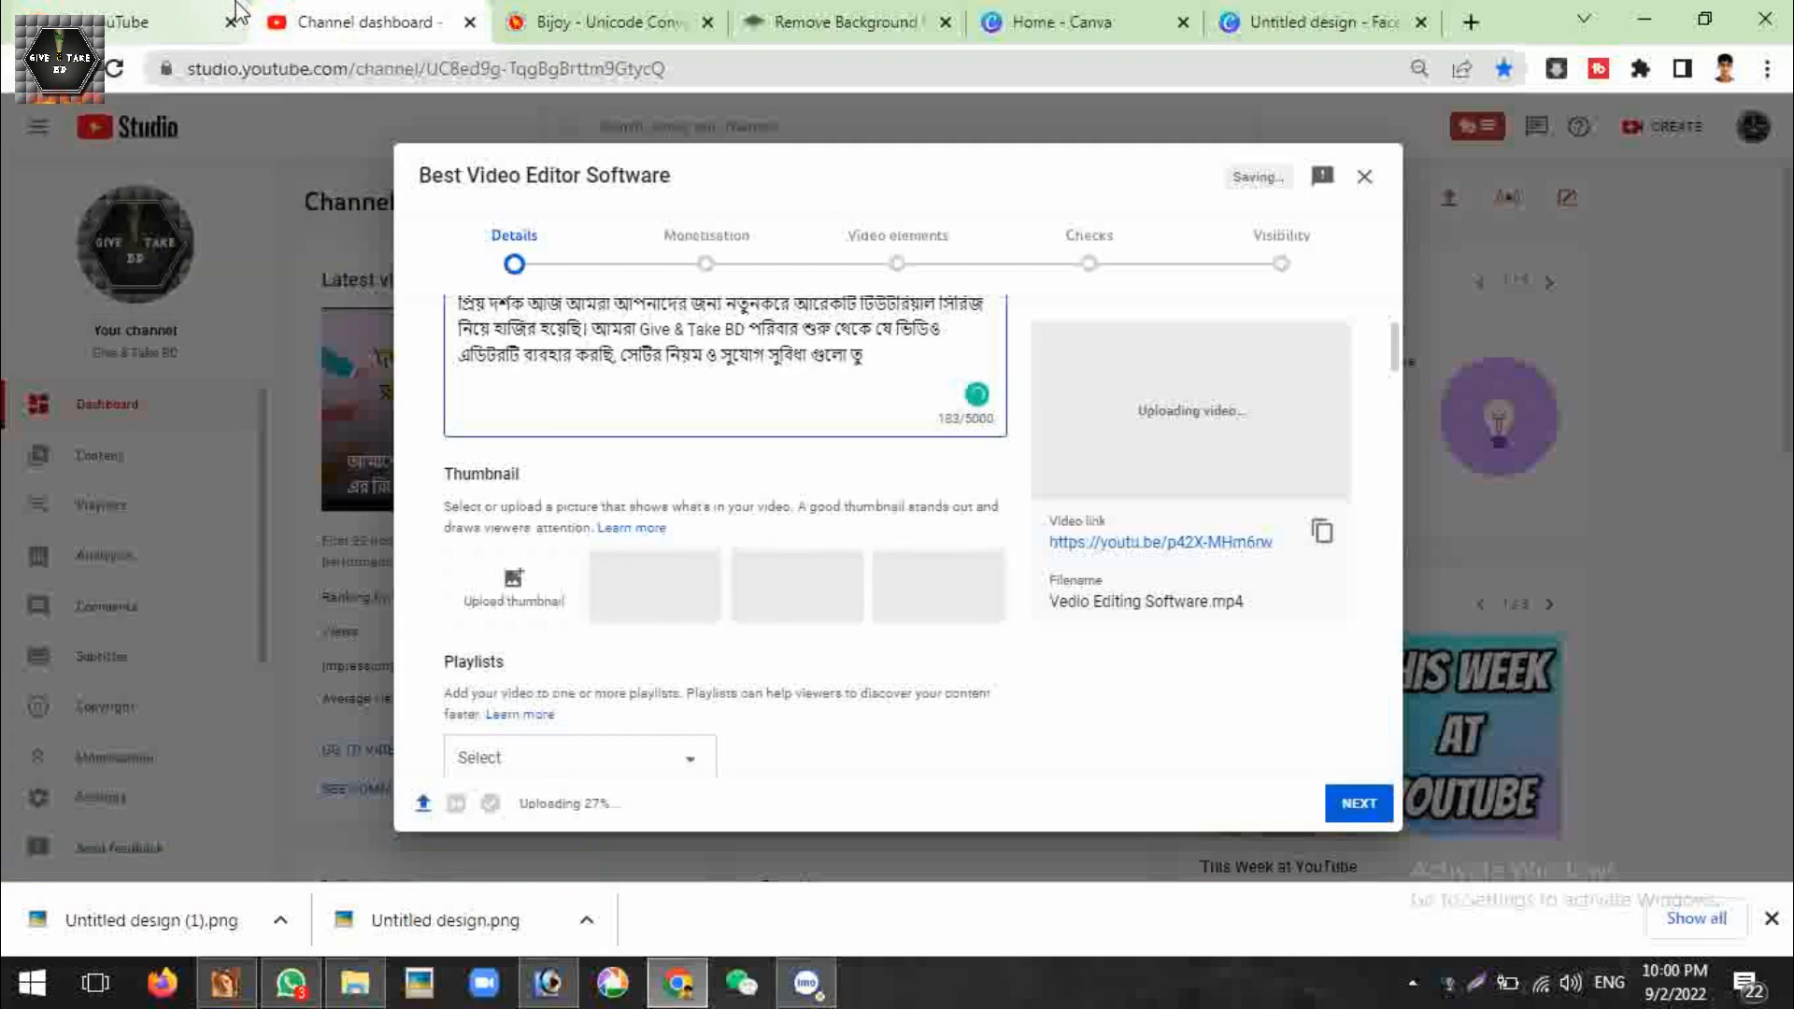
text(লে ধর)
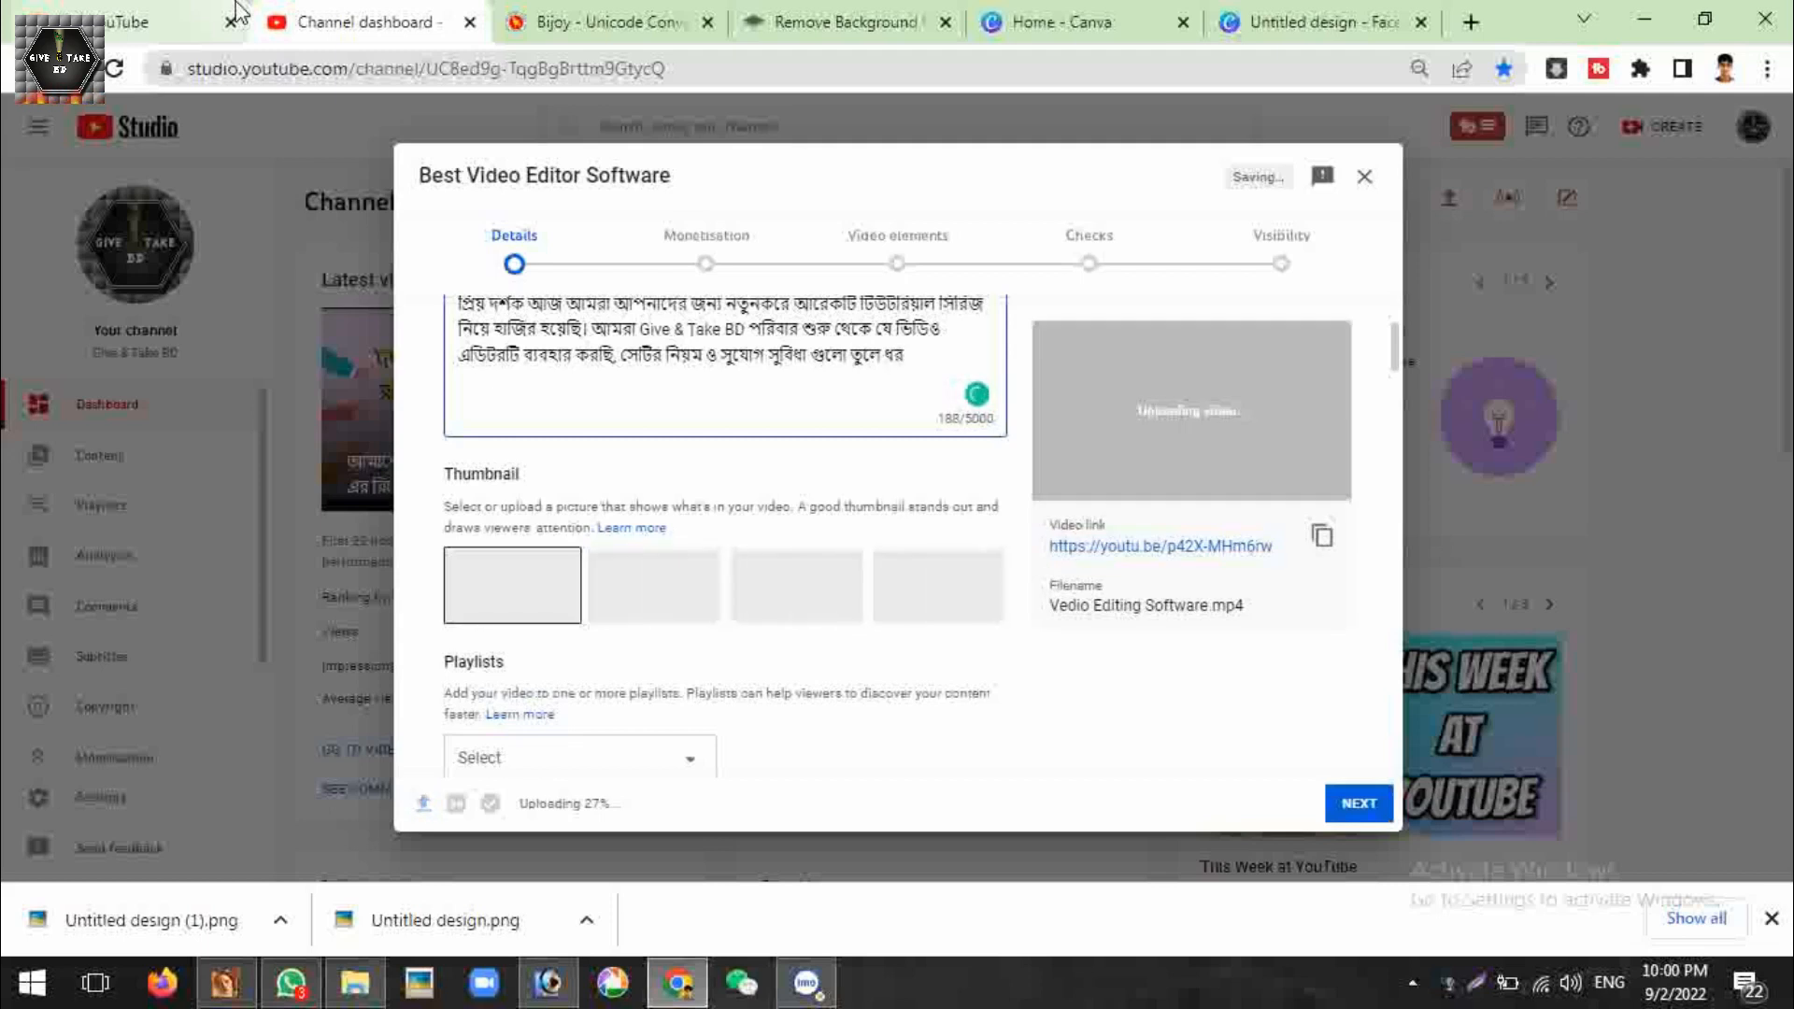
text(বো এই সিরি)
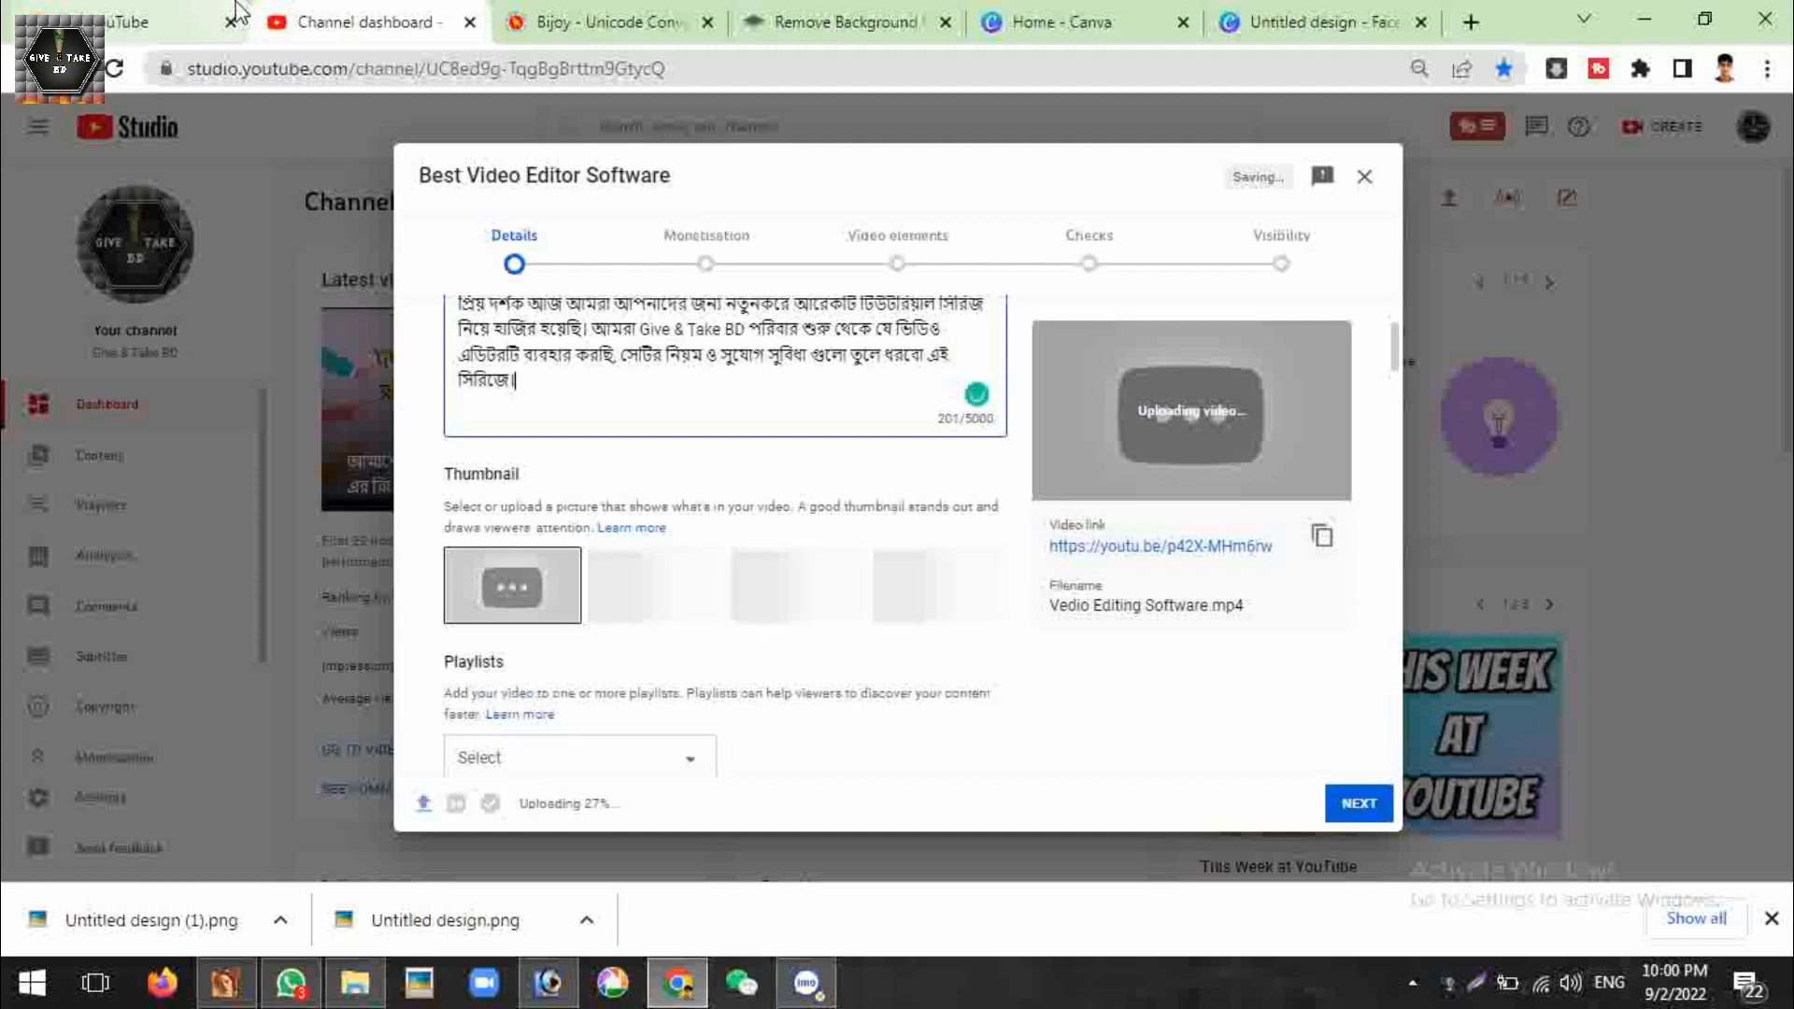
text(জে।)
Add a new line to the description reading "পুরো সিরিজের মধ্যে আজ থাকছে ১ম পর্ব।"
key(Return)
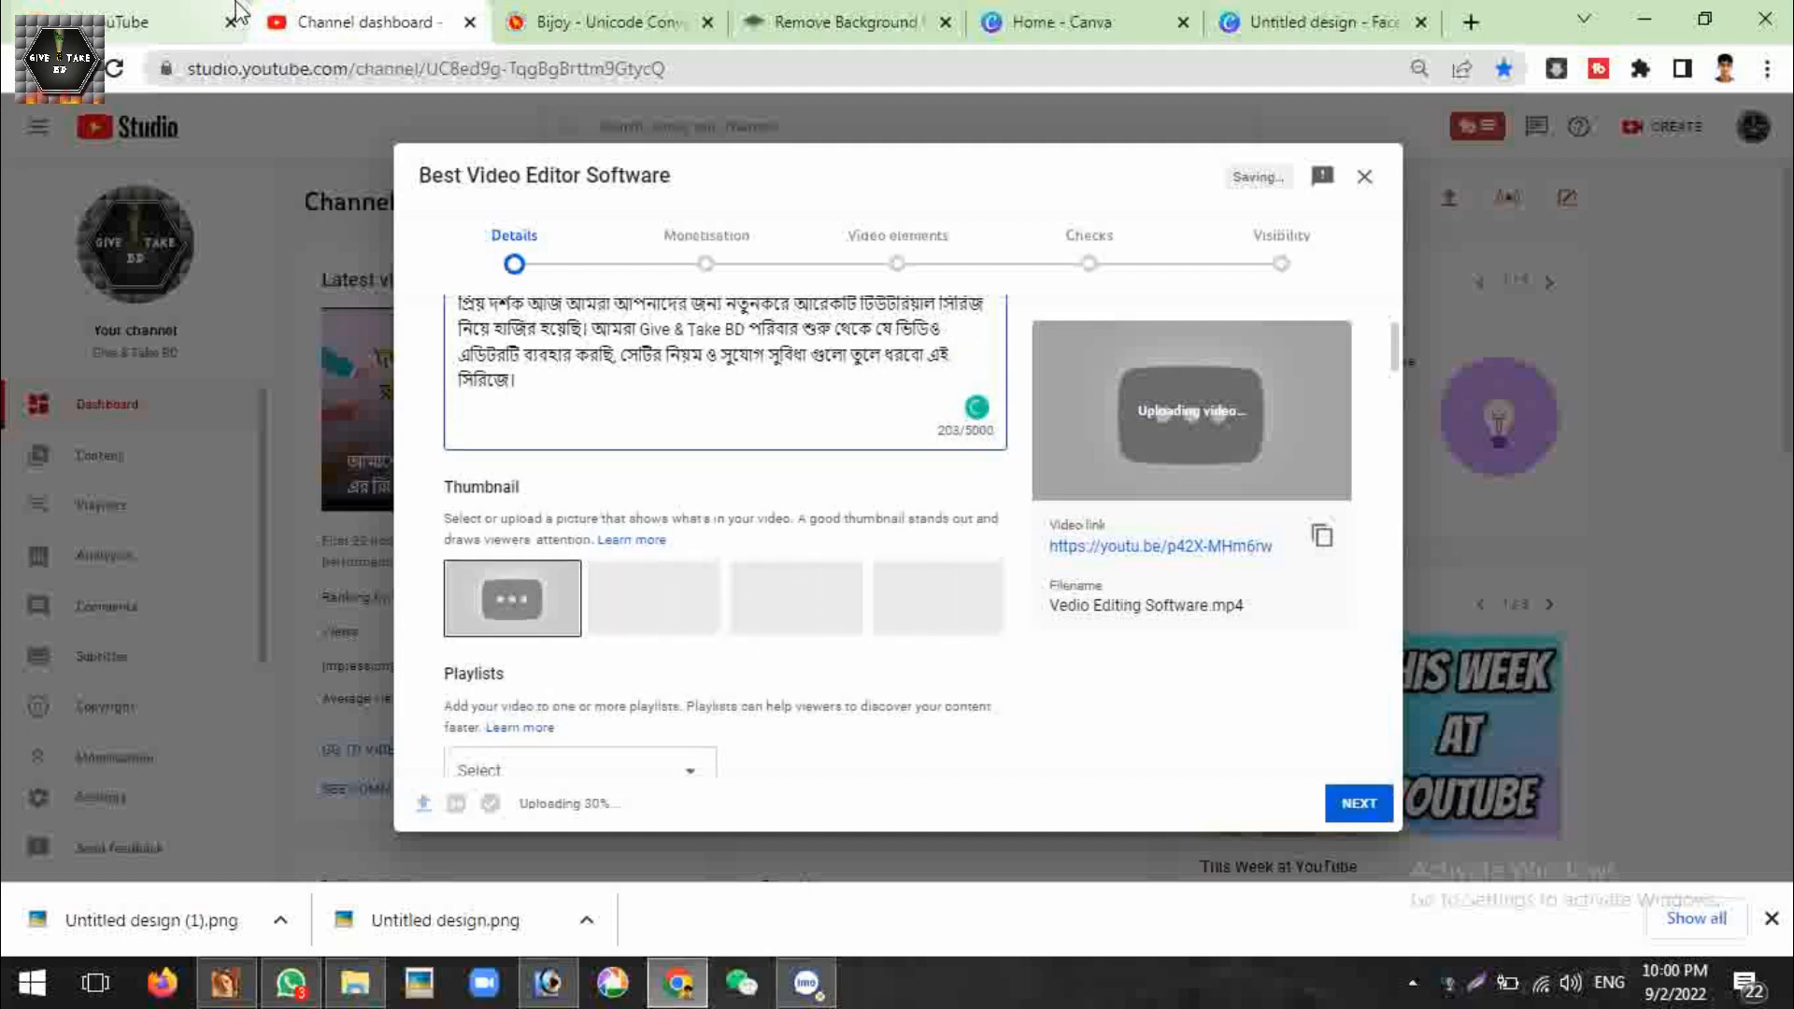
text(পুরো সিরিজের ম)
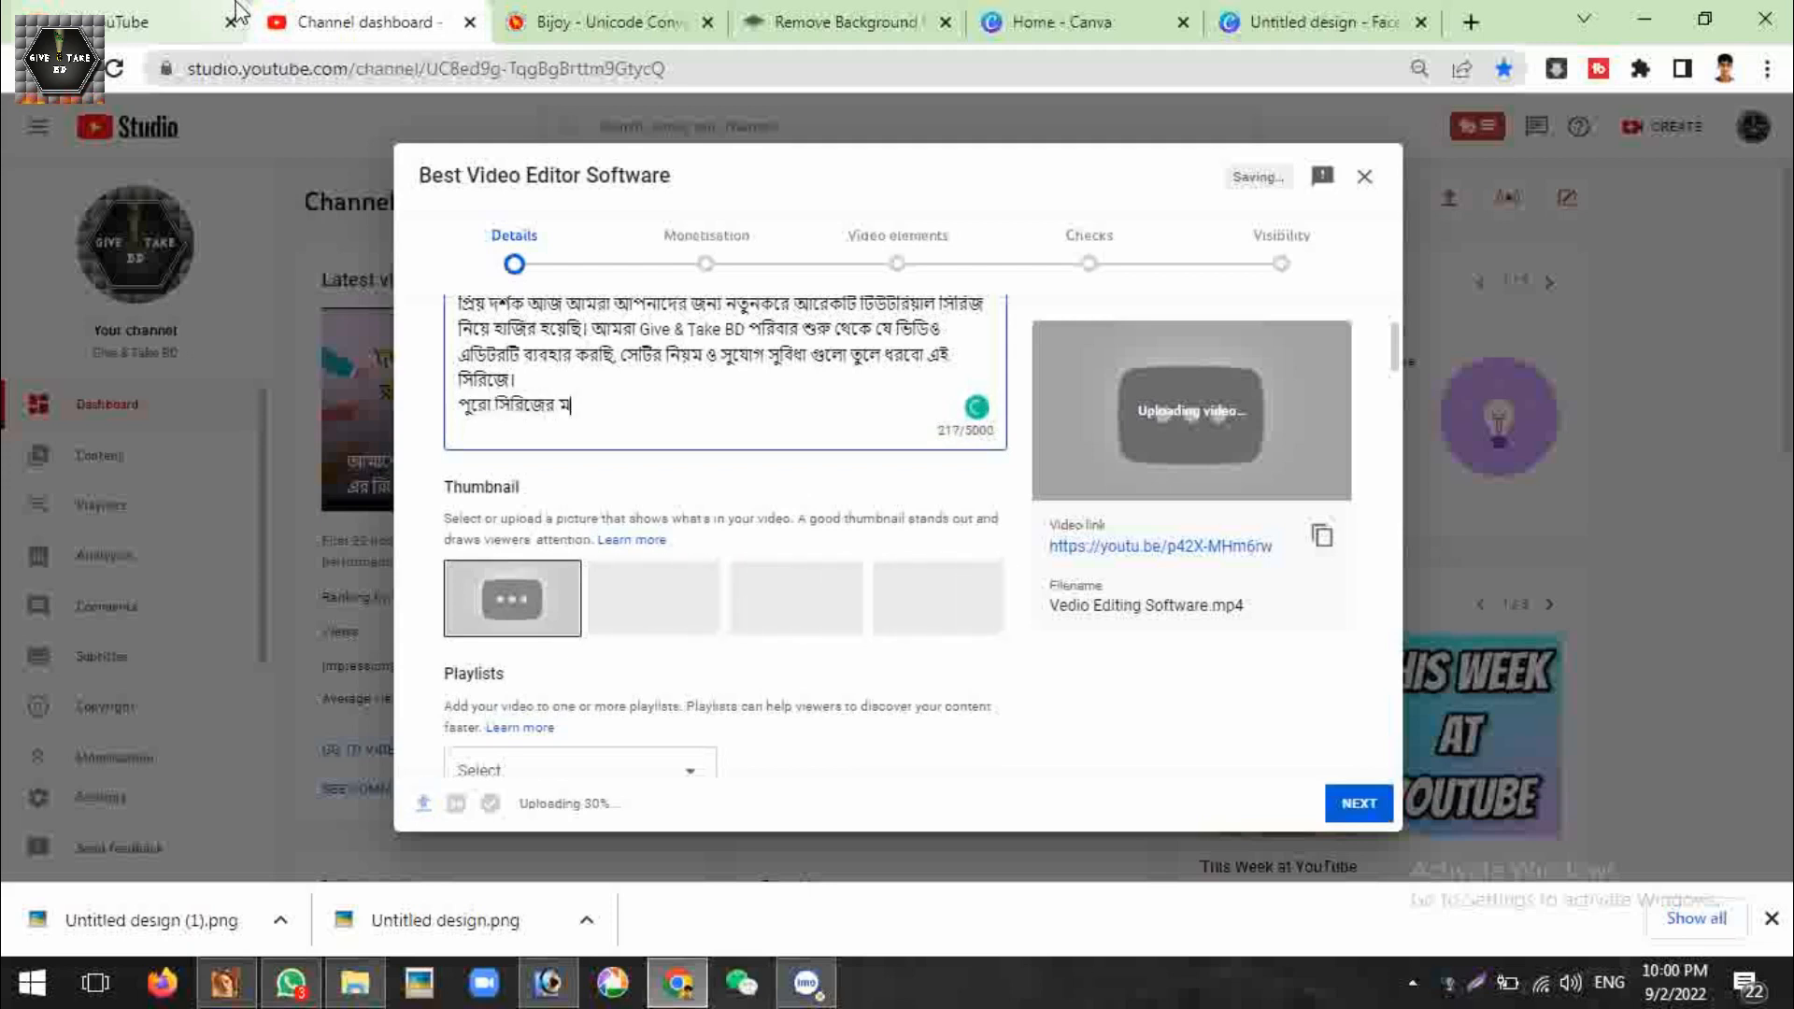
text(া)
key(BackSpace)
text(ধ্যে আজ থাকছে)
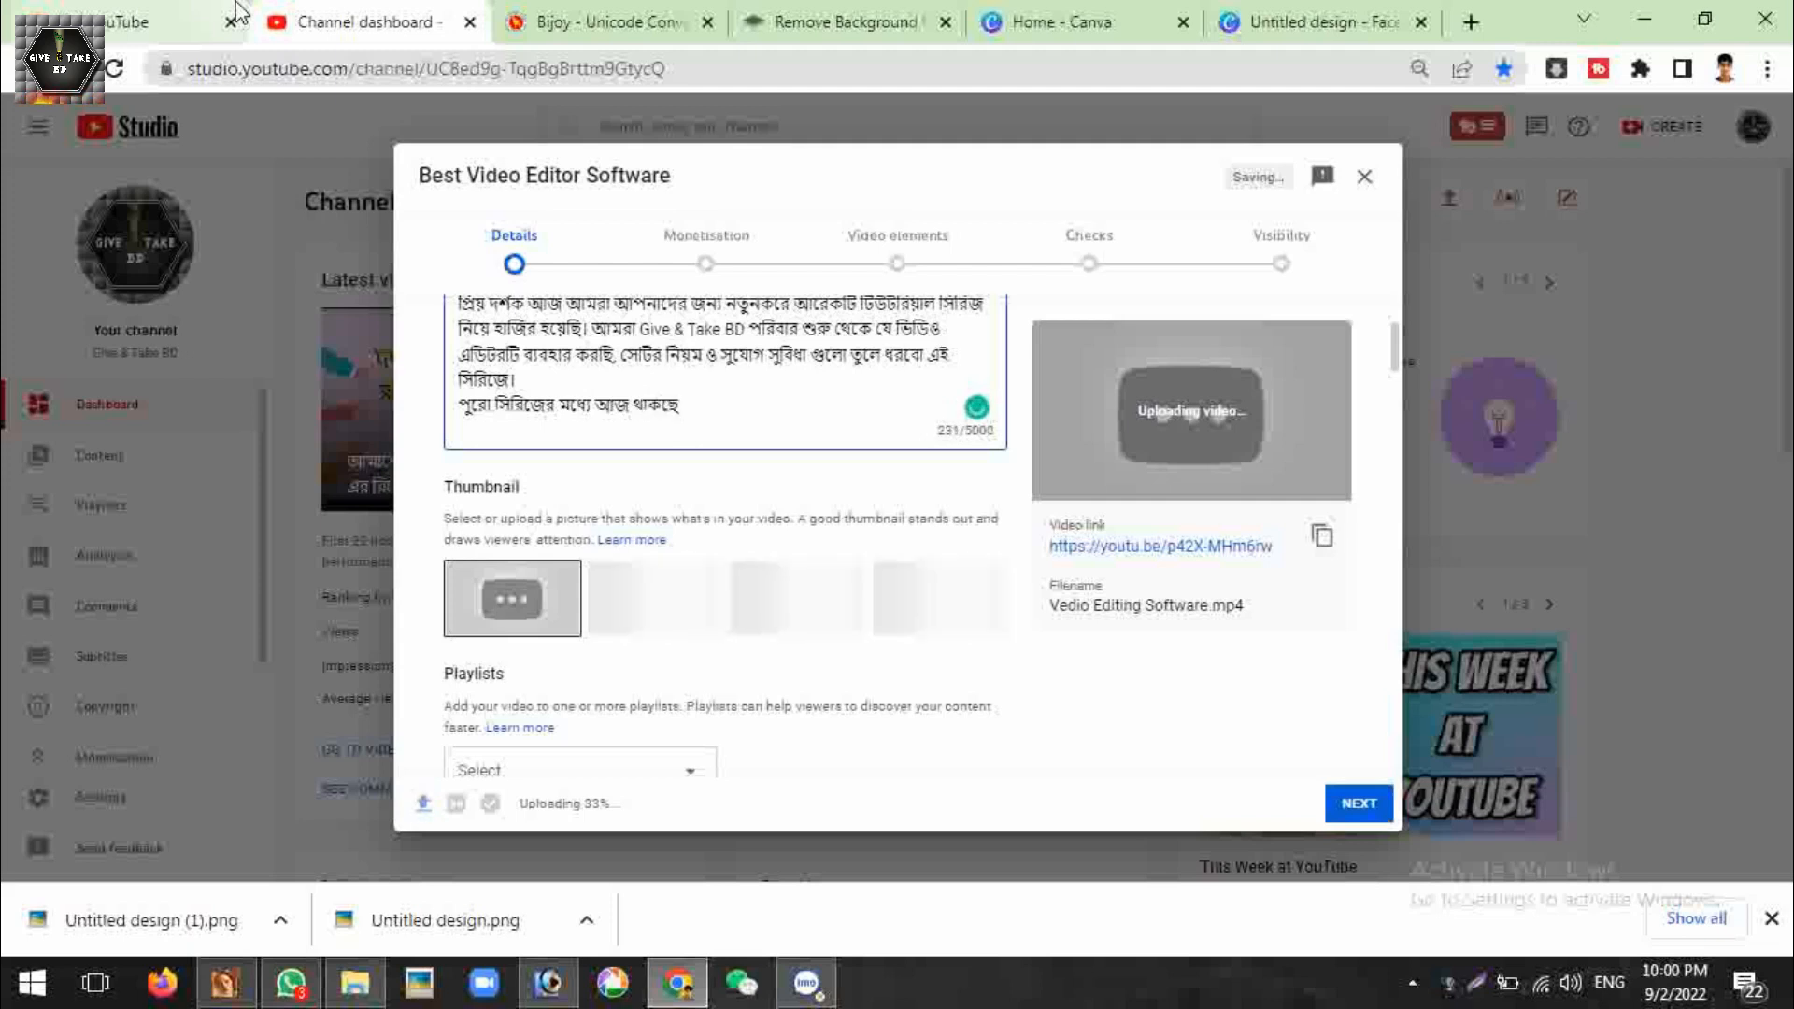
text( ১ম পর্ব)
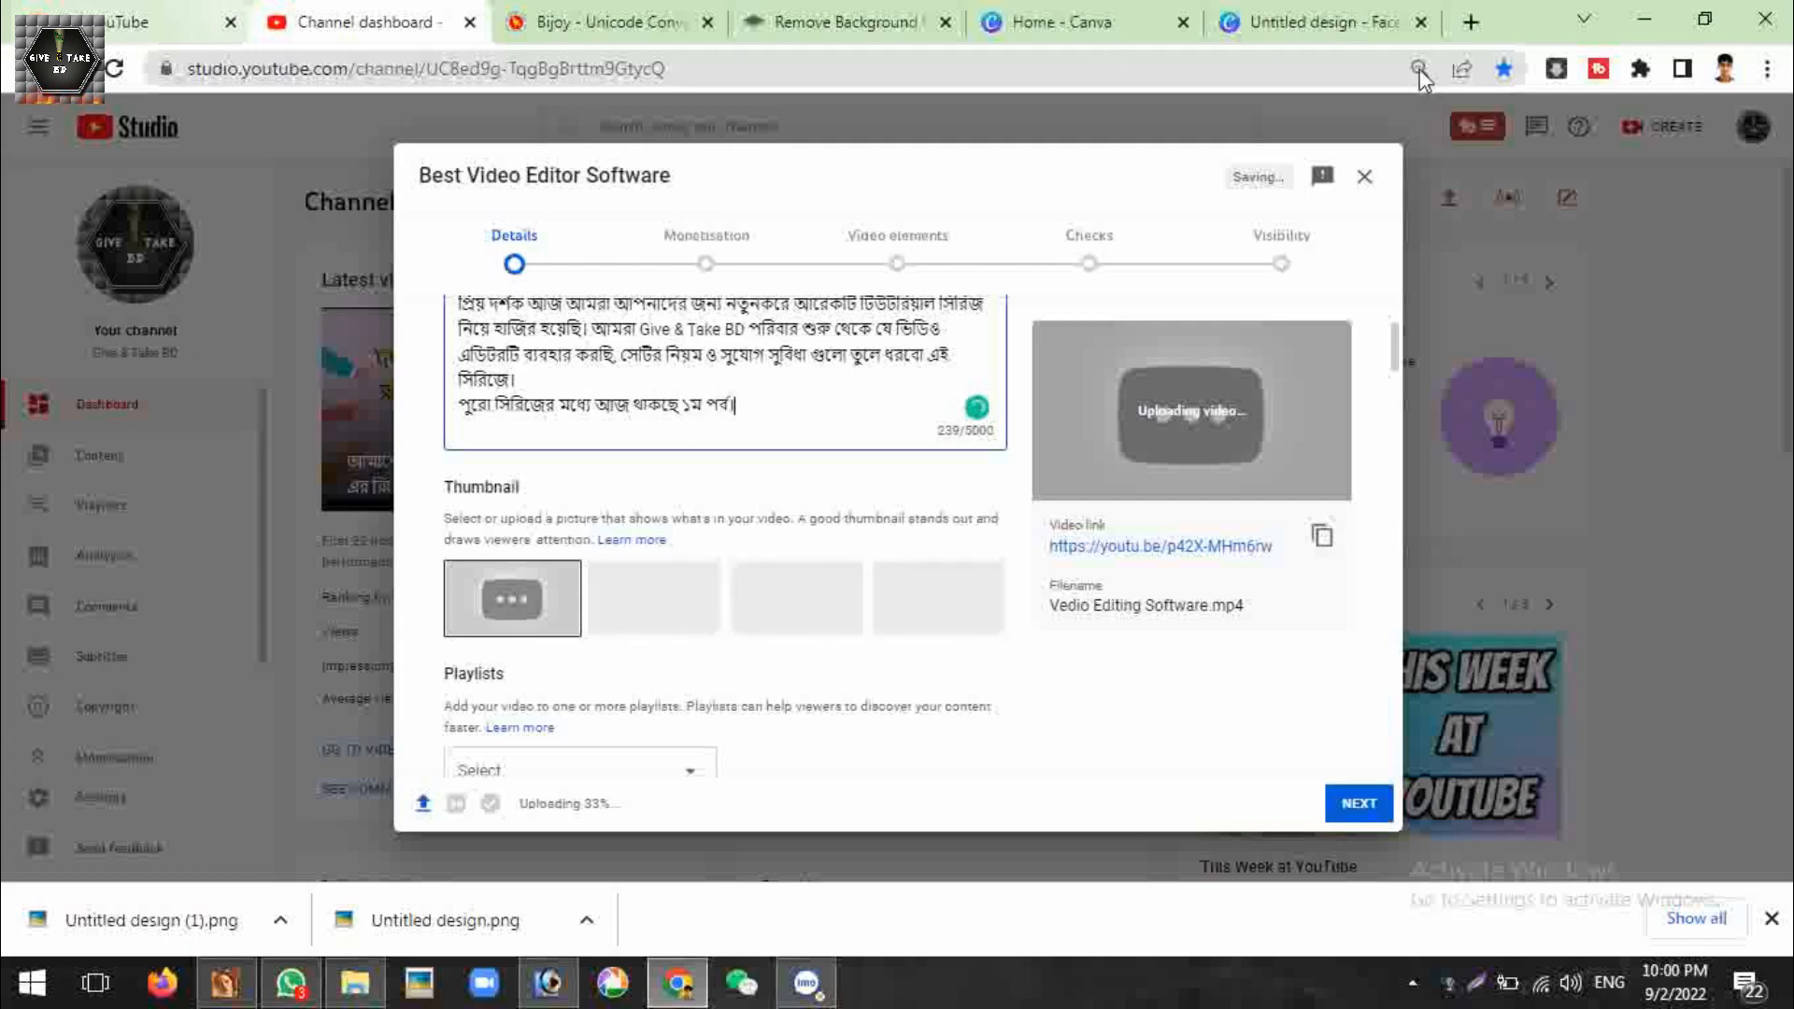
text(।)
Add a topic line to the description reading "ভিডিও টপিকস: best video editor software"
key(Return)
text(ভিডিও )
text(টপিক)
text(্স )
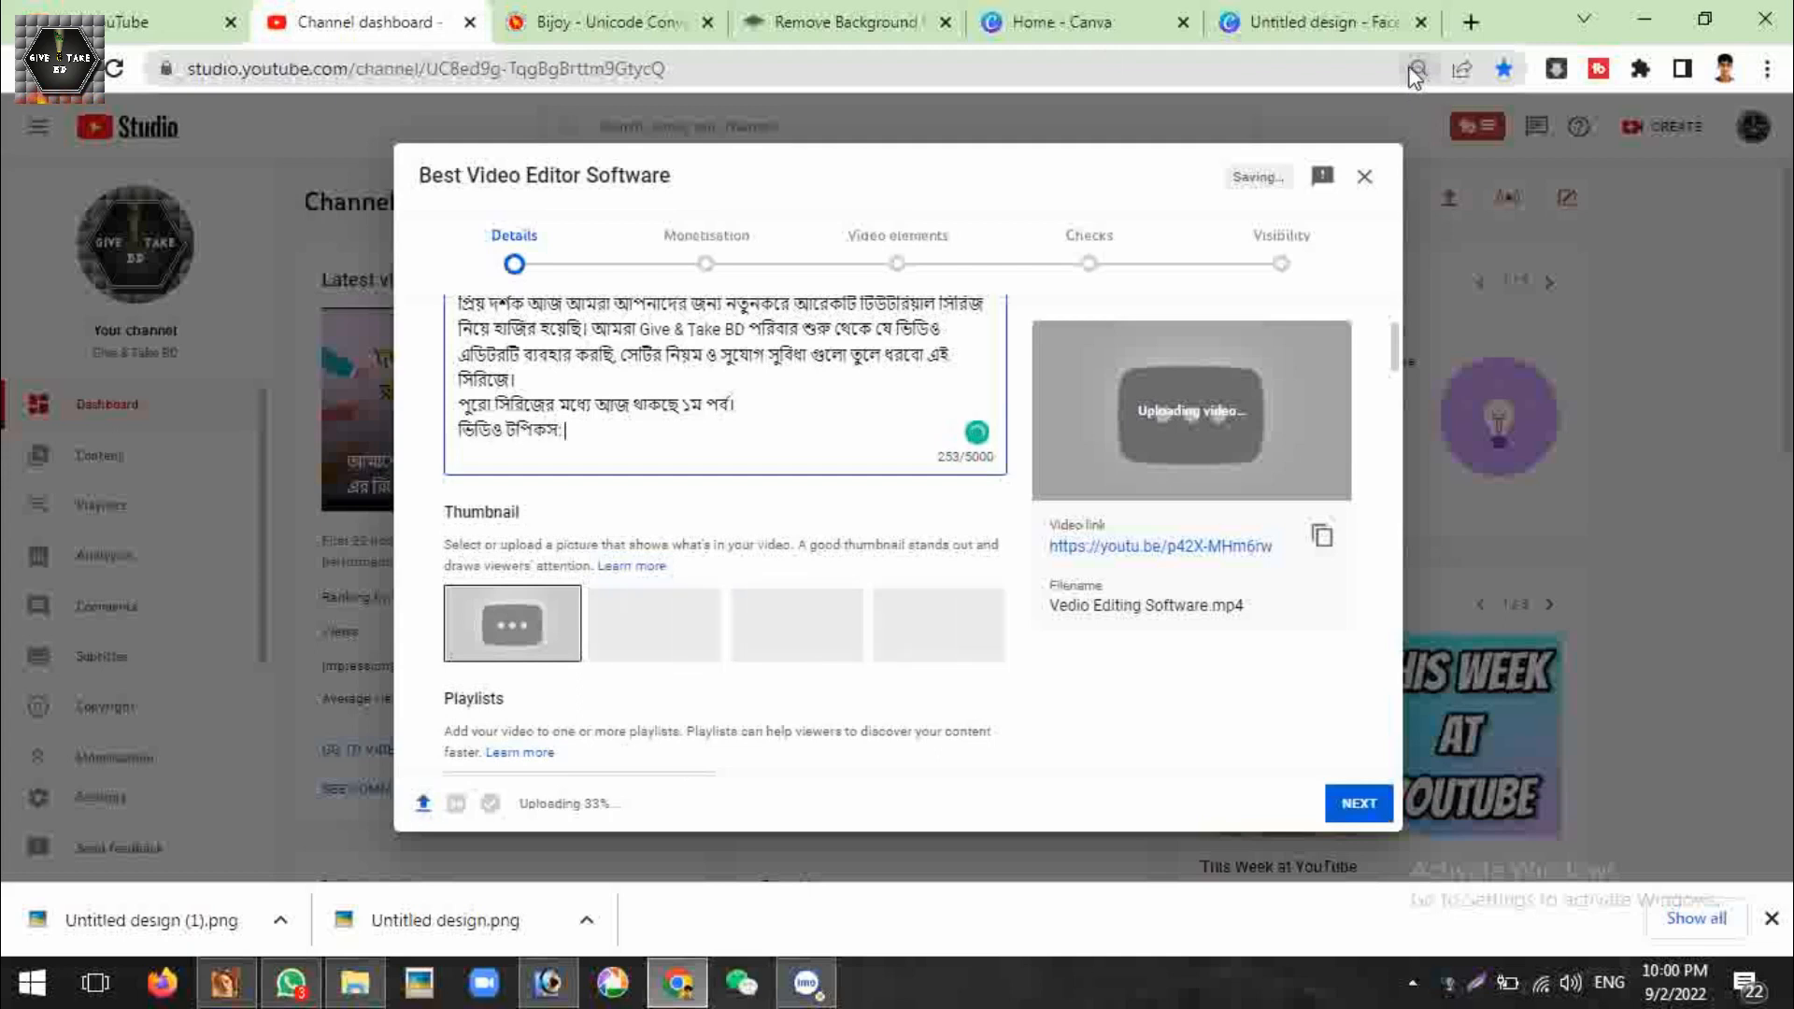
text(:)
text(best video editor software)
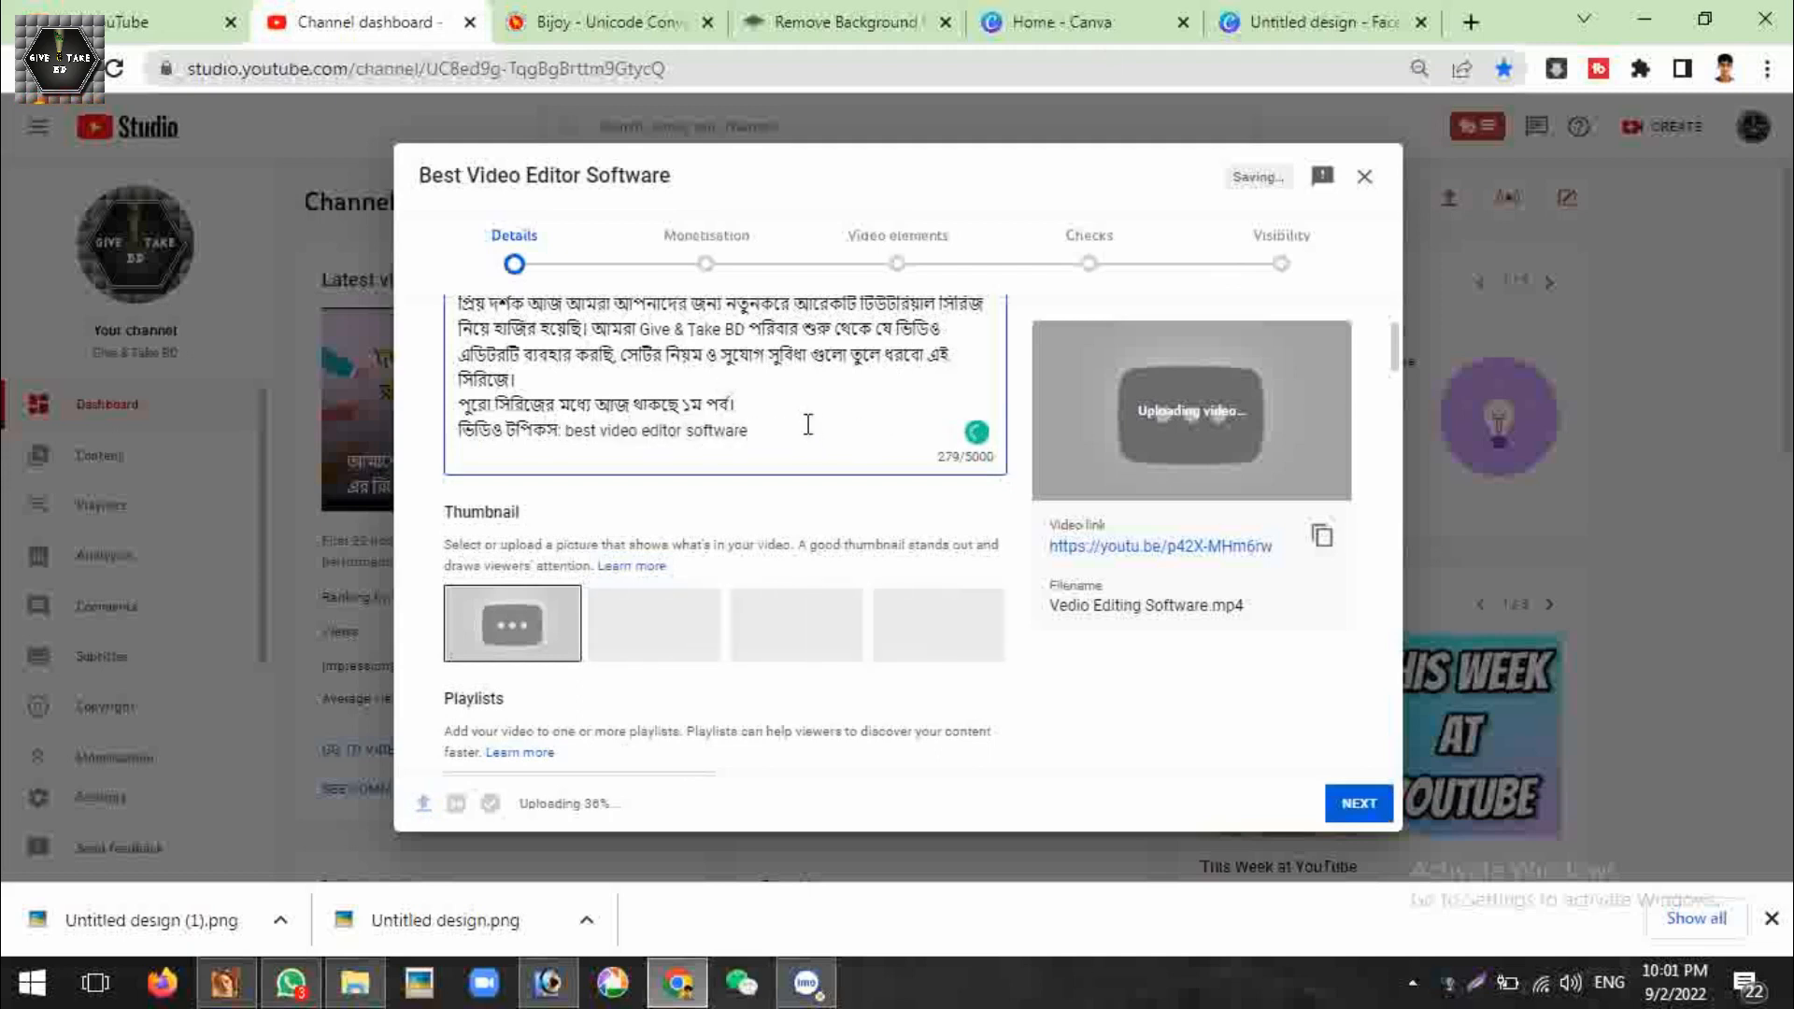
Begin a hashtag line below the topic line with the suggested hashtag #bestvideoeditorapp
key(Return)
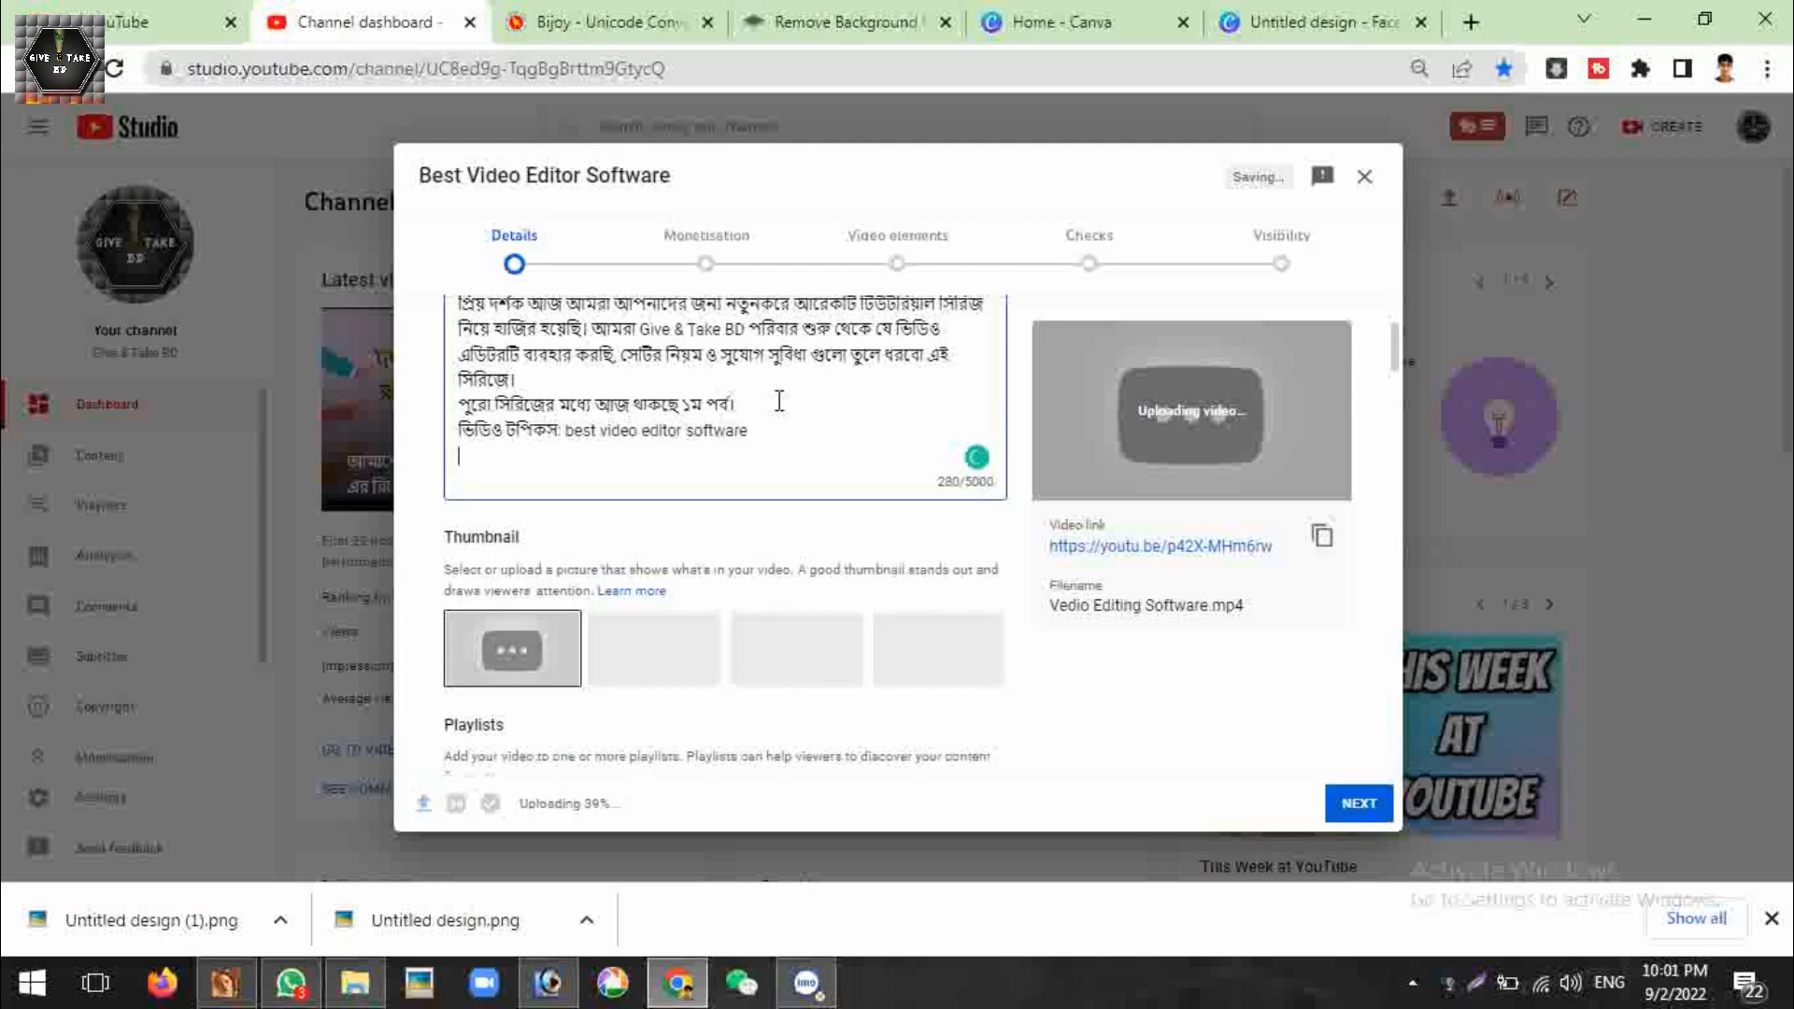
text(#পডুটরষ)
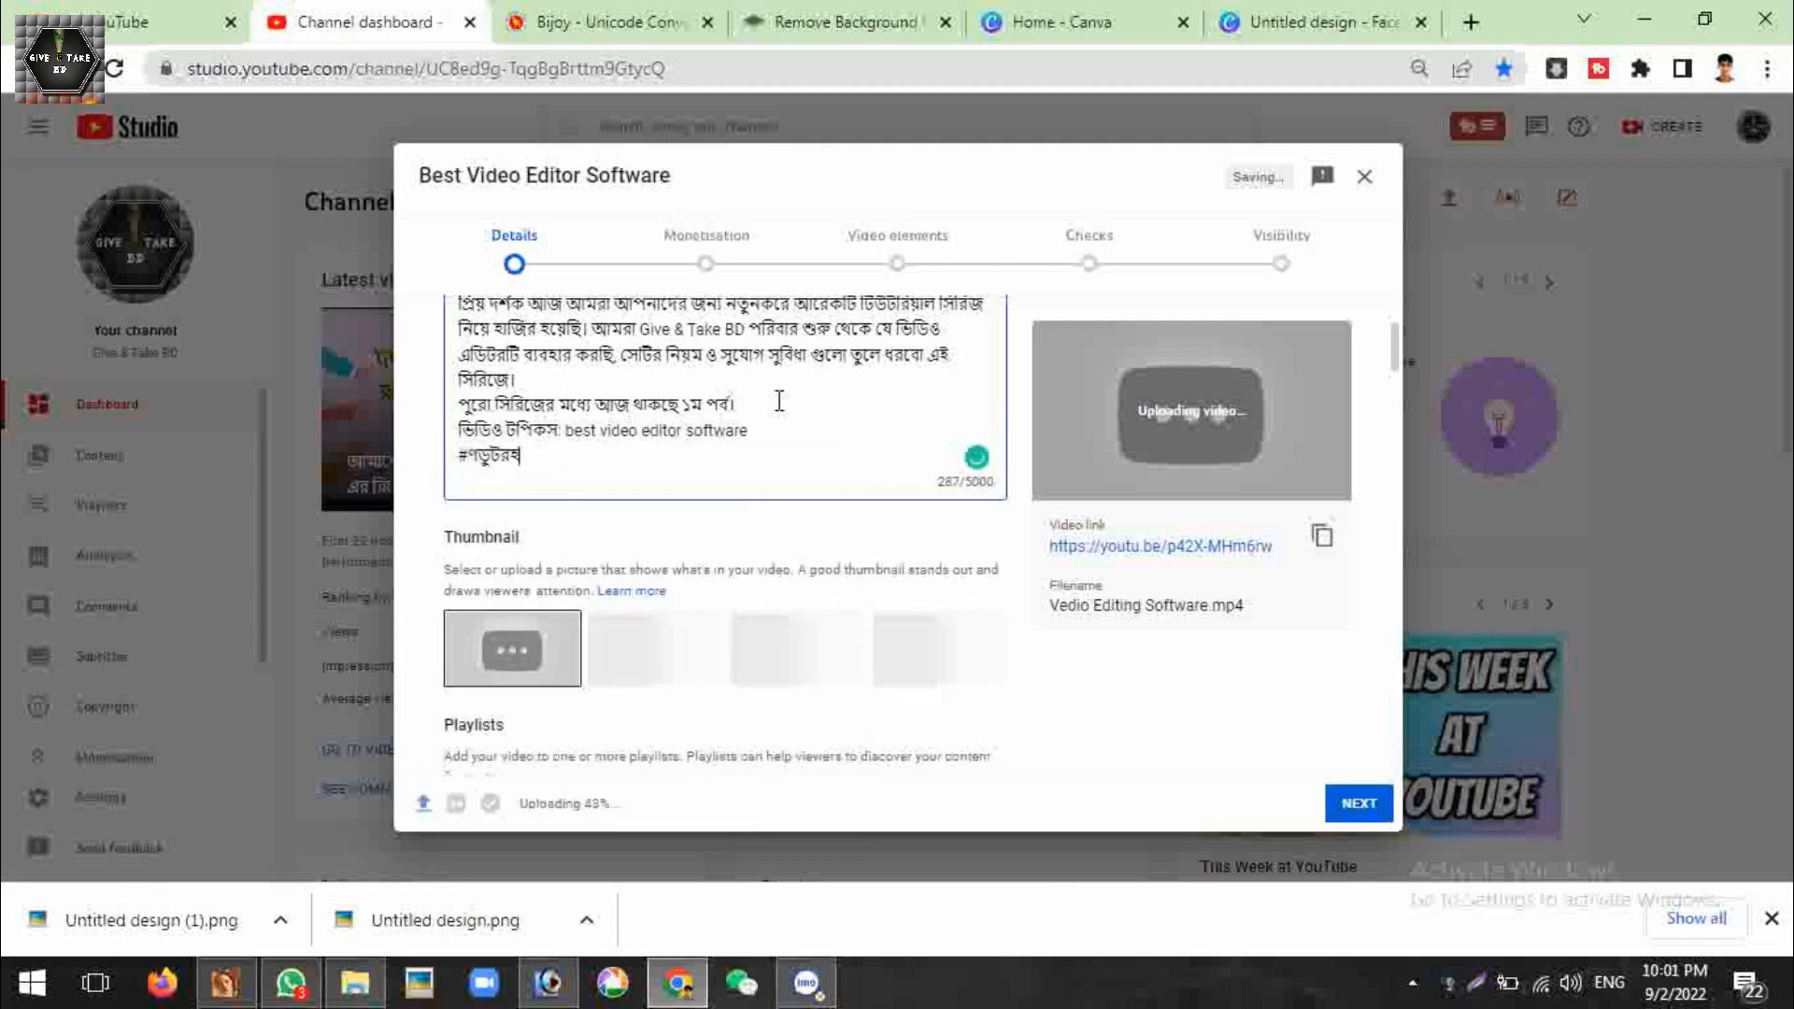
key(BackSpace)
text(হডিগ)
key(BackSpace)
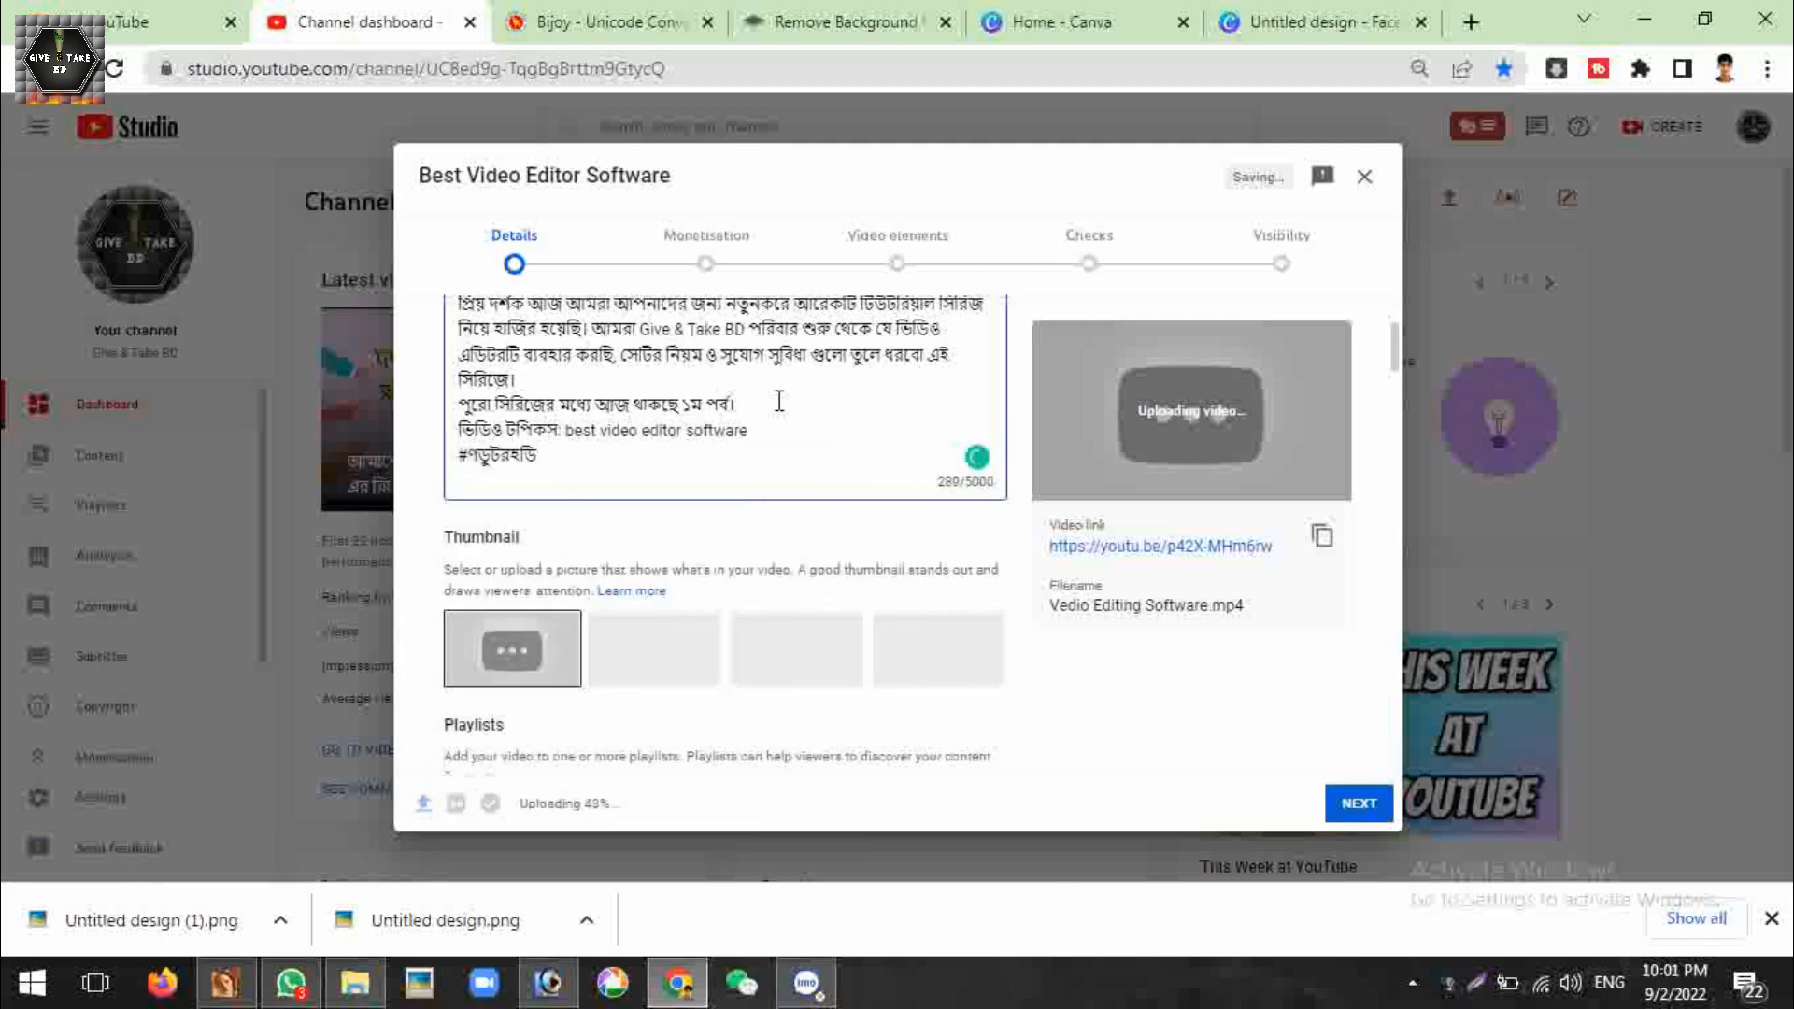
key(BackSpace)
key(BackSpace)
key(BackSpace)
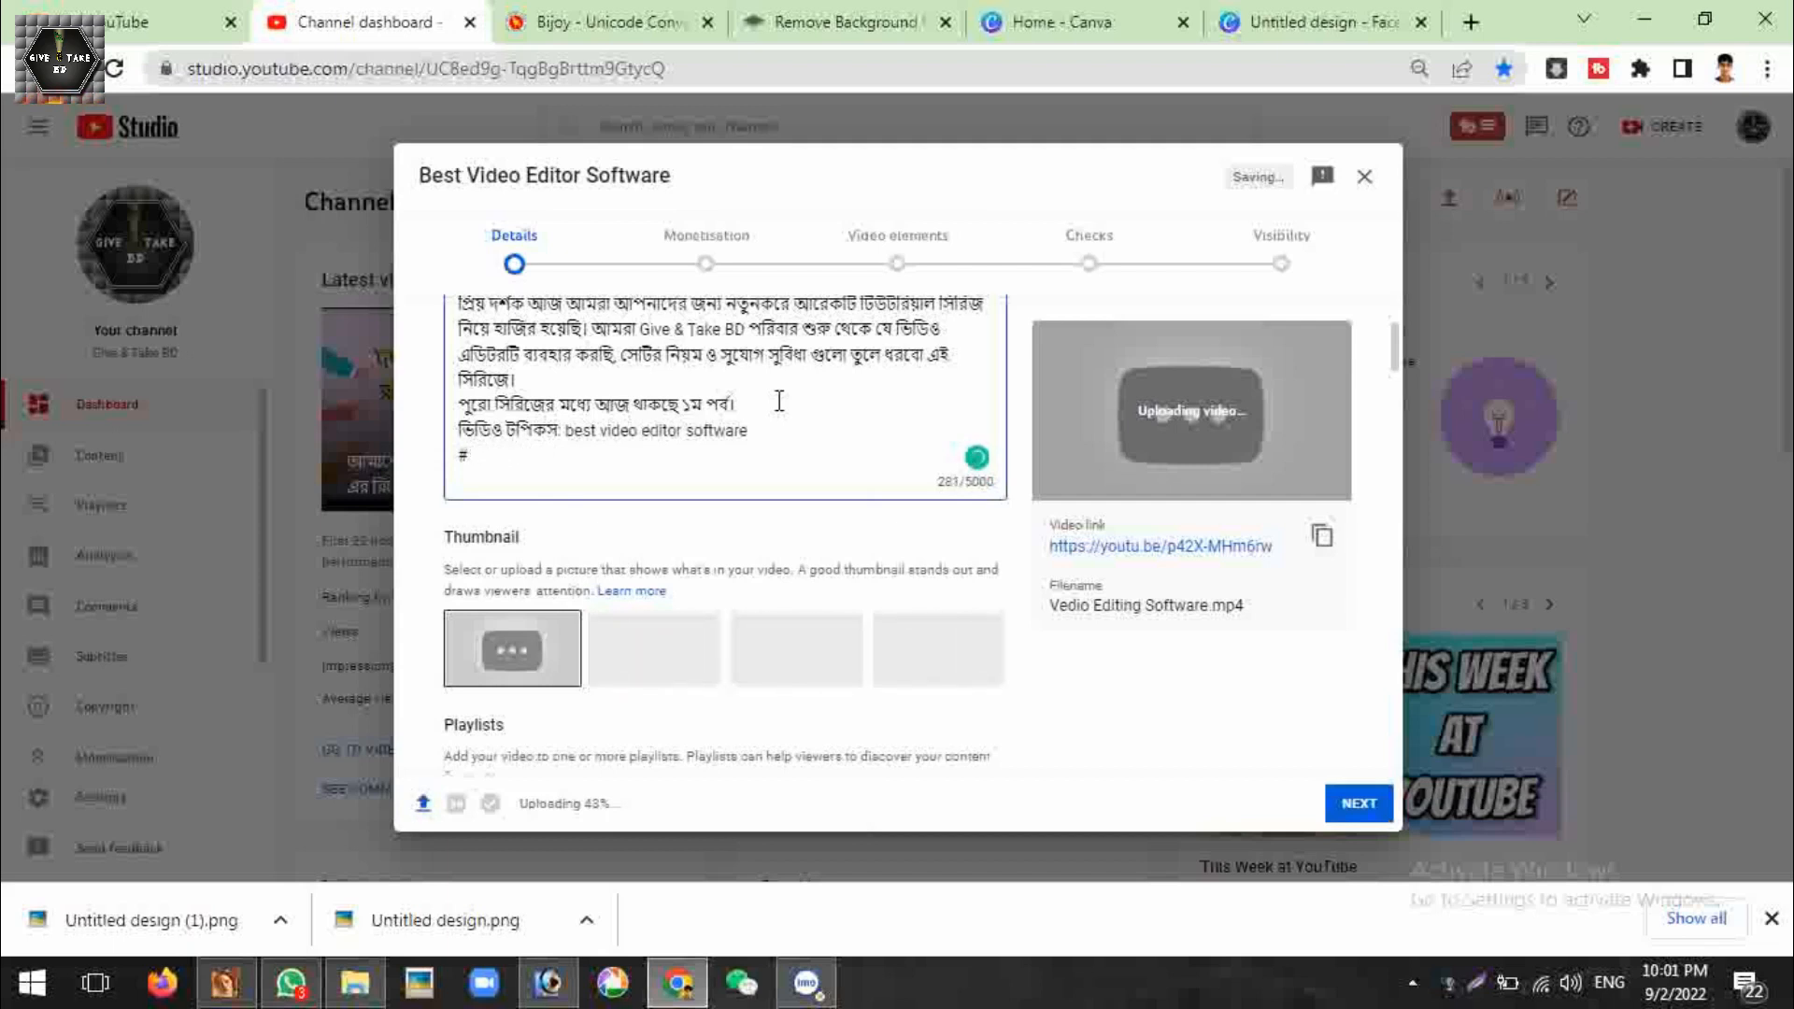
text(Be)
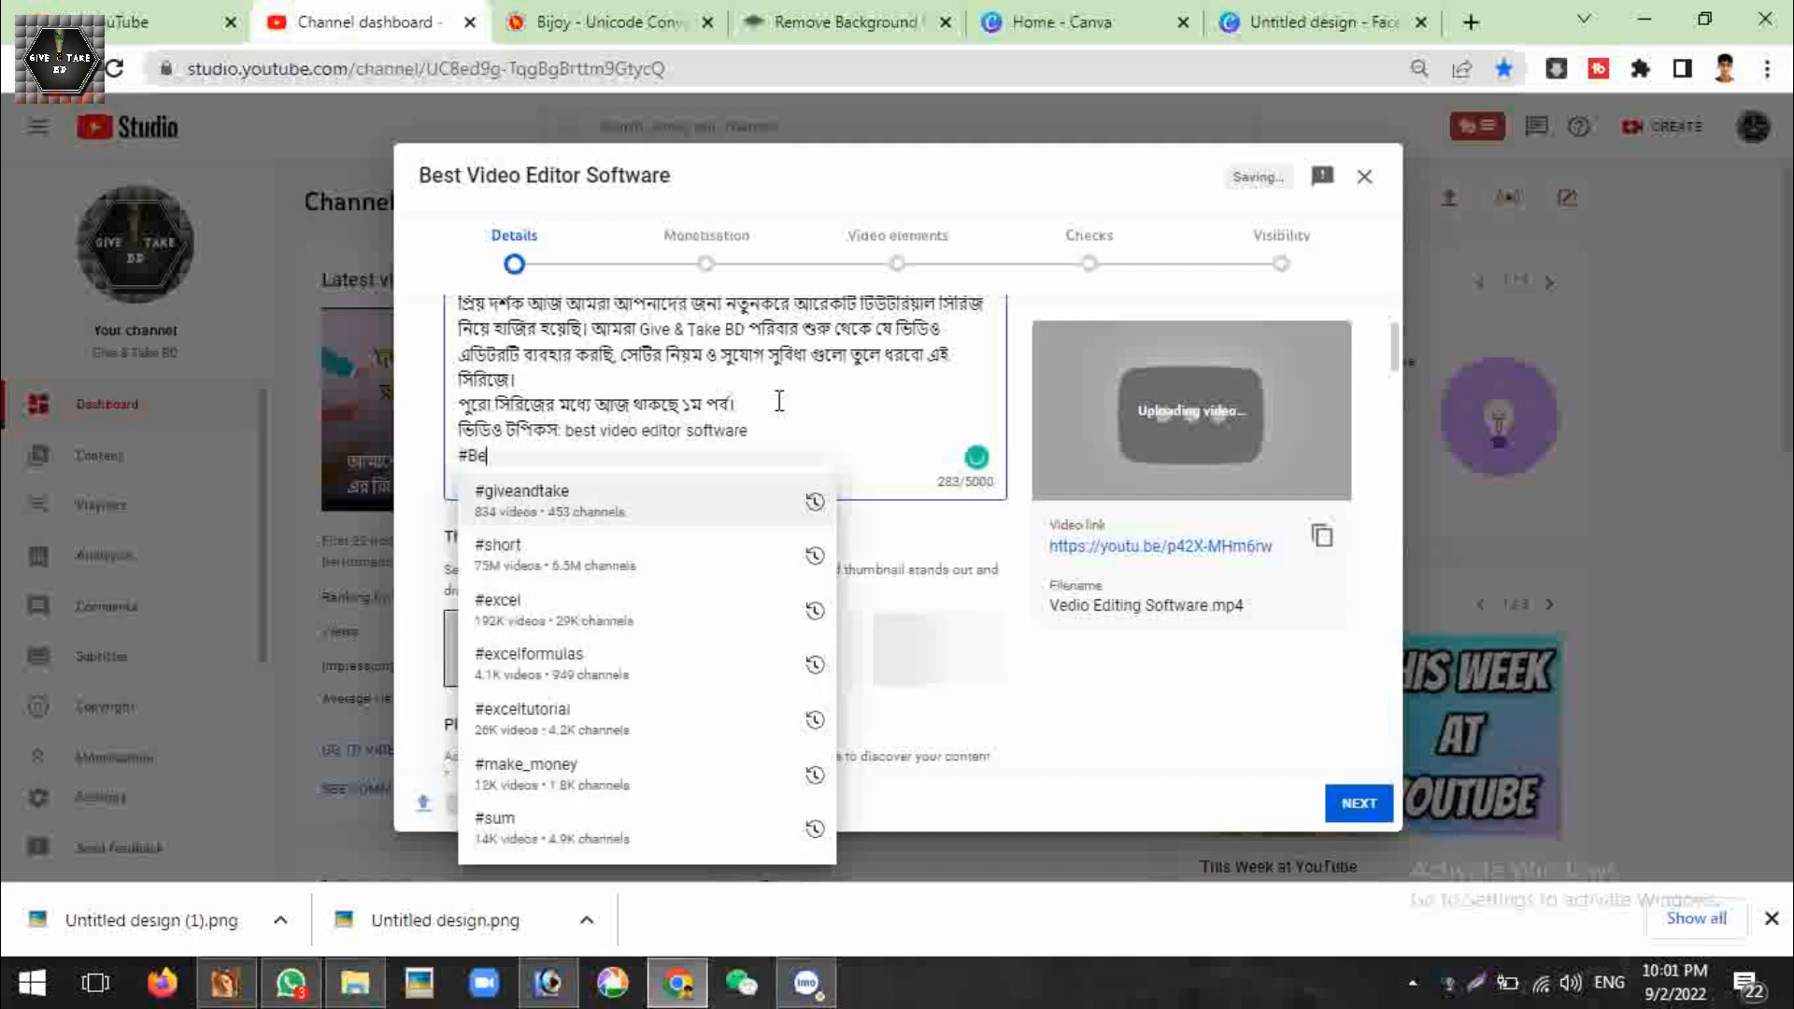
text(stvideoedi)
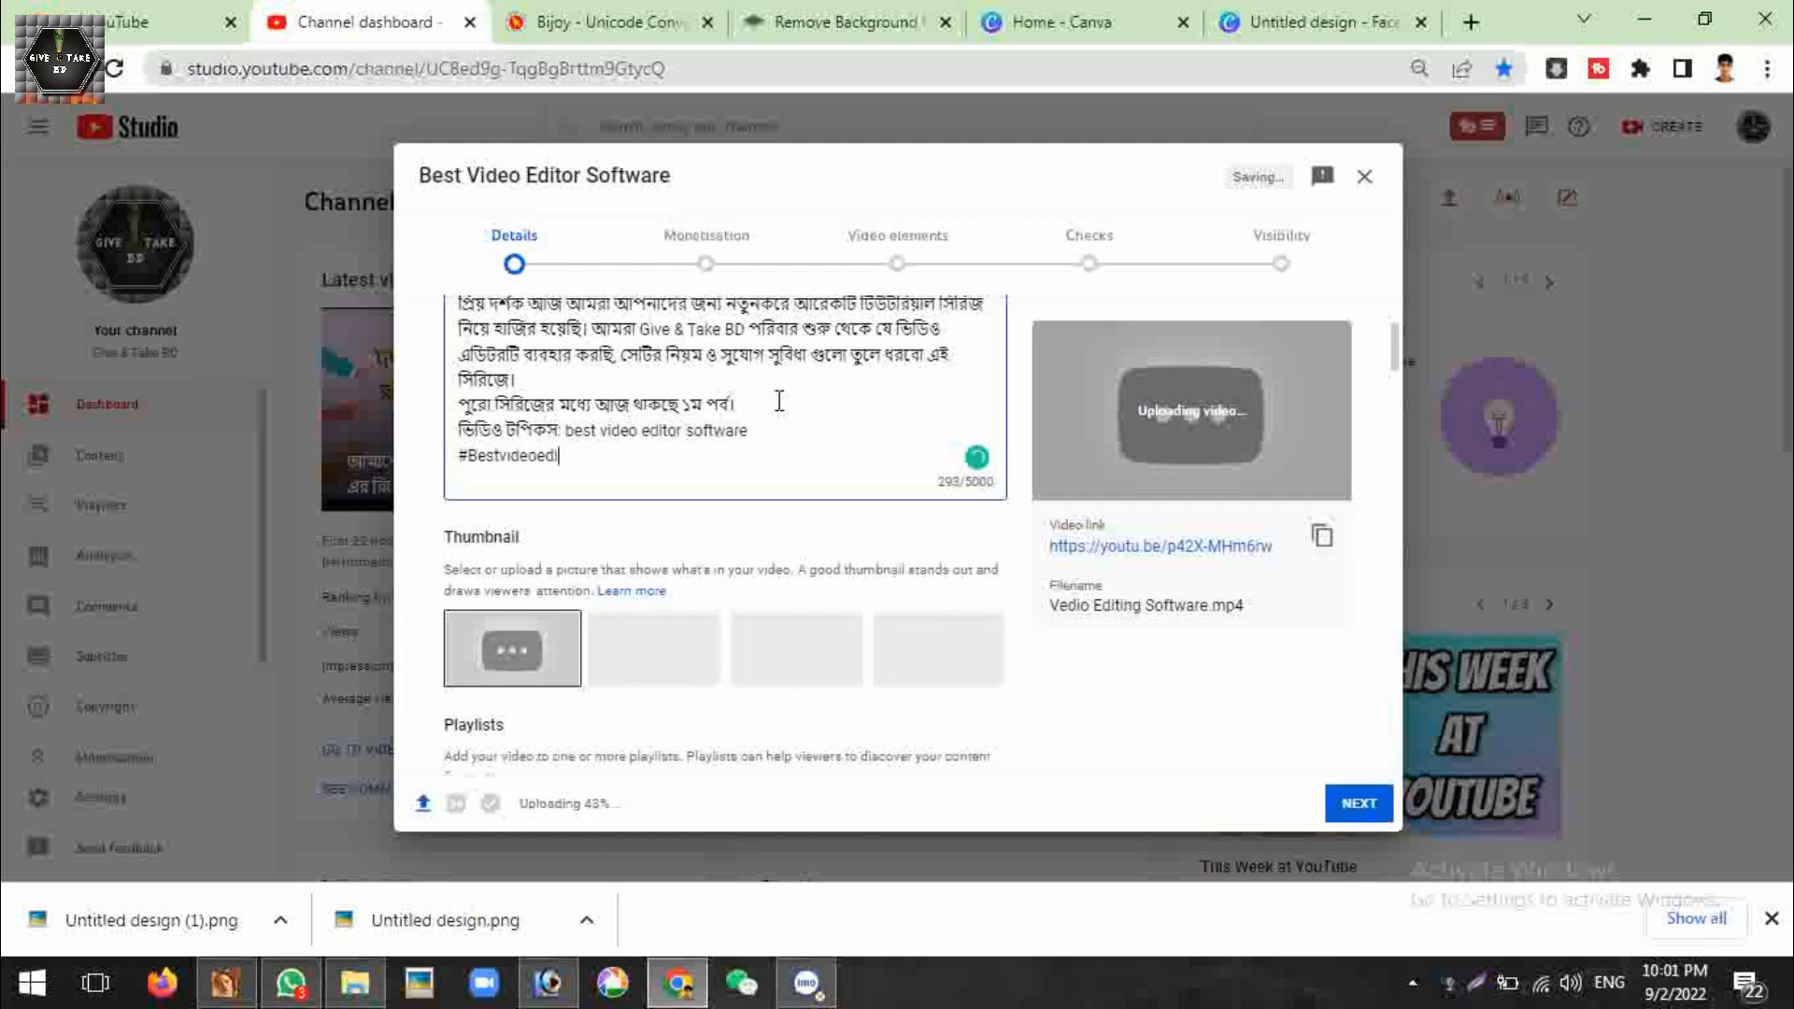
text(tor)
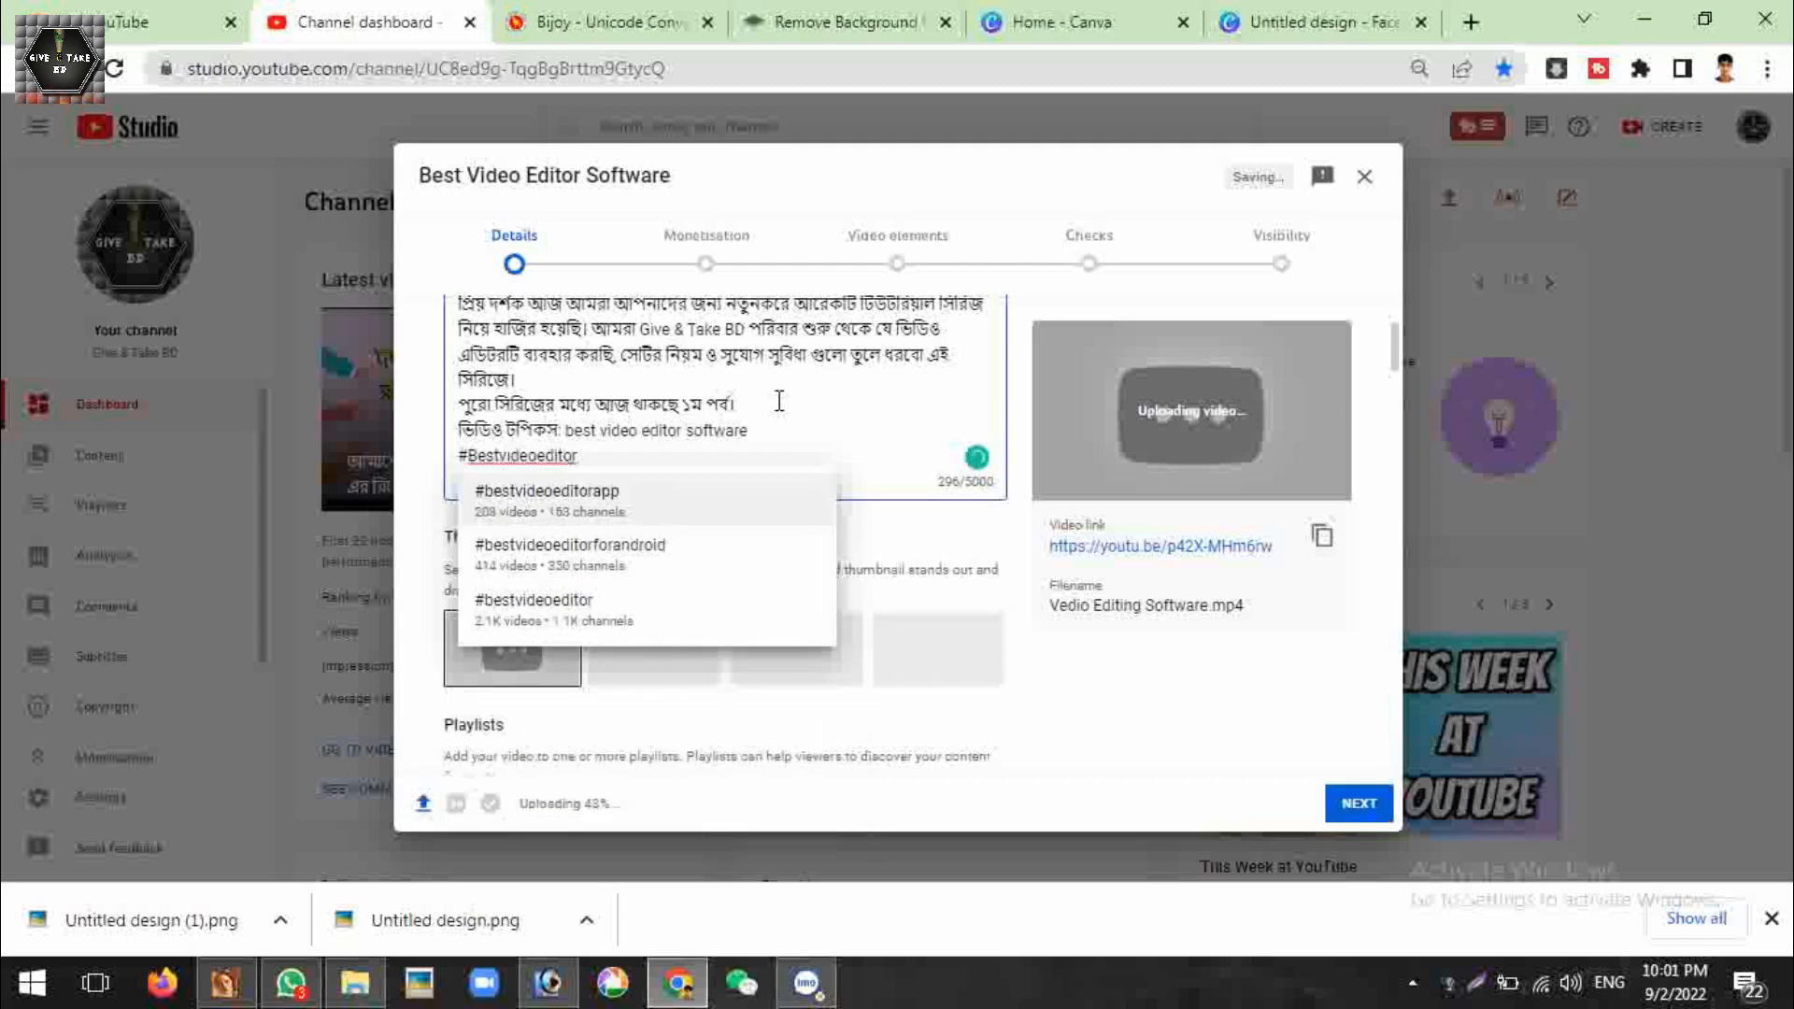
key(Return)
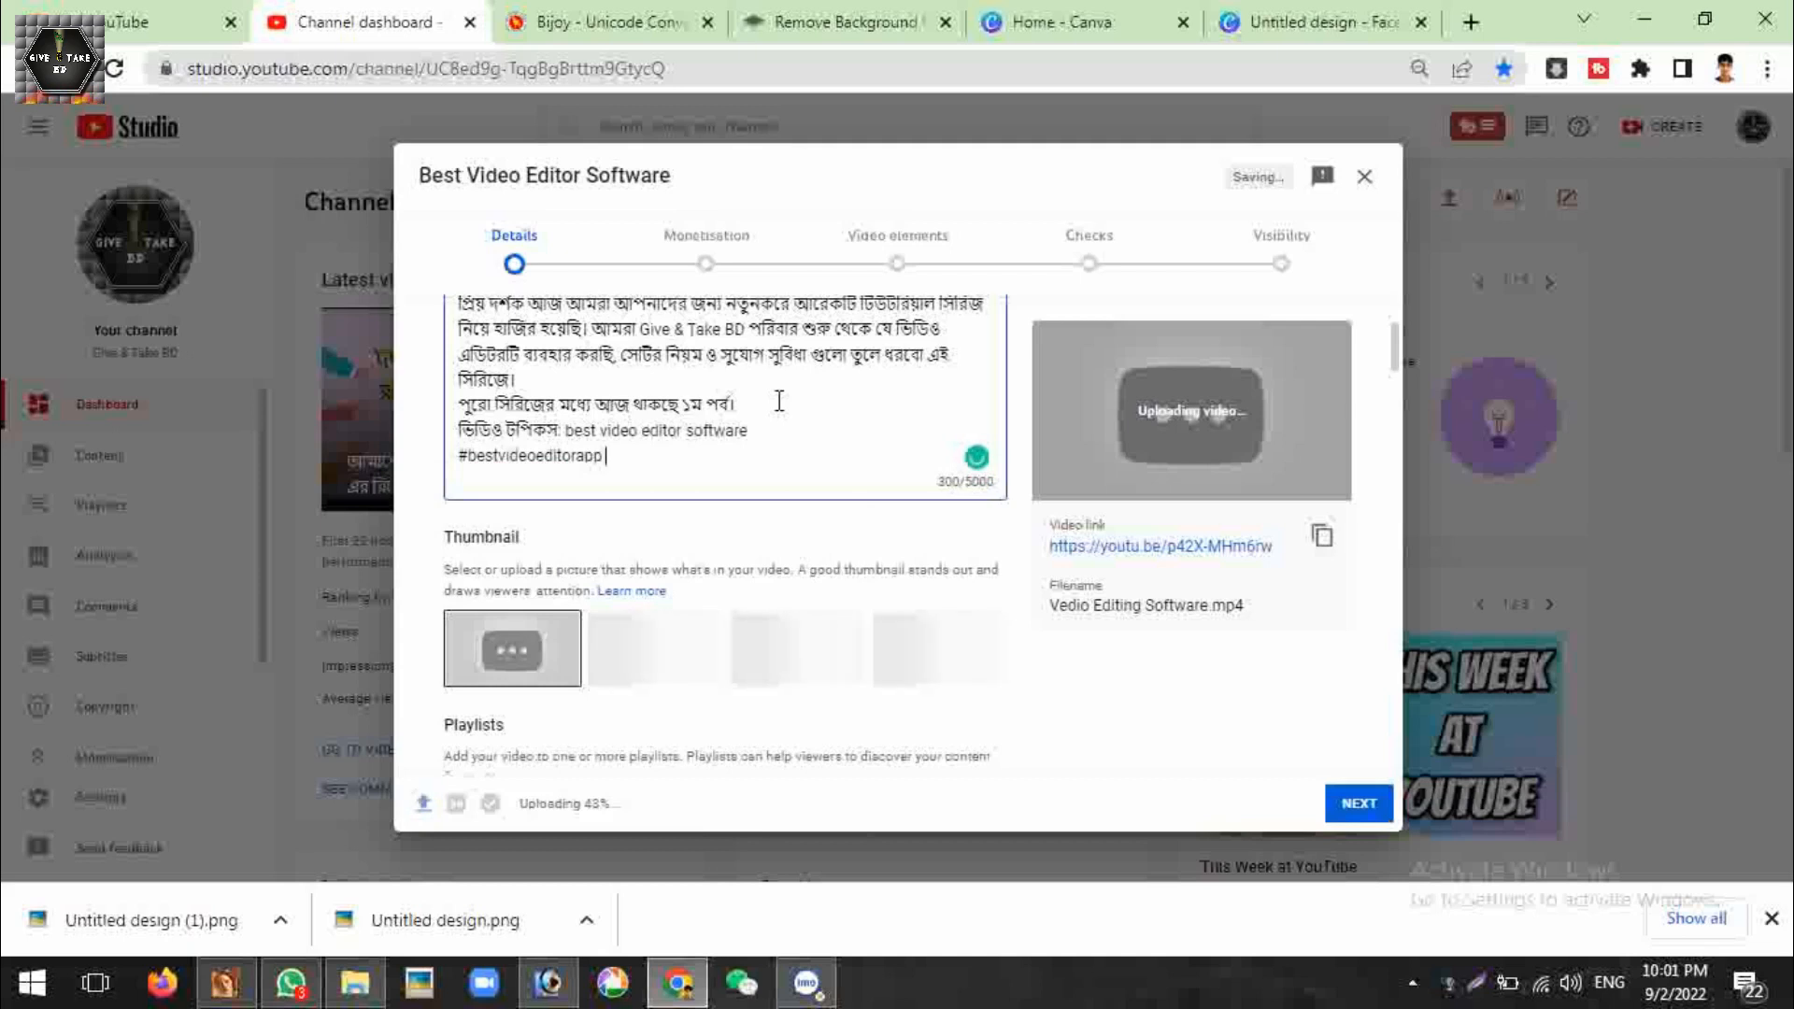
Append the suggested hashtags #bestvideo and #bestvideoeditingapplication to the hashtag line
text(#Bestvideo)
key(Return)
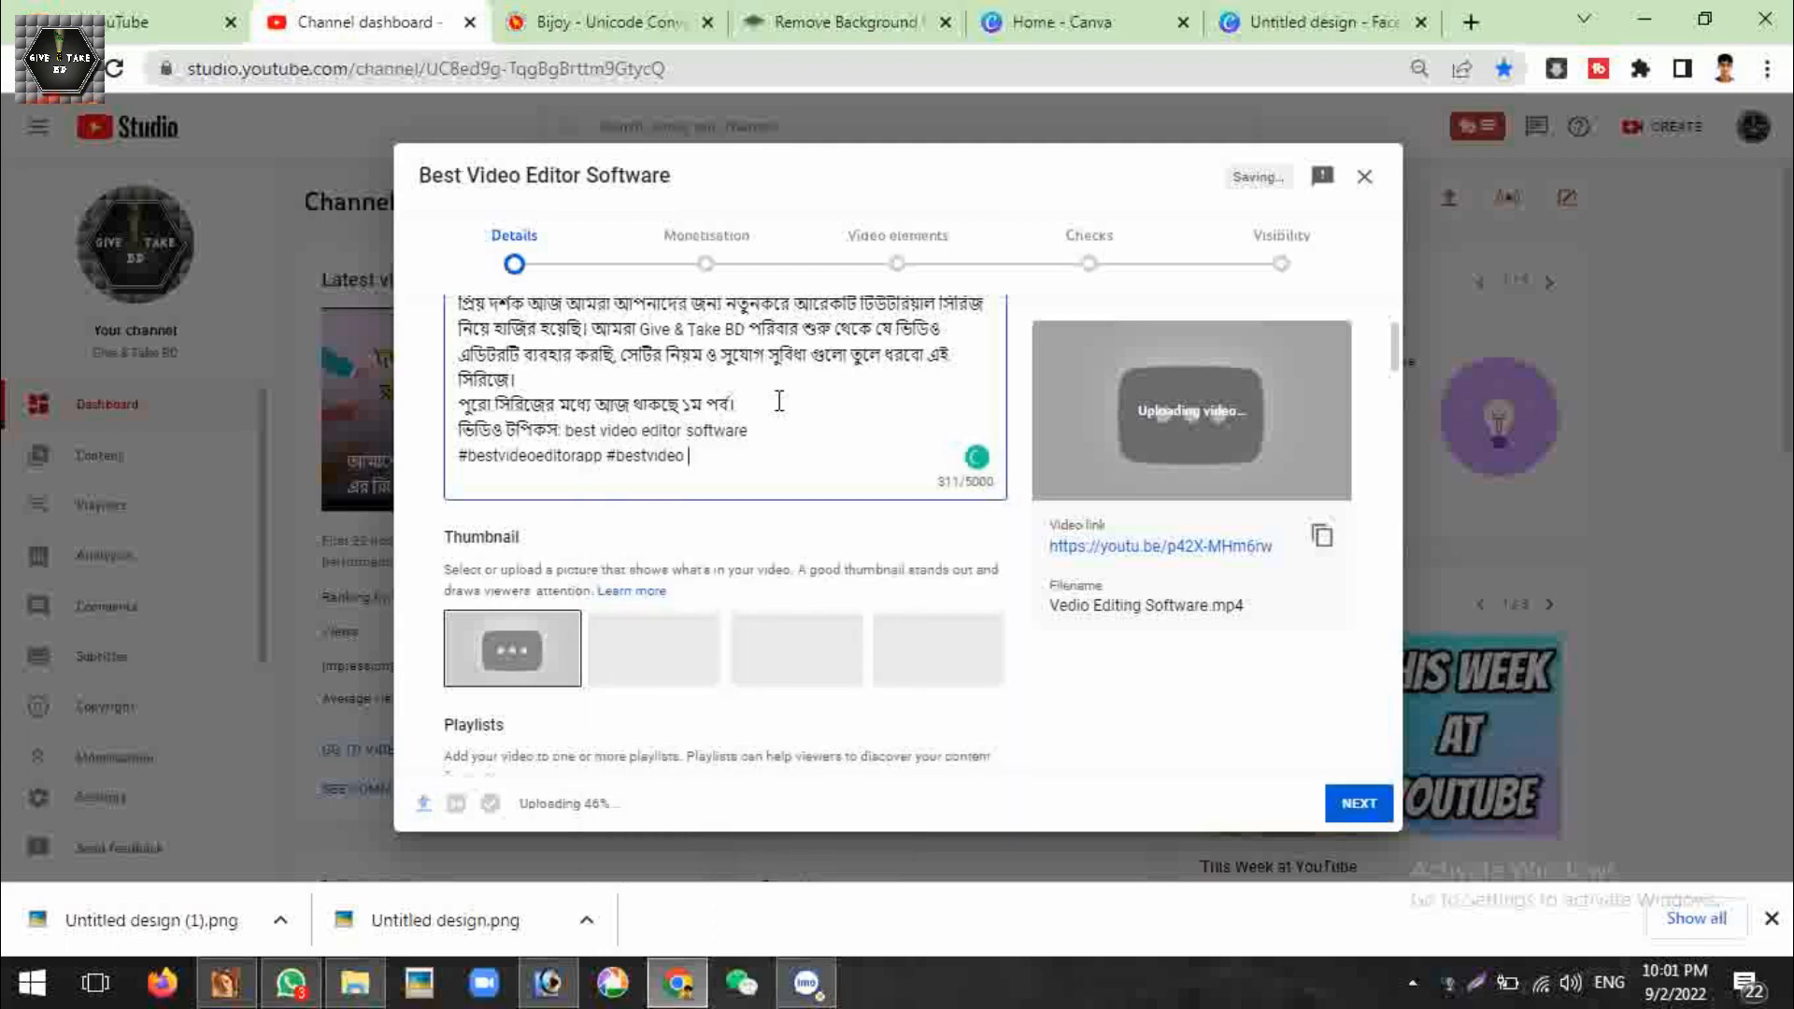
text(#best)
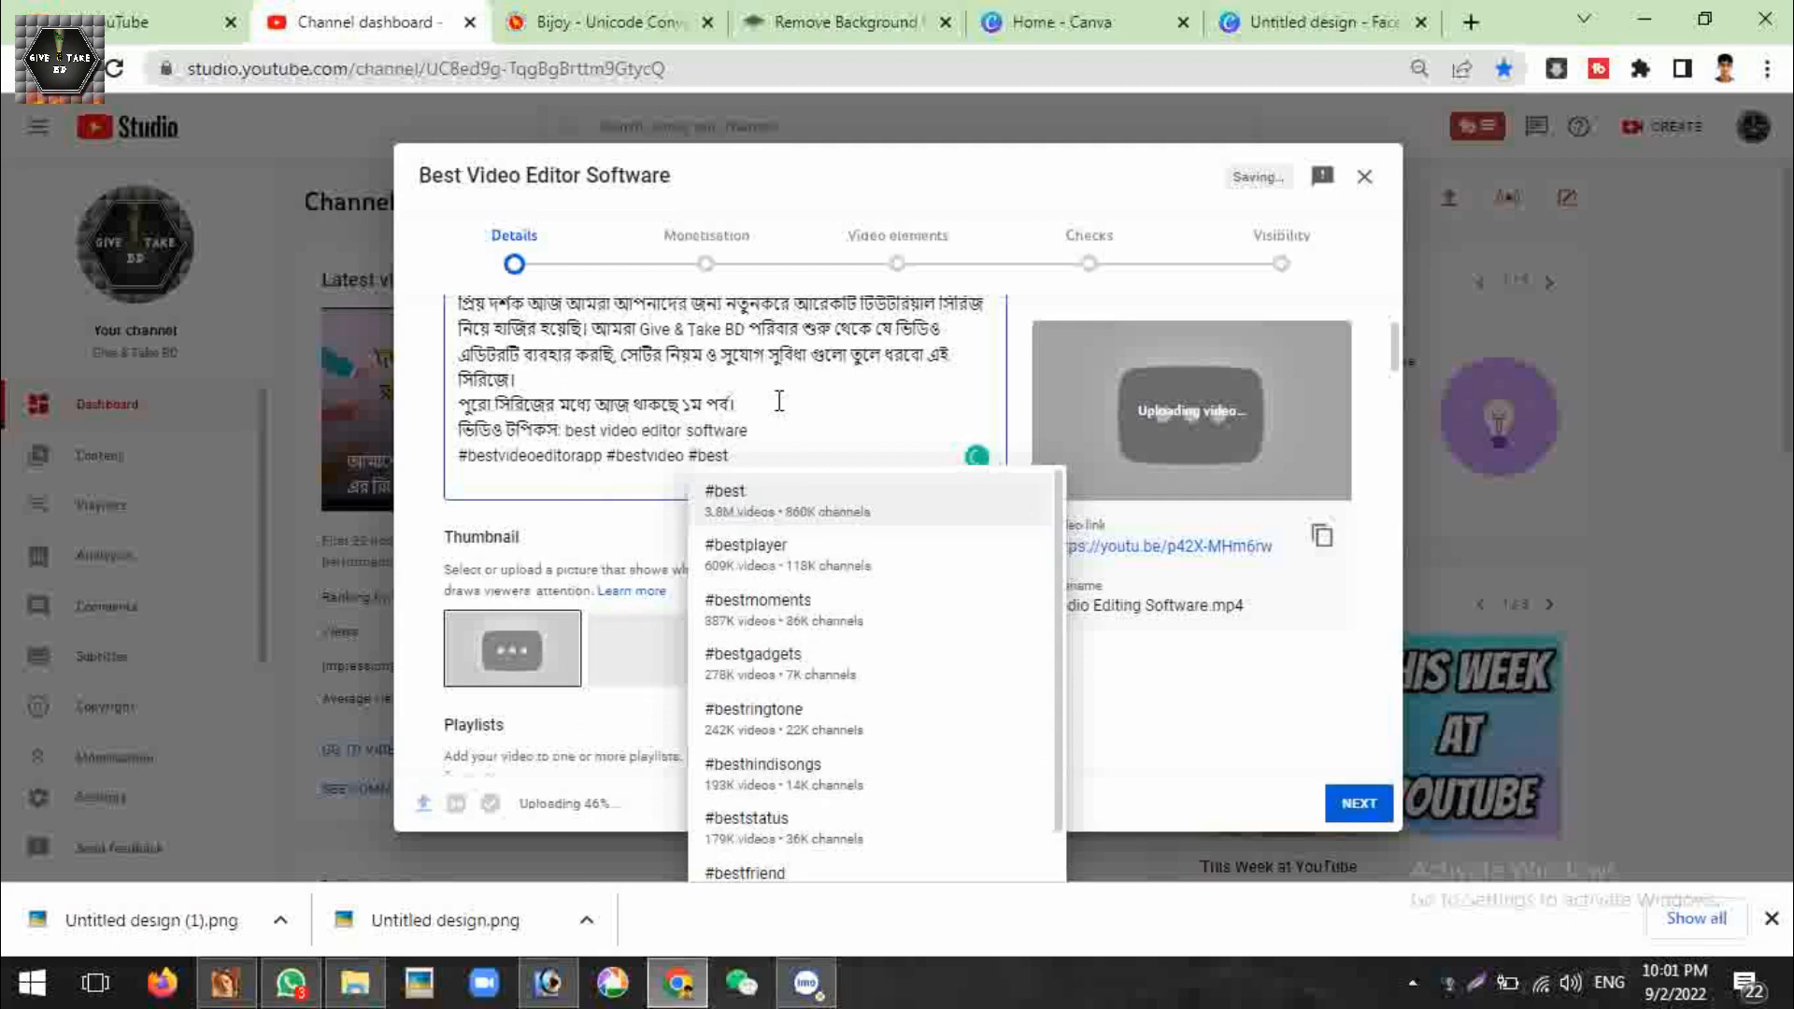
text(v)
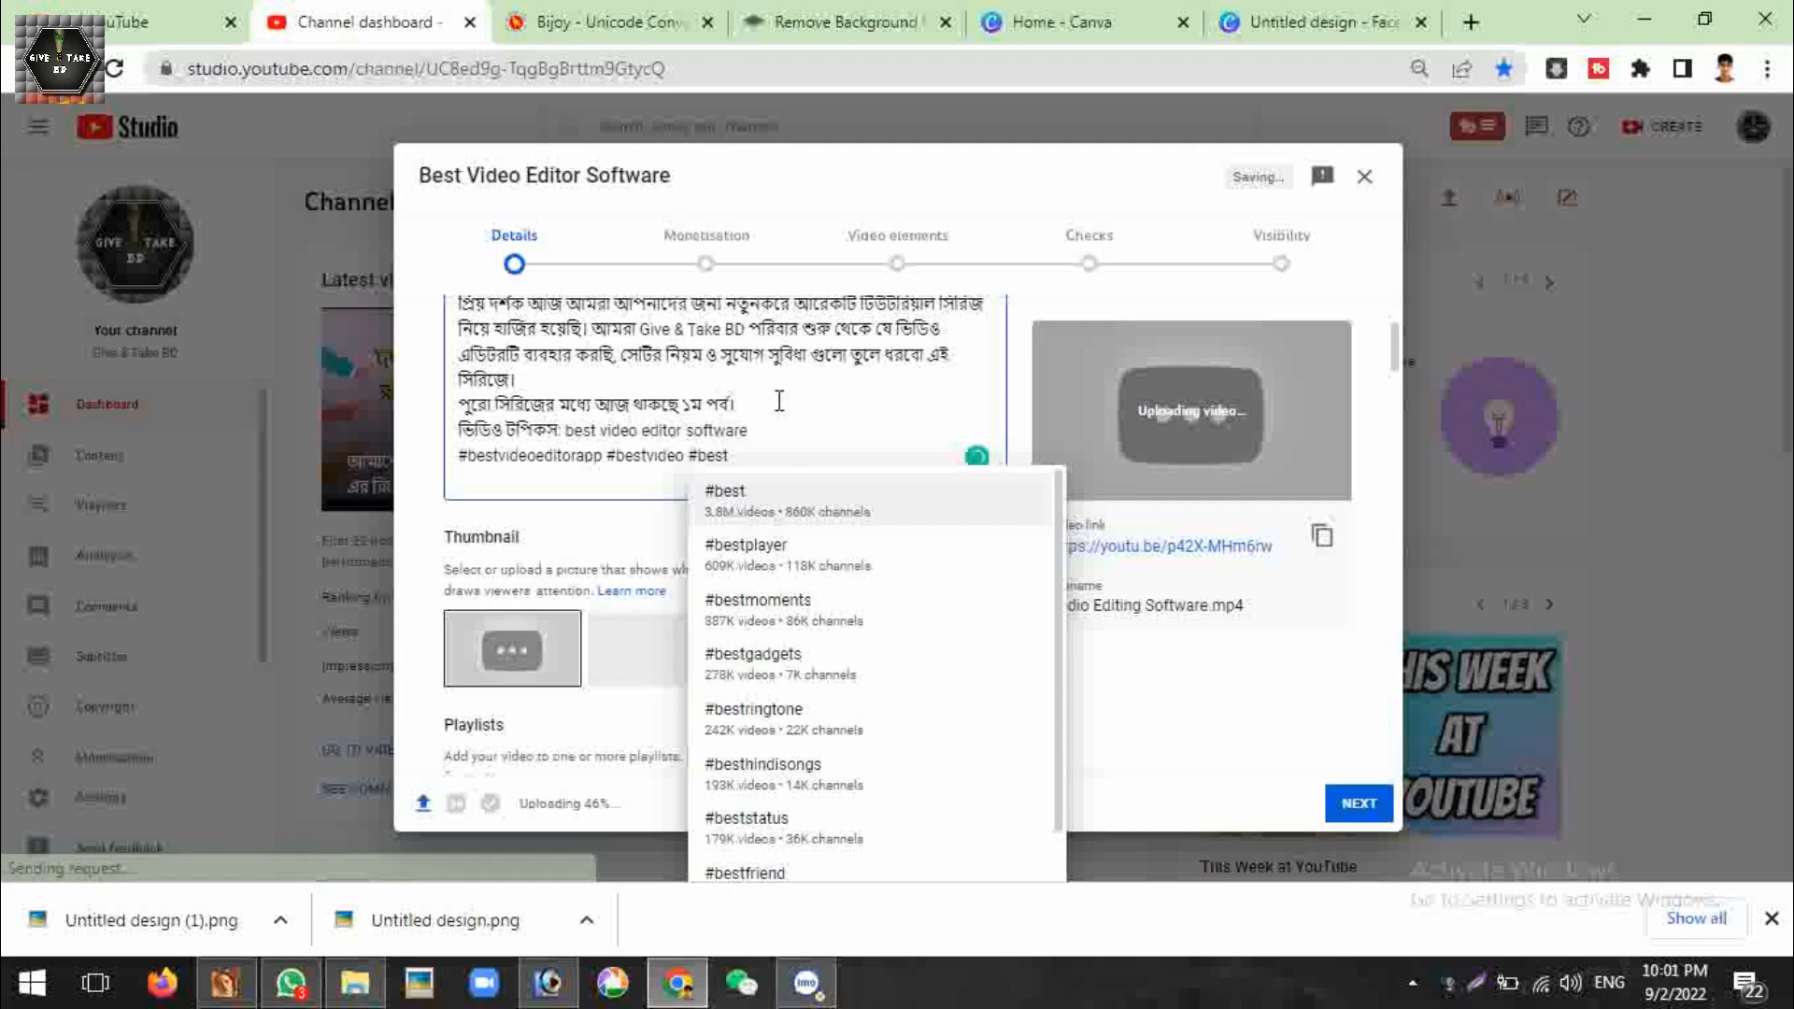
text(ideo #bestvid)
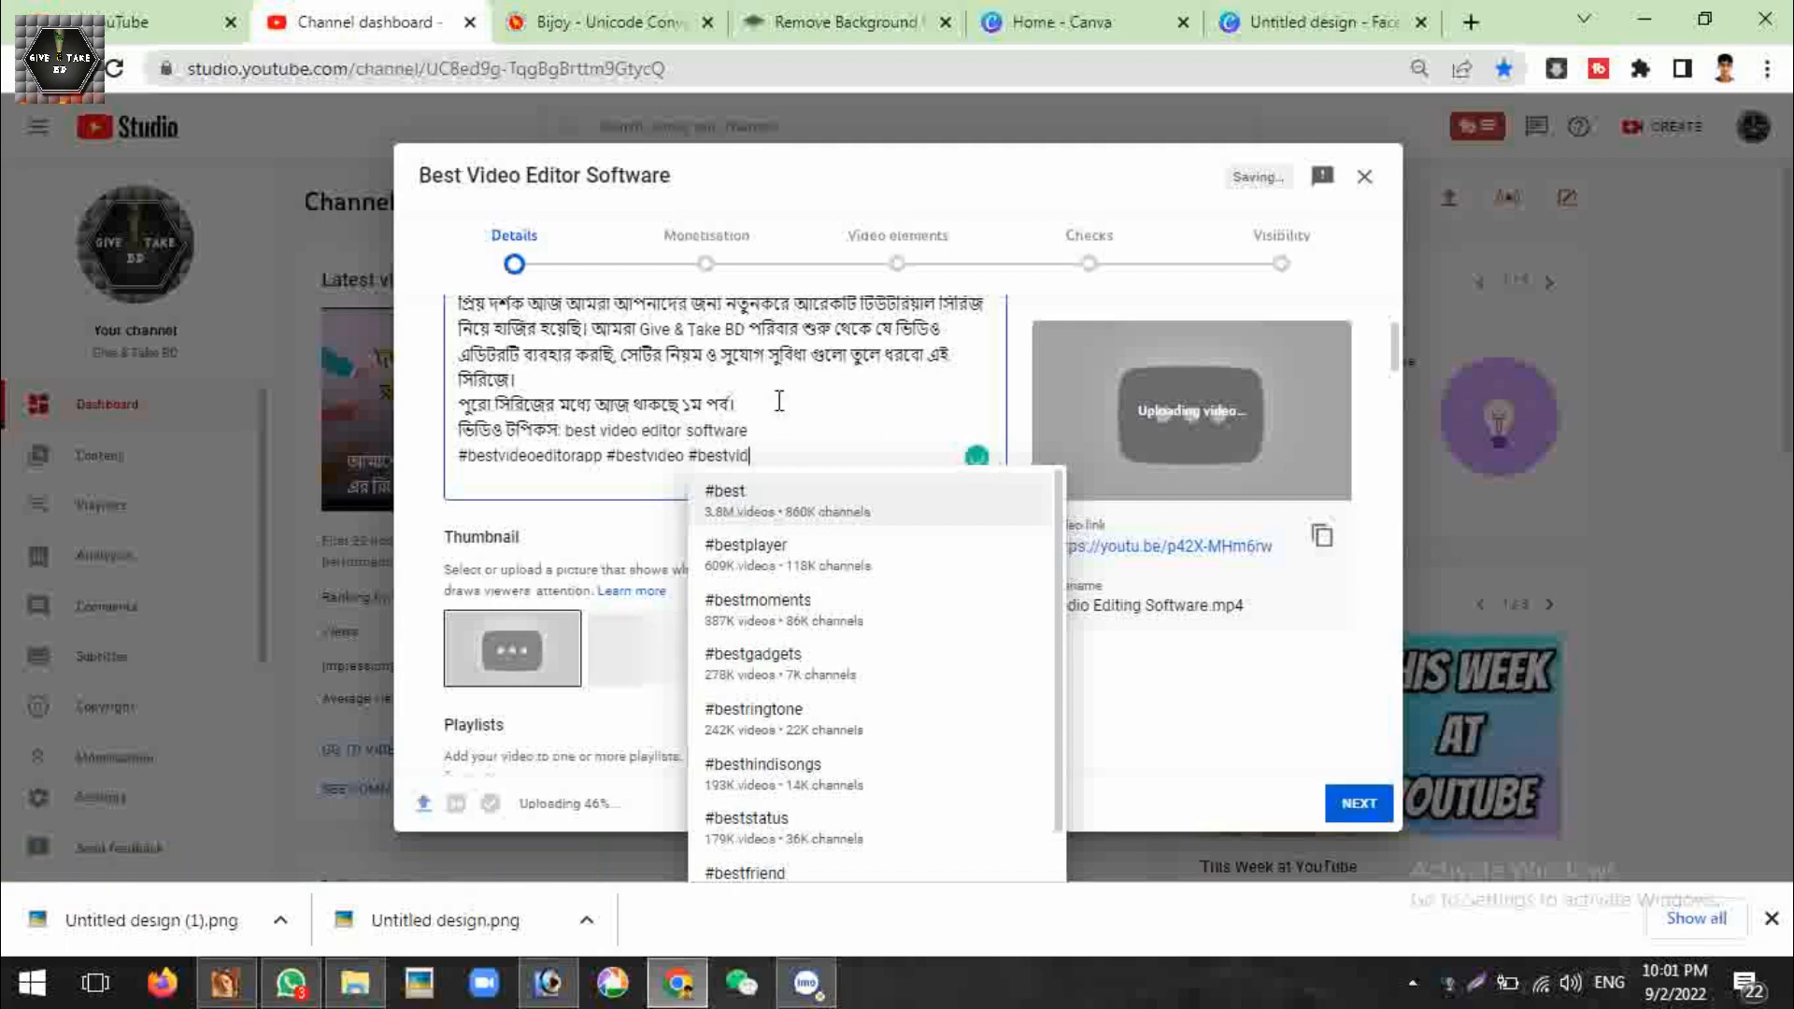
text(e)
key(BackSpace)
key(BackSpace)
text(eoe)
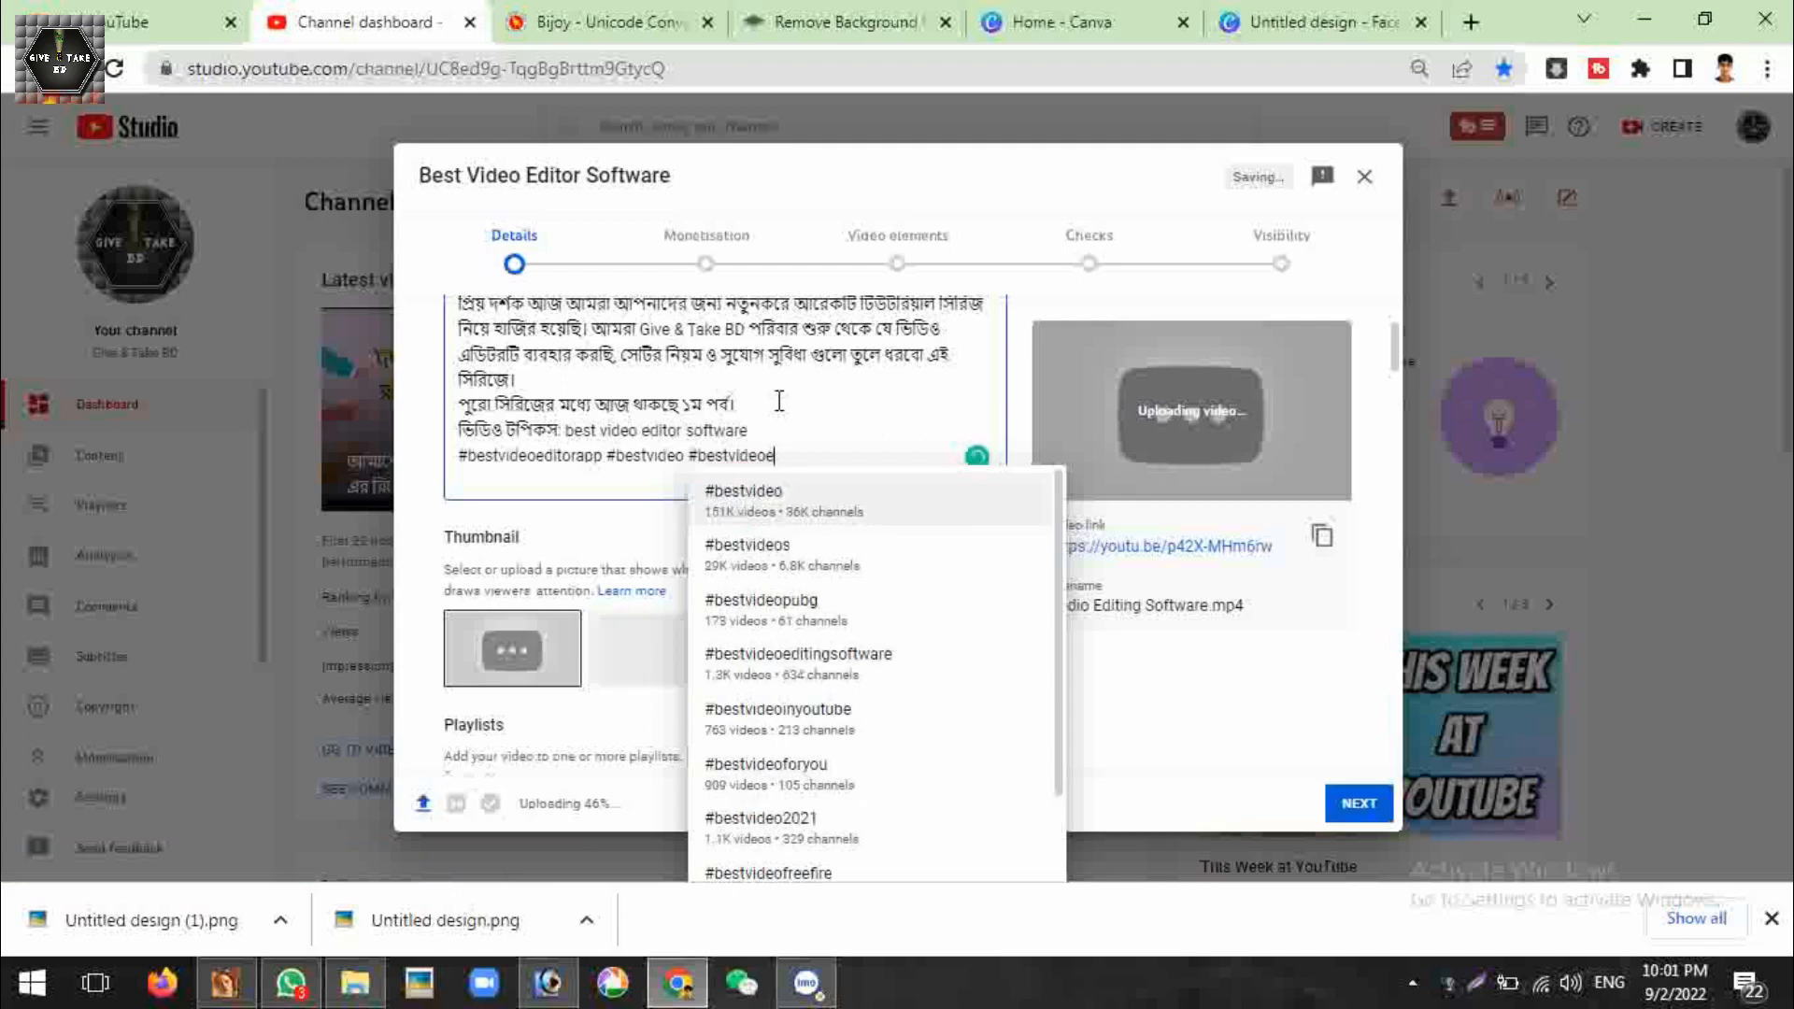
text(di)
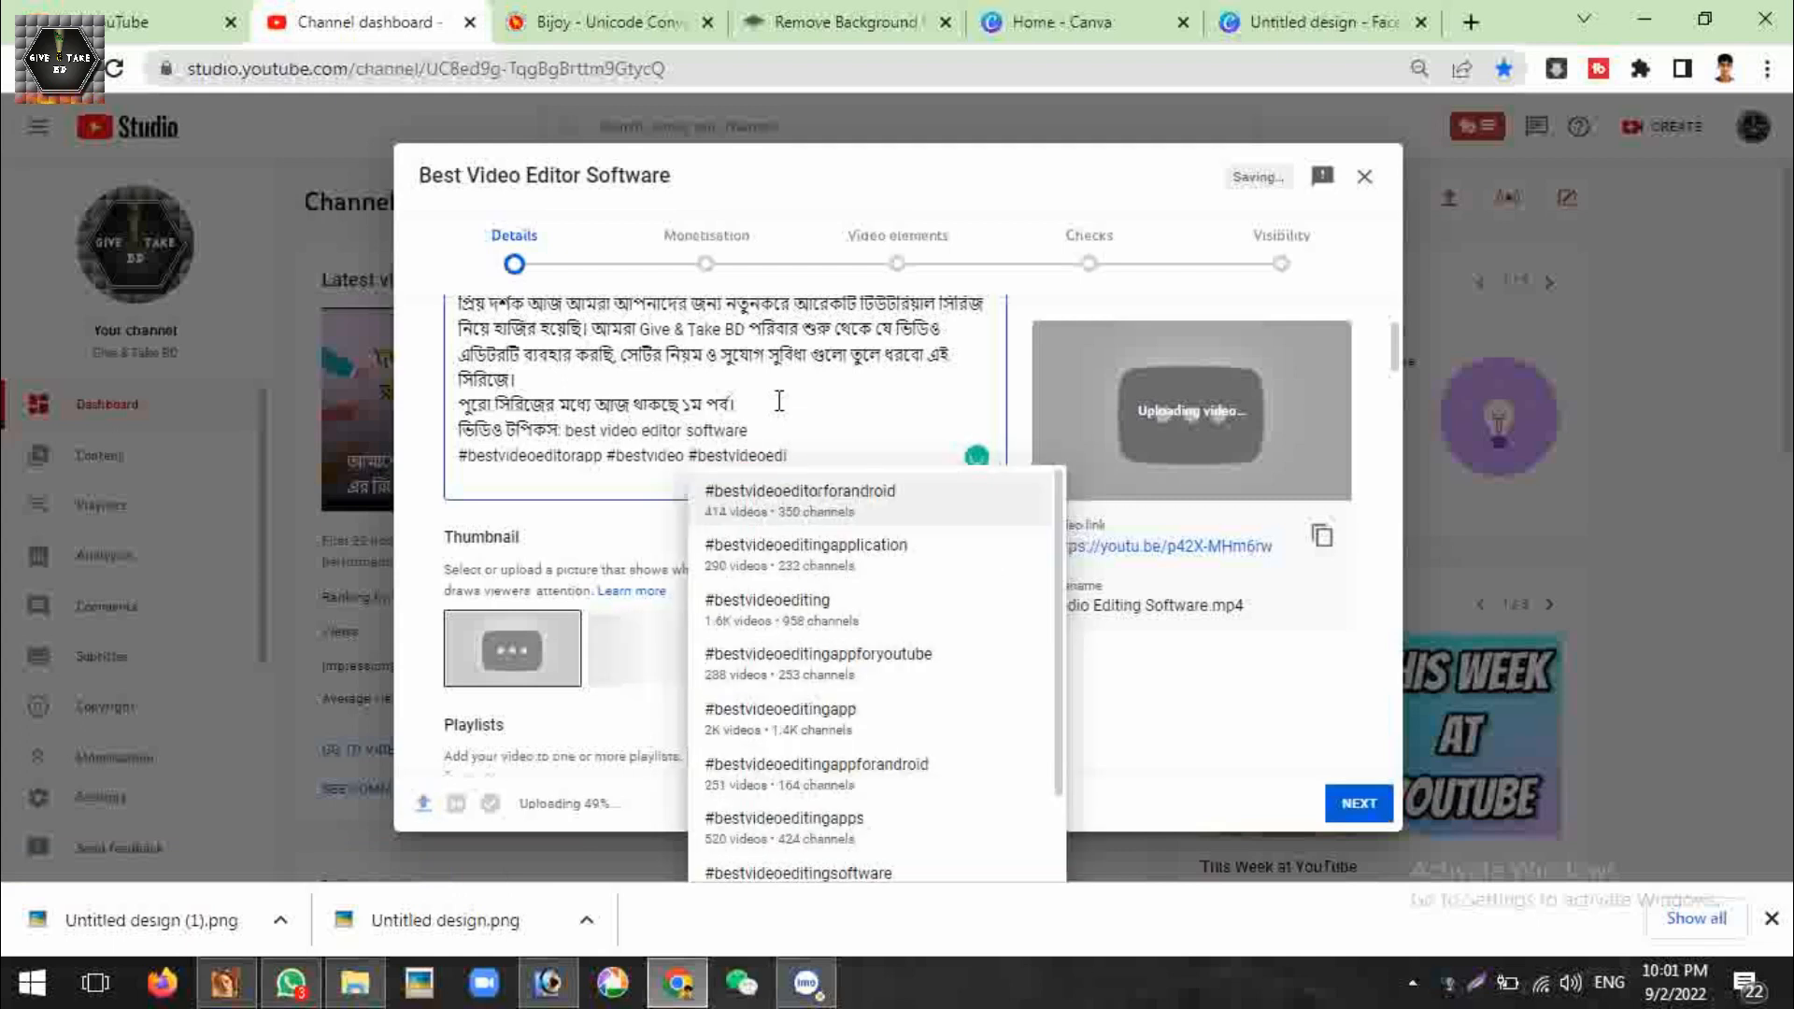
text(ting)
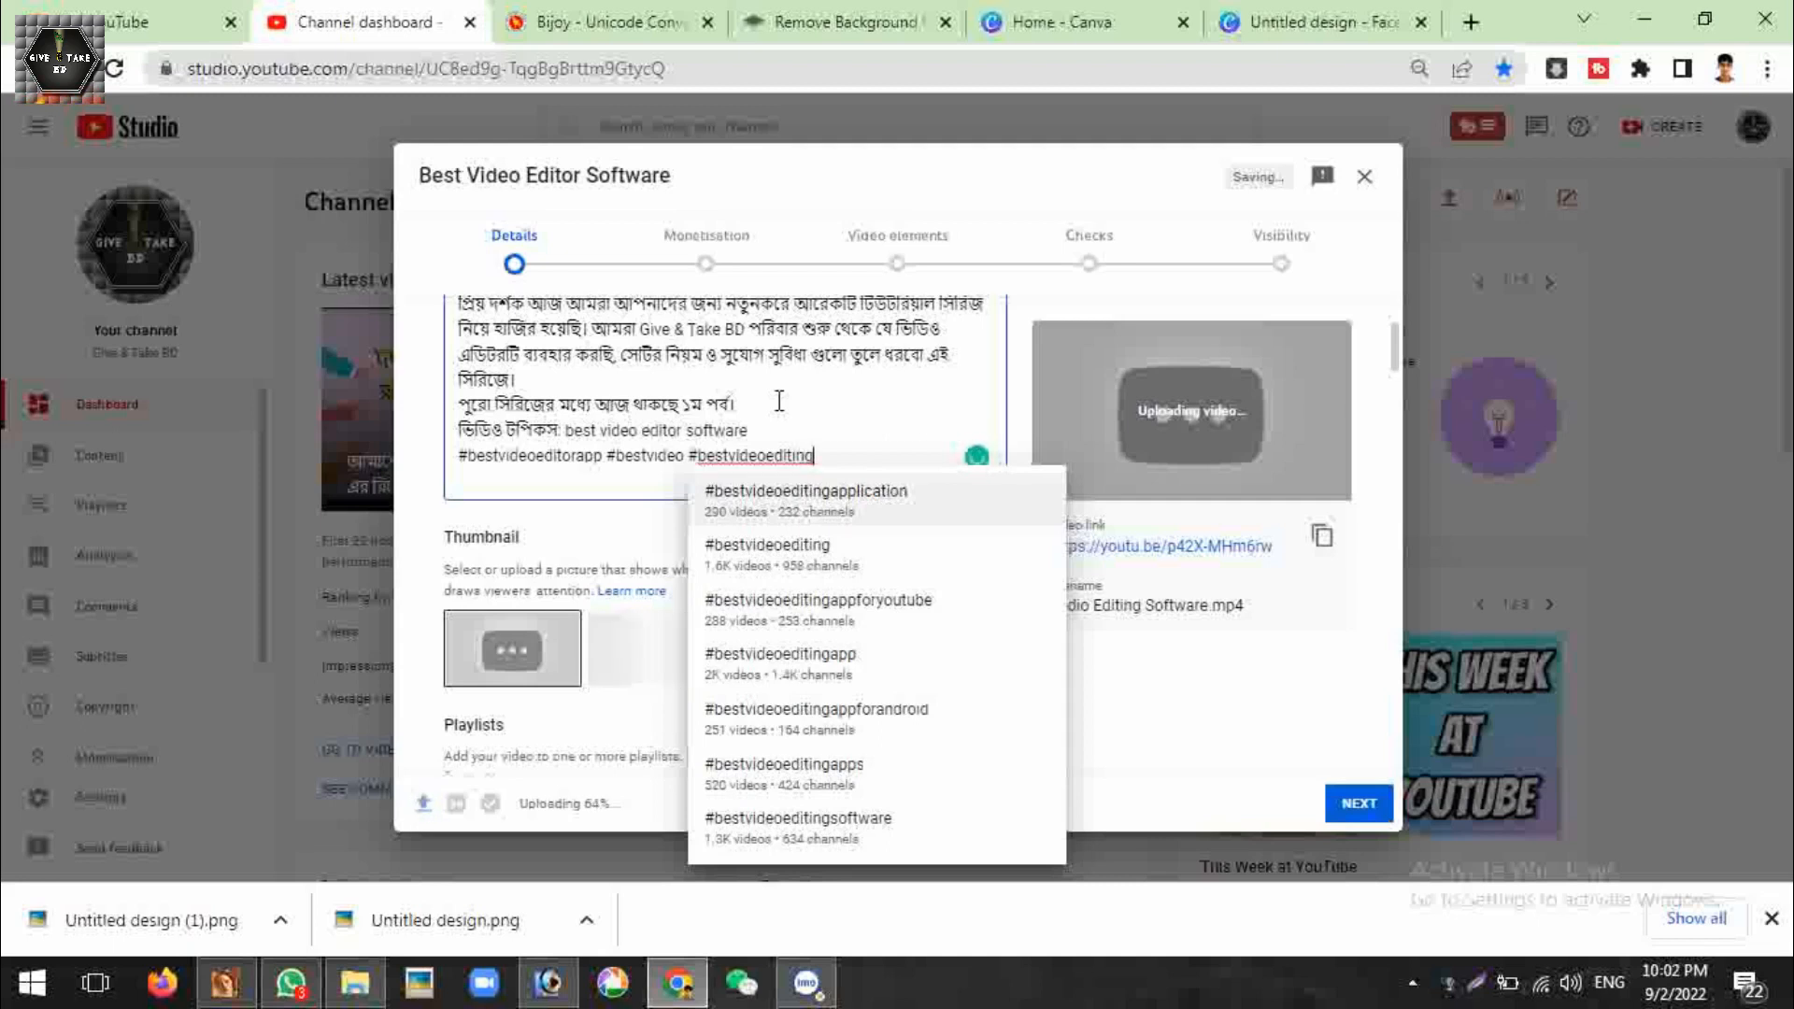
key(Return)
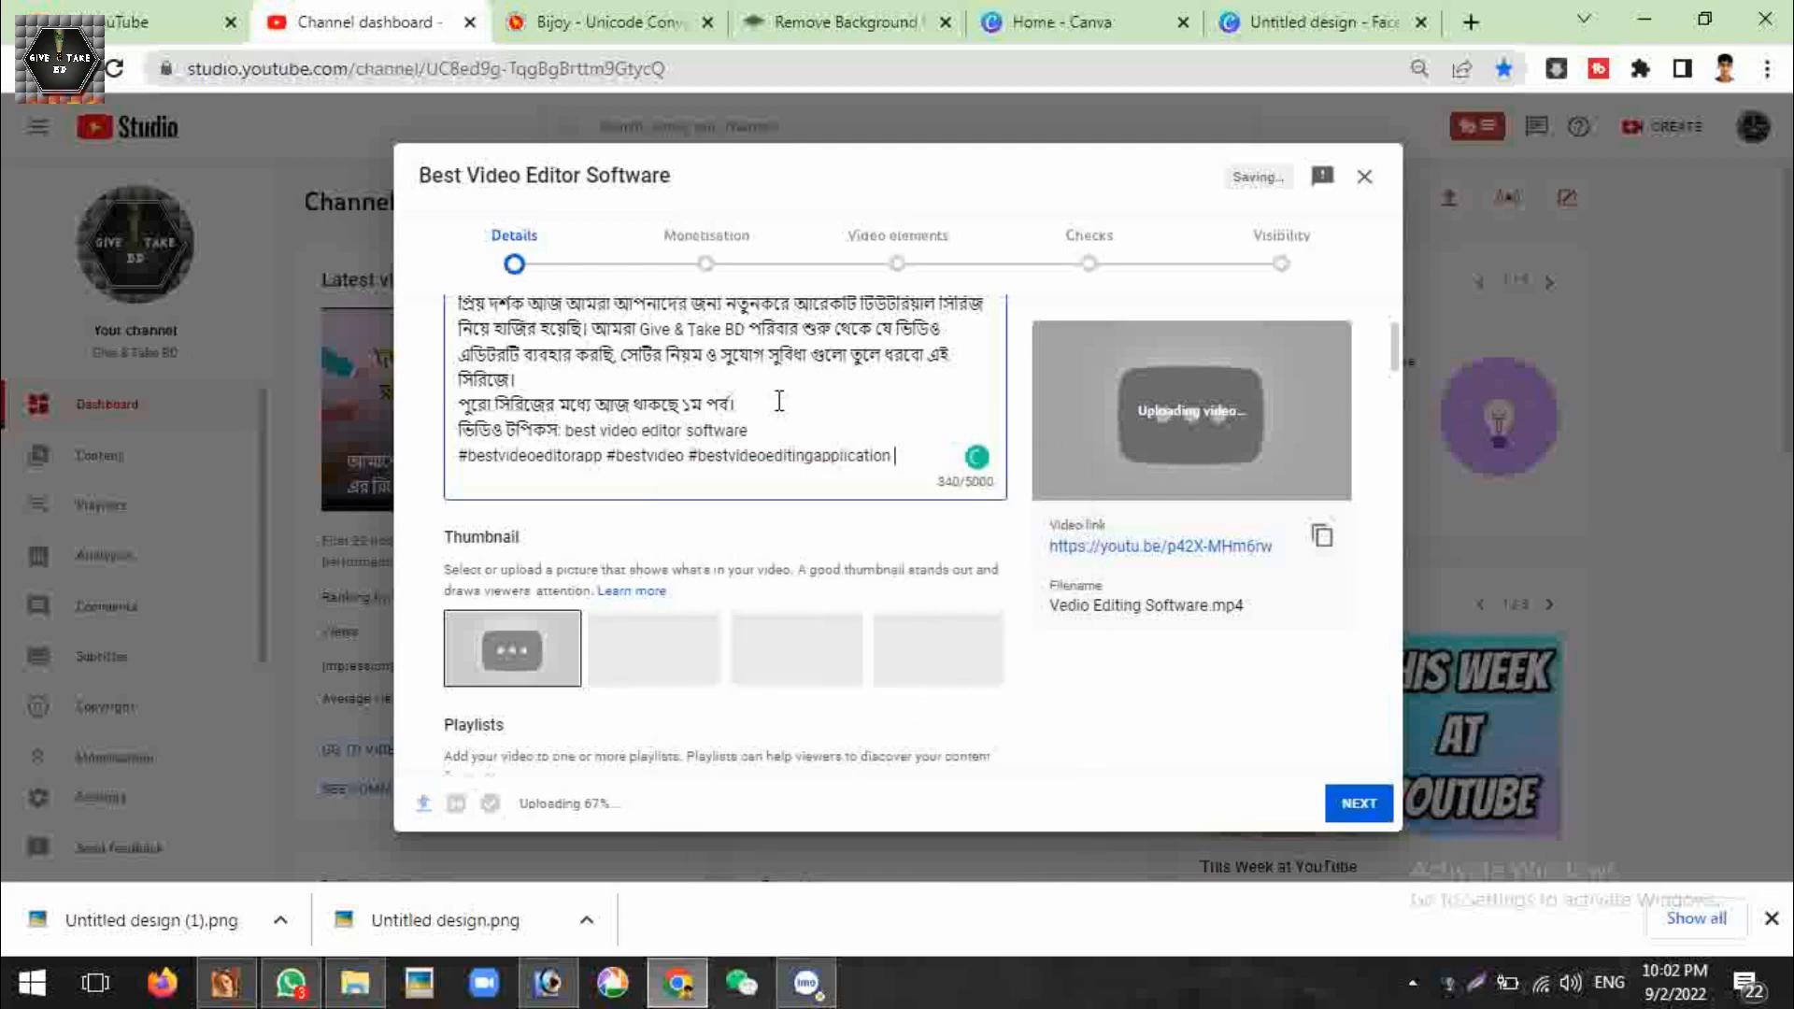
Append the hashtag #bestvideoeditorsoftwareforpc to the description's hashtags and start a new line
text(#)
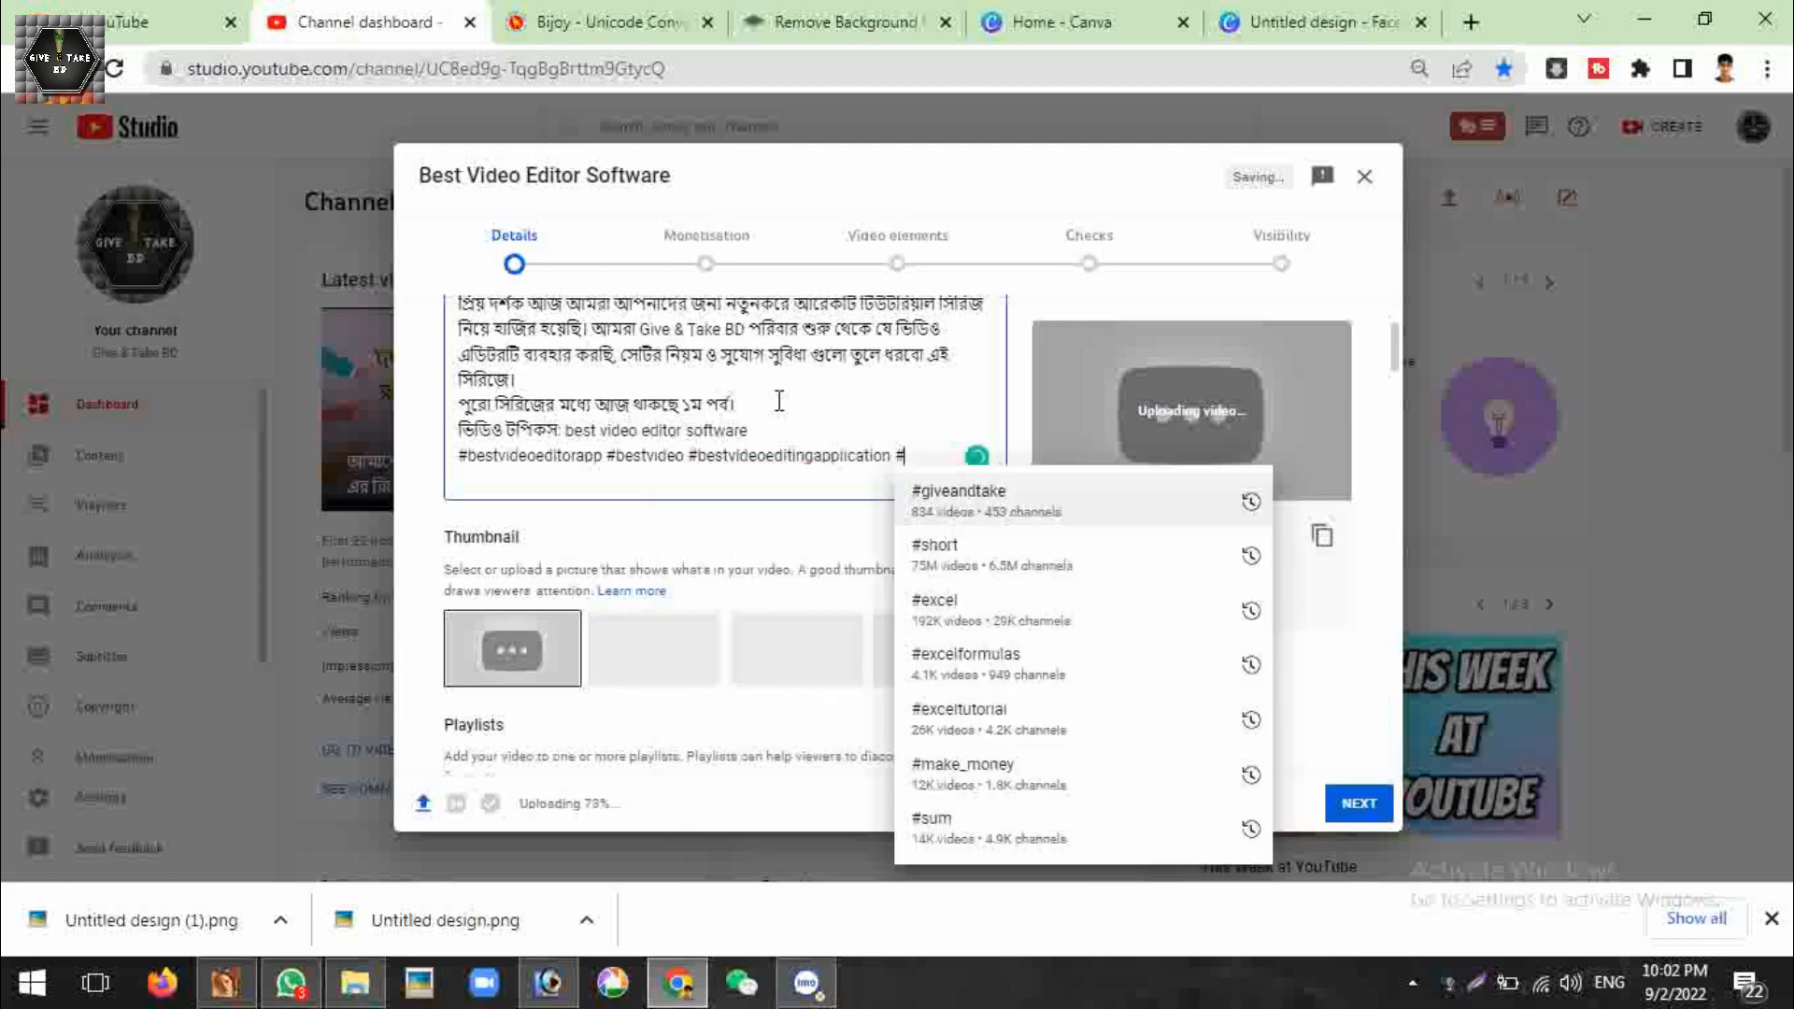
text(be)
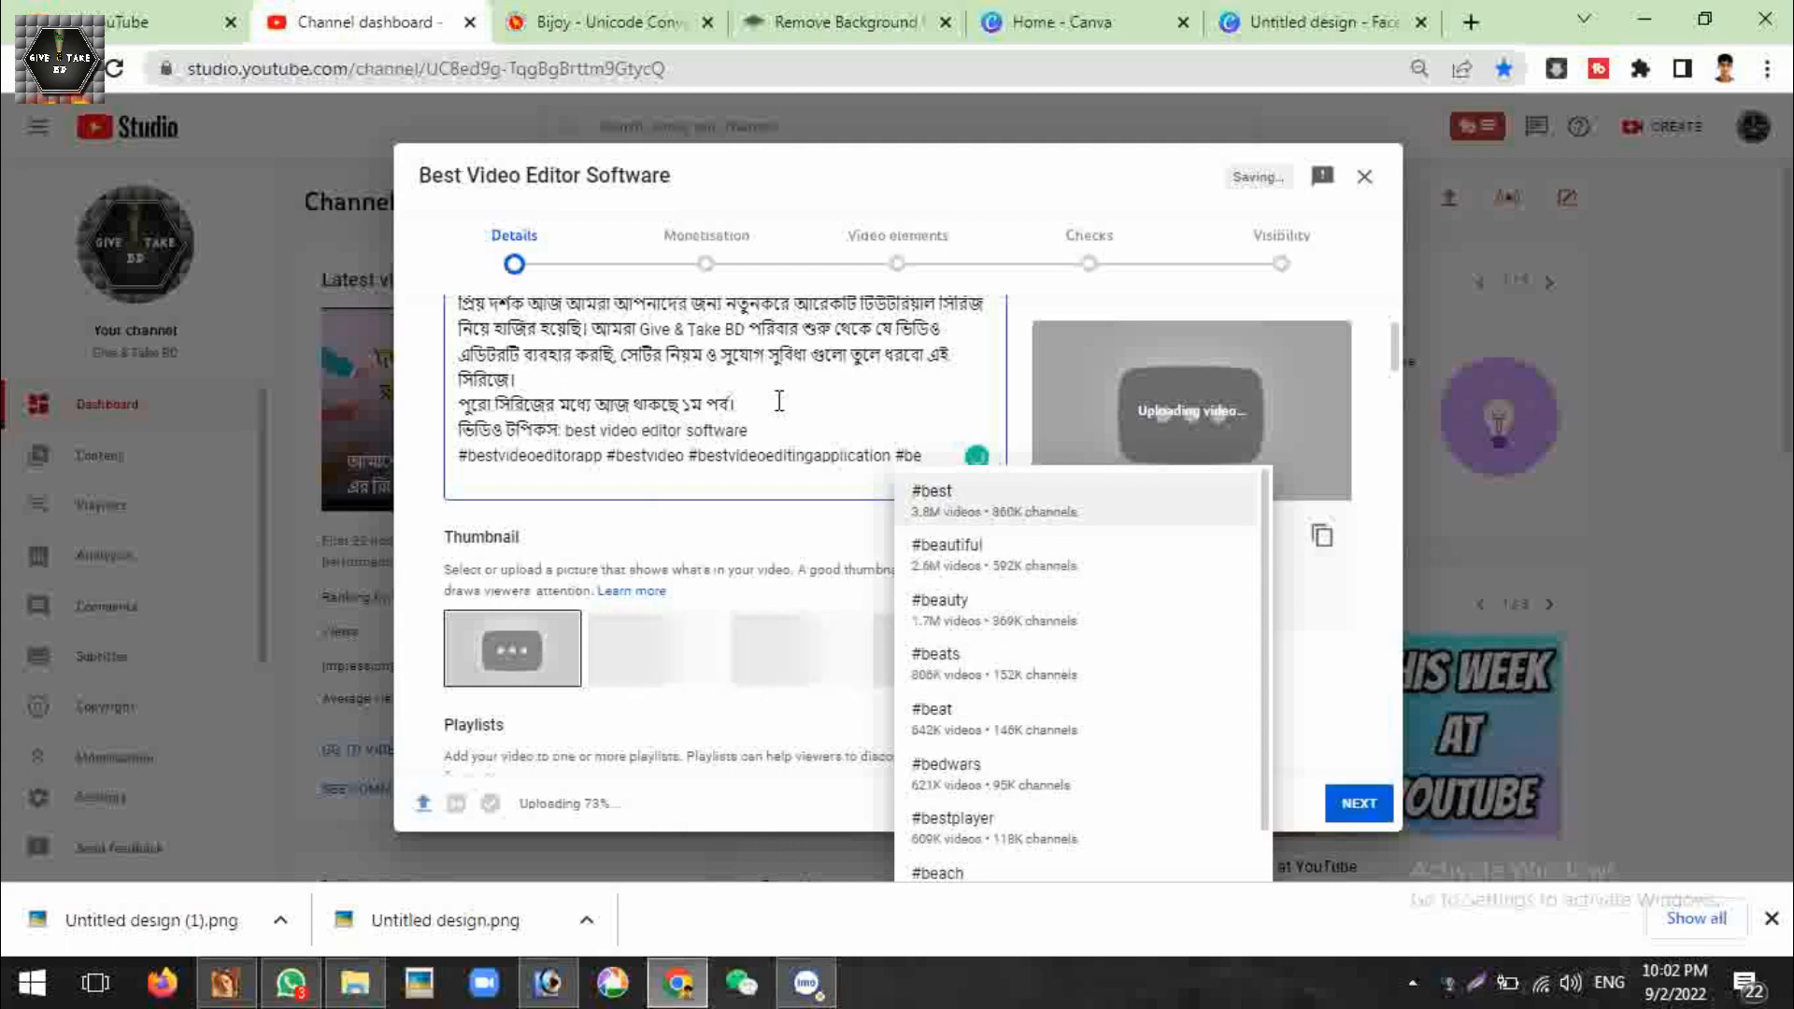
text(stvide)
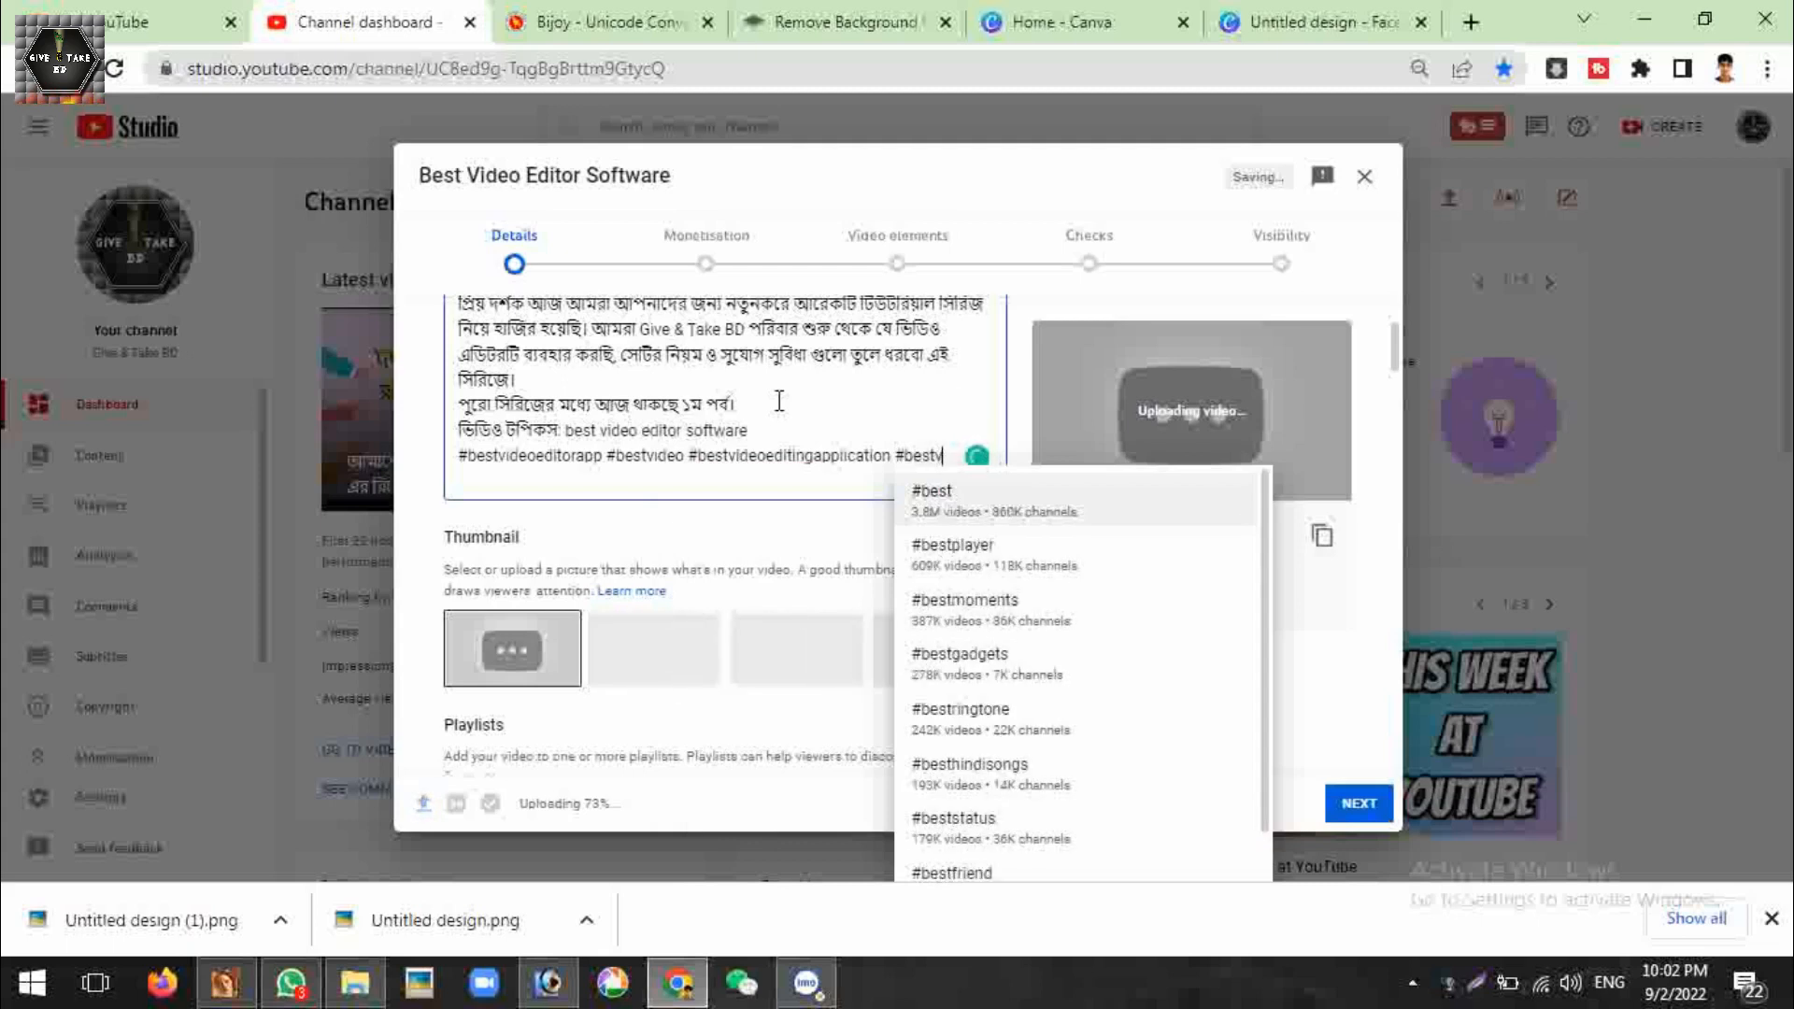
text(oedito)
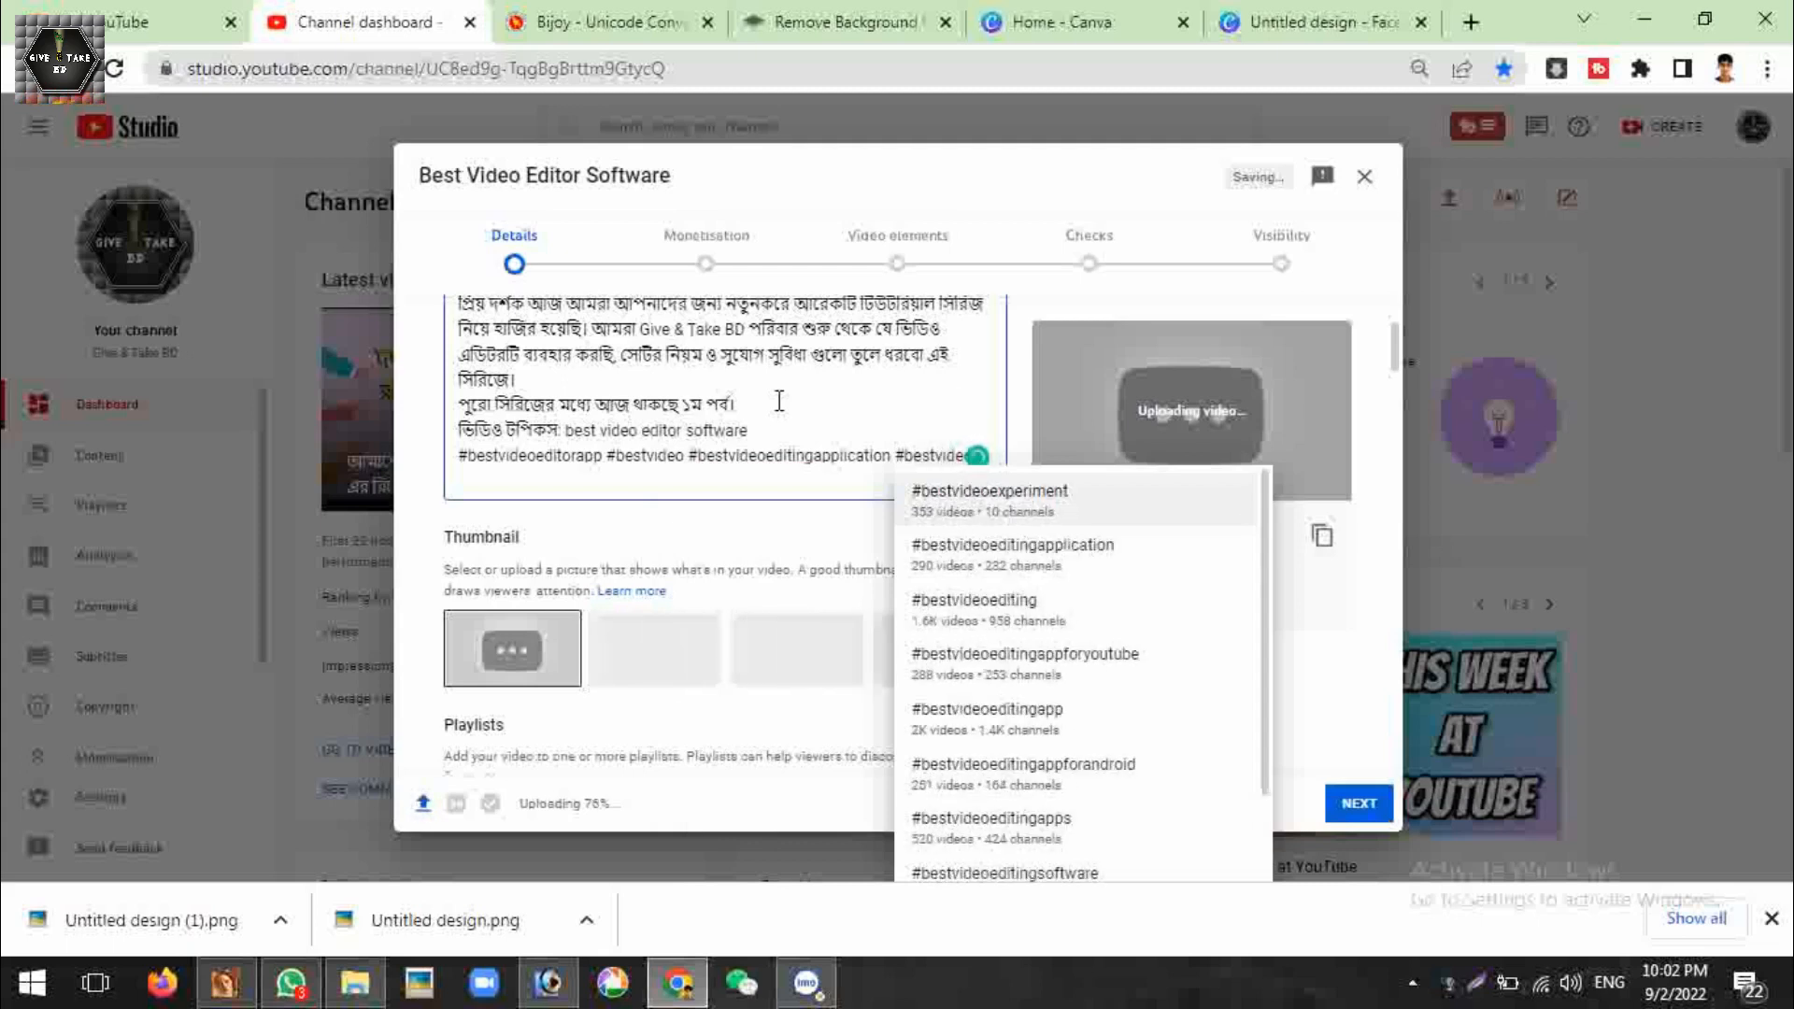
text(rs)
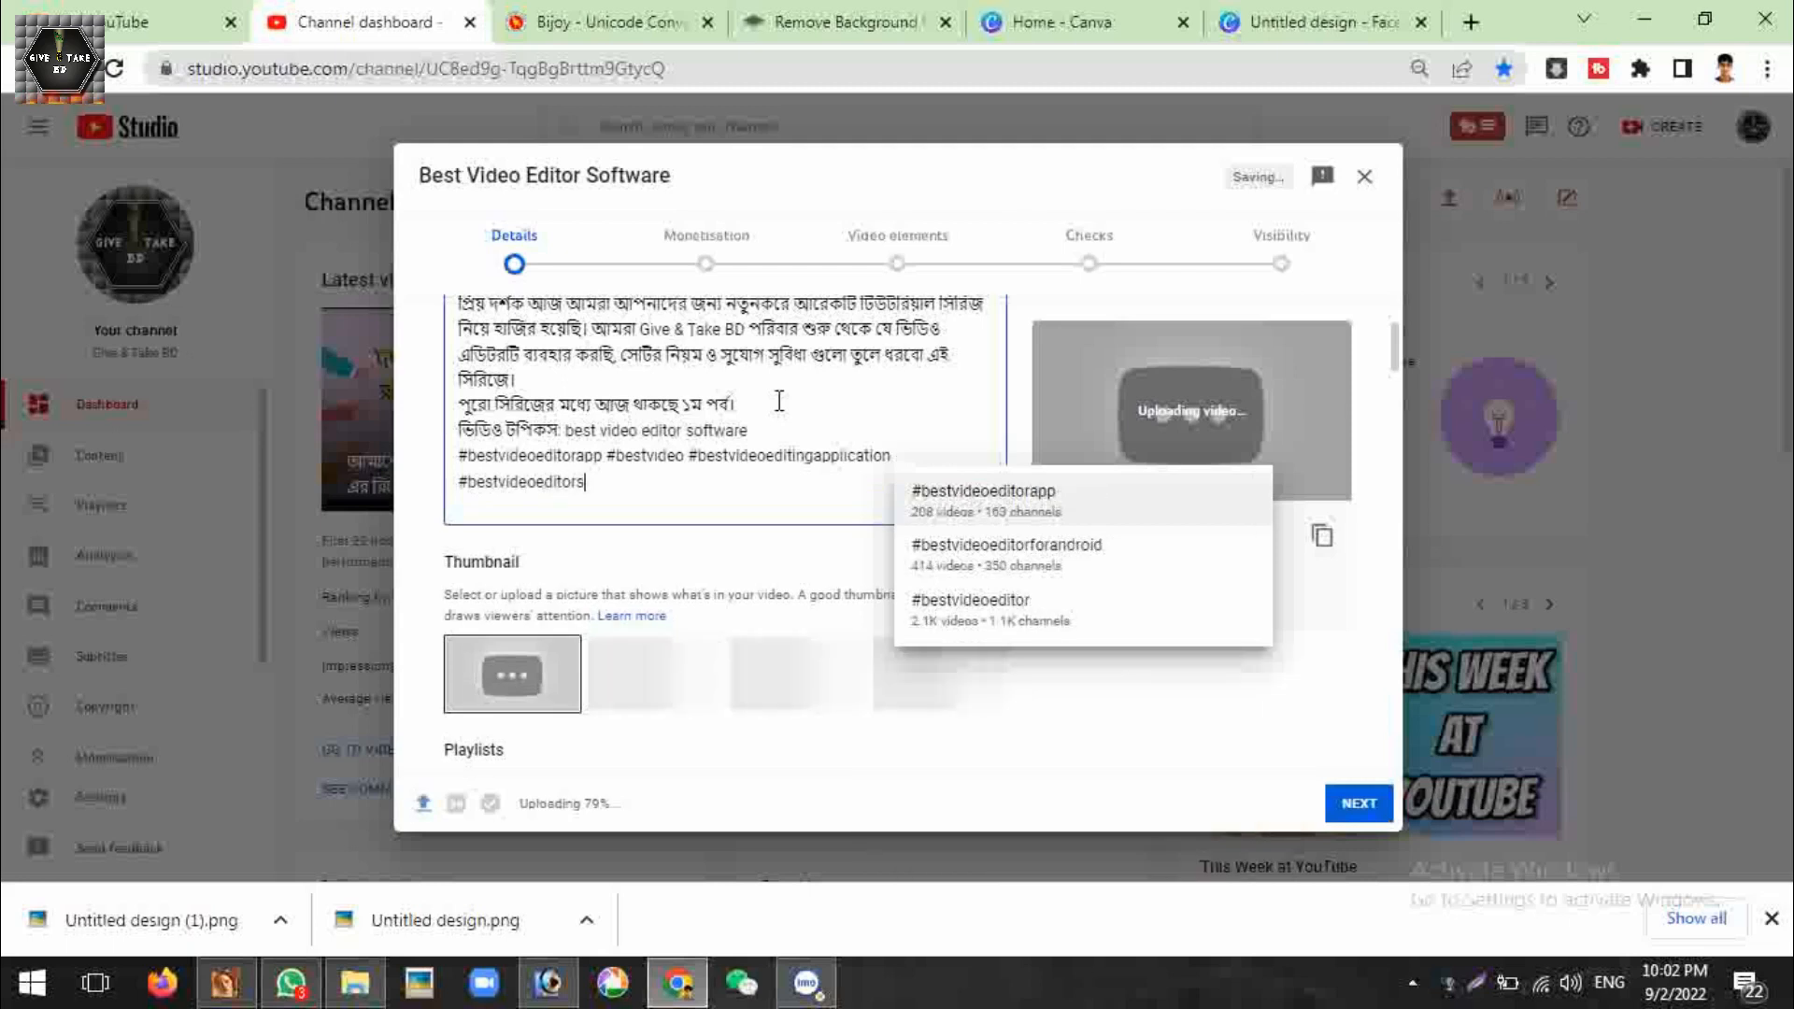
text(oftwareforpc)
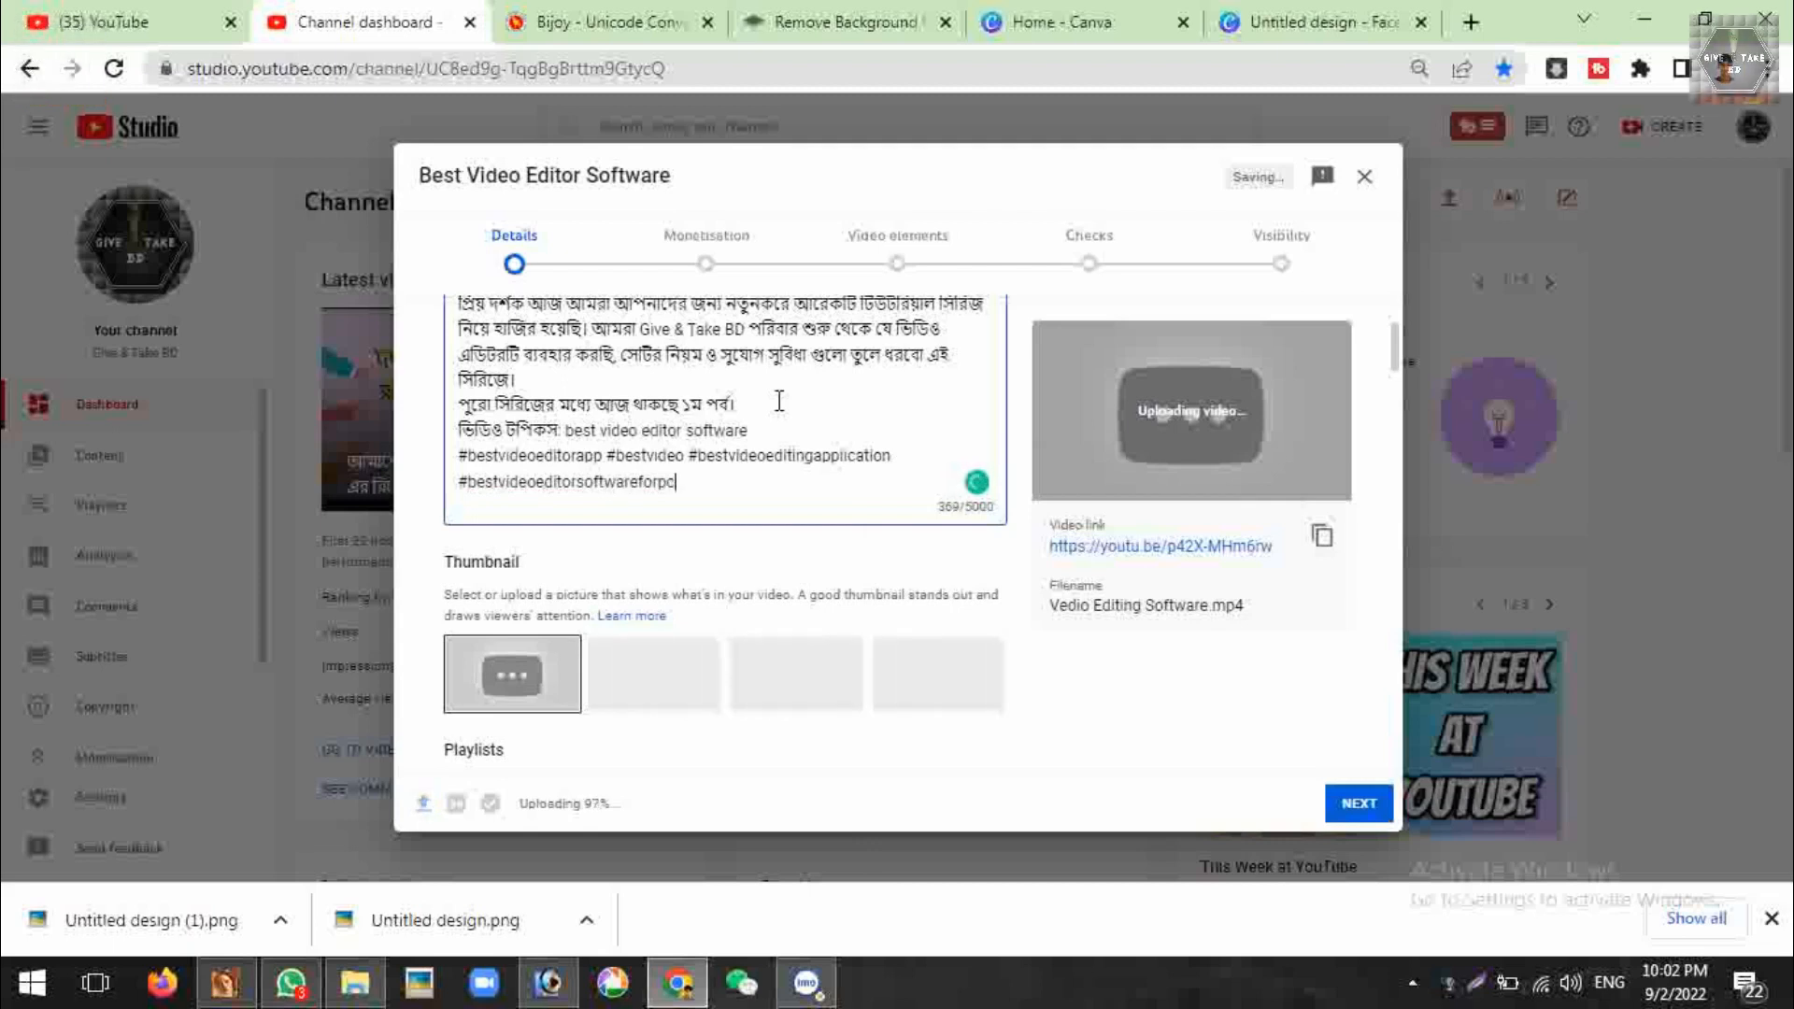
key(Return)
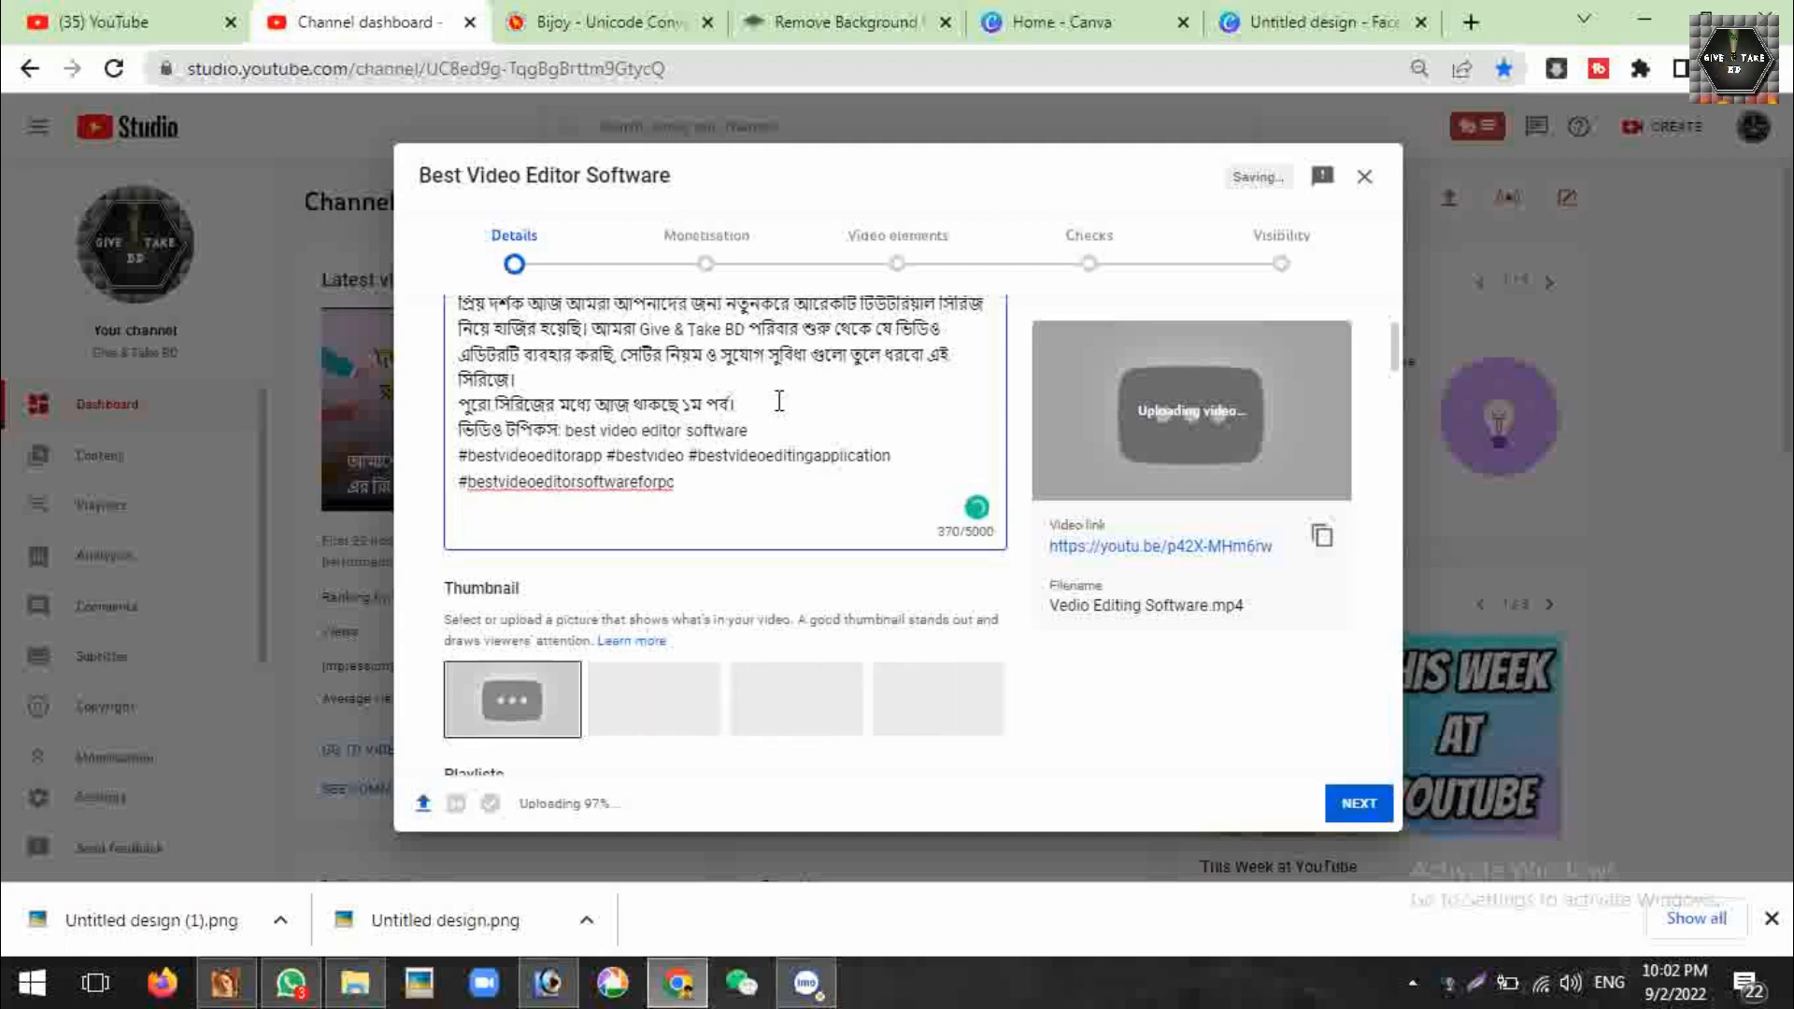
Add the hashtags #bestvideoeditor and #withoutwatermark on separate lines at the end of the description
text(#bestvideoed)
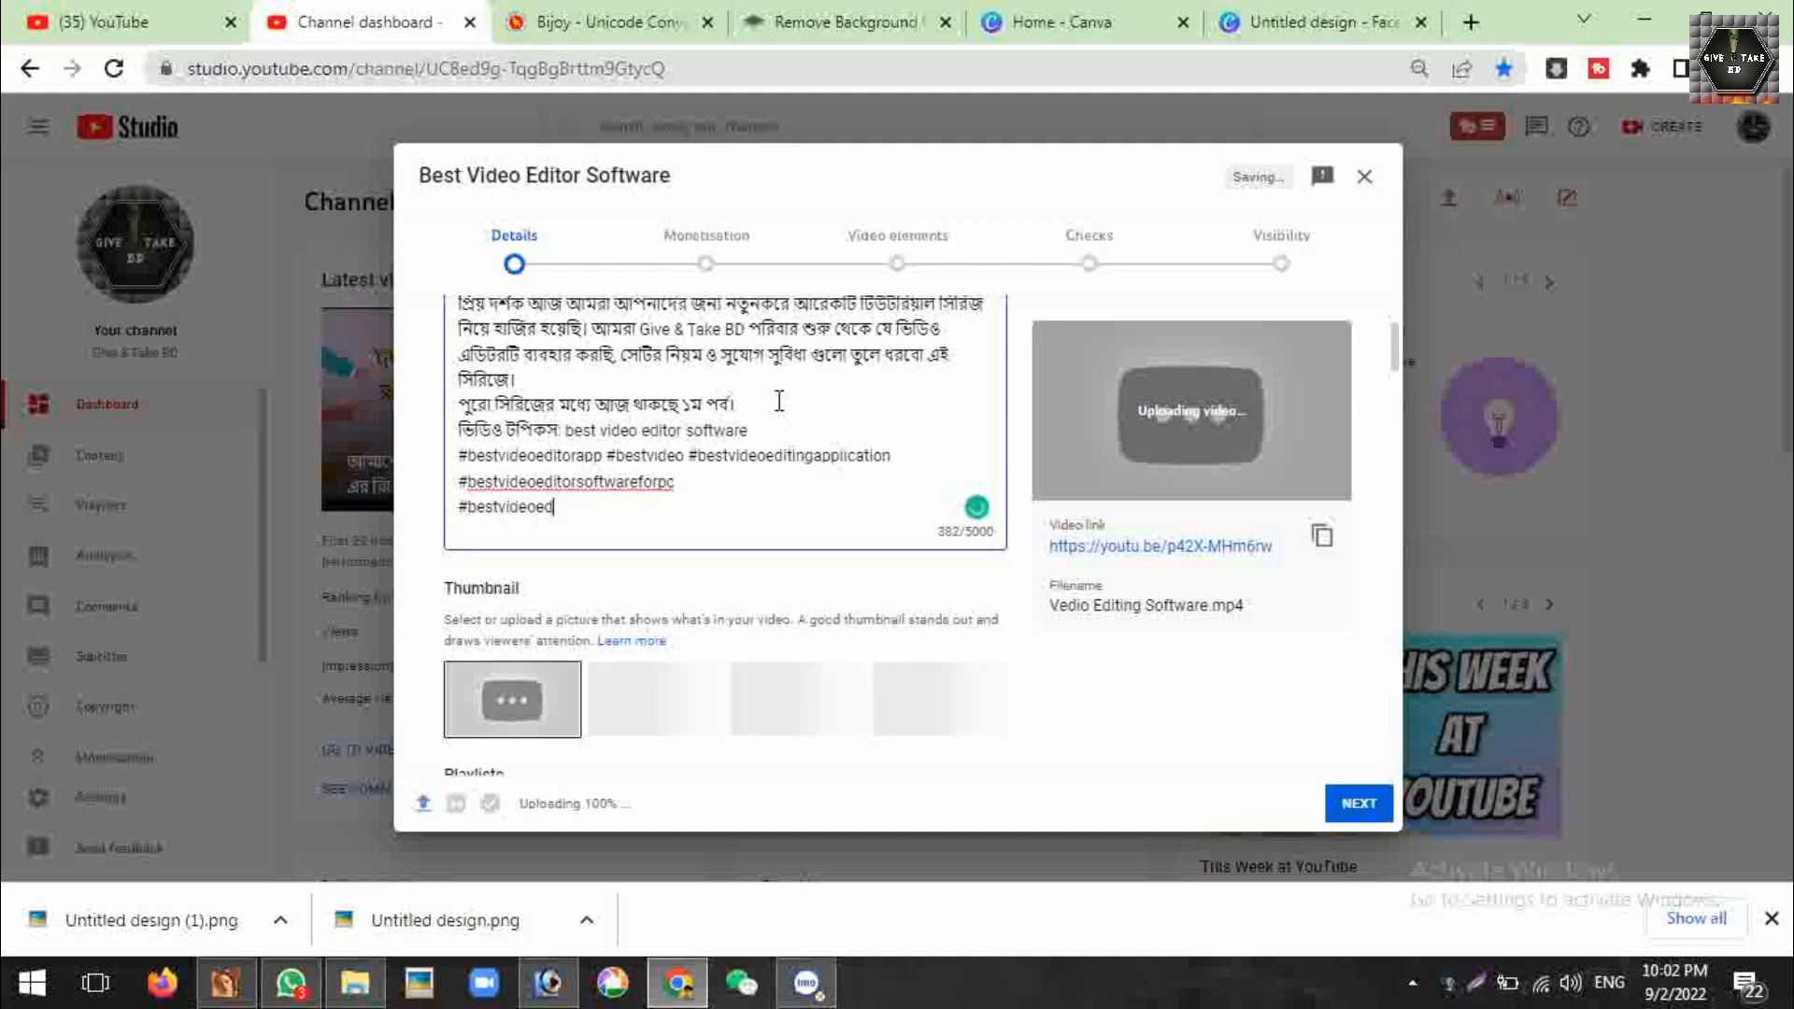
text(itor)
key(Return)
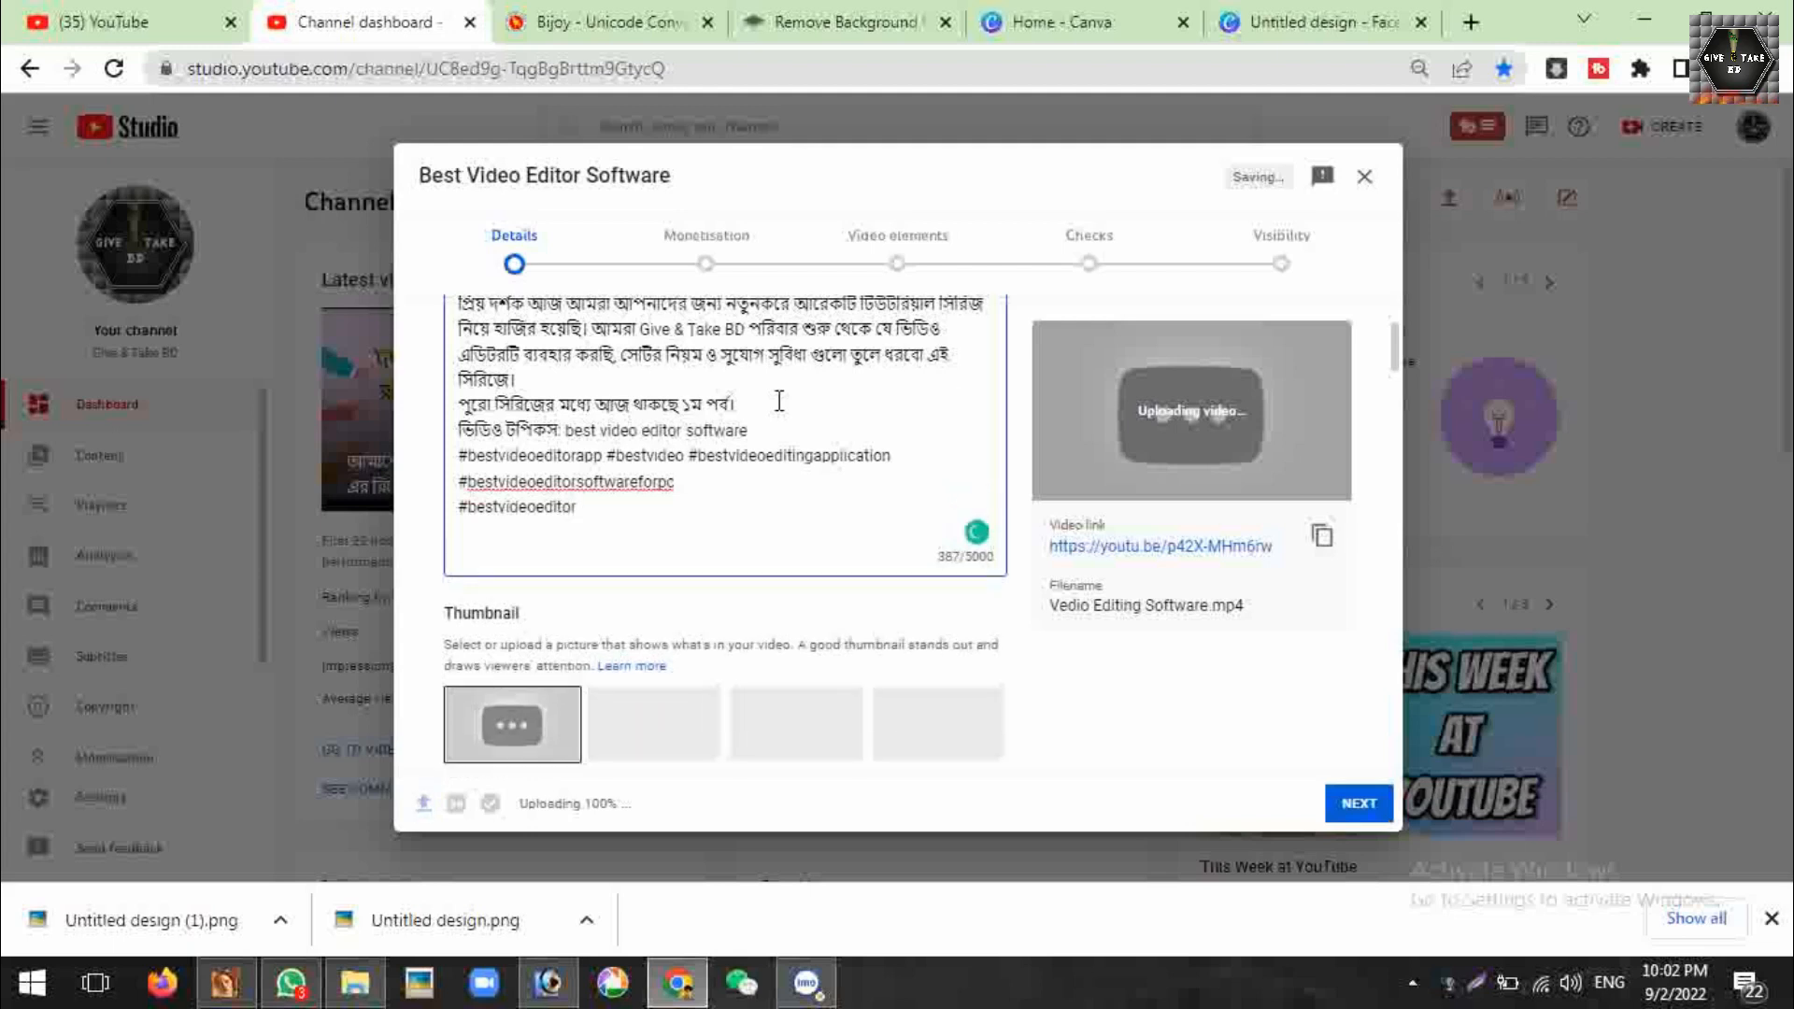
text(#without)
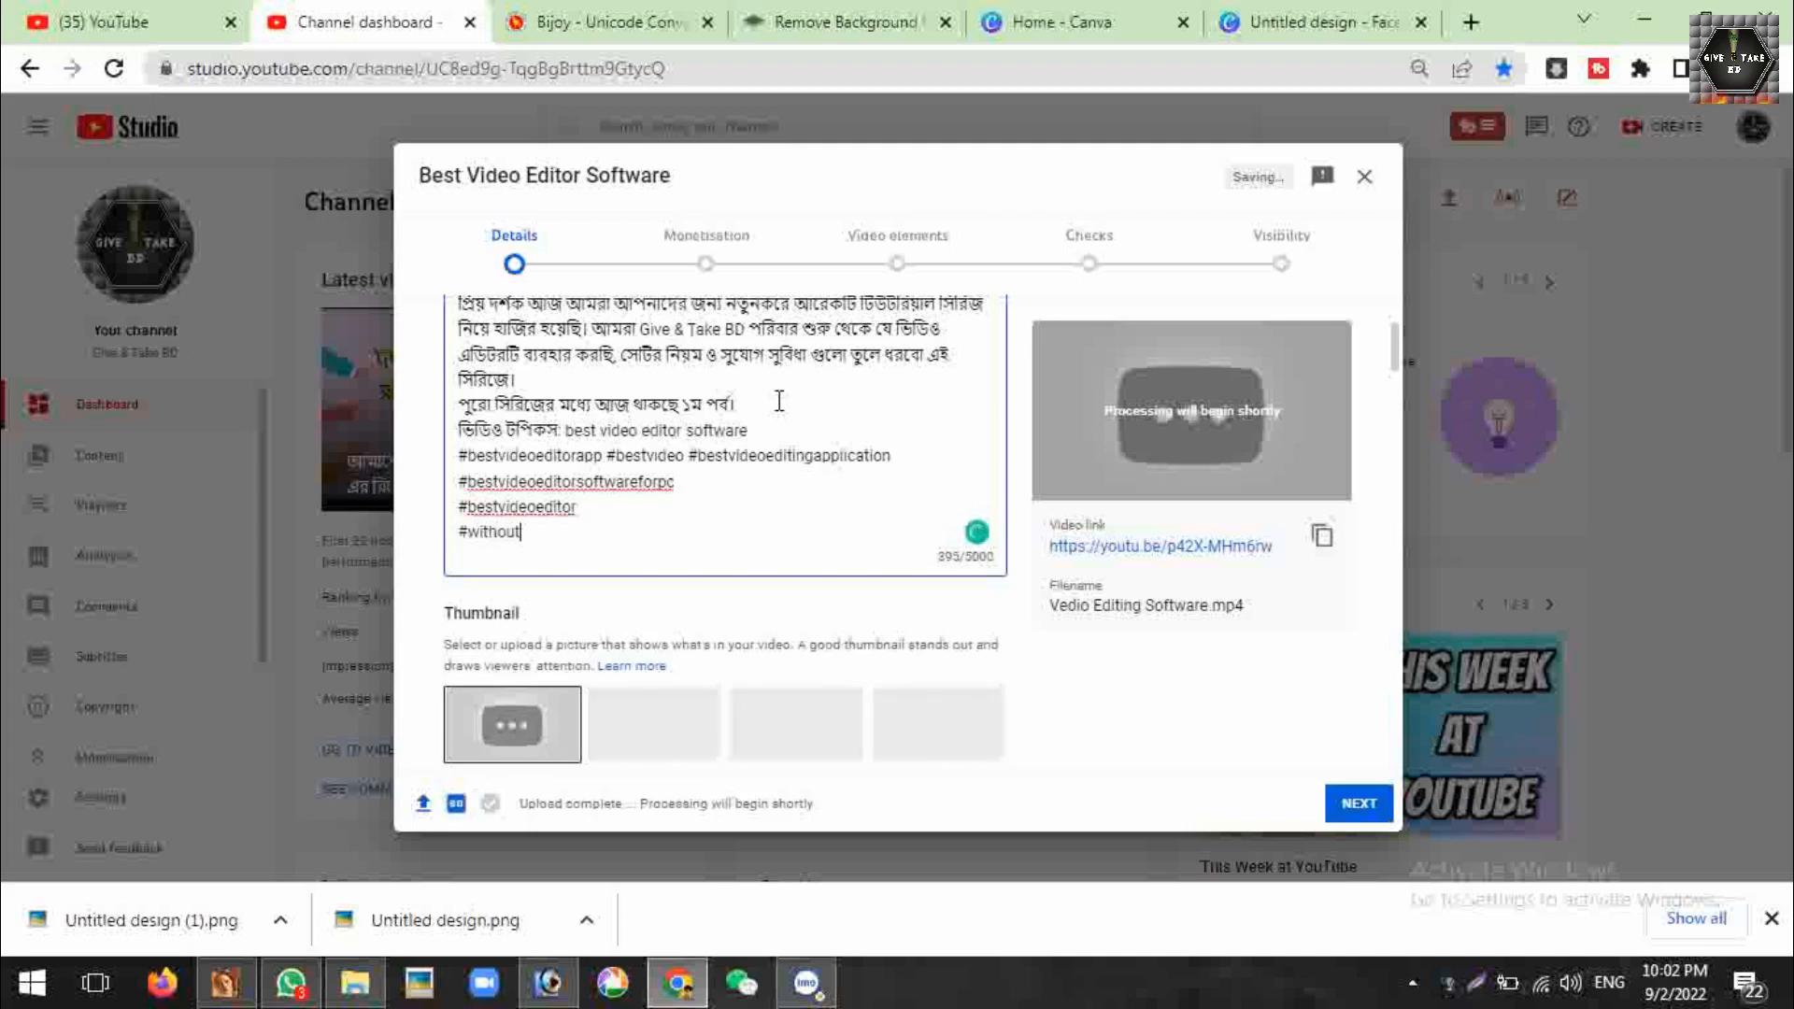
text(watermark)
key(Return)
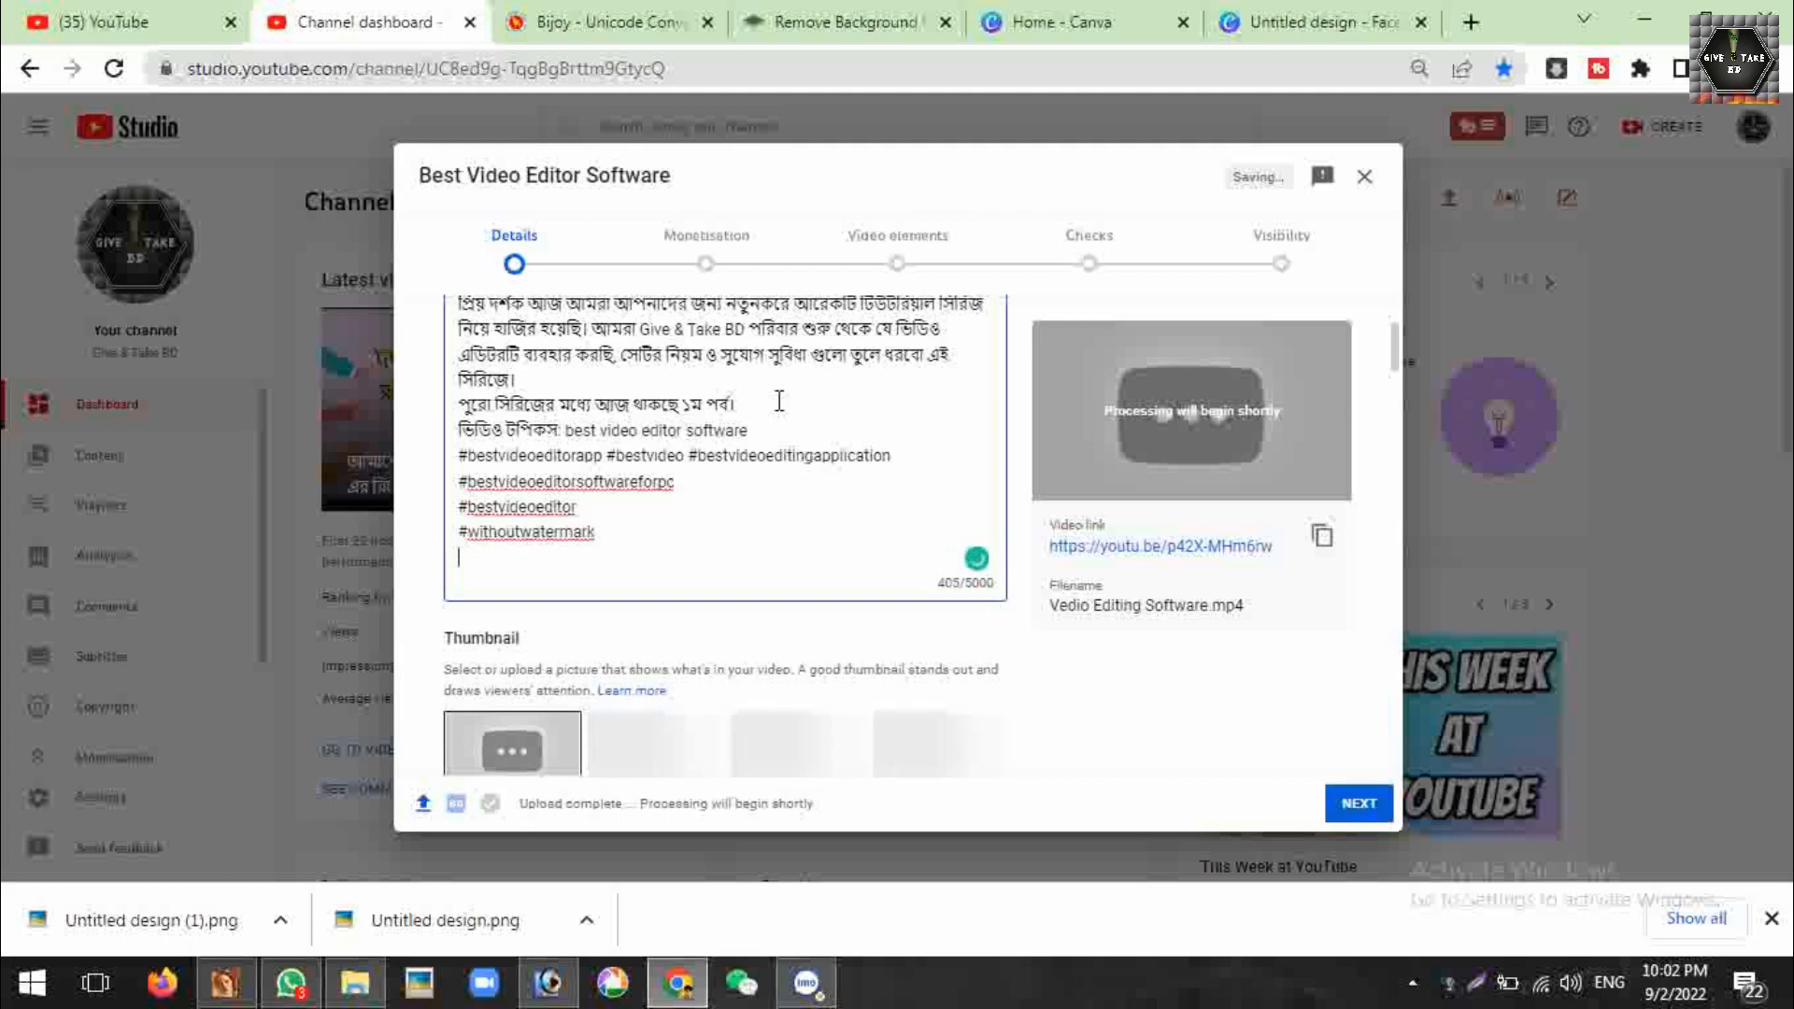
Preview Screenshot_12 from the Lightshot folder in Documents and set it as the video's custom thumbnail
click(355, 983)
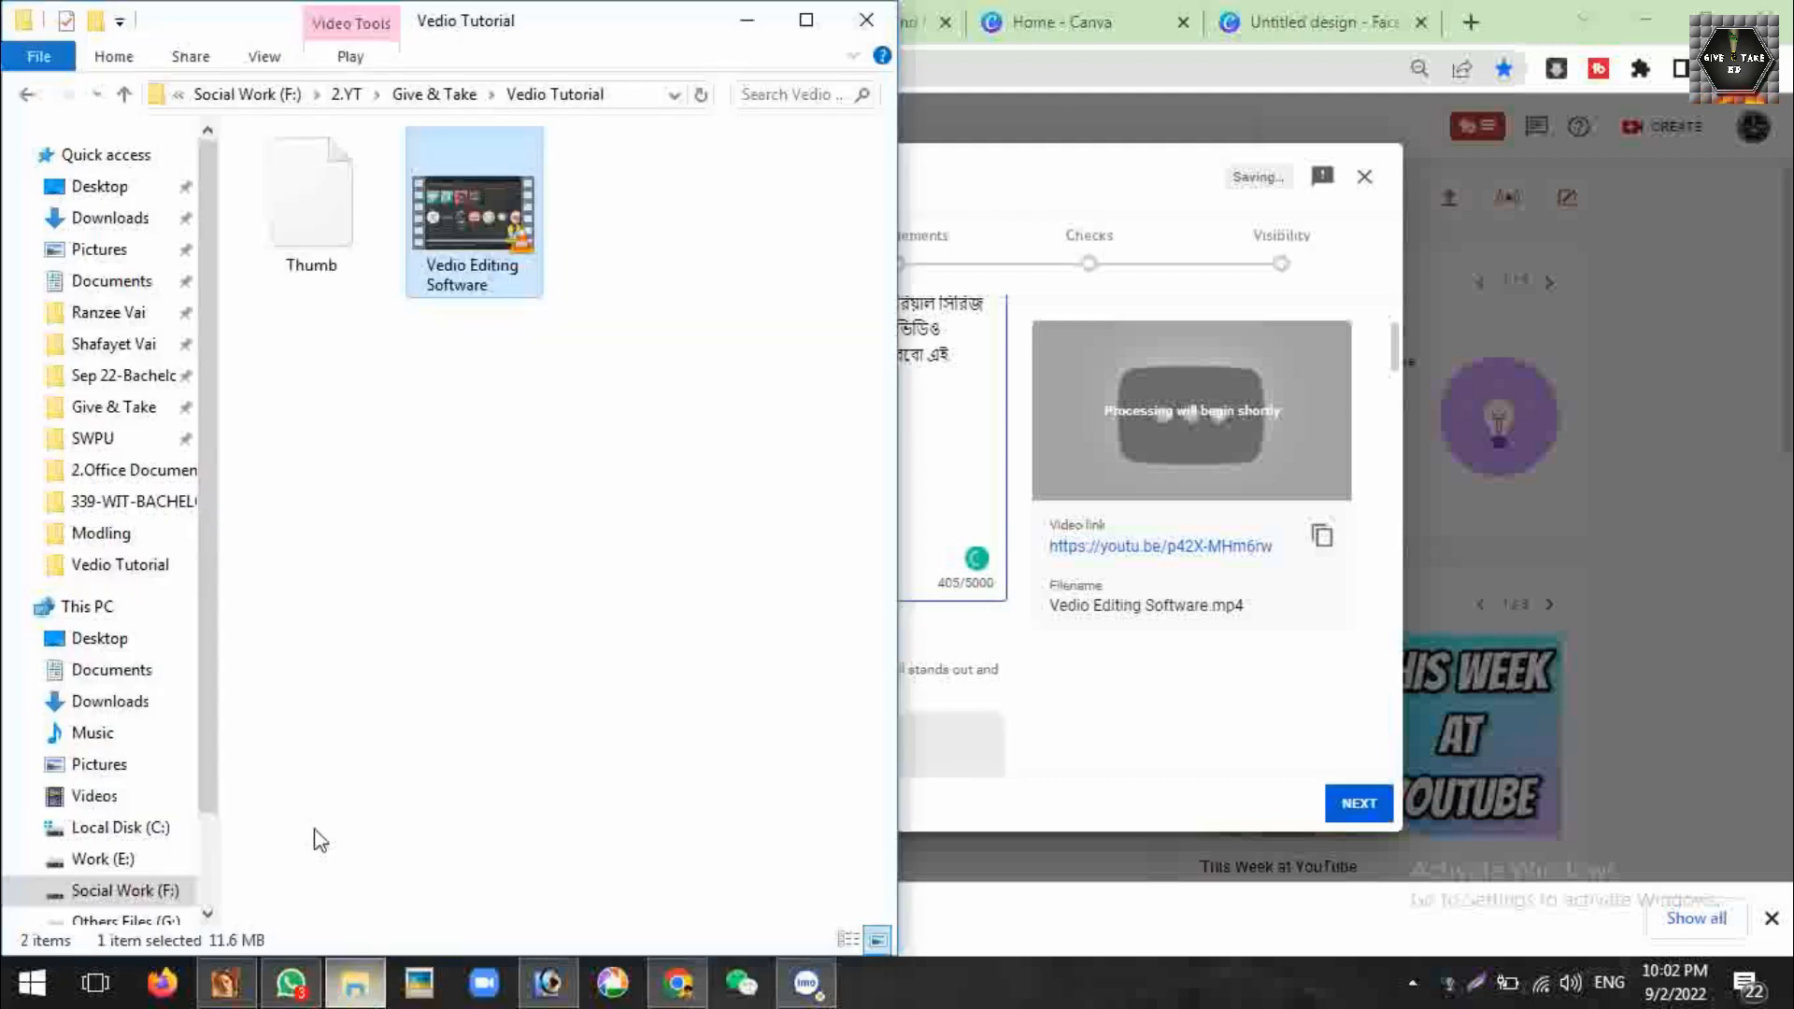
click(142, 287)
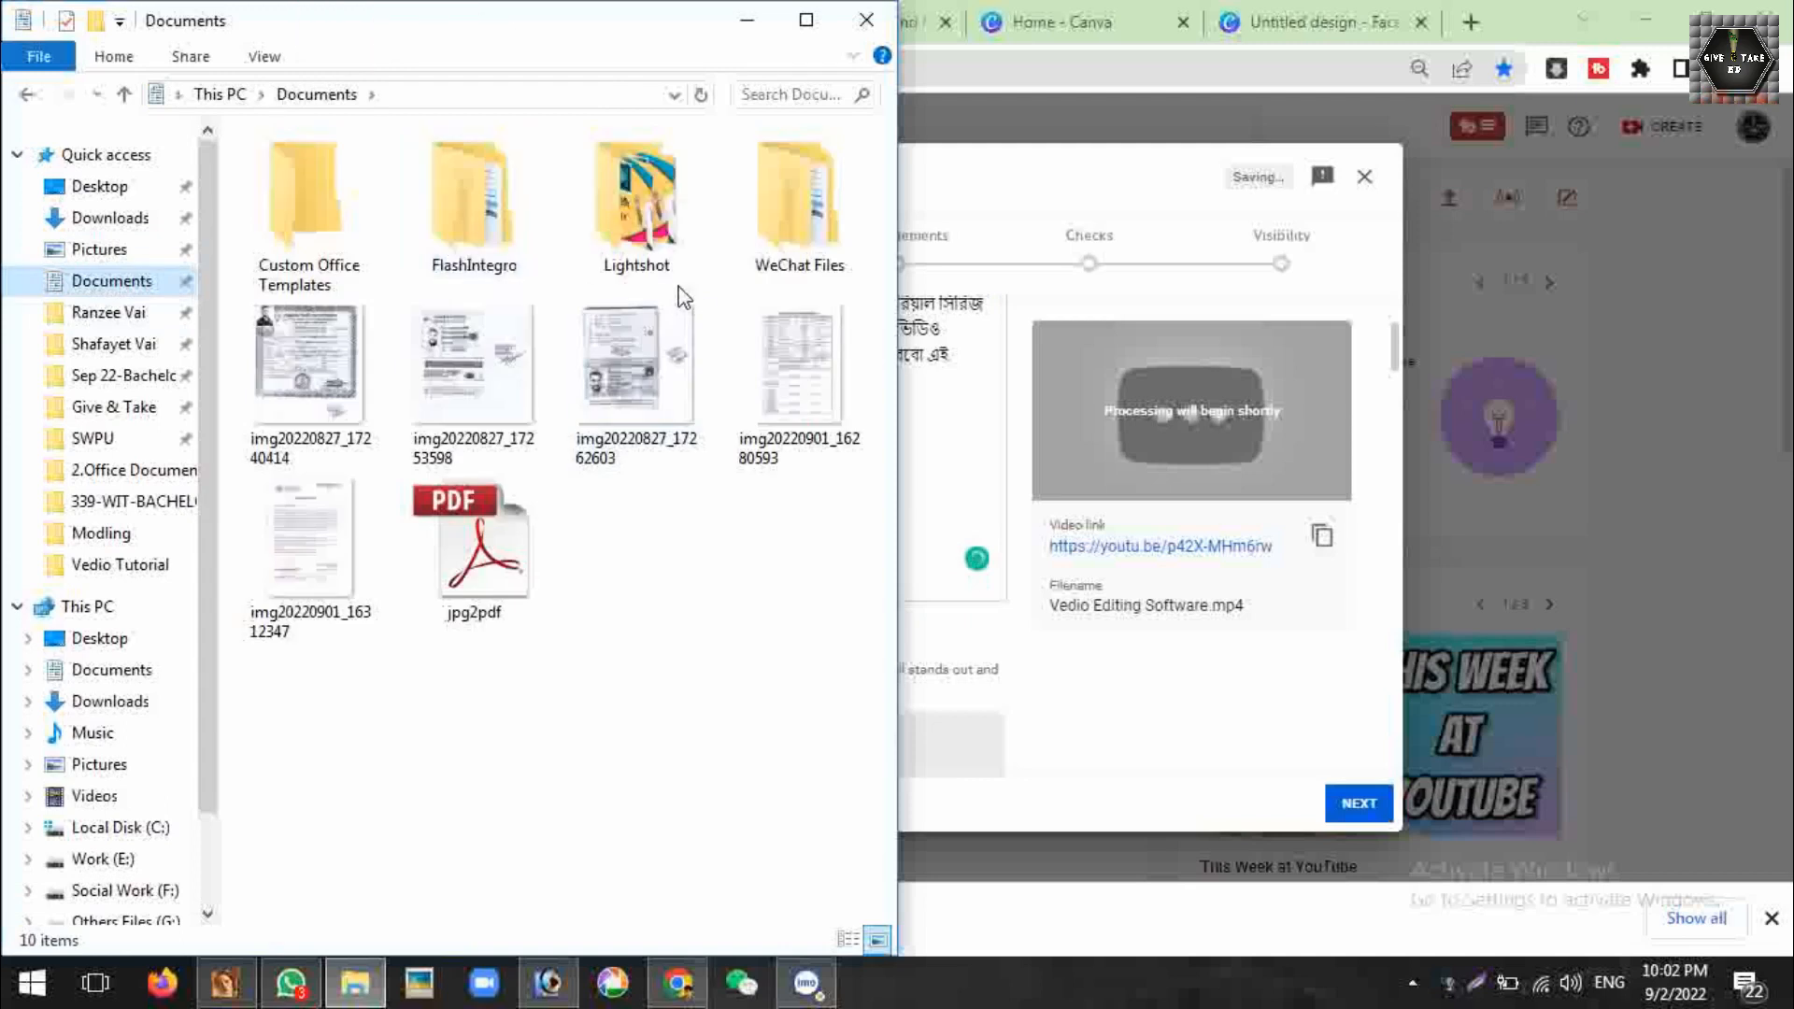
double_click(665, 217)
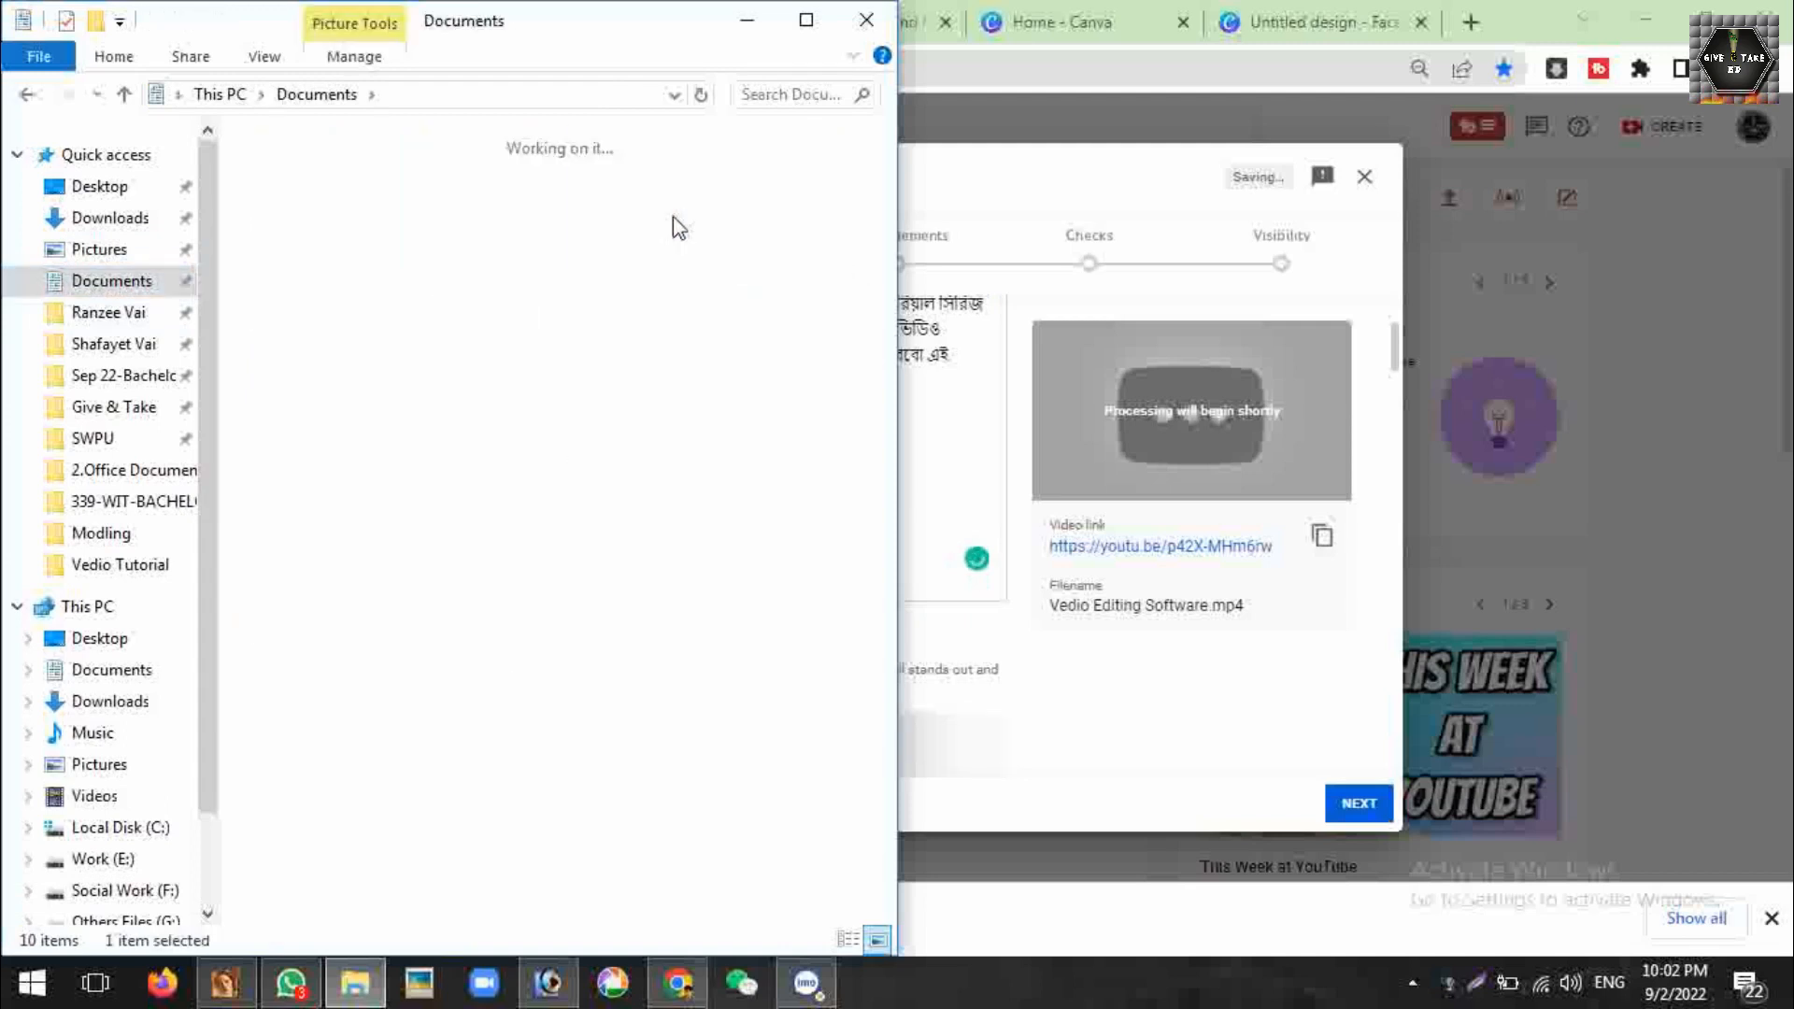
click(359, 607)
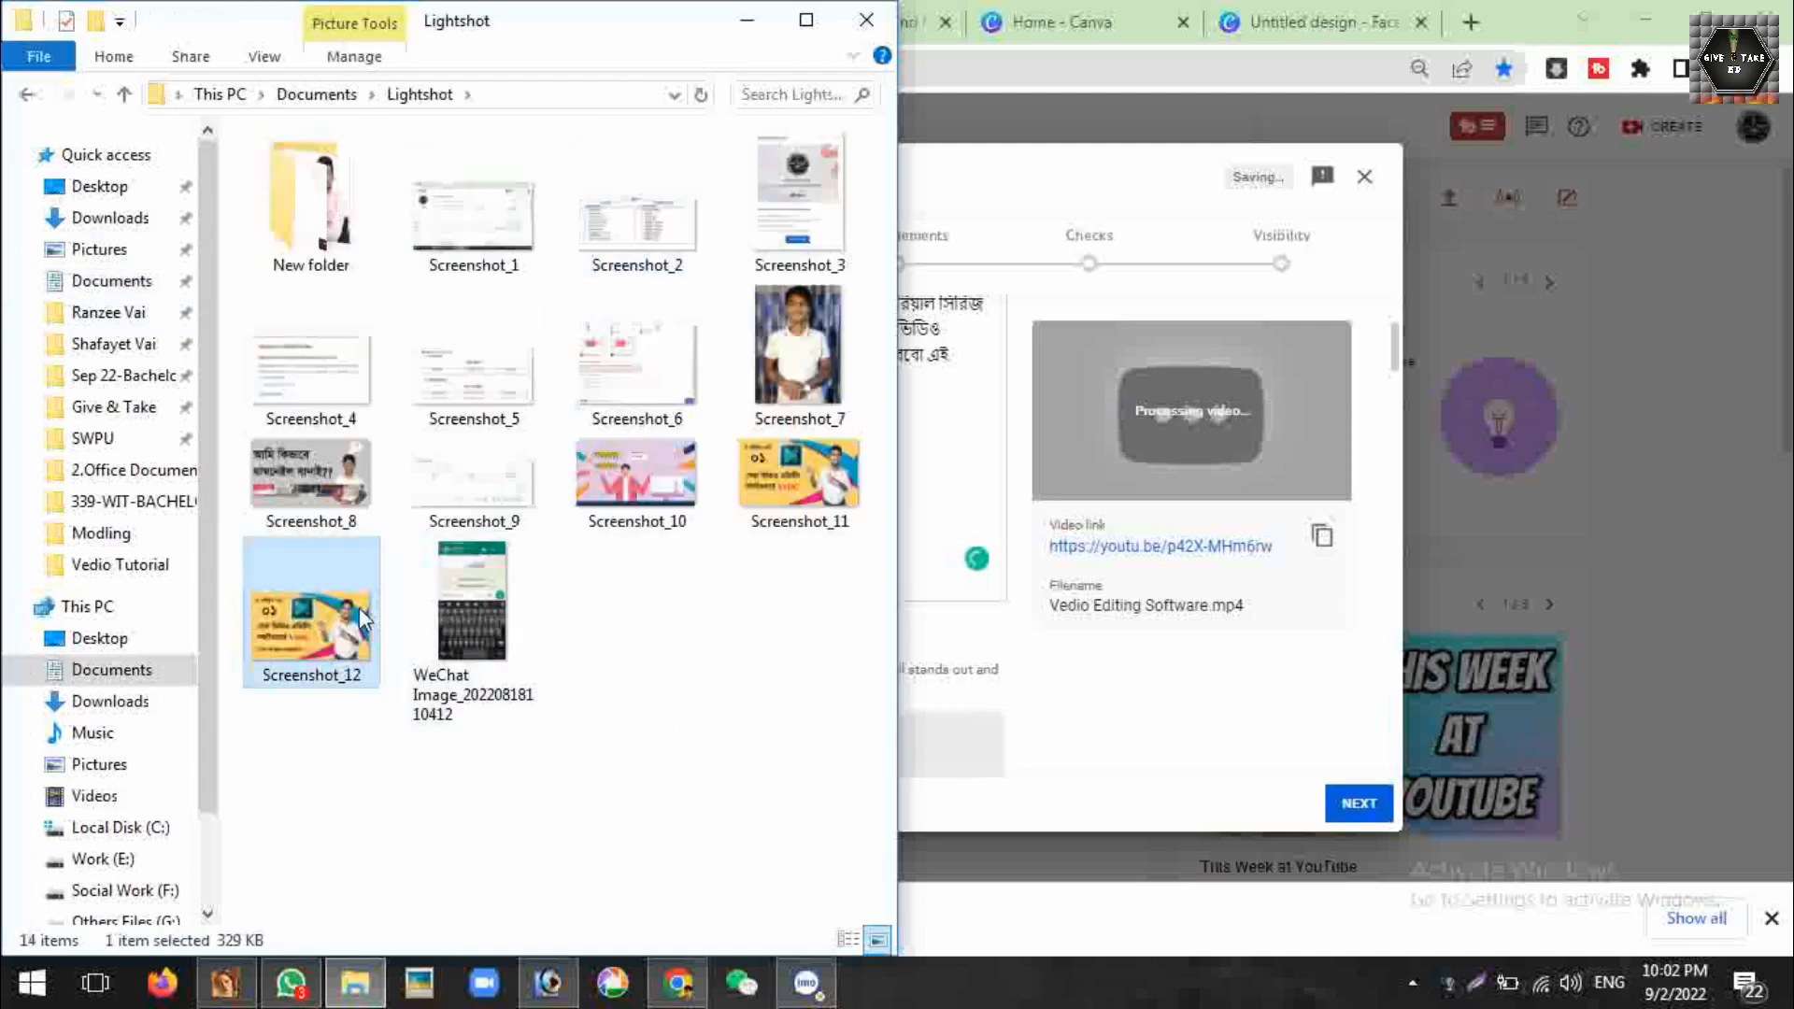
double_click(359, 608)
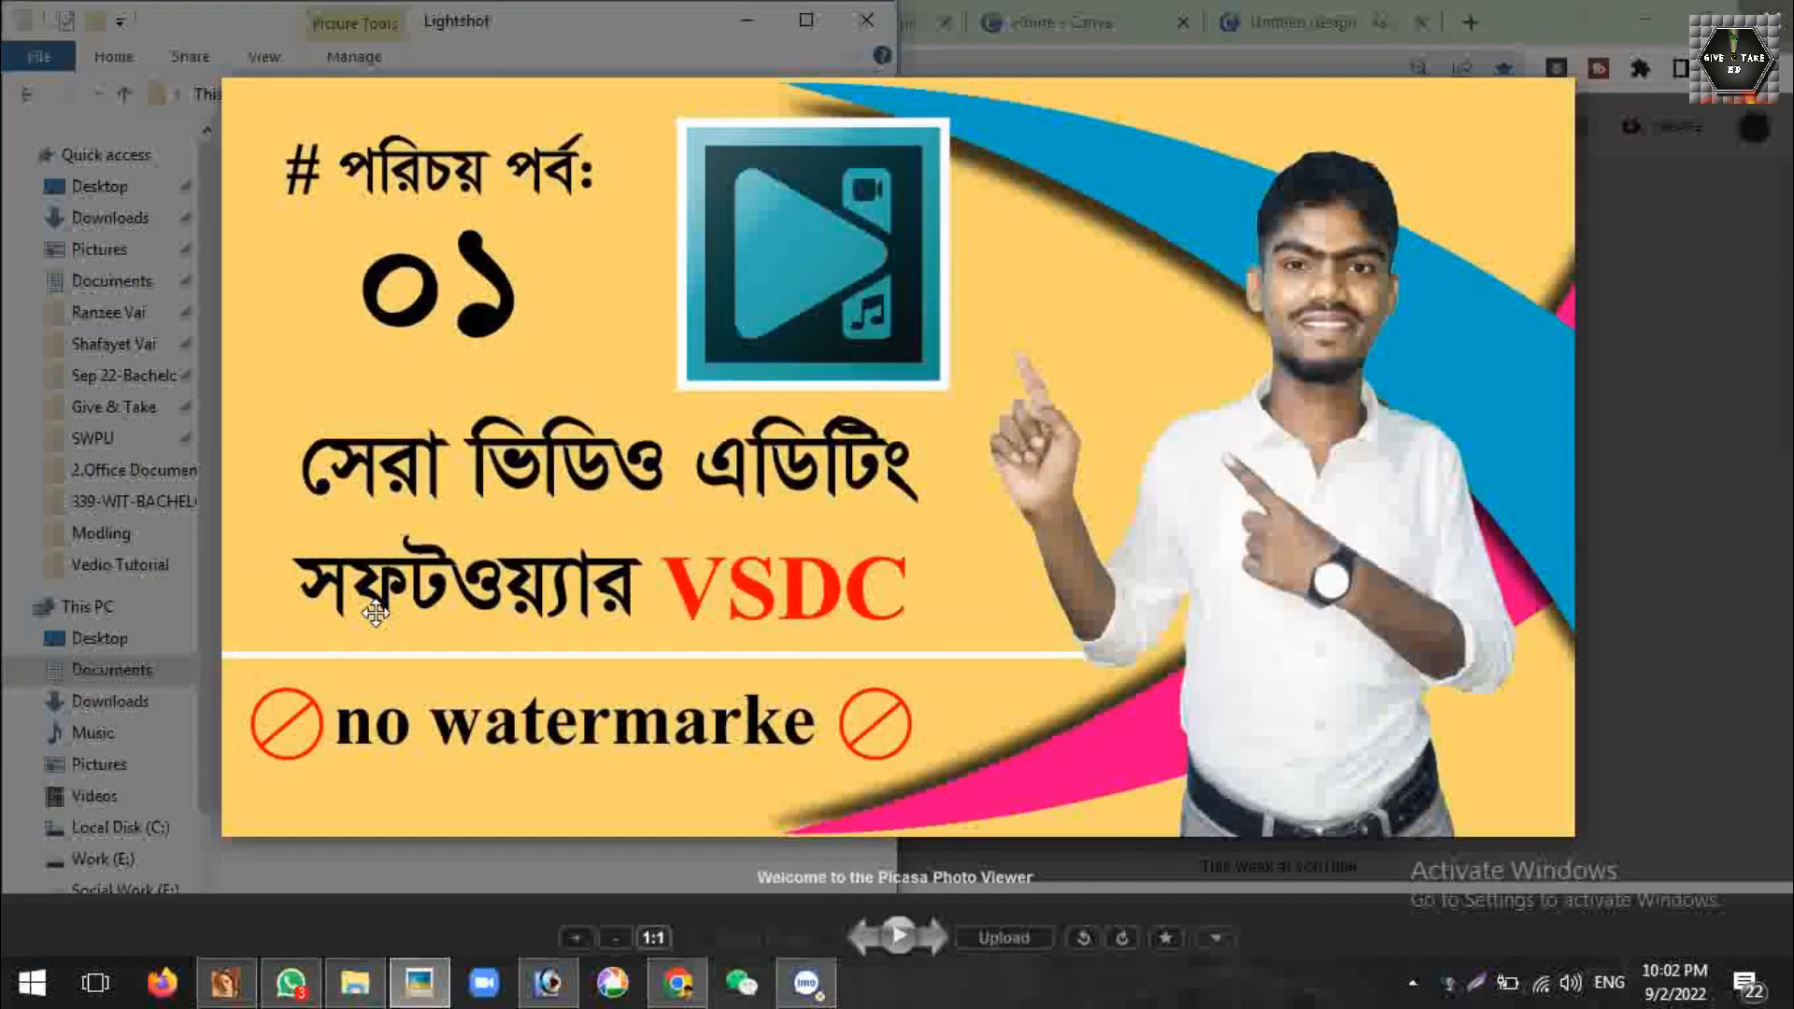
key(Escape)
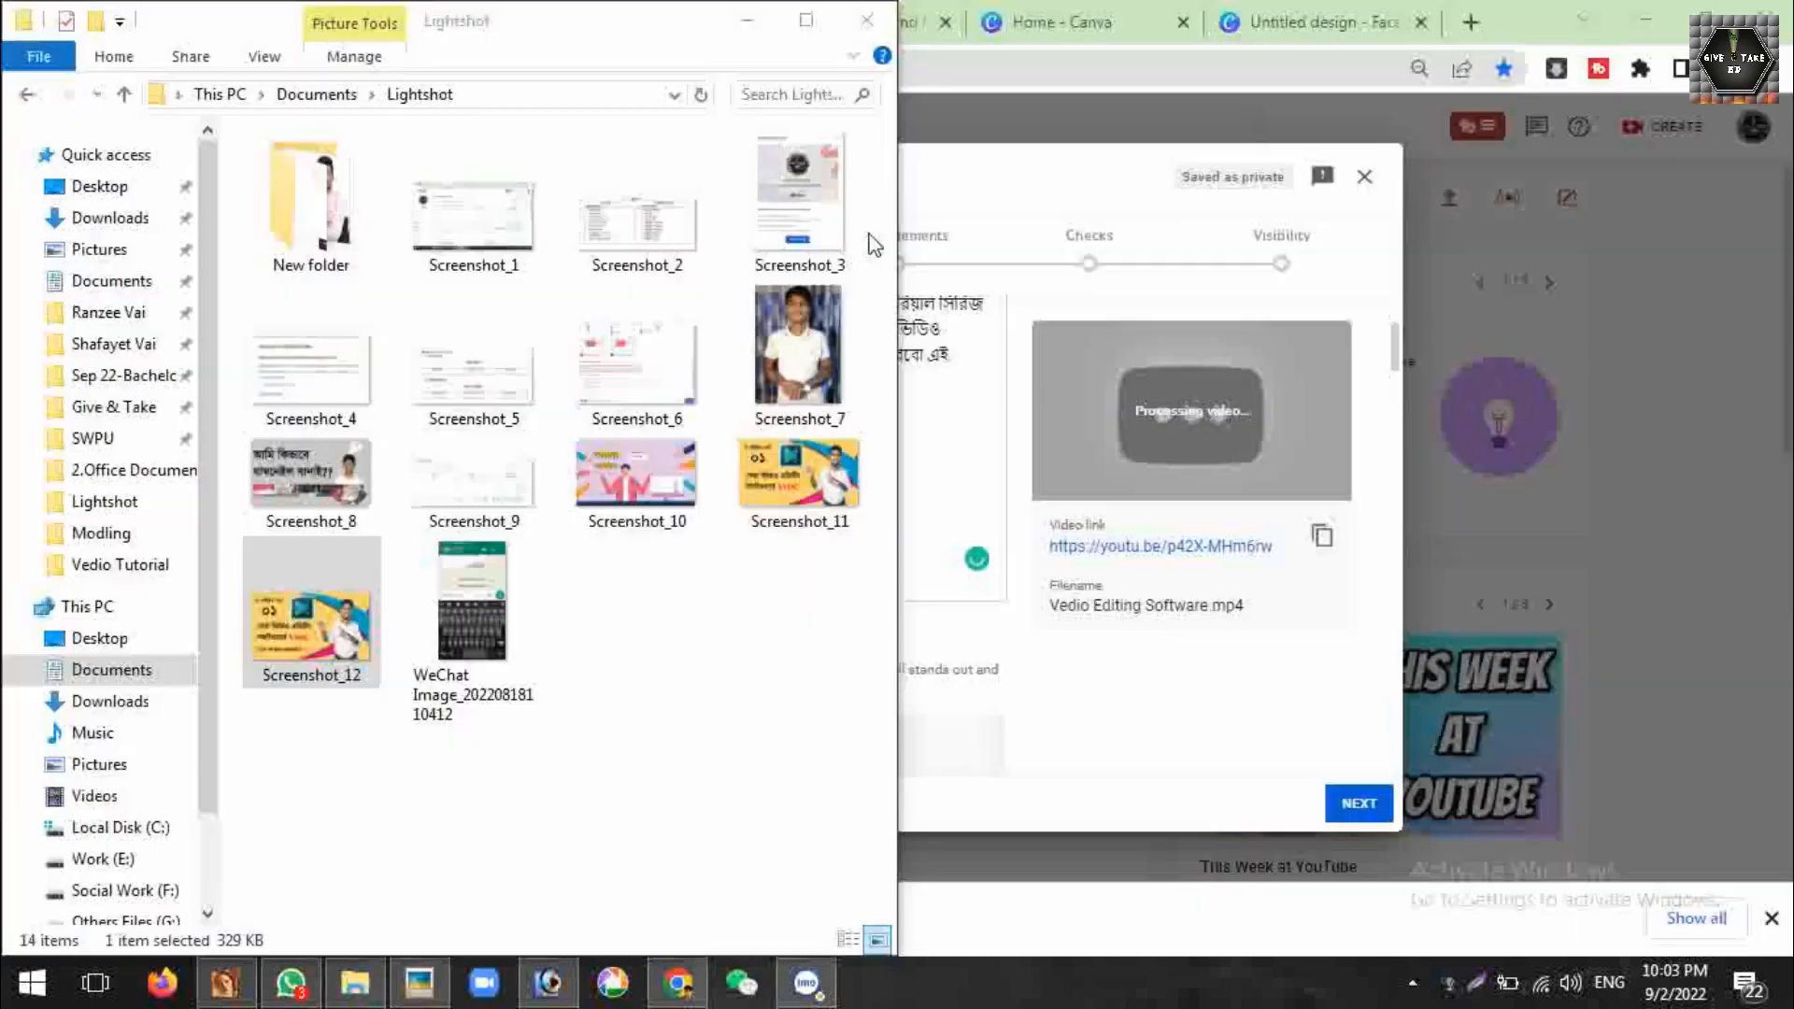
drag(289, 613, 929, 669)
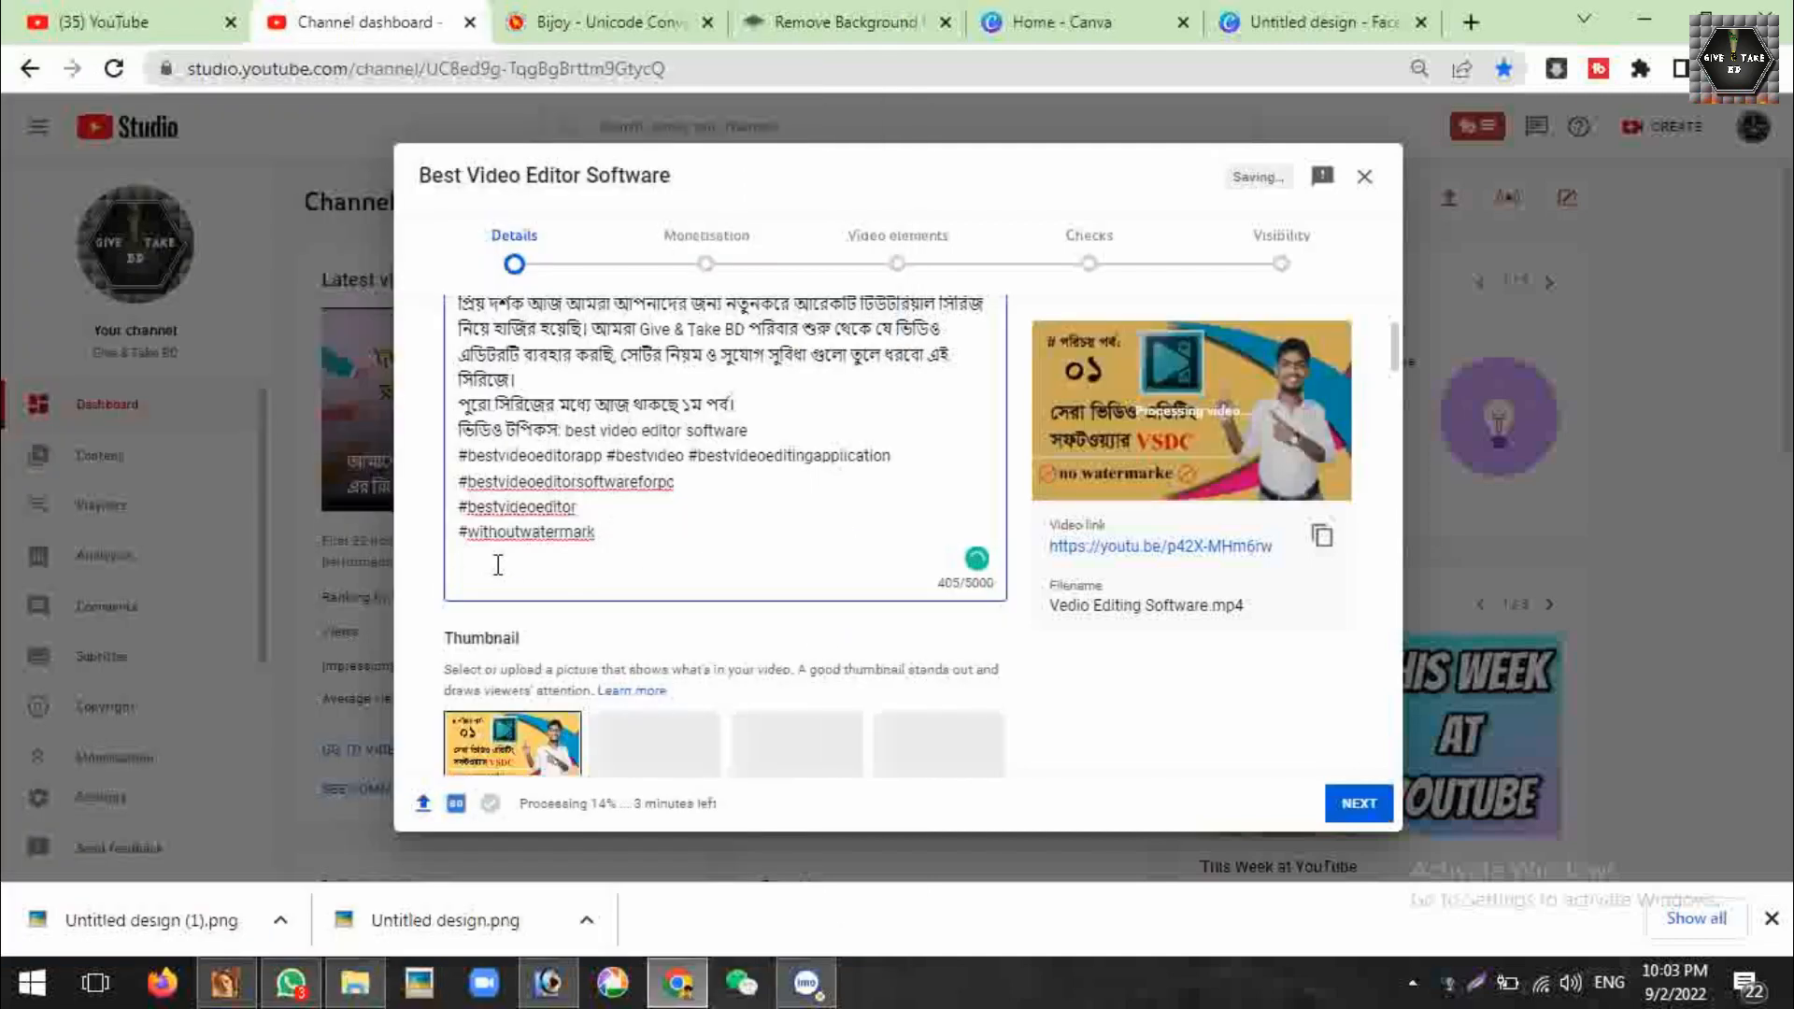
Create a public playlist titled "Video Editing Tutorial" and assign the video to it
scroll(618, 550, down, 4)
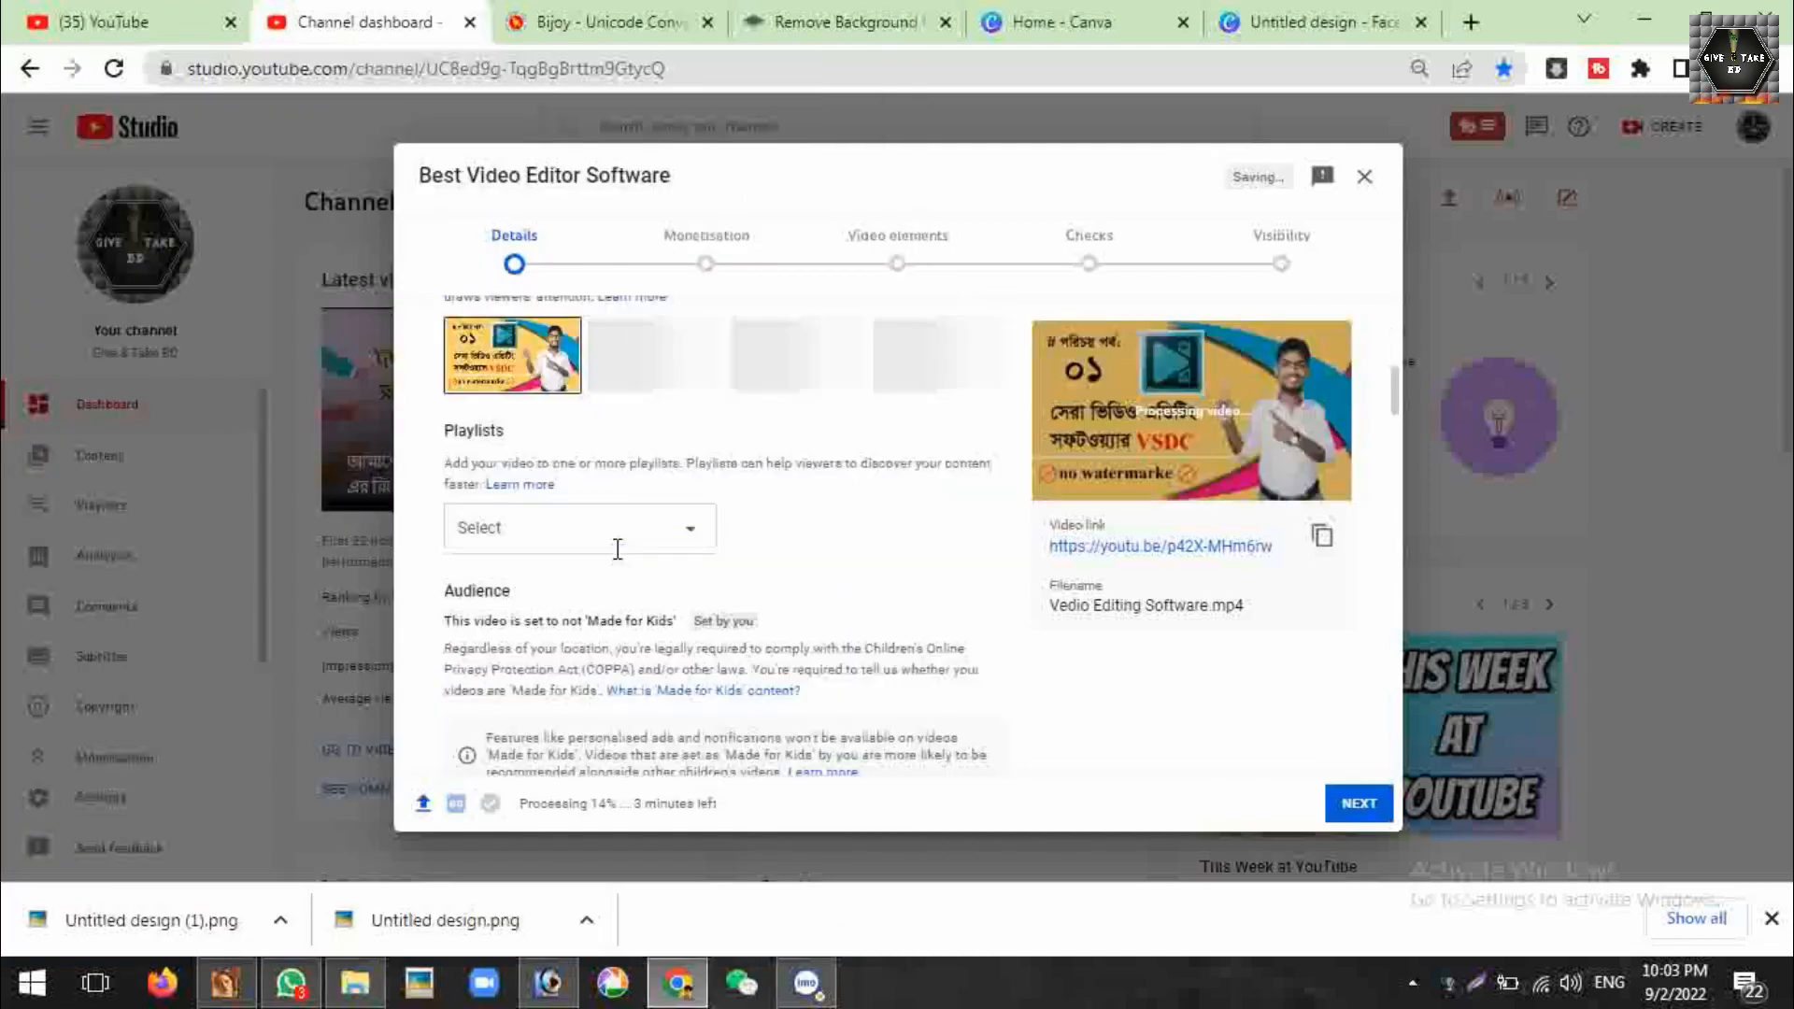
click(549, 561)
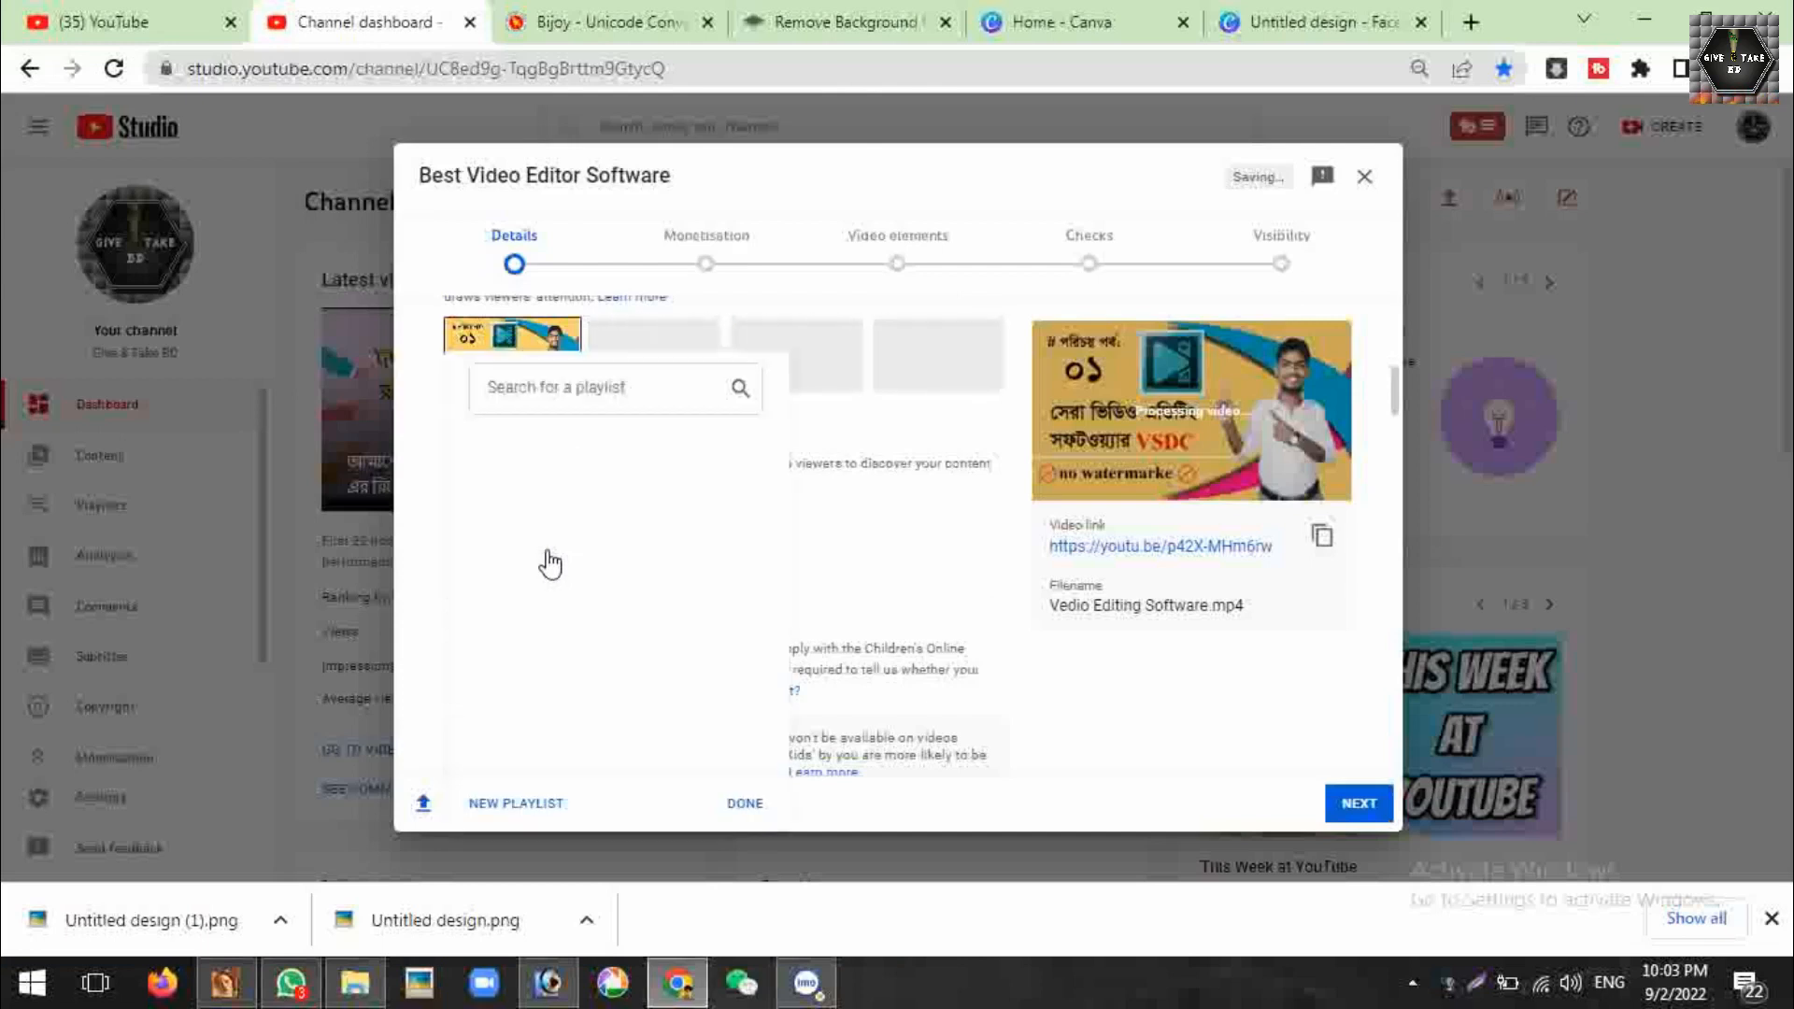
click(541, 804)
text(Video Editing Tutorial)
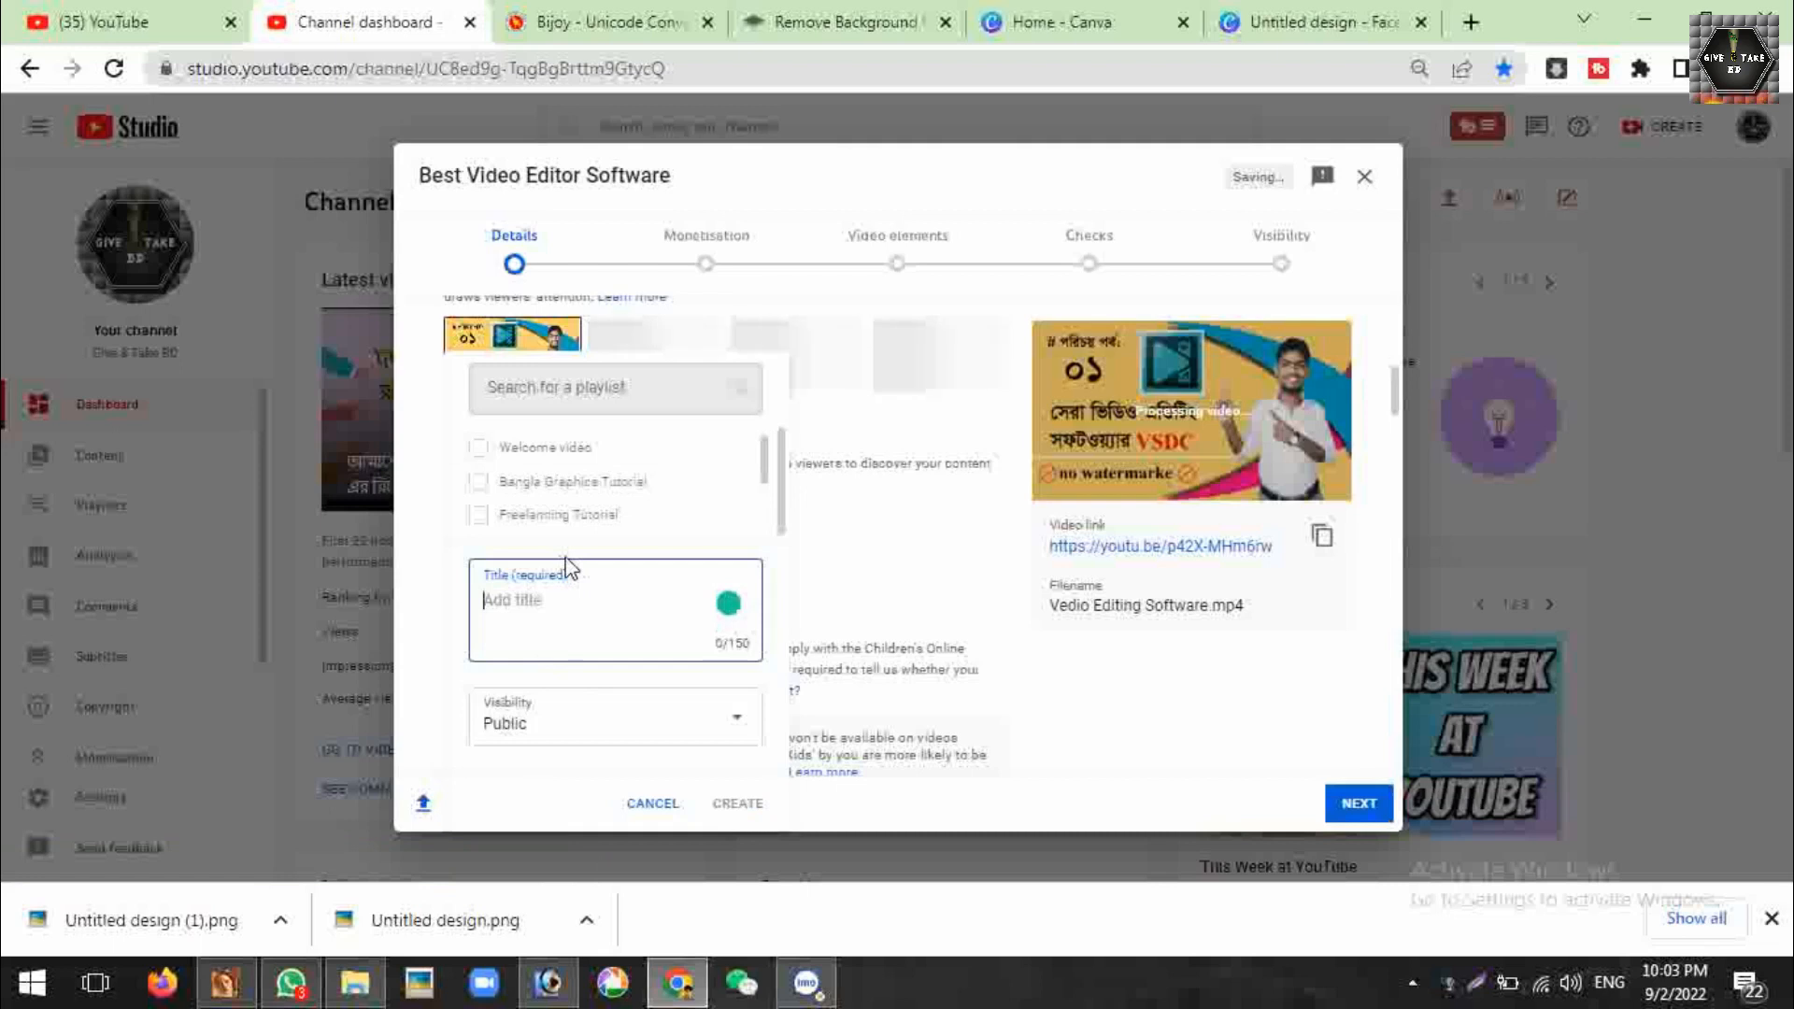
click(736, 804)
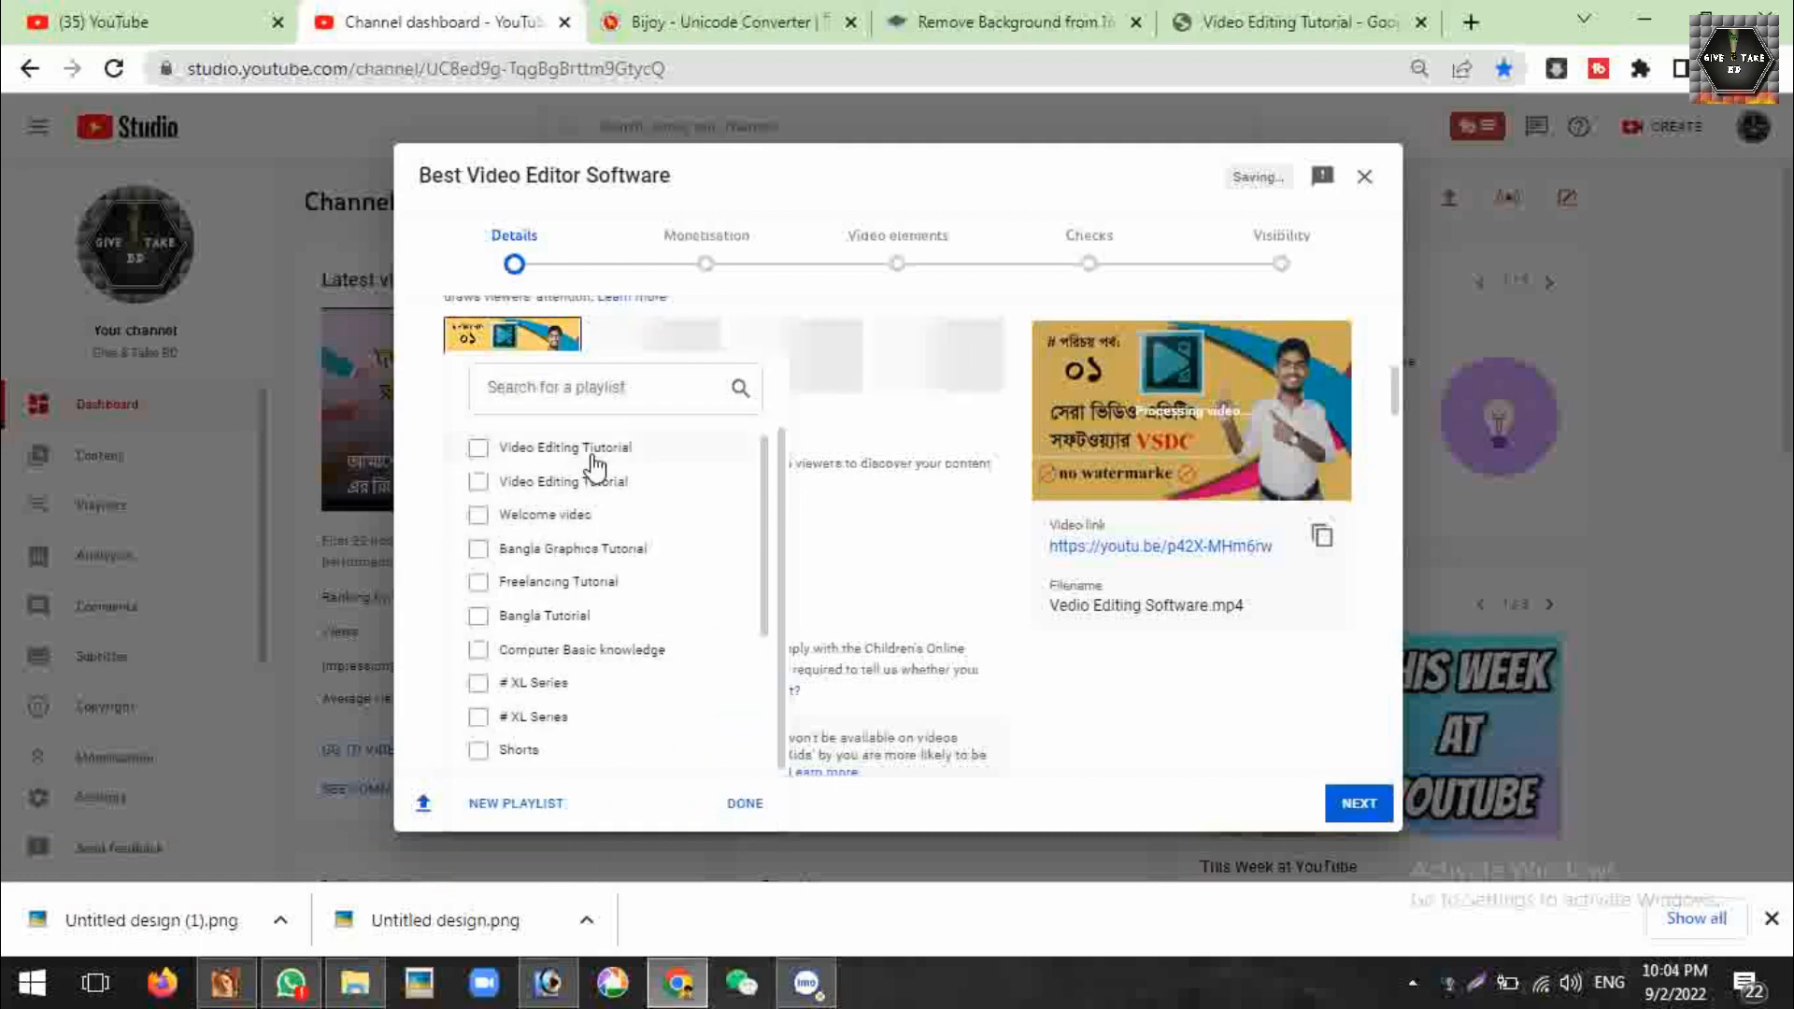
click(594, 474)
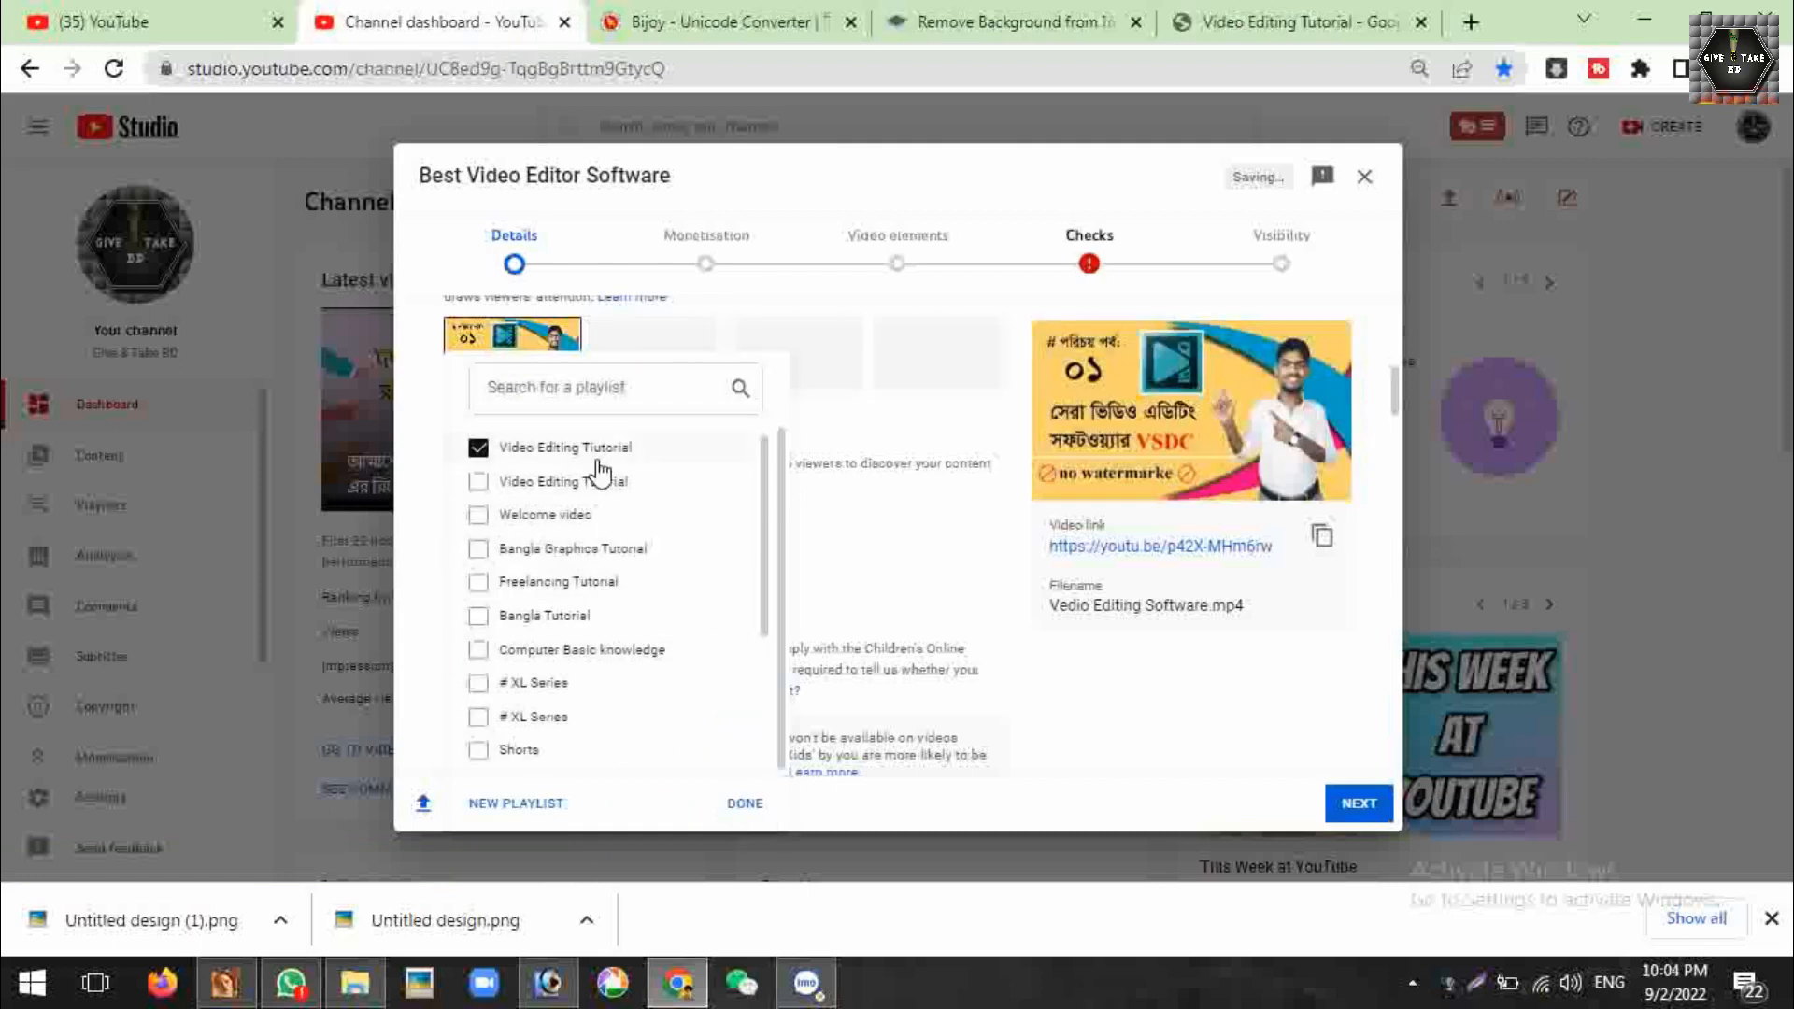
click(747, 805)
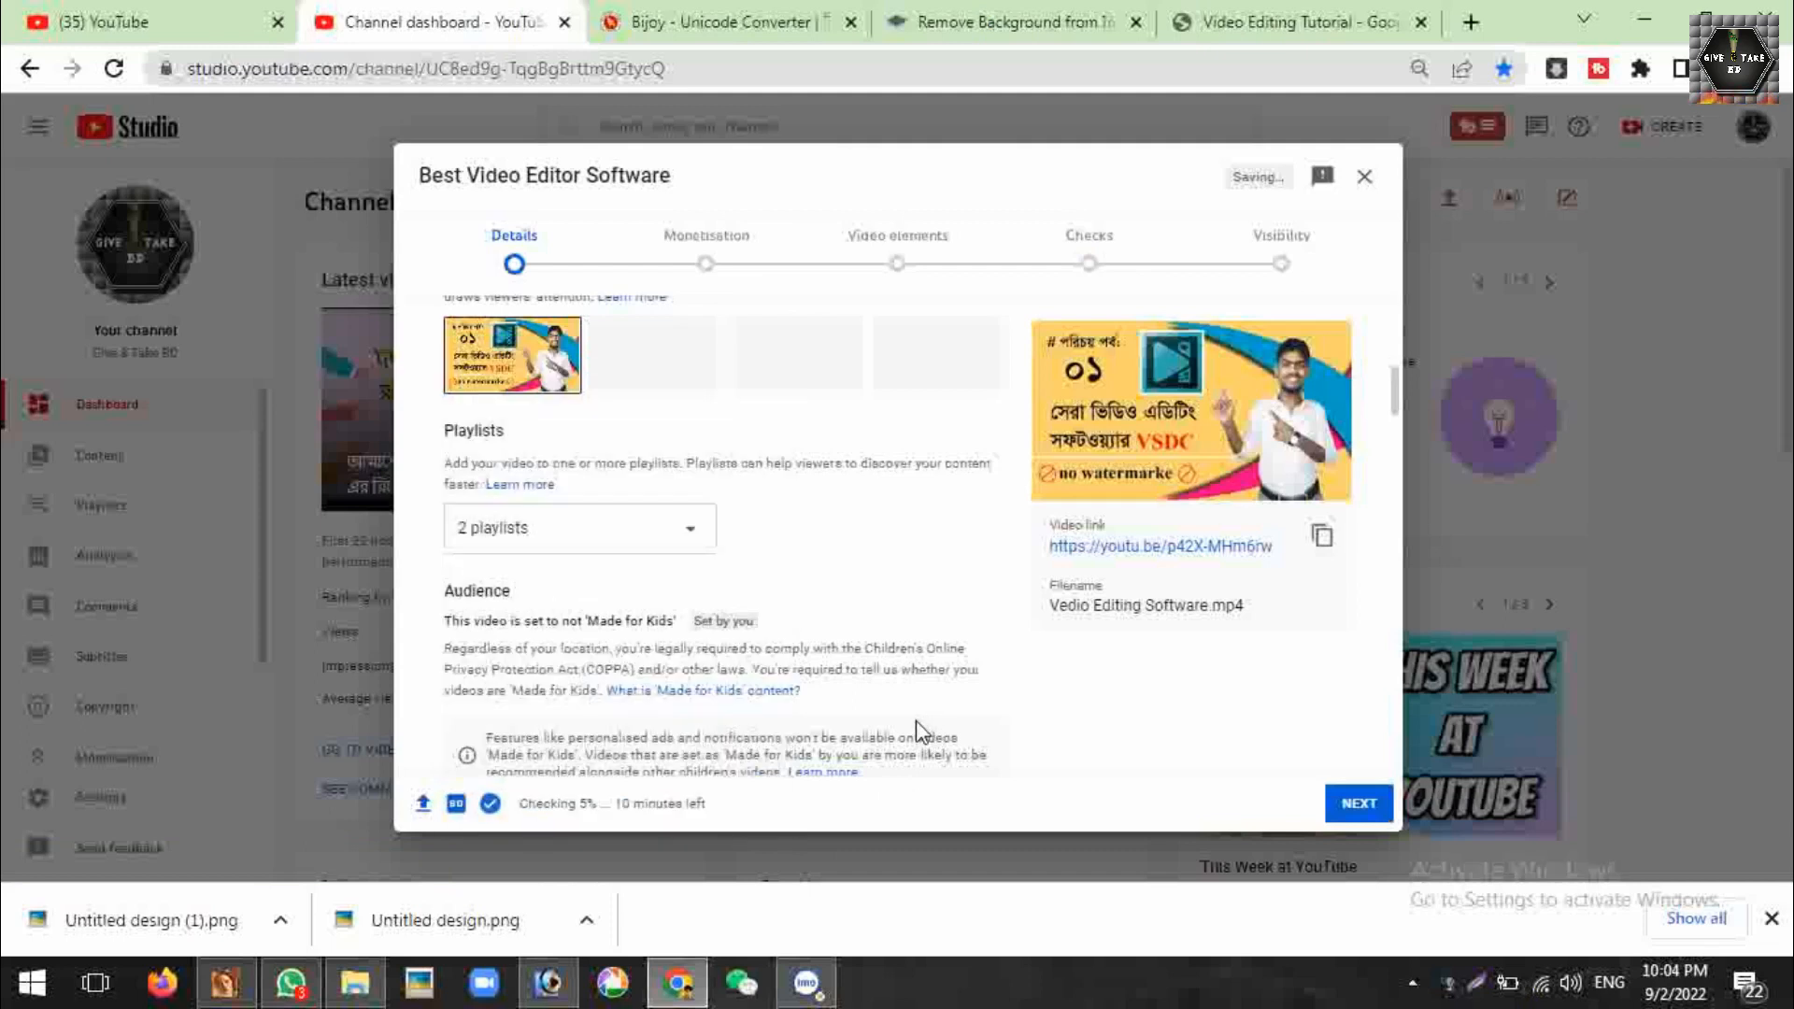
Add the video tag "best video editor" and the suggested tags "best video editor app" and "best video editor for pc"
scroll(916, 728, down, 4)
scroll(919, 735, down, 8)
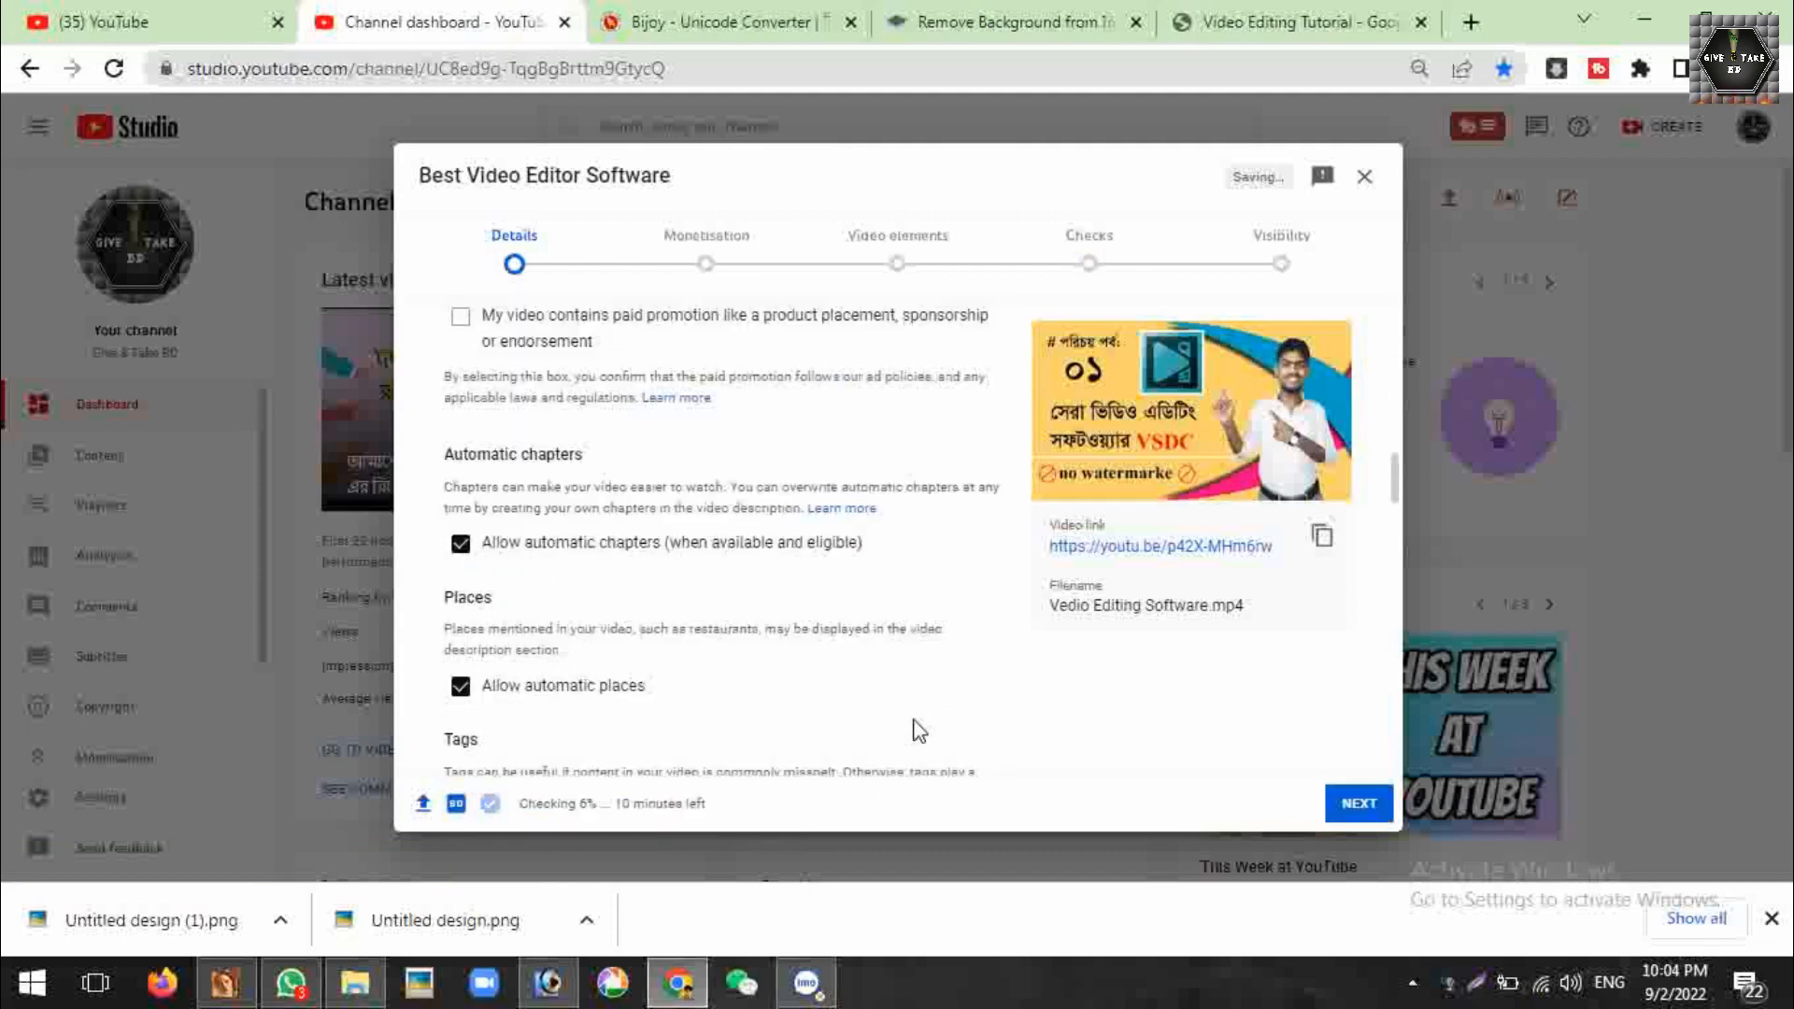
click(566, 574)
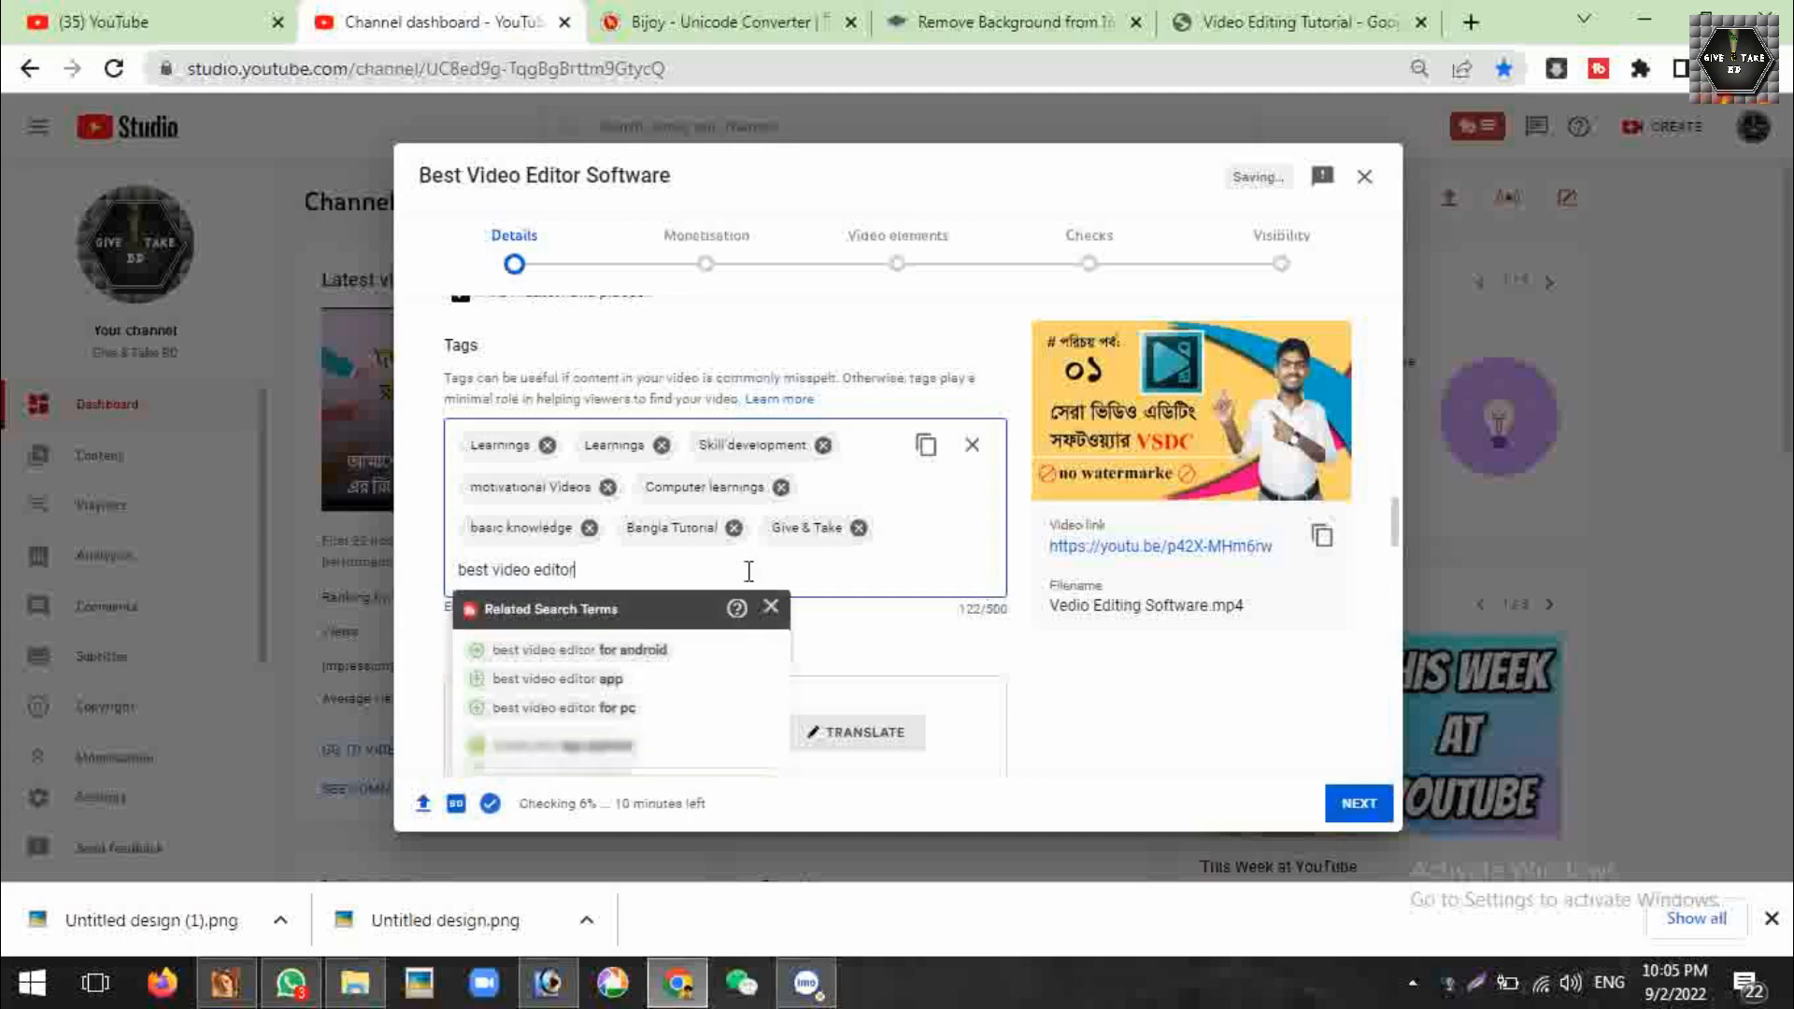
click(609, 685)
click(609, 713)
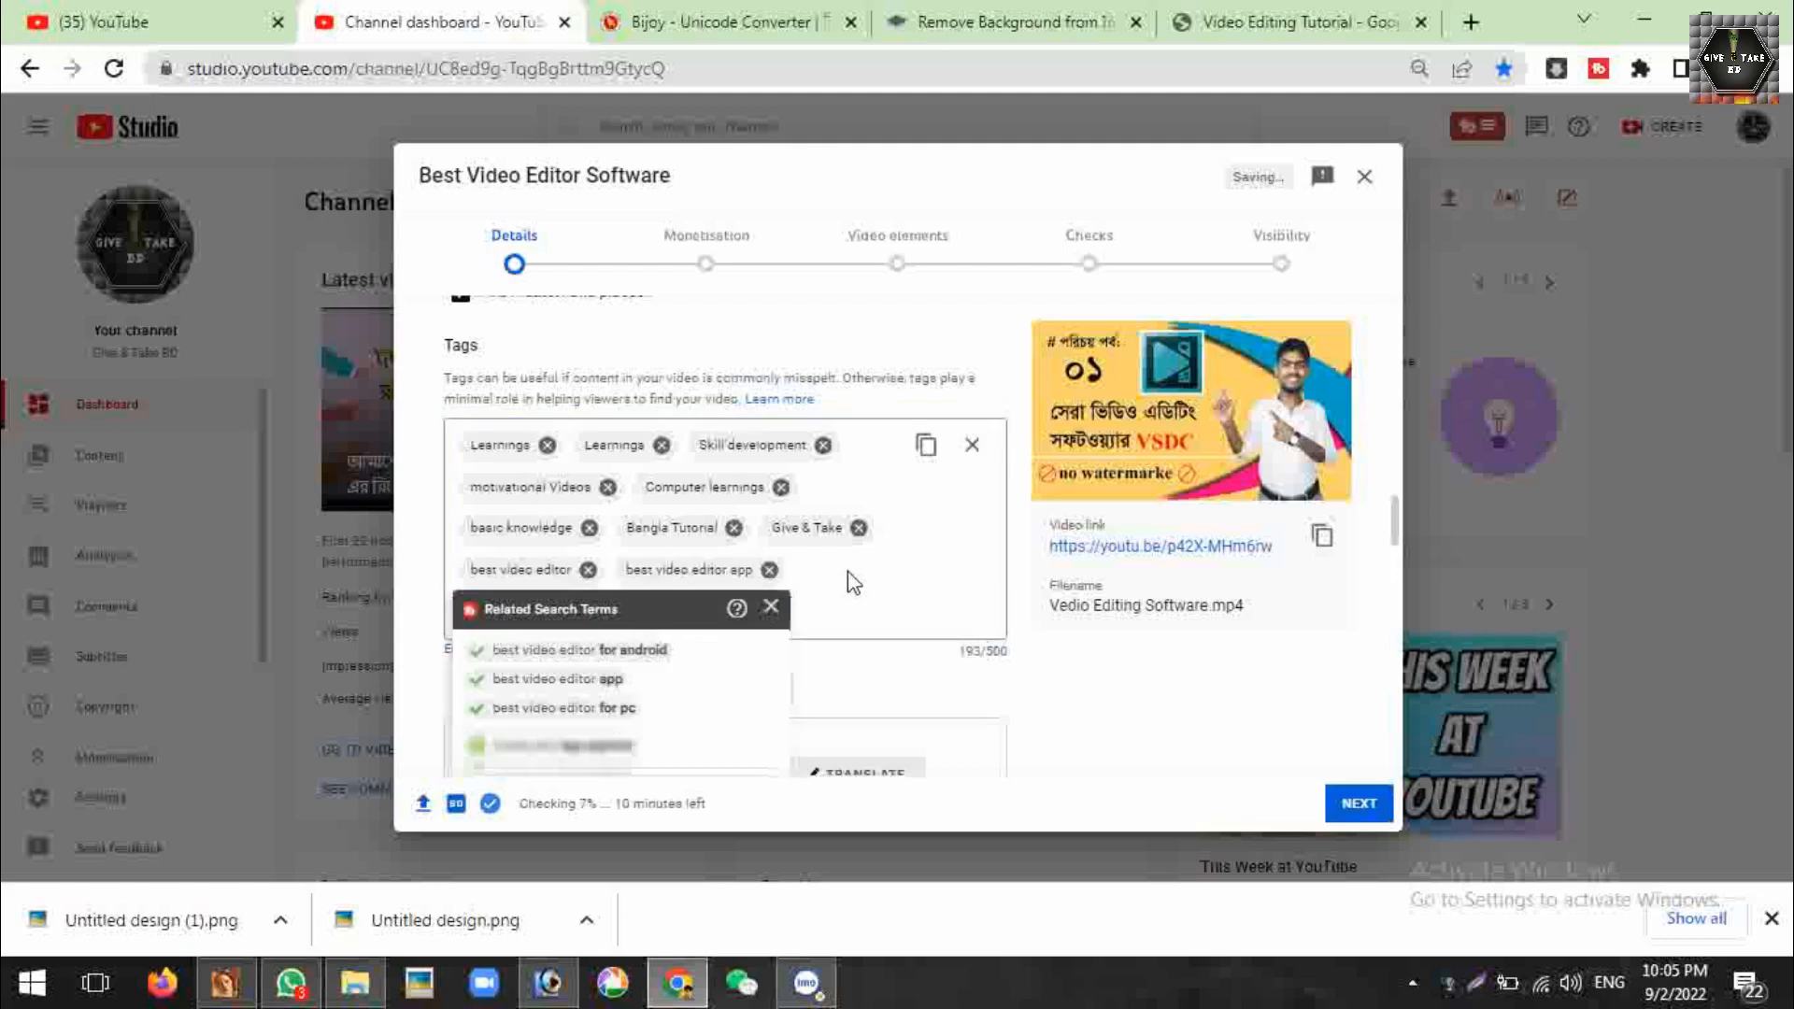
Add the tag "video editor for pc" plus its suggested "without watermark", "without watermark free download" and "free download" variants
click(723, 606)
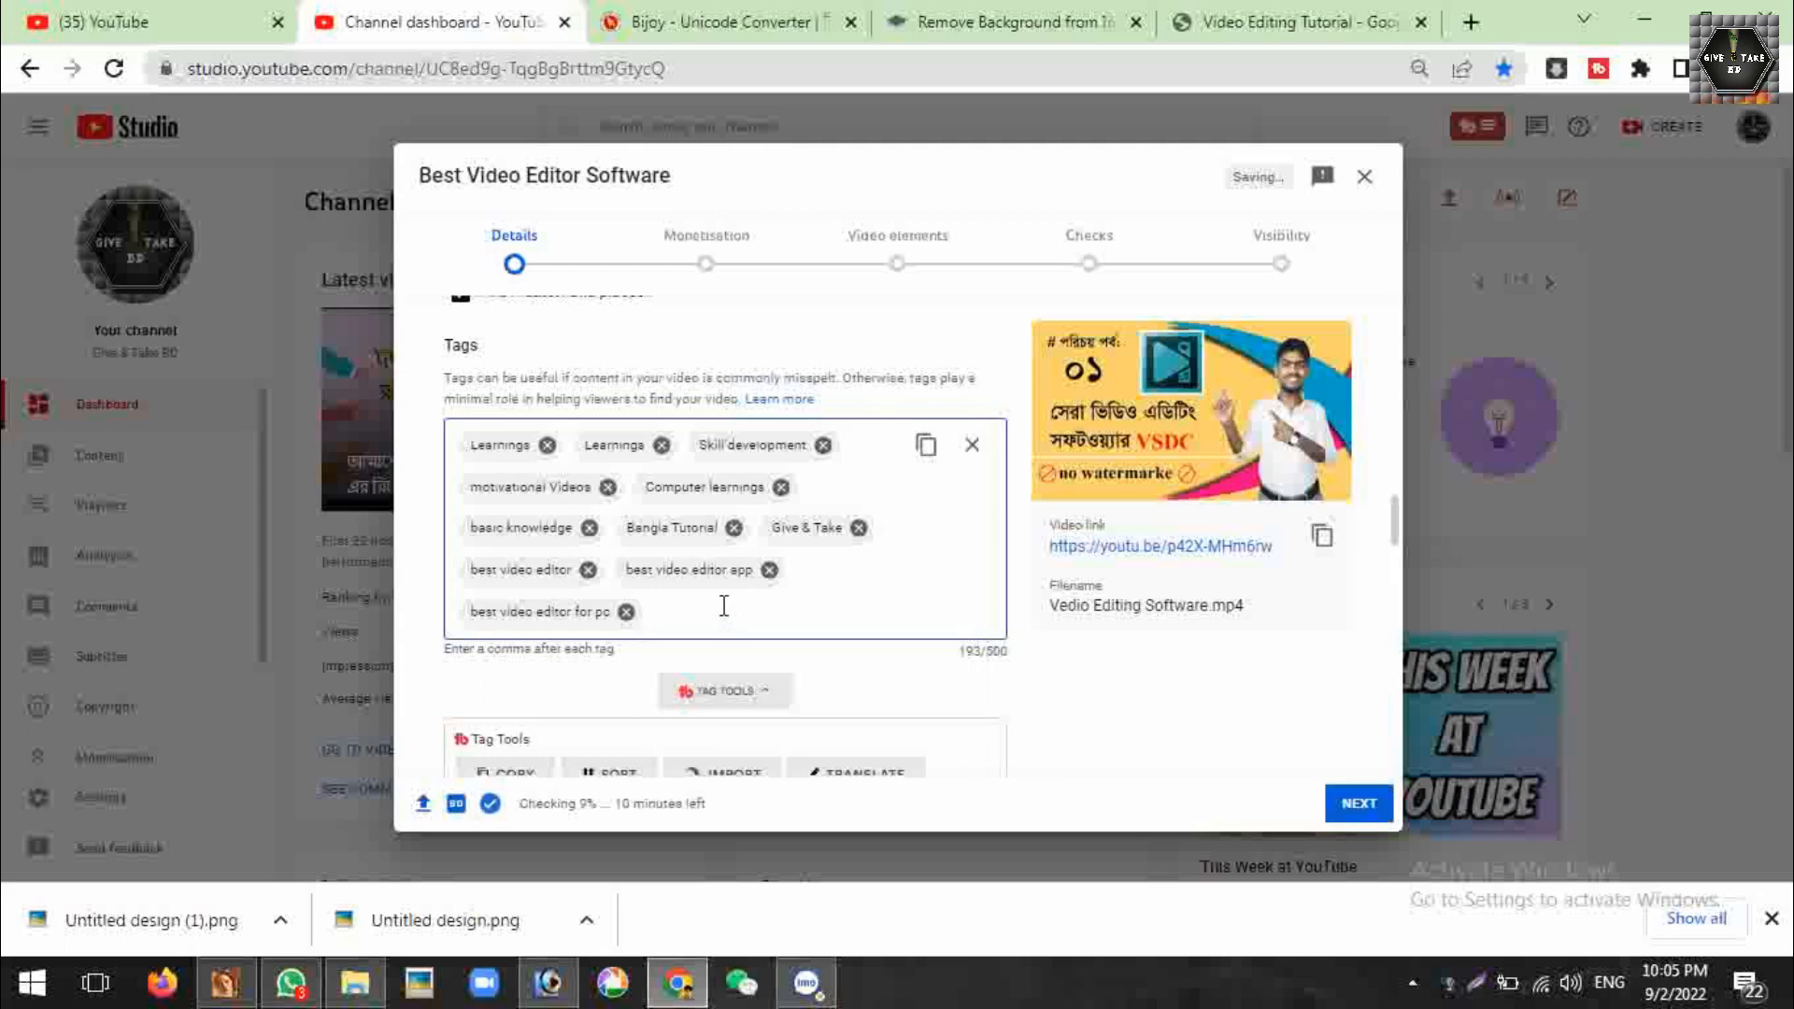
text(video)
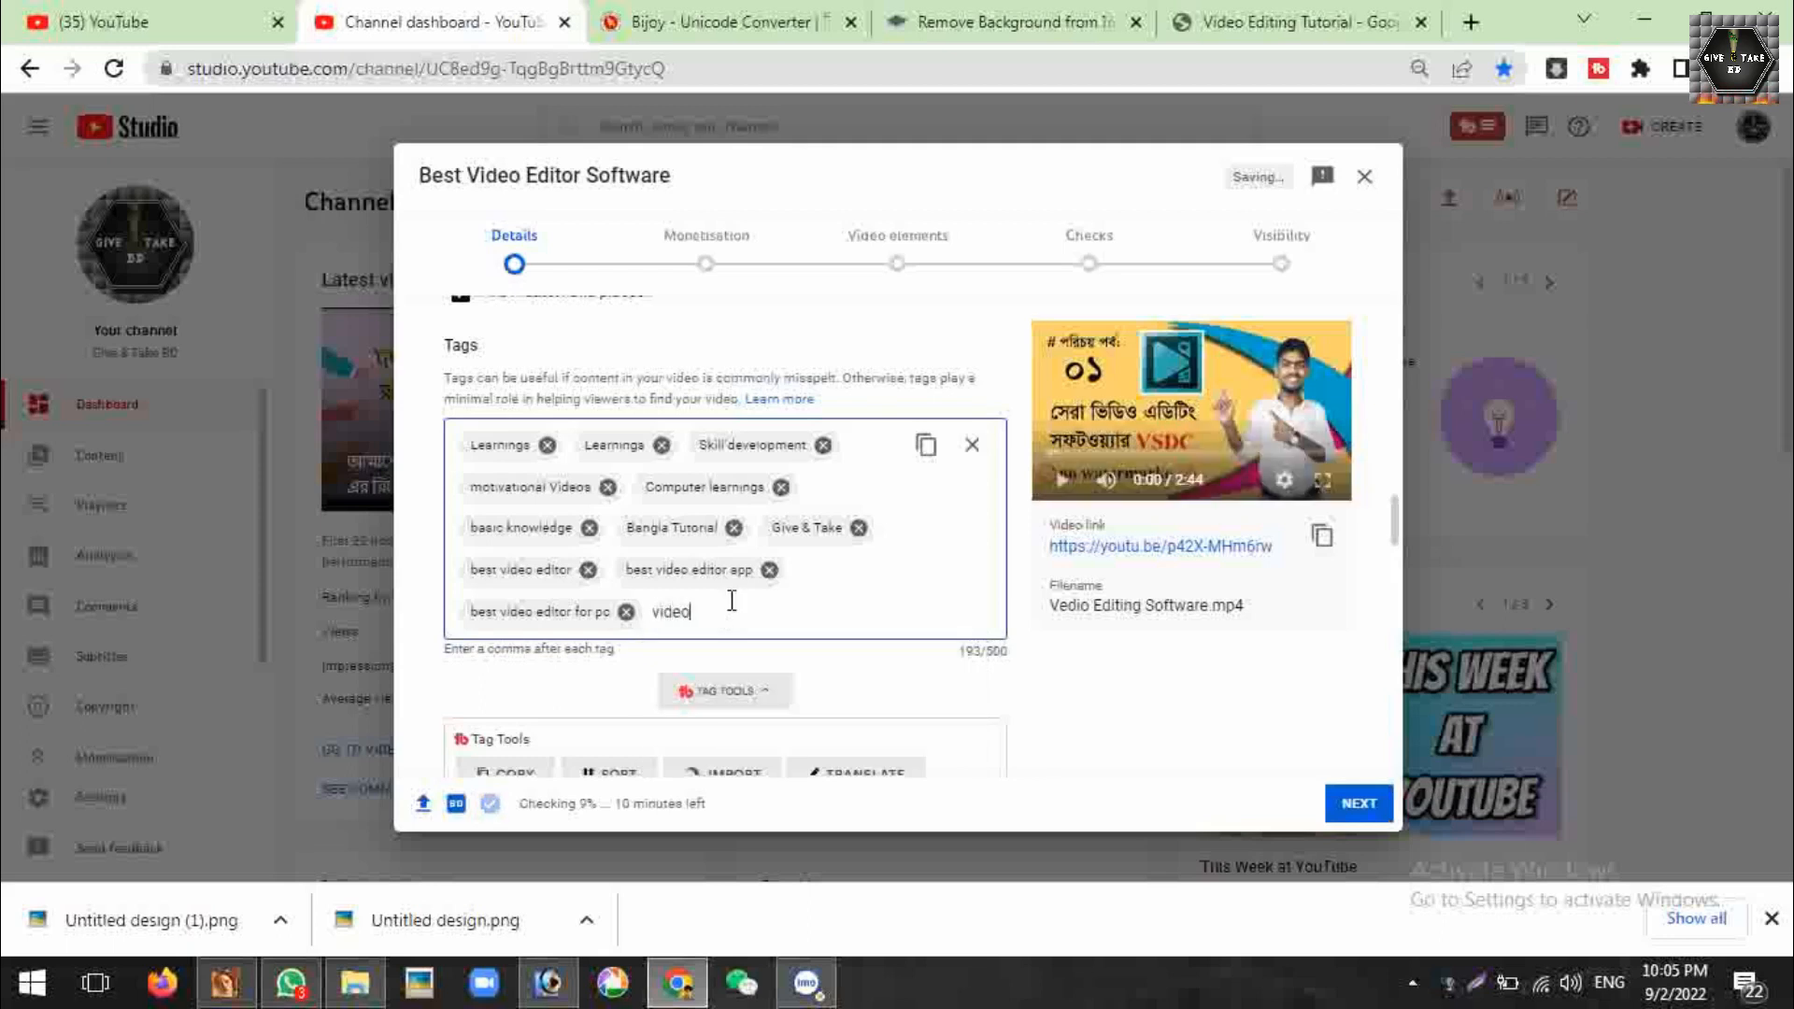
text( editor f)
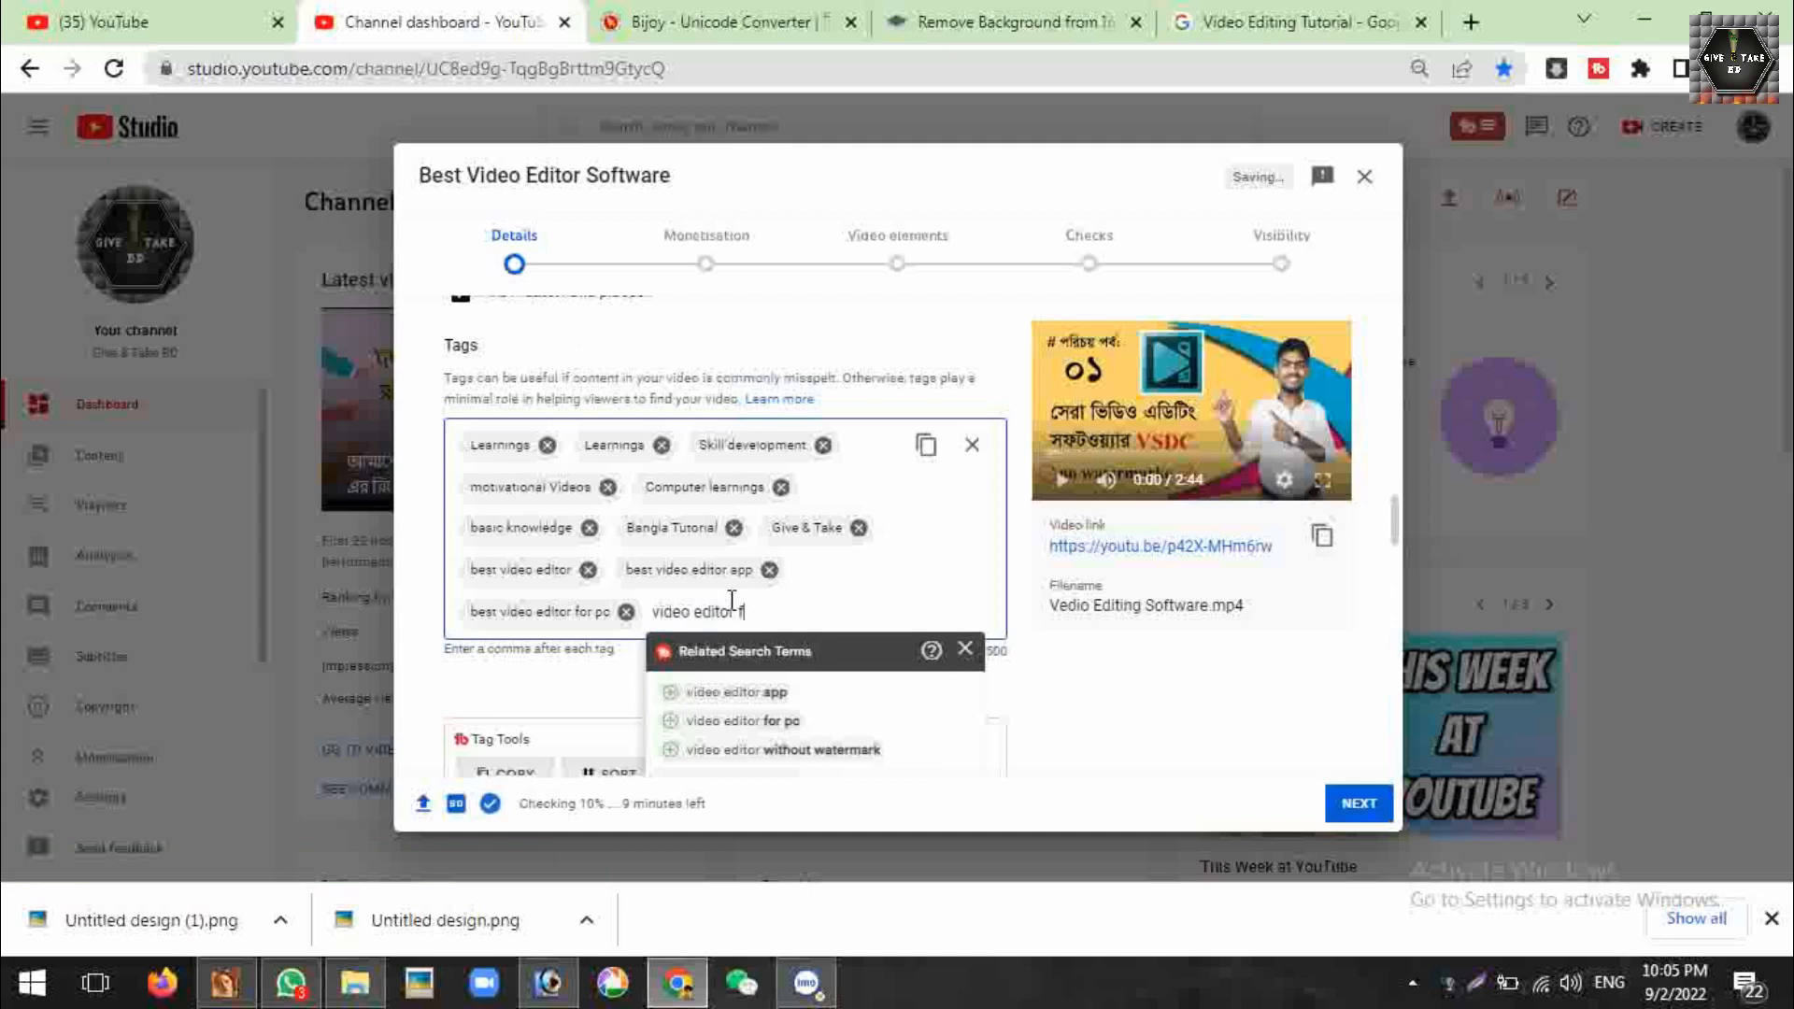
text(or pc)
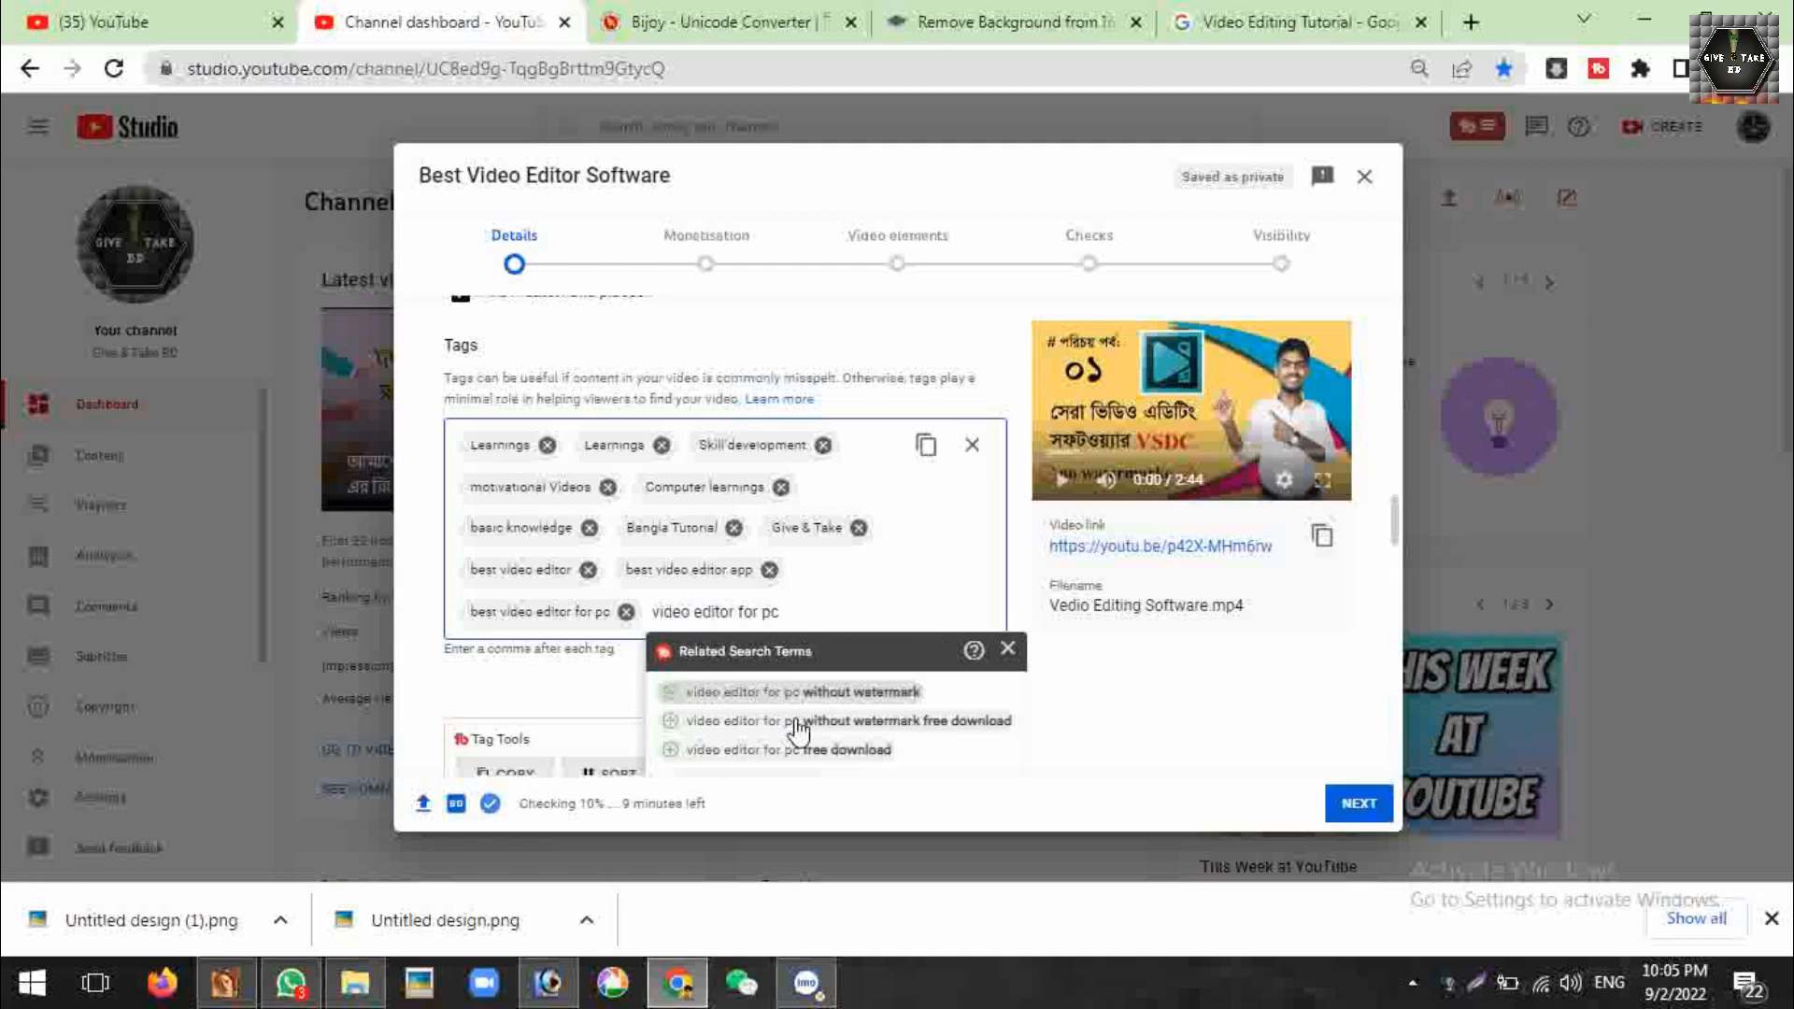
click(799, 725)
click(815, 750)
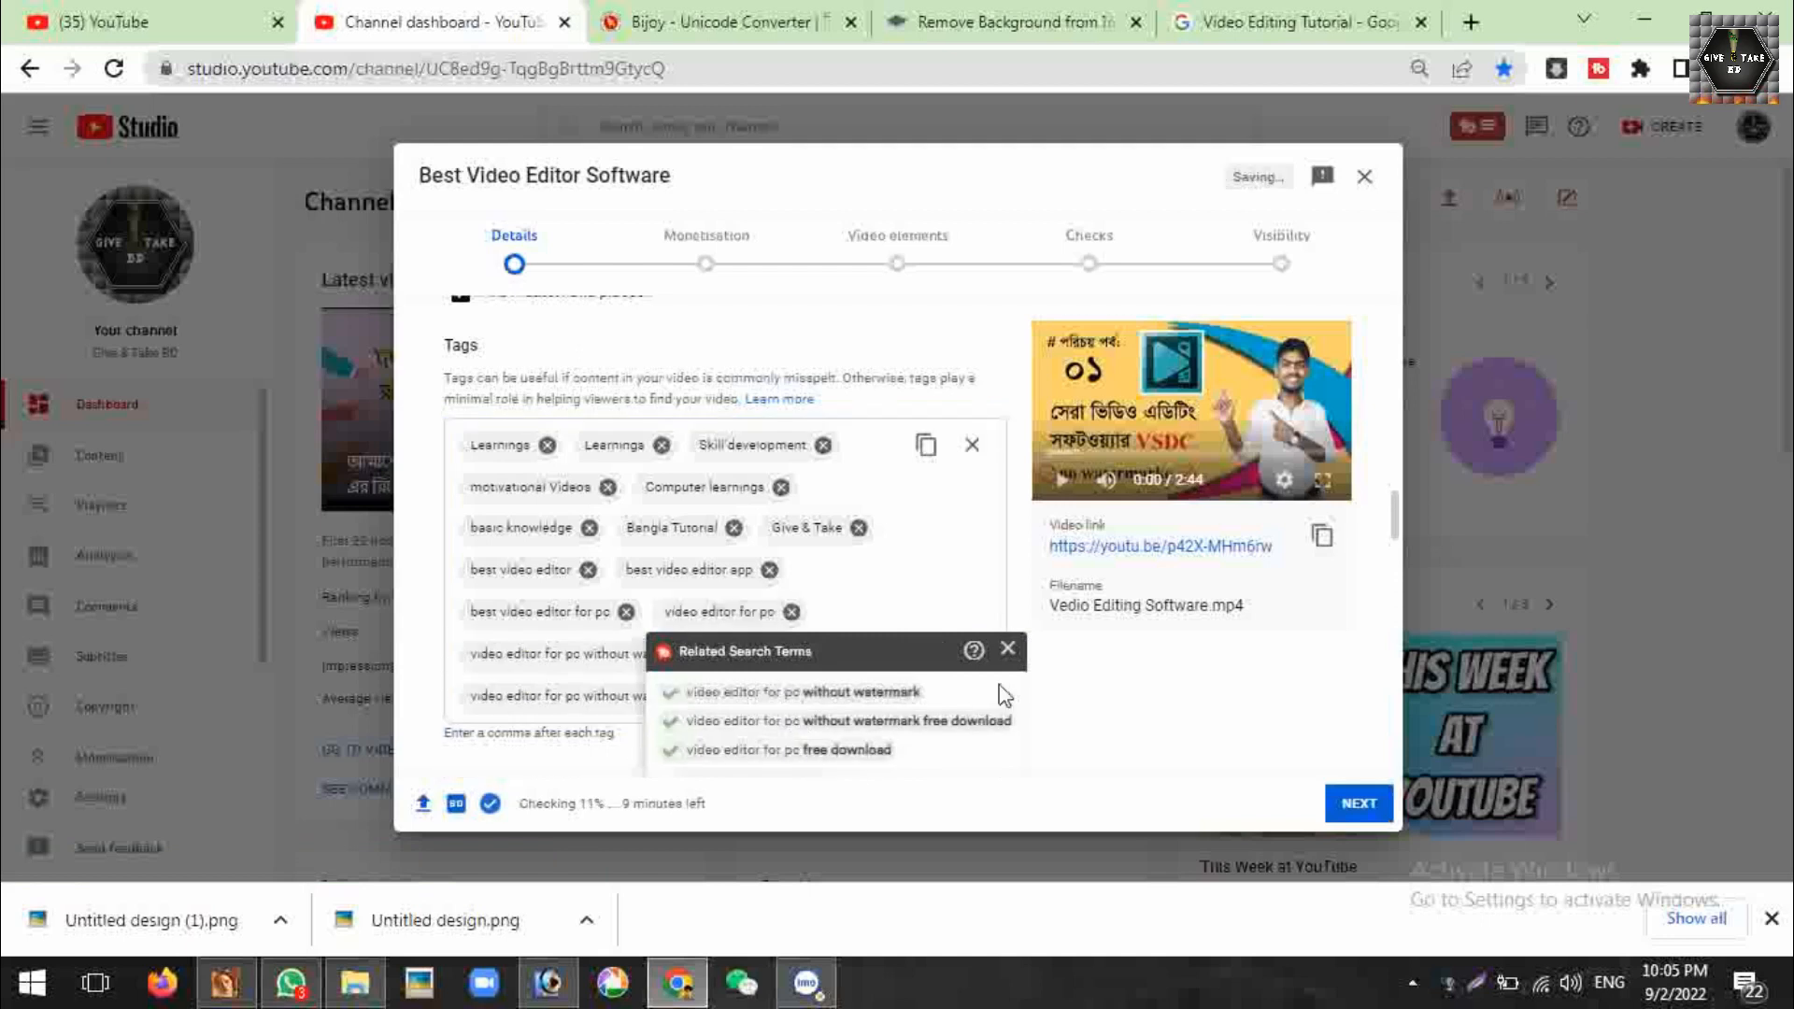
click(1009, 649)
Add VSDC tags including "vsdc video" and "vsdc video editor", plus "no watermark" and its suggested Kinemaster download variants
click(771, 745)
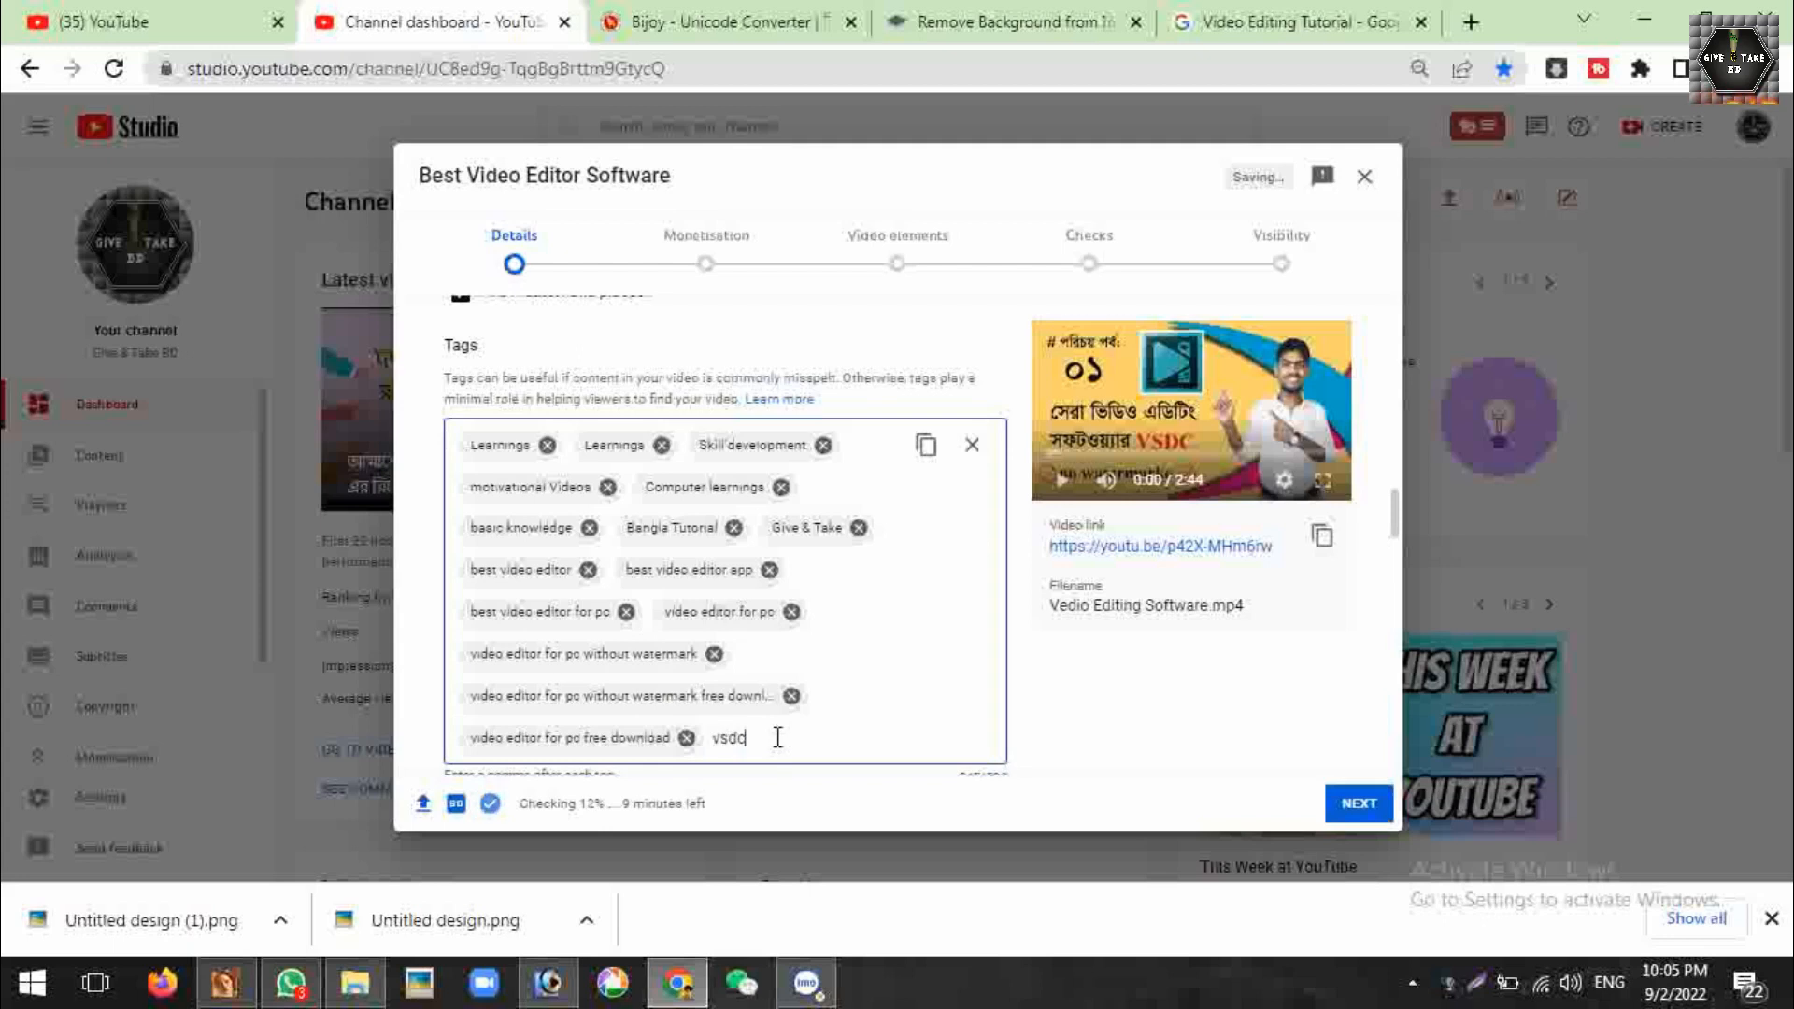
scroll(1079, 631, down, 5)
click(883, 332)
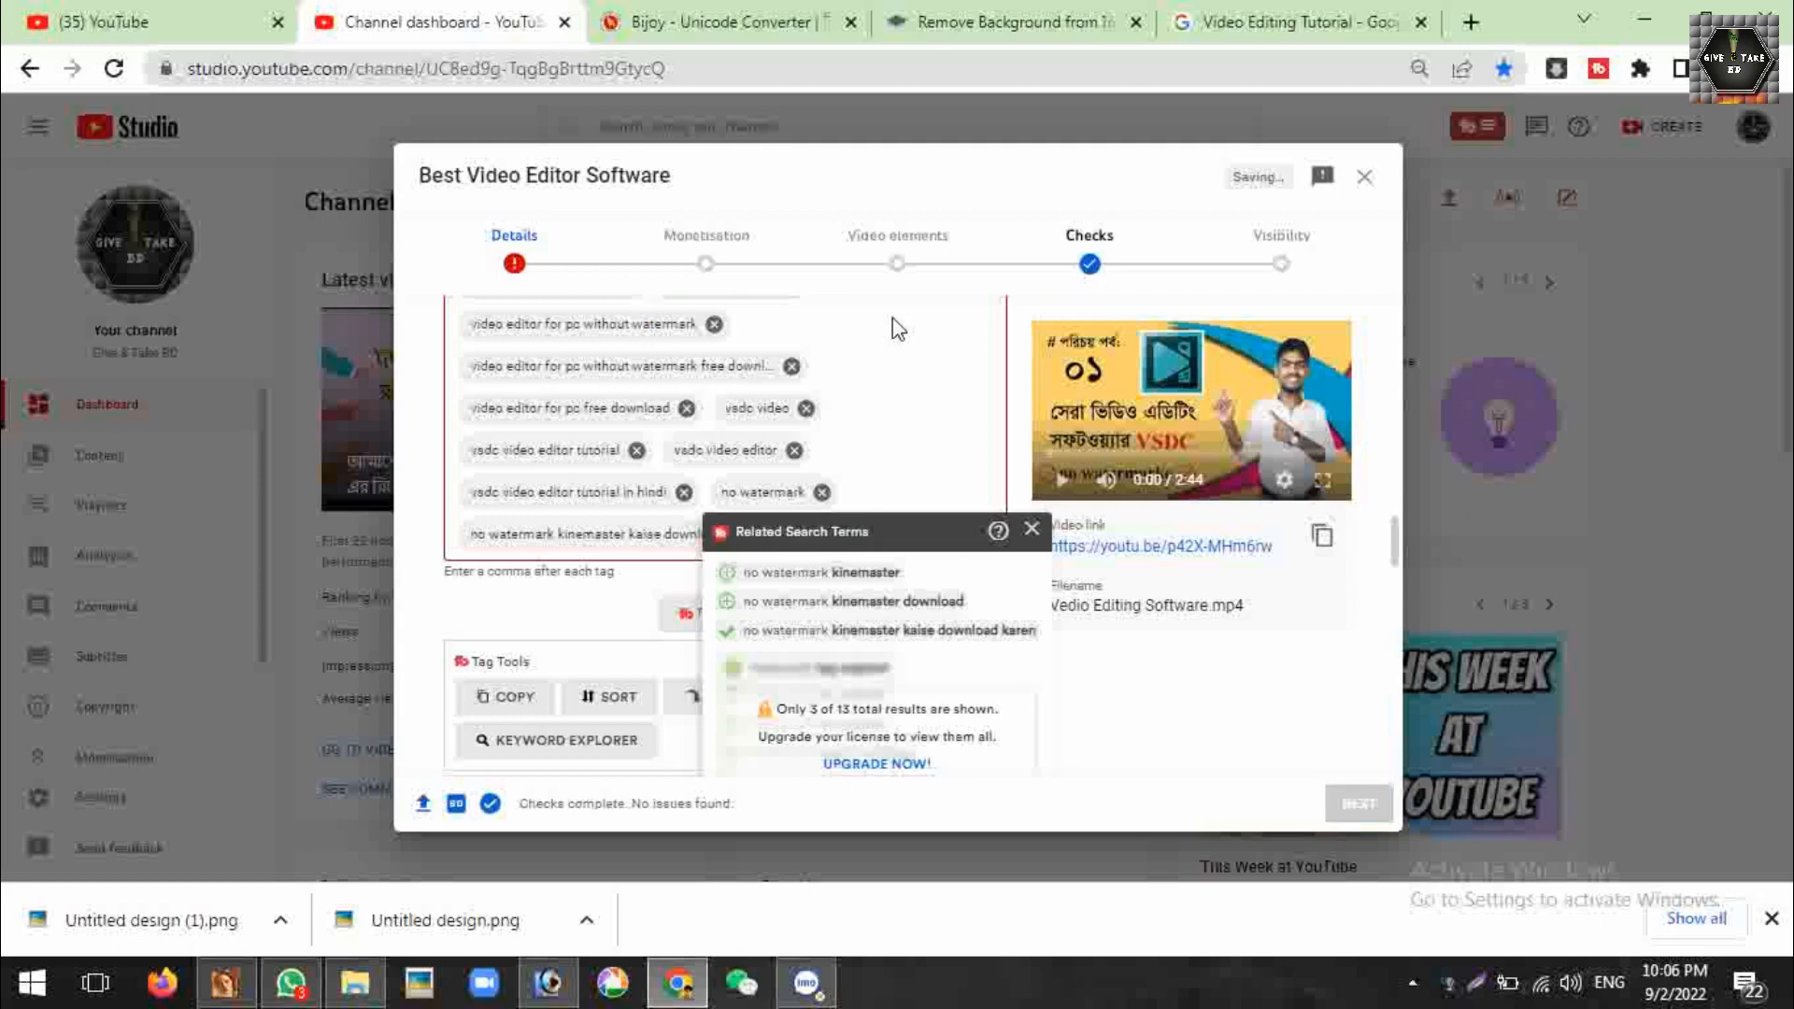
click(868, 603)
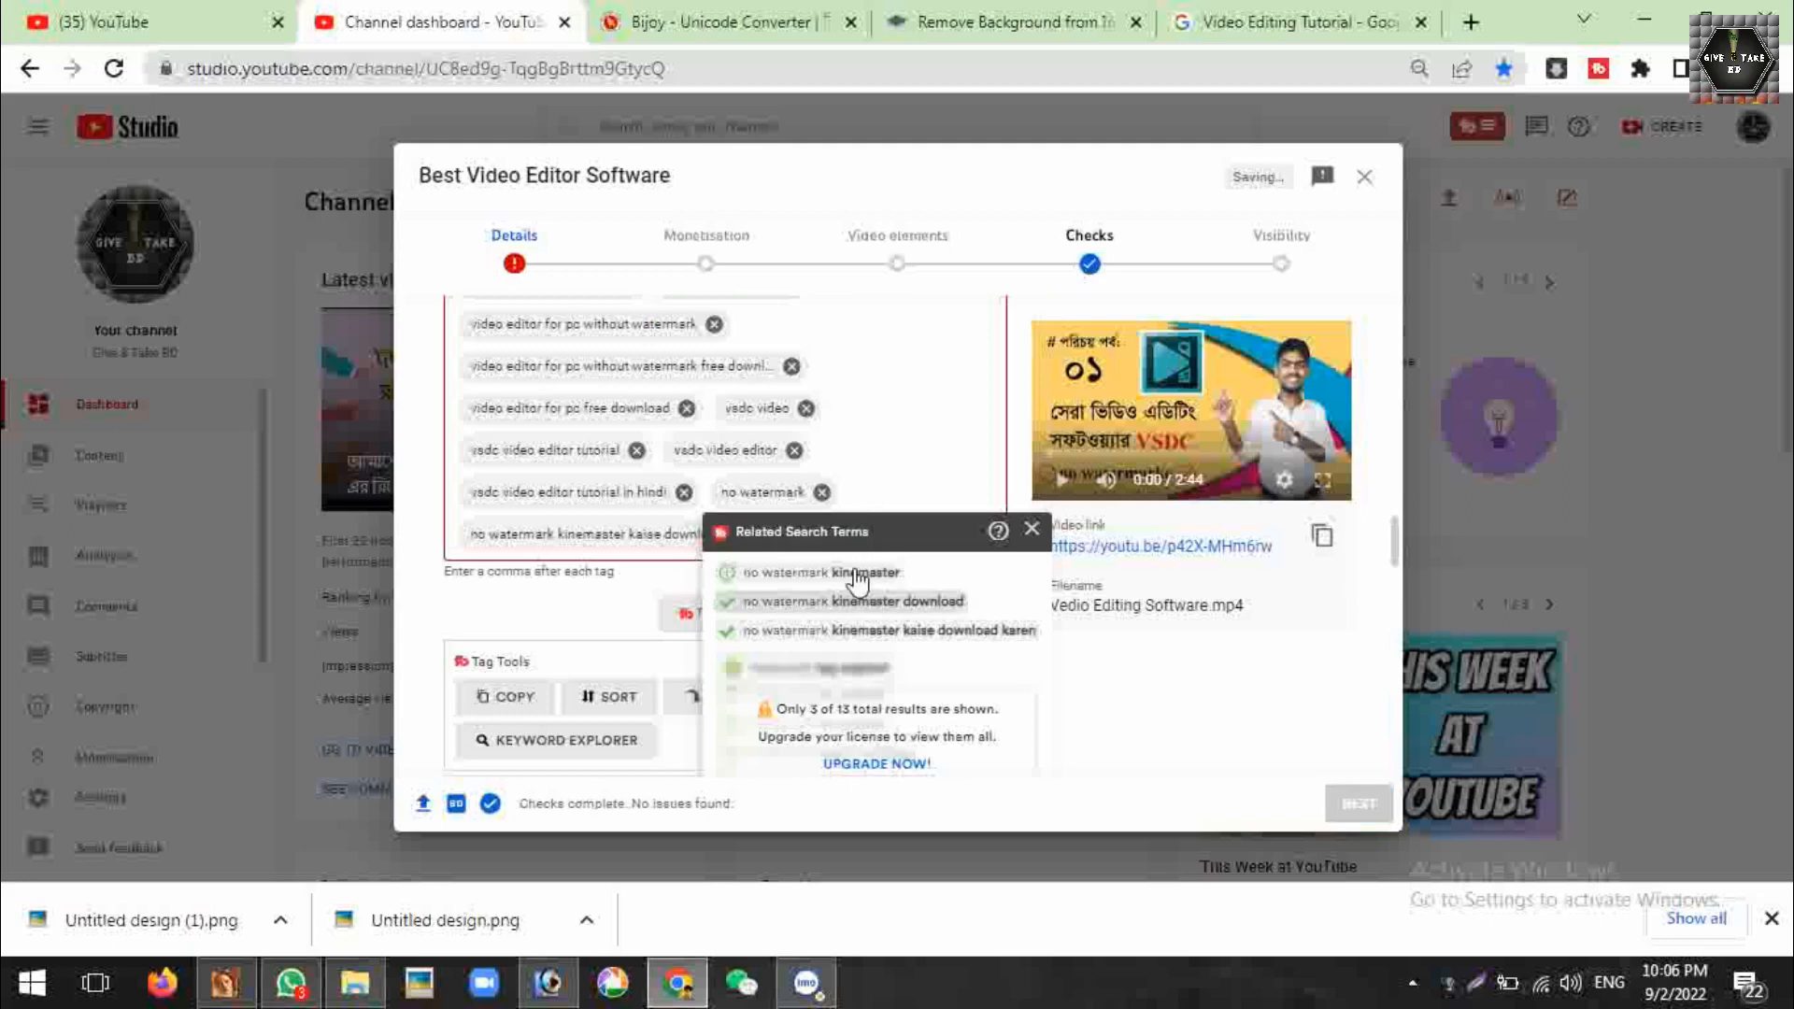
Remove surplus tags, including "motivational Videos", "Computer learnings" and "no watermark kinemaster download", to get within the 500-character tag limit
click(1035, 530)
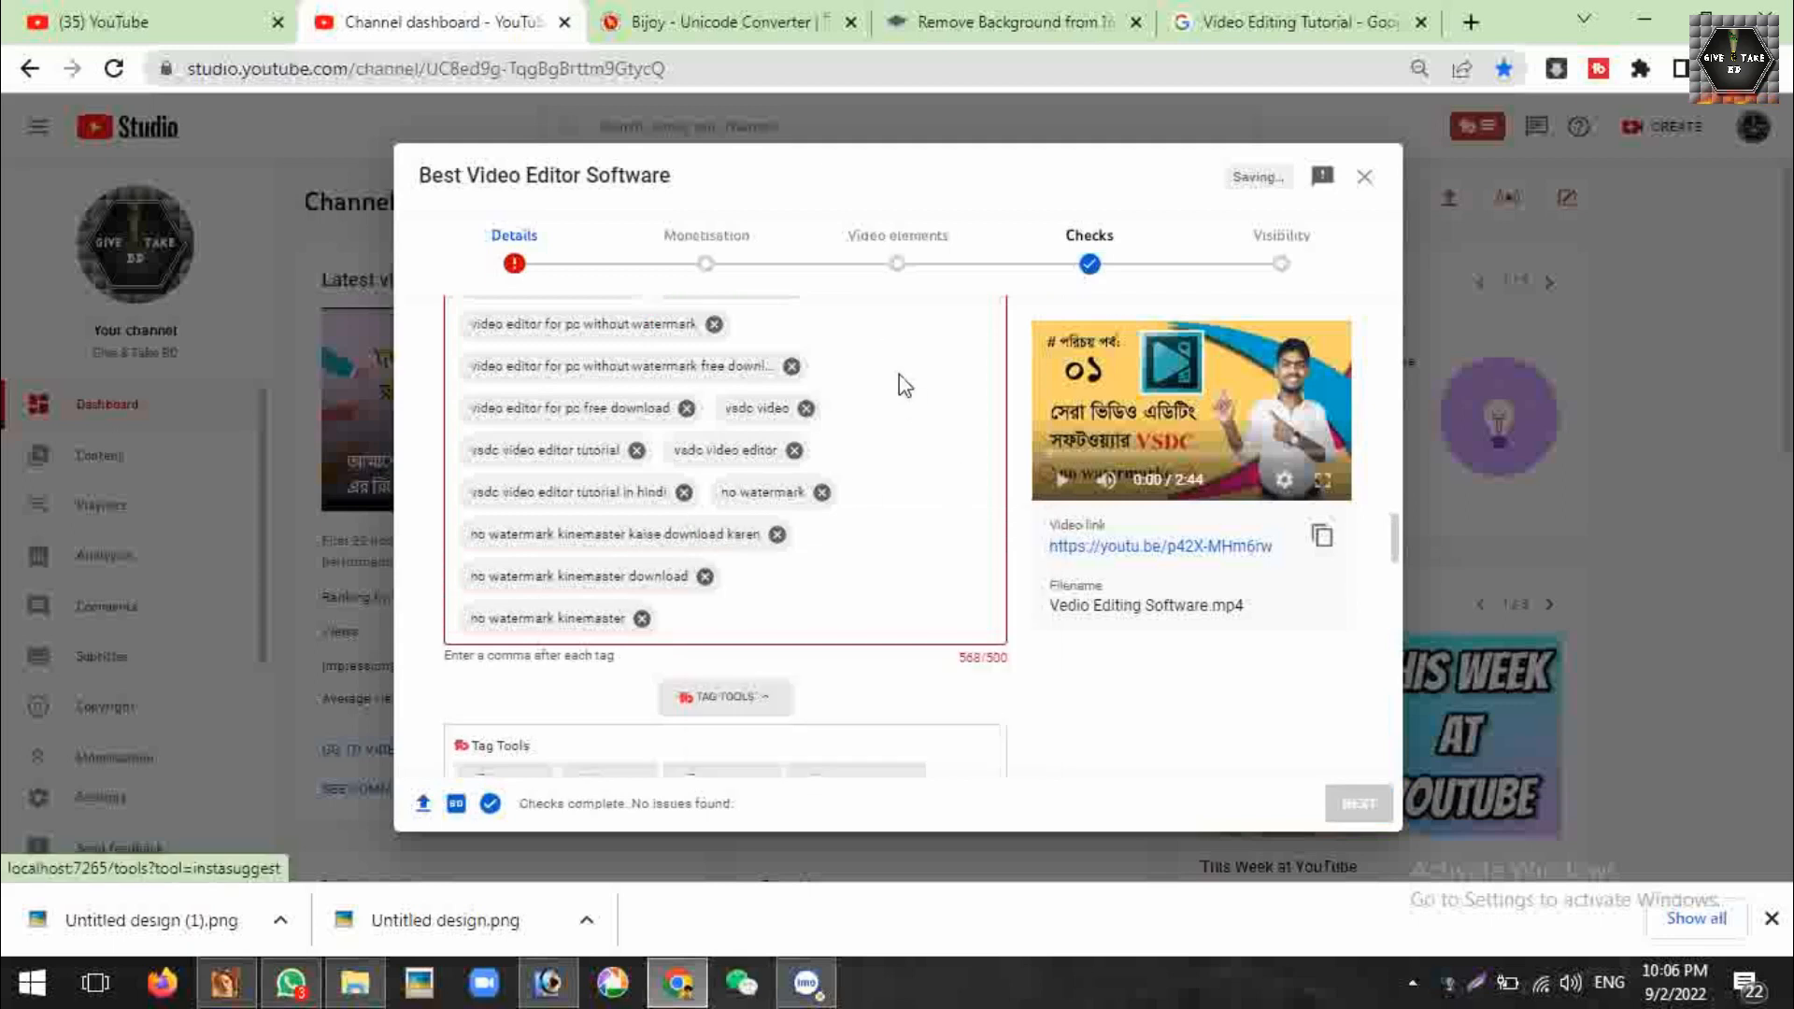
scroll(881, 396, up, 4)
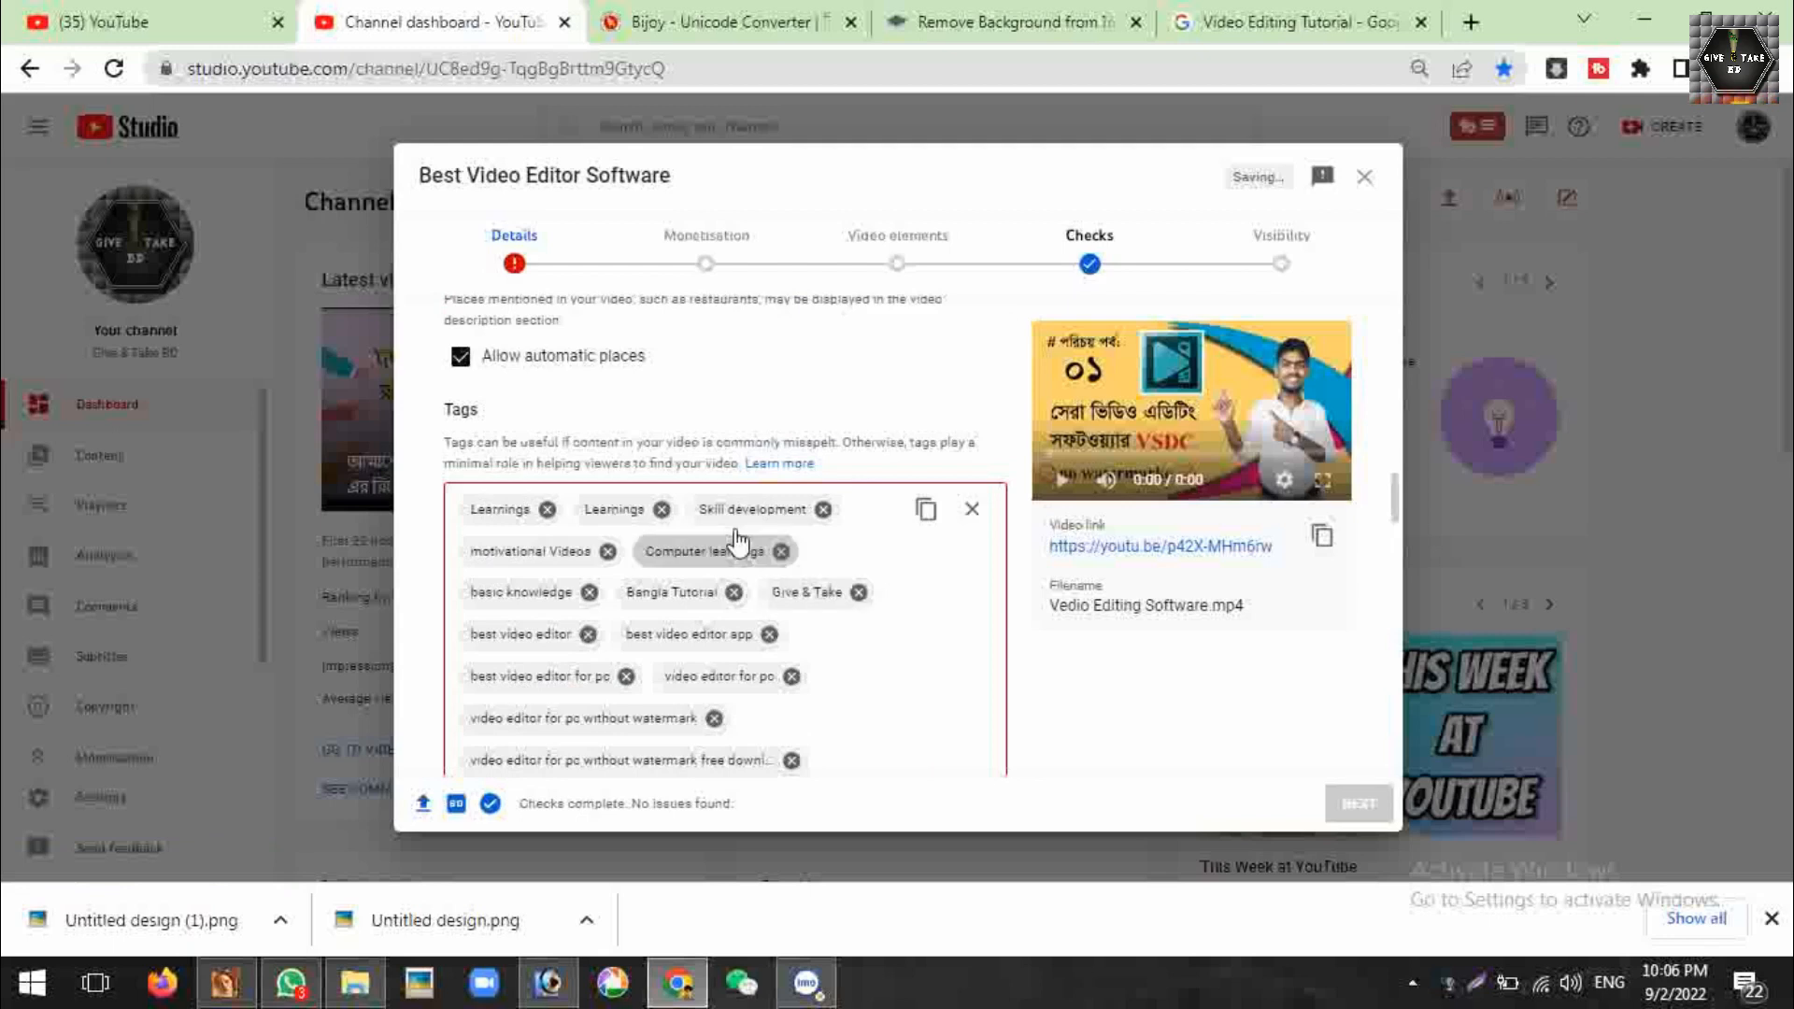
click(822, 509)
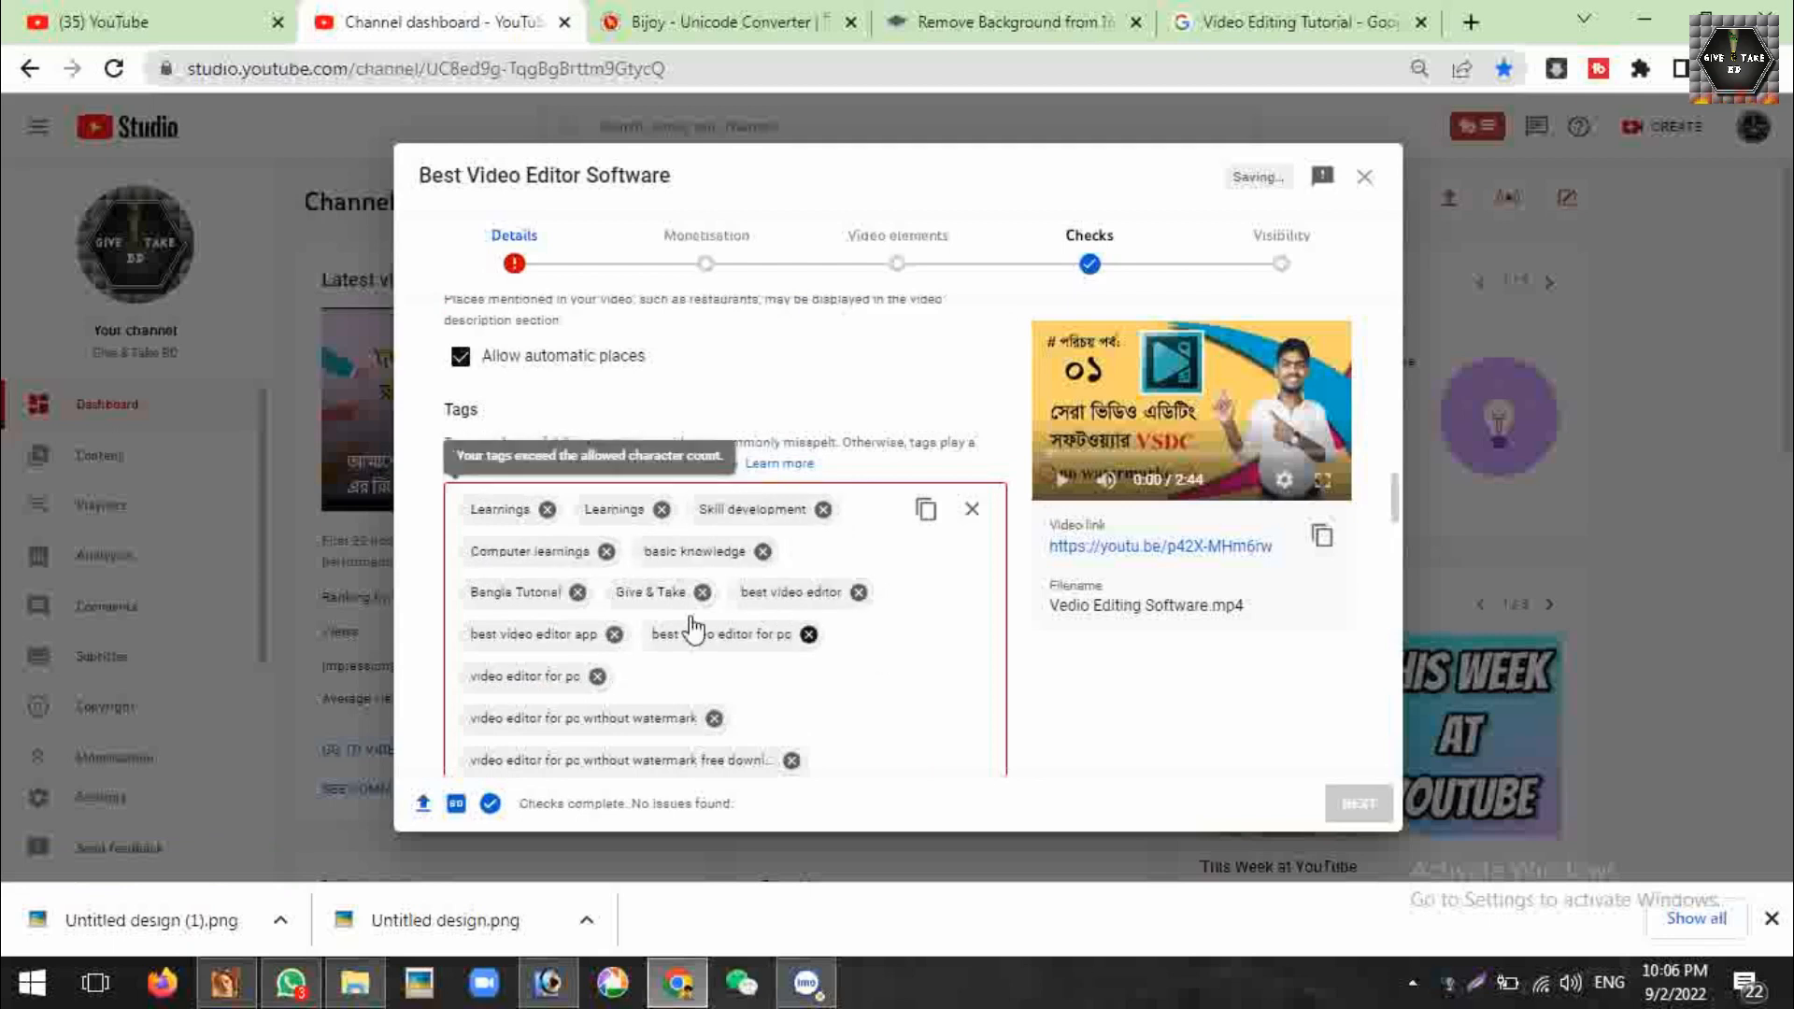
click(607, 553)
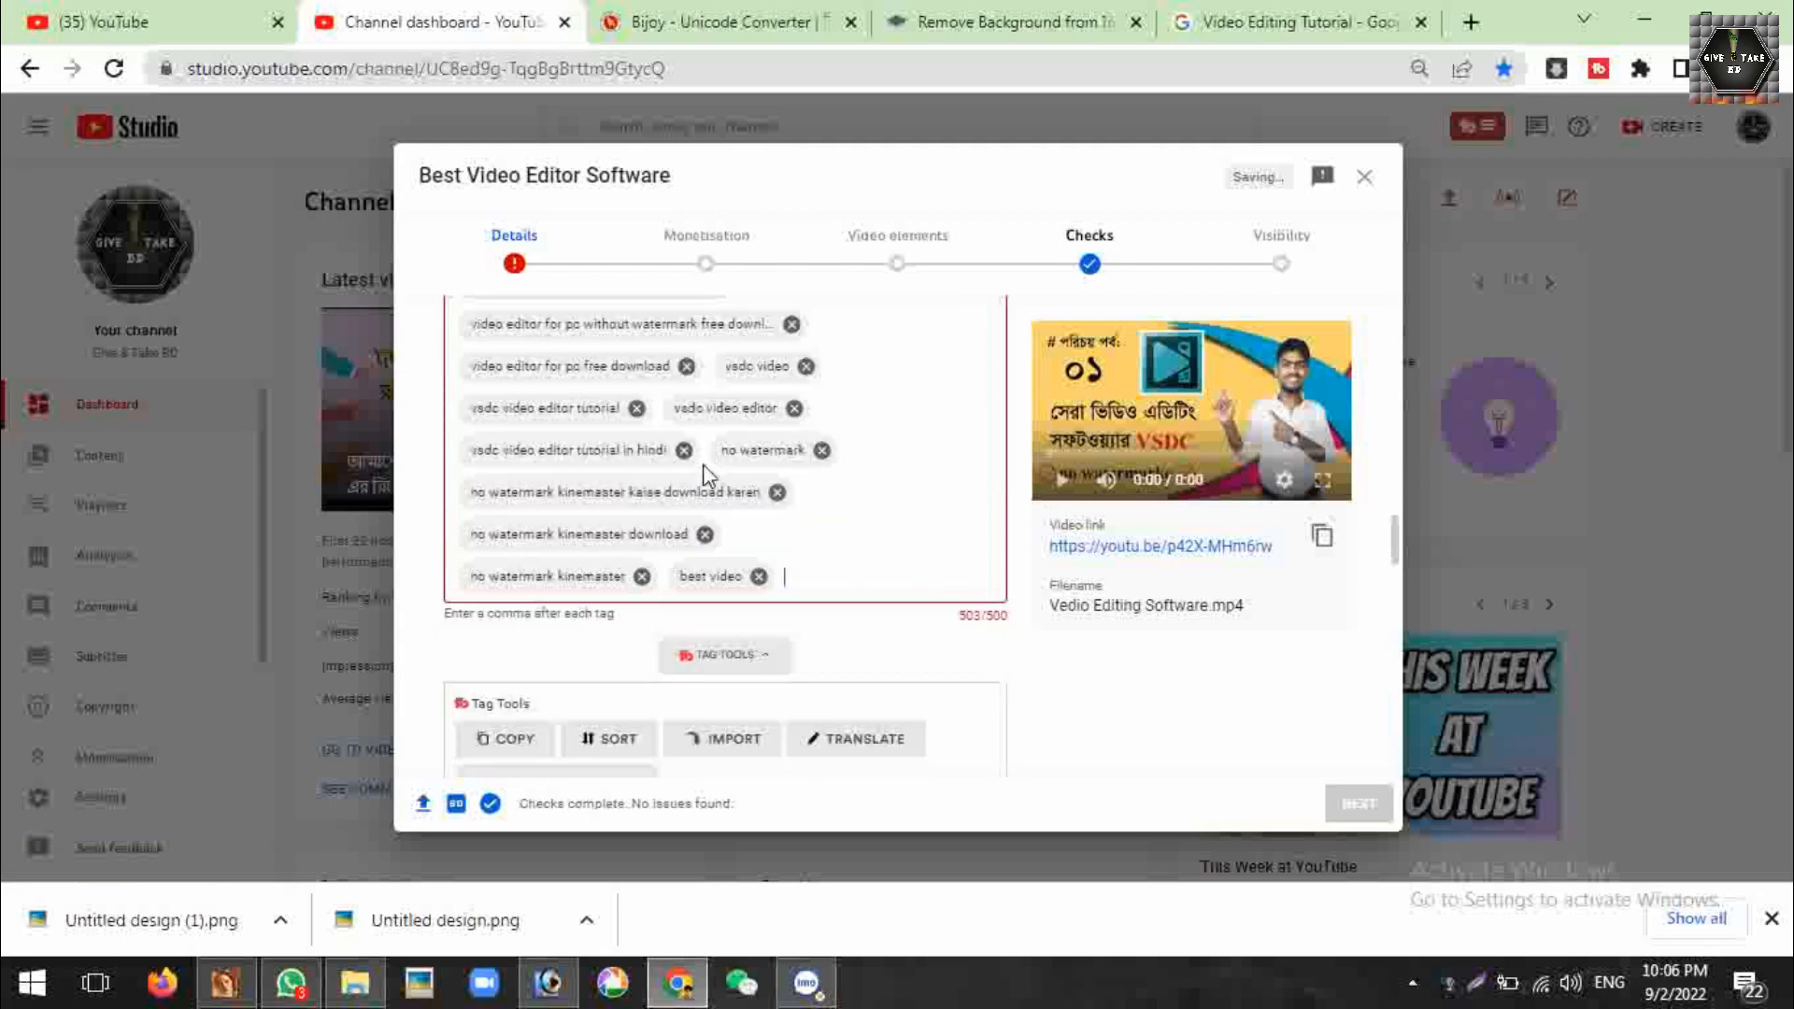
click(777, 492)
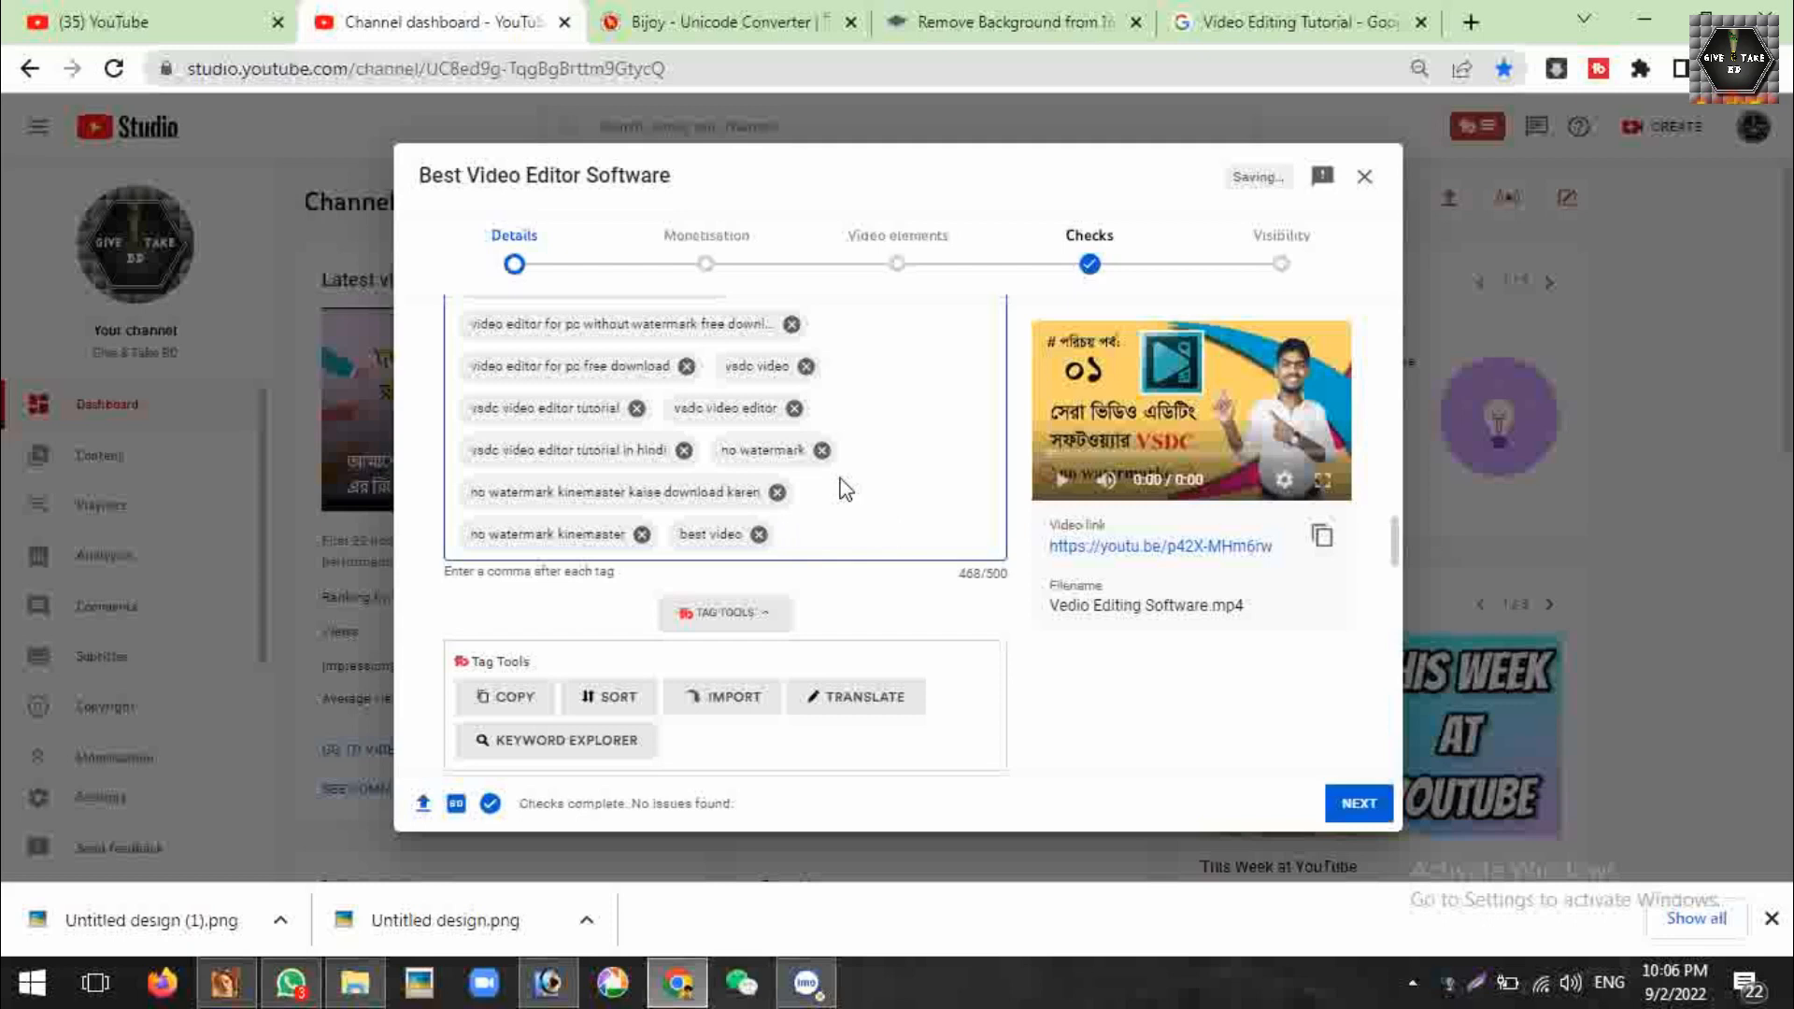
Add the tag "best software for video edit" and discard the extra "best software for video editing" tag
text(best)
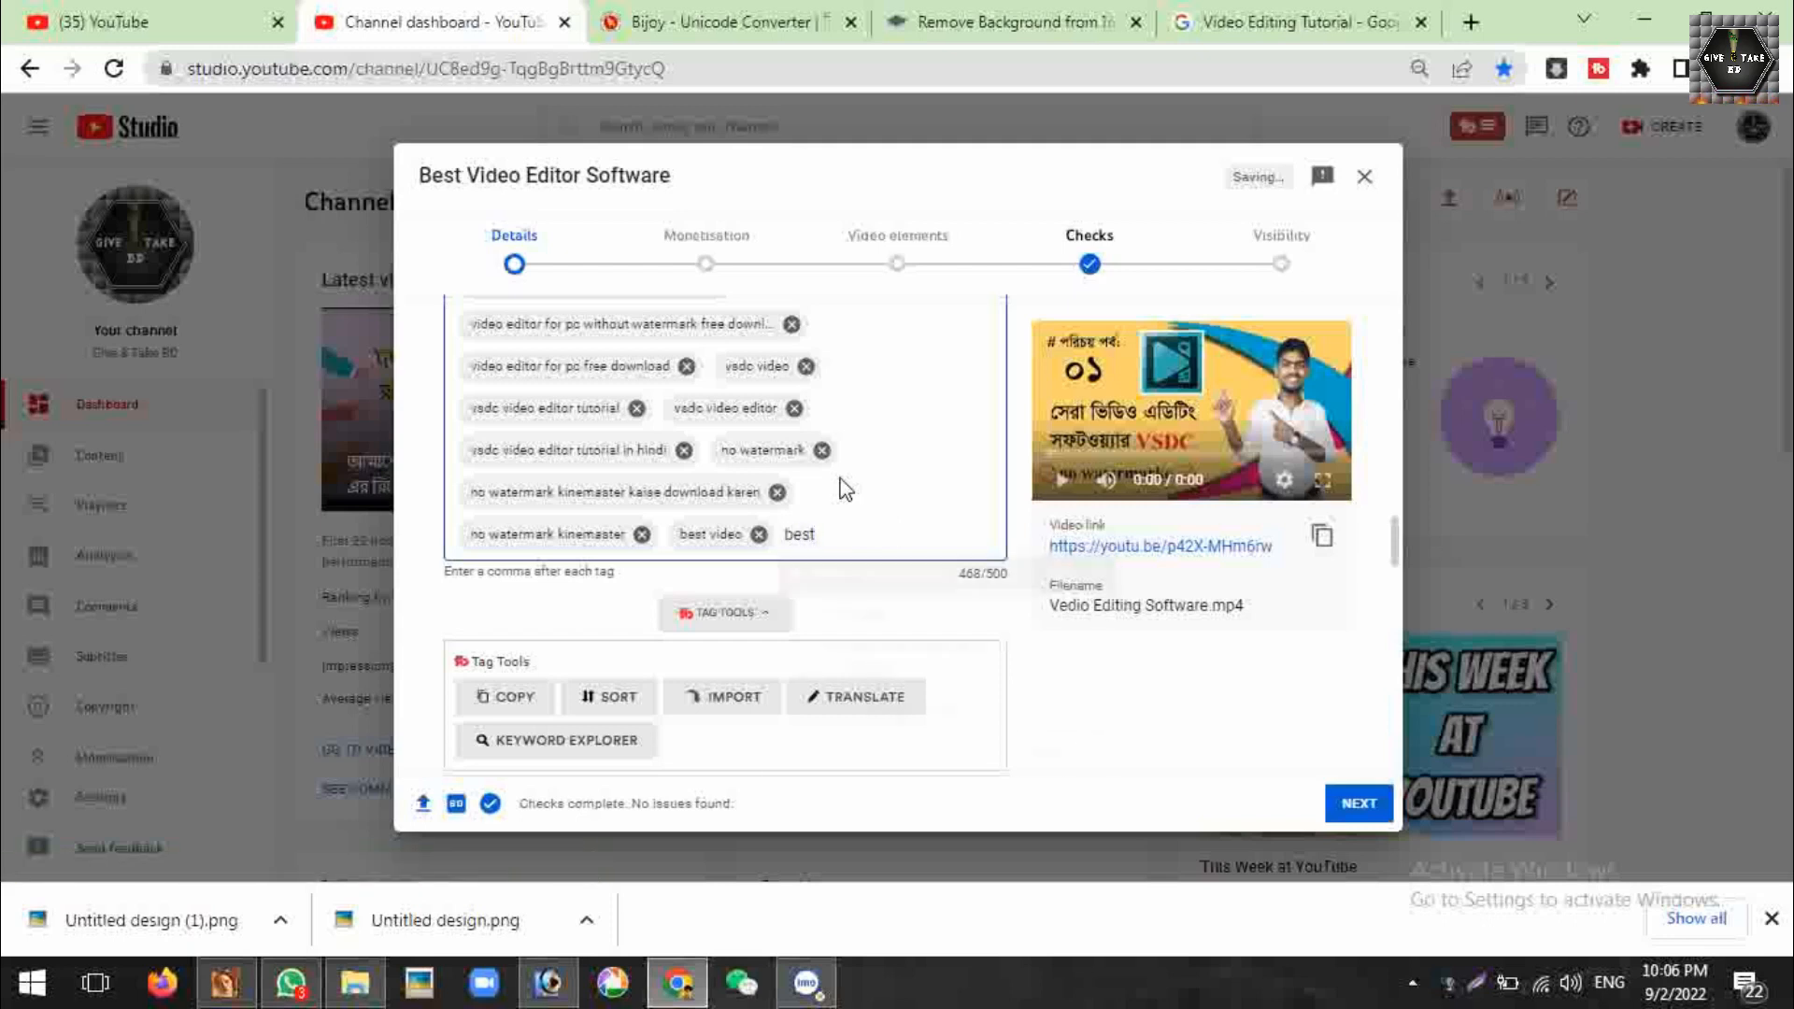
text( software for video edit)
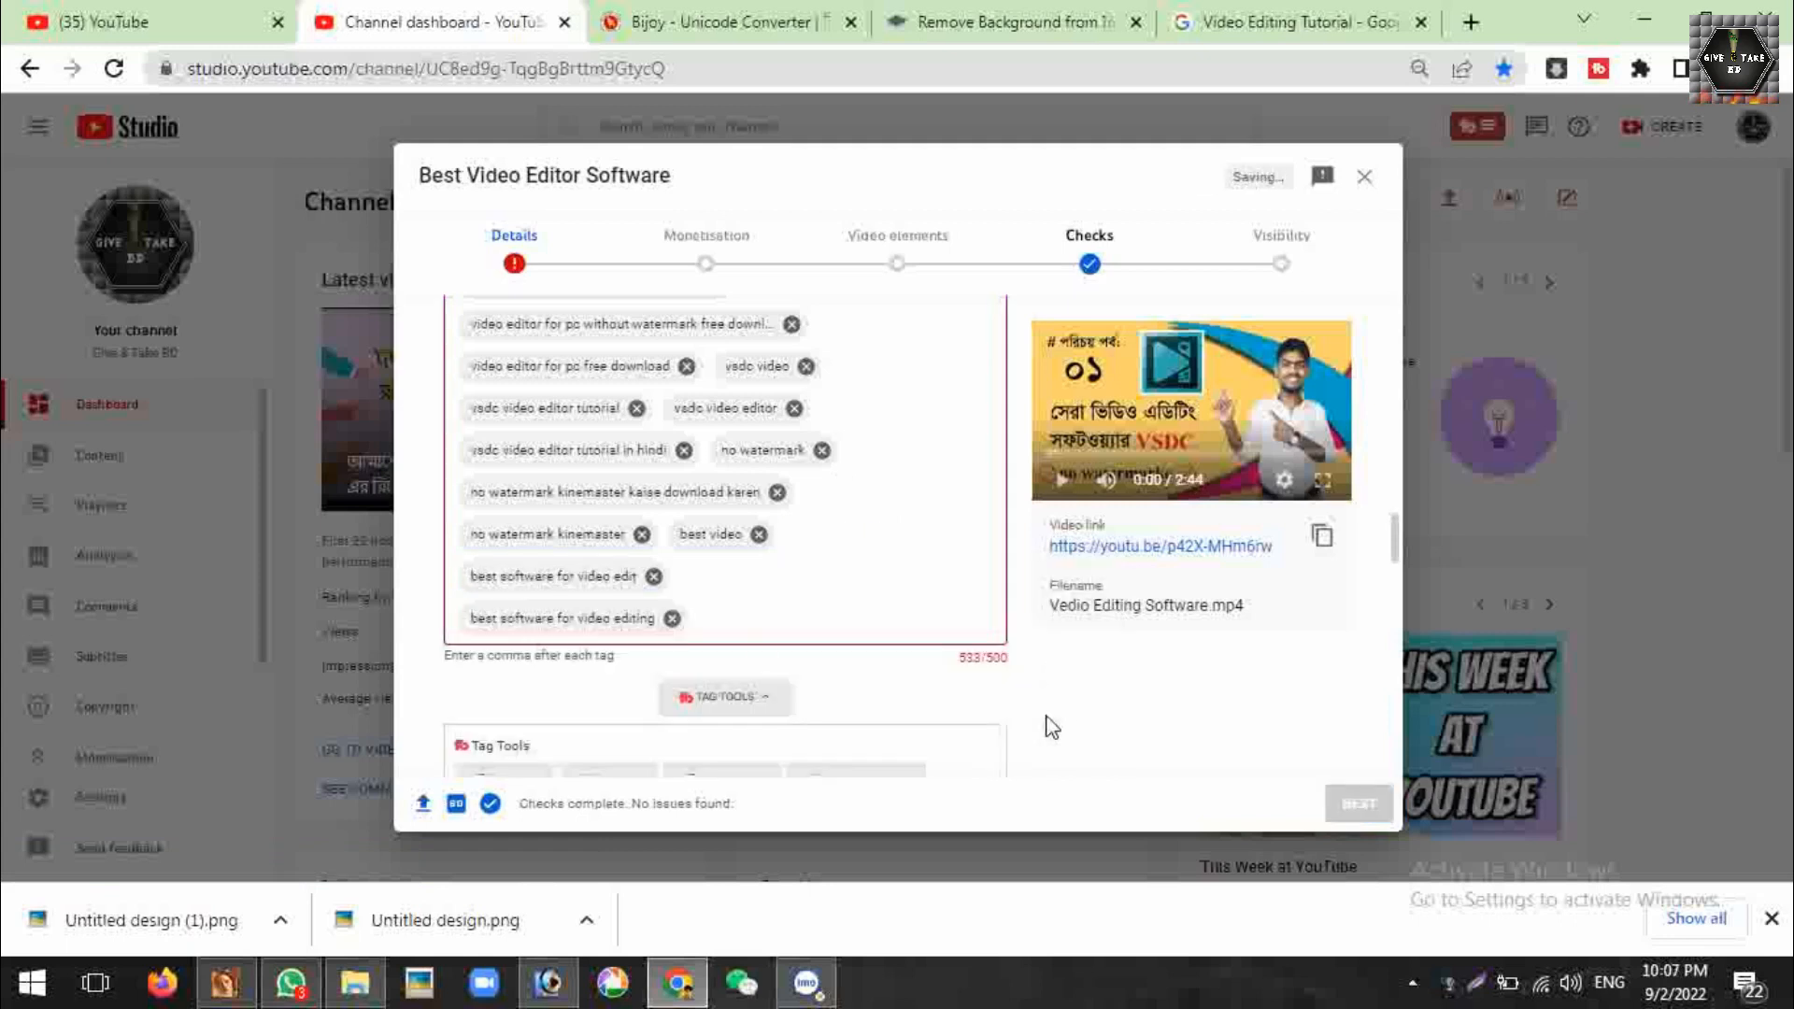
click(672, 618)
key(BackSpace)
key(BackSpace)
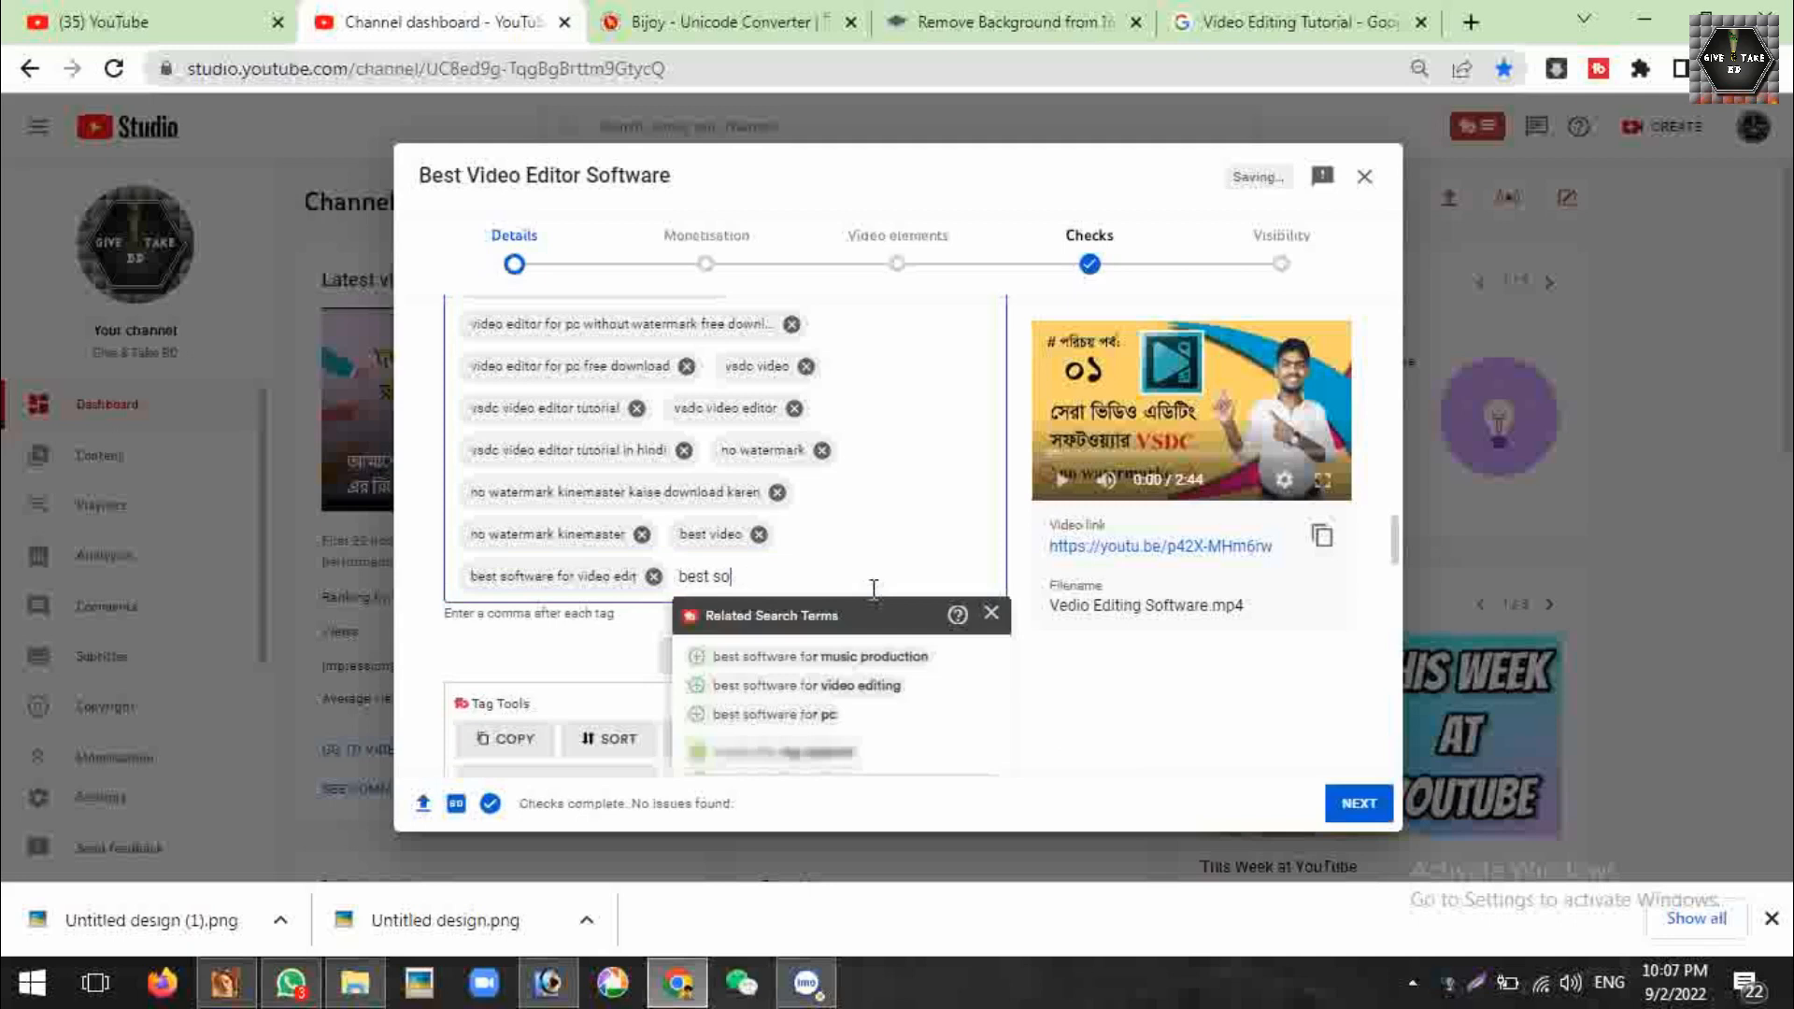
key(BackSpace)
key(BackSpace)
key(BackSpace)
key(BackSpace)
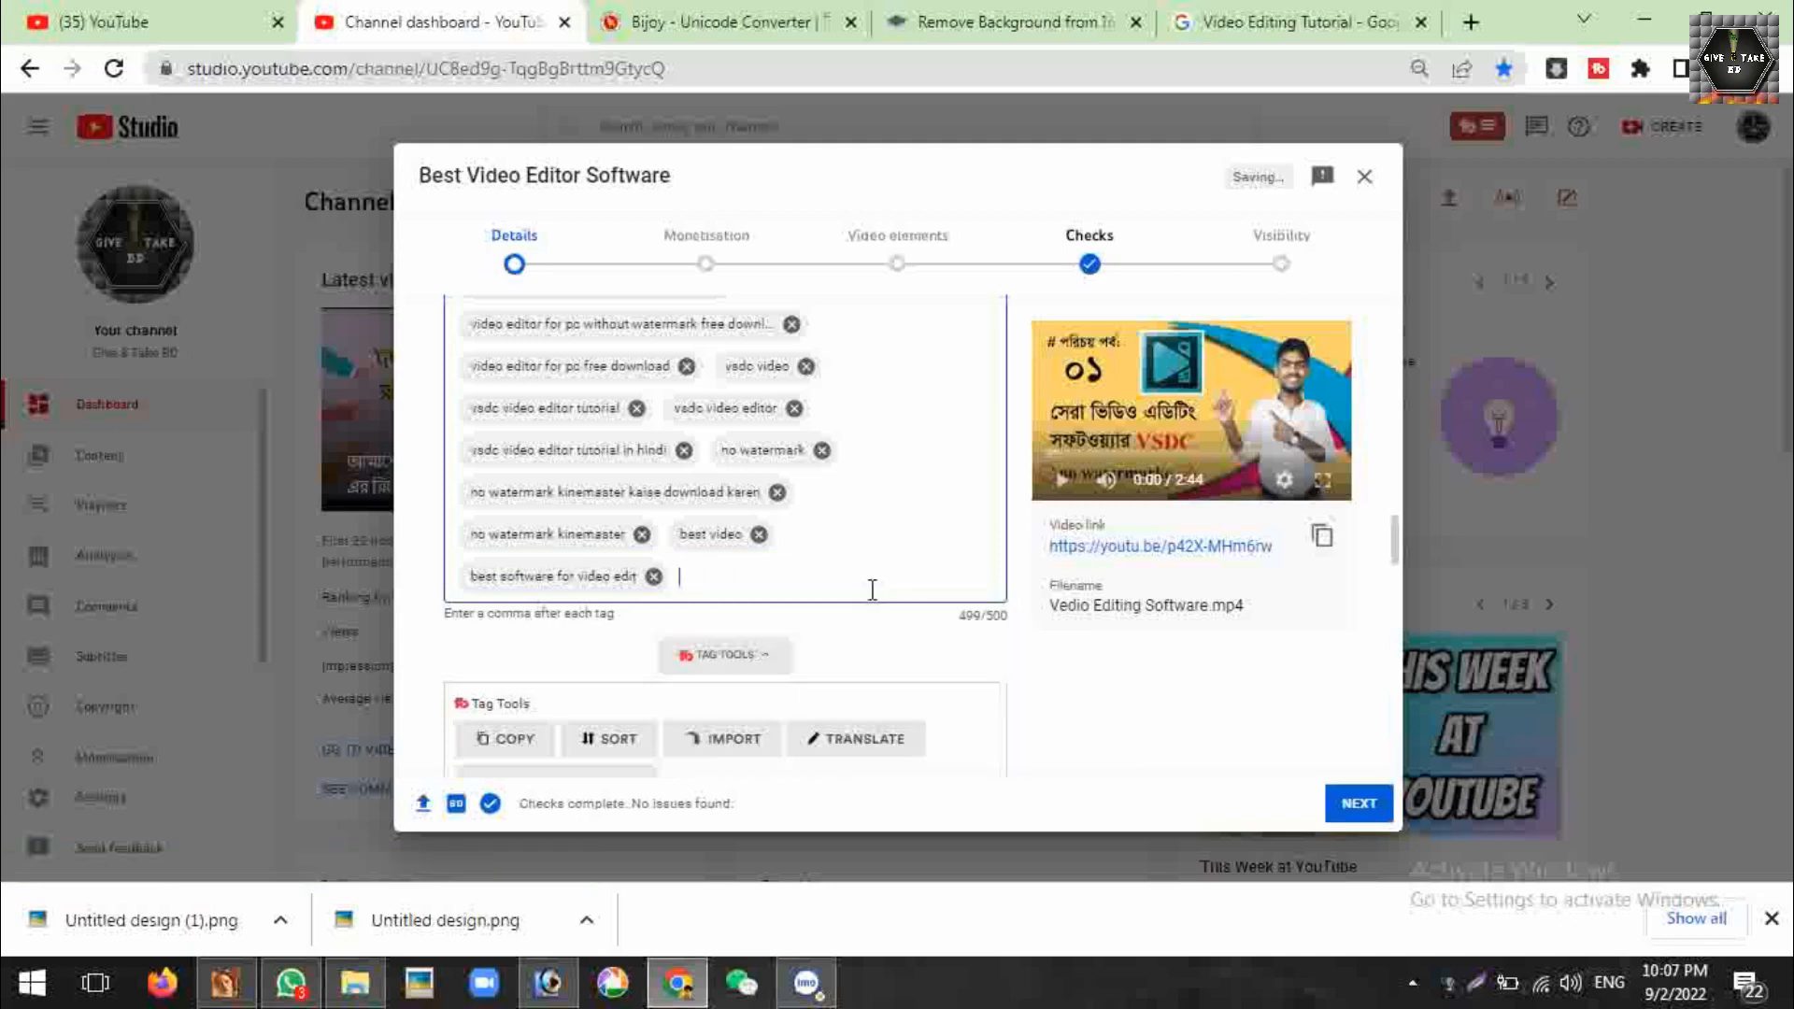
click(886, 624)
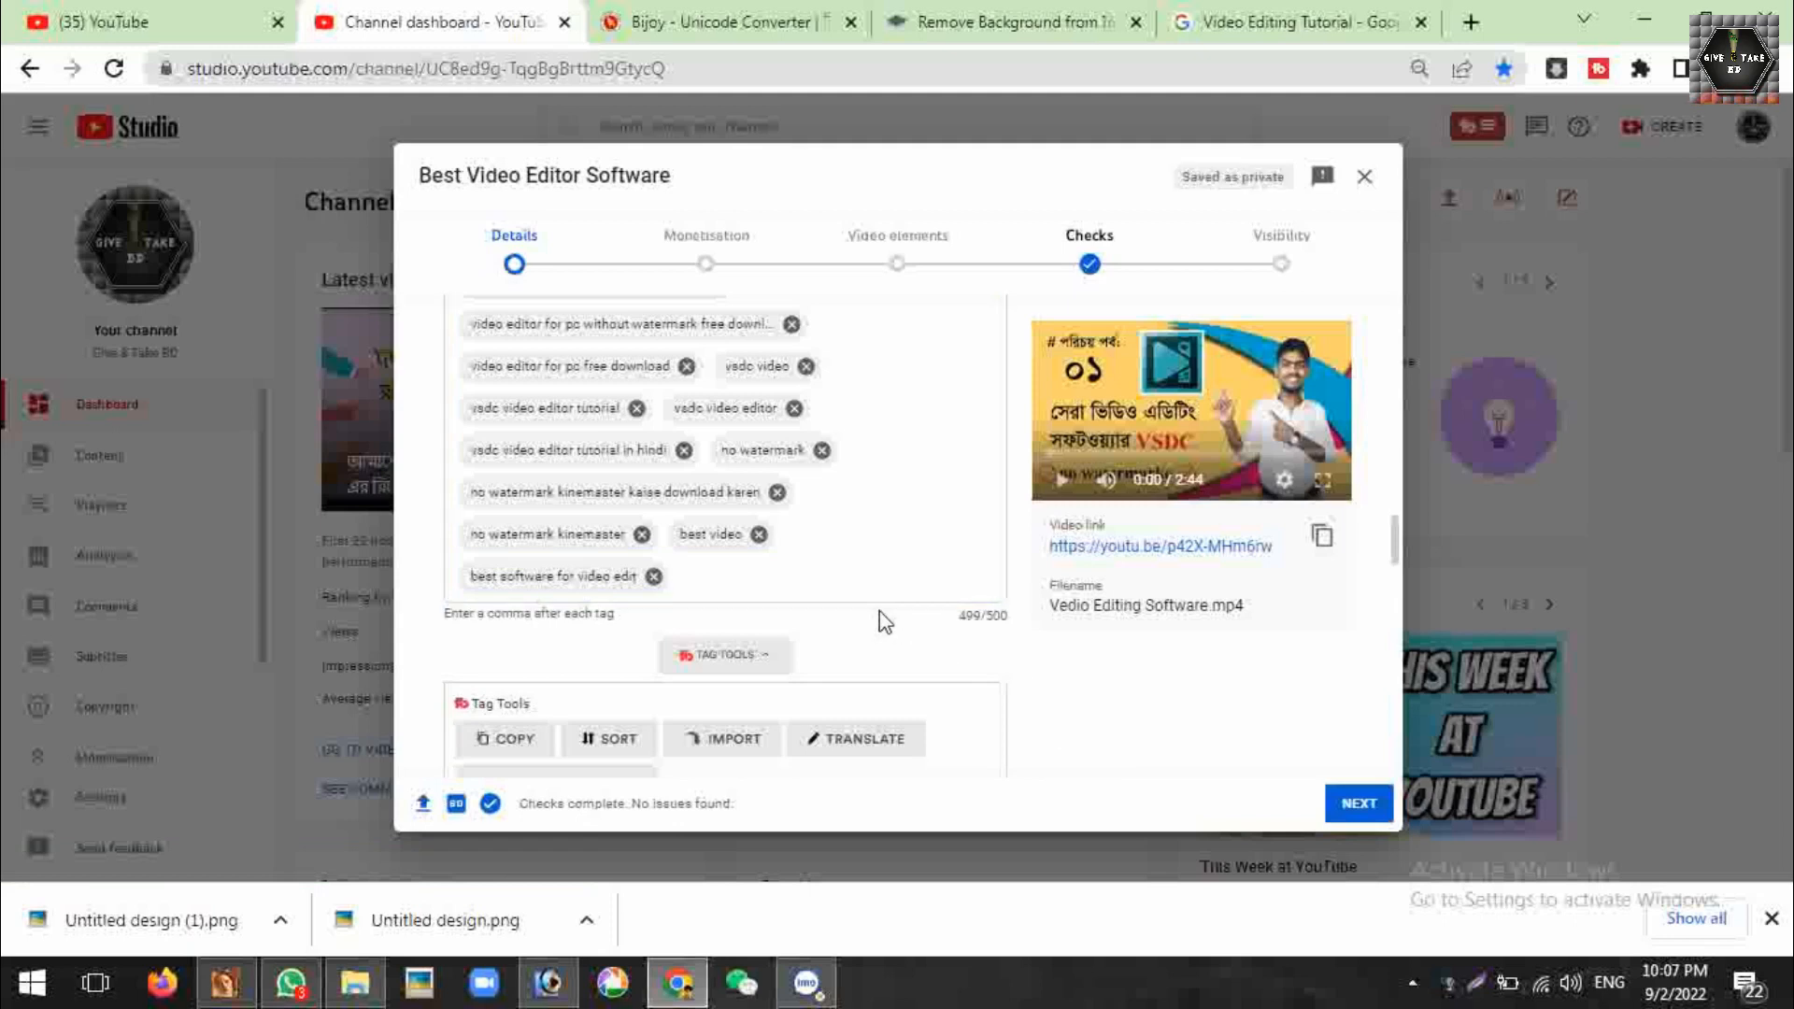
Proceed to the monetisation settings and set monetisation to On for the video
scroll(886, 623, down, 4)
click(1355, 805)
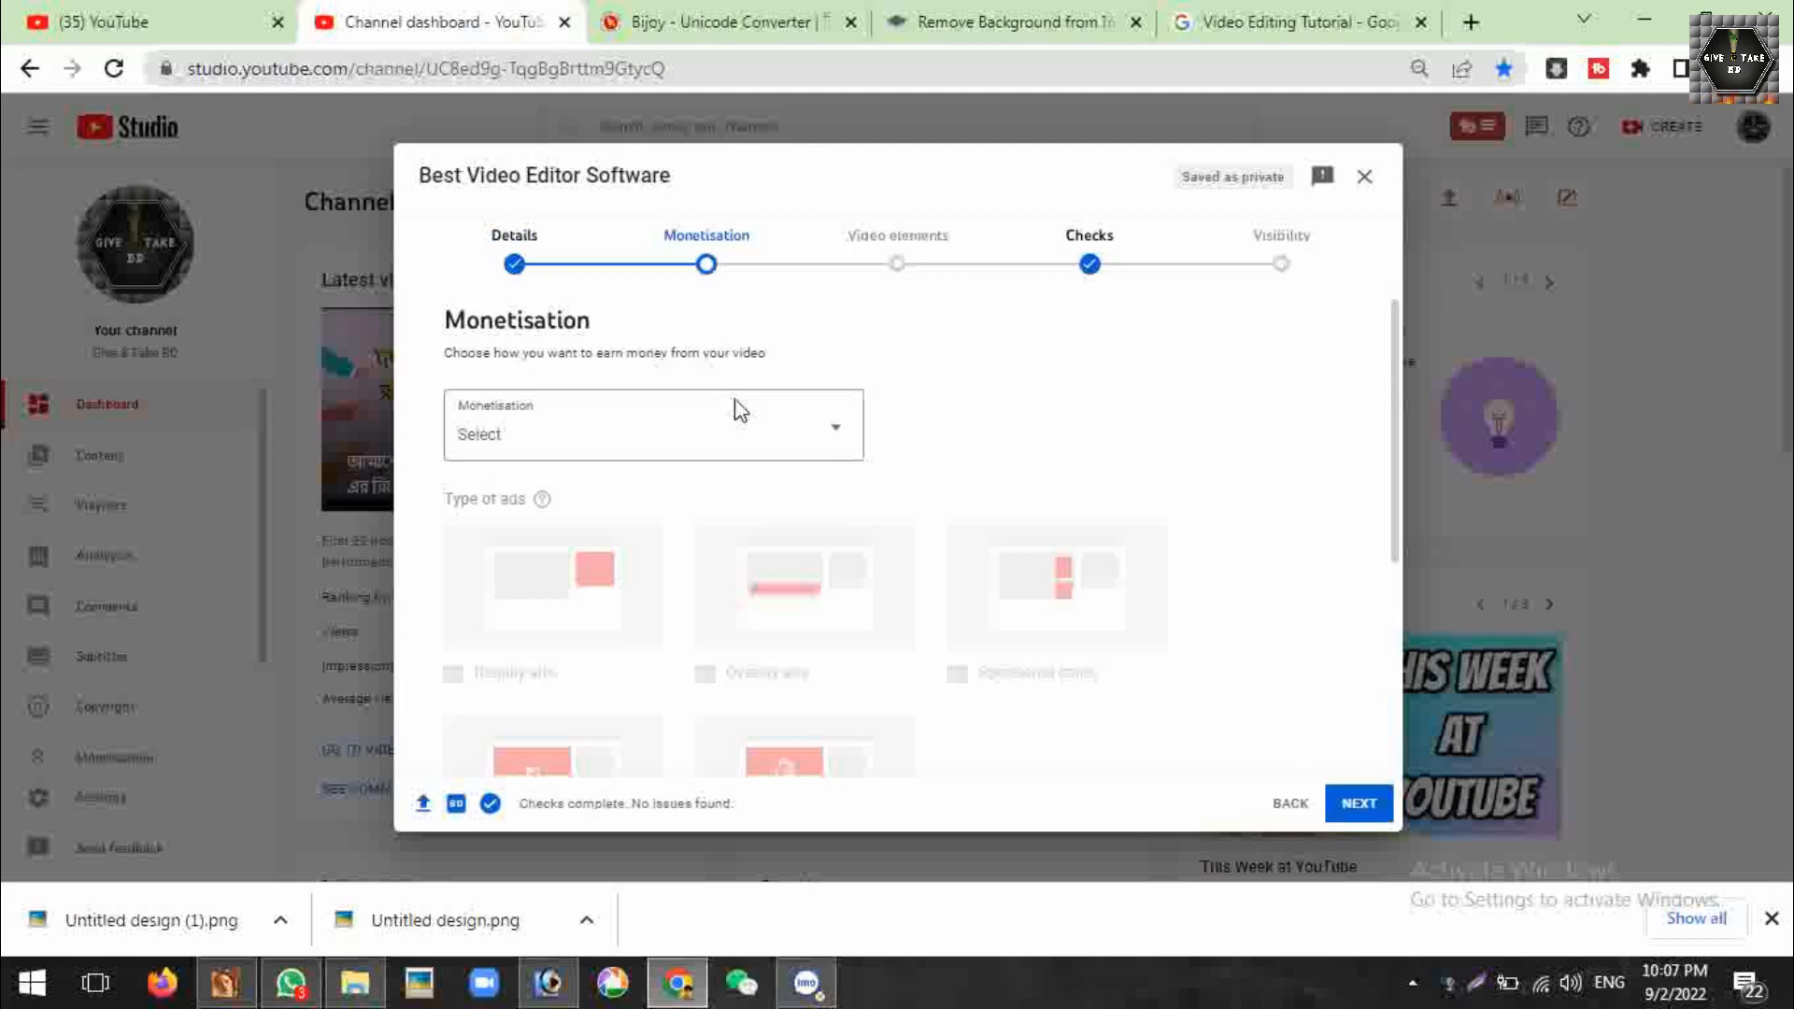
click(745, 439)
click(478, 420)
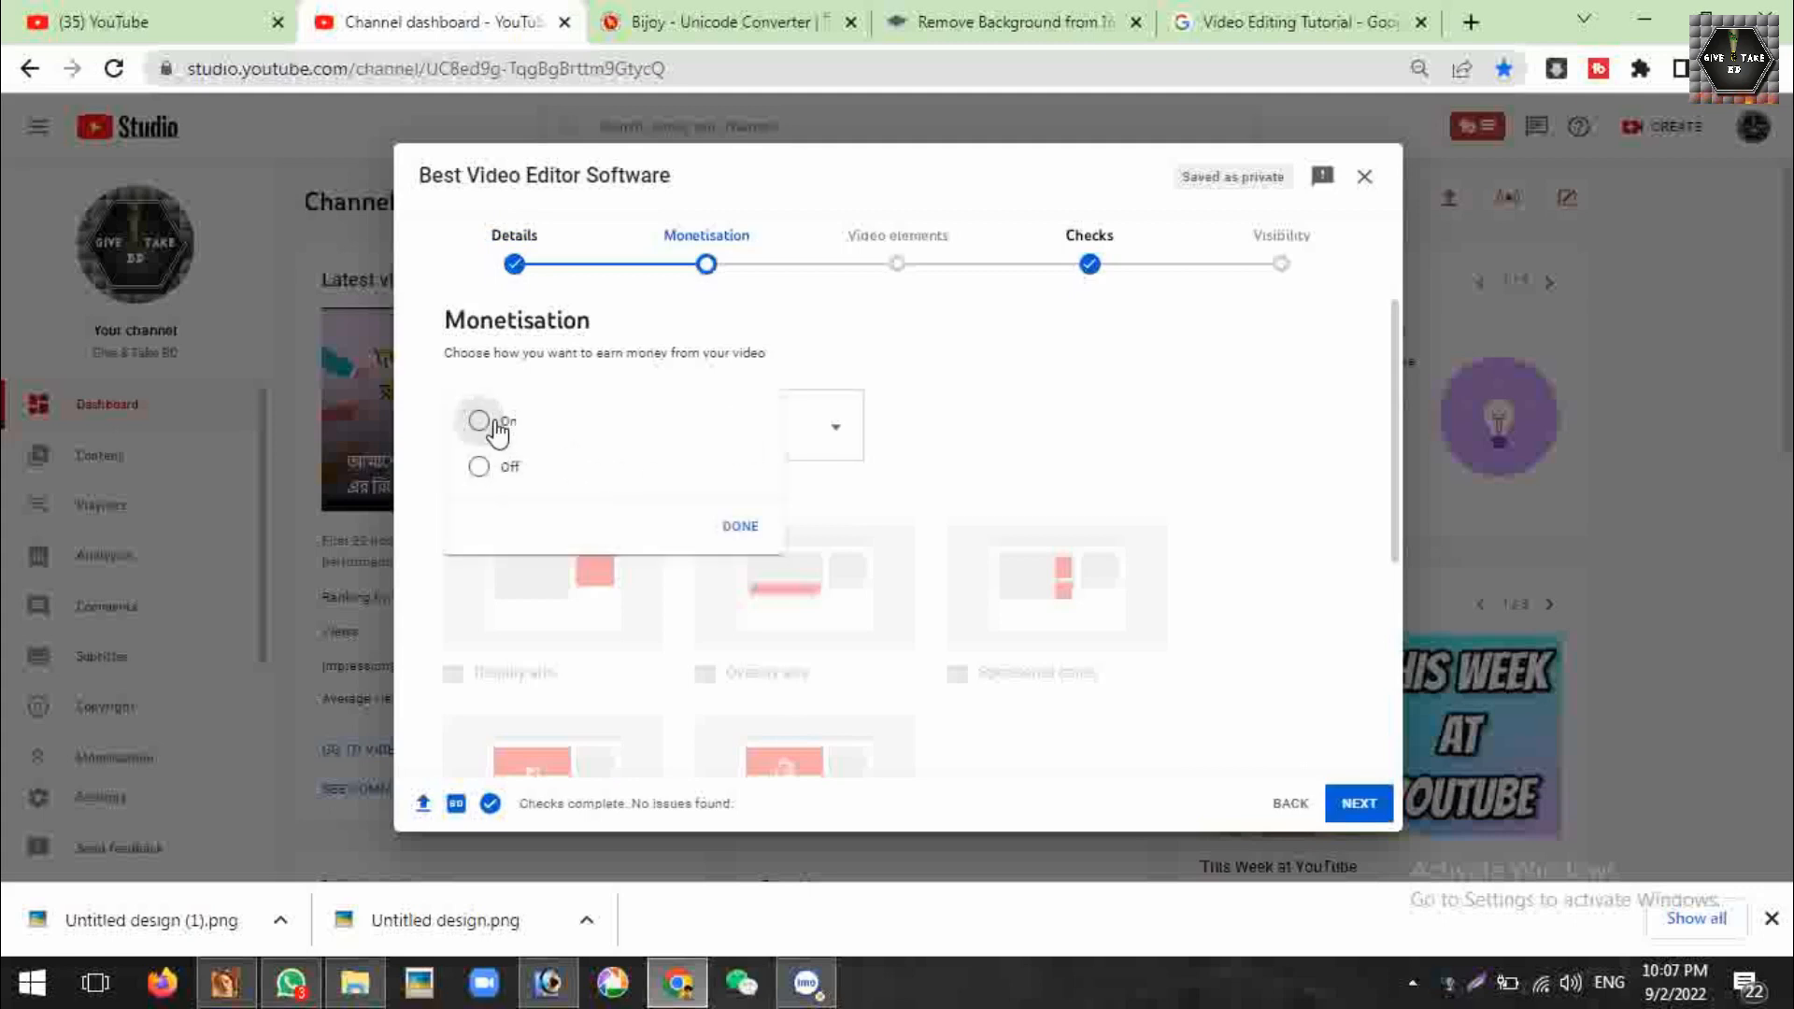
click(742, 527)
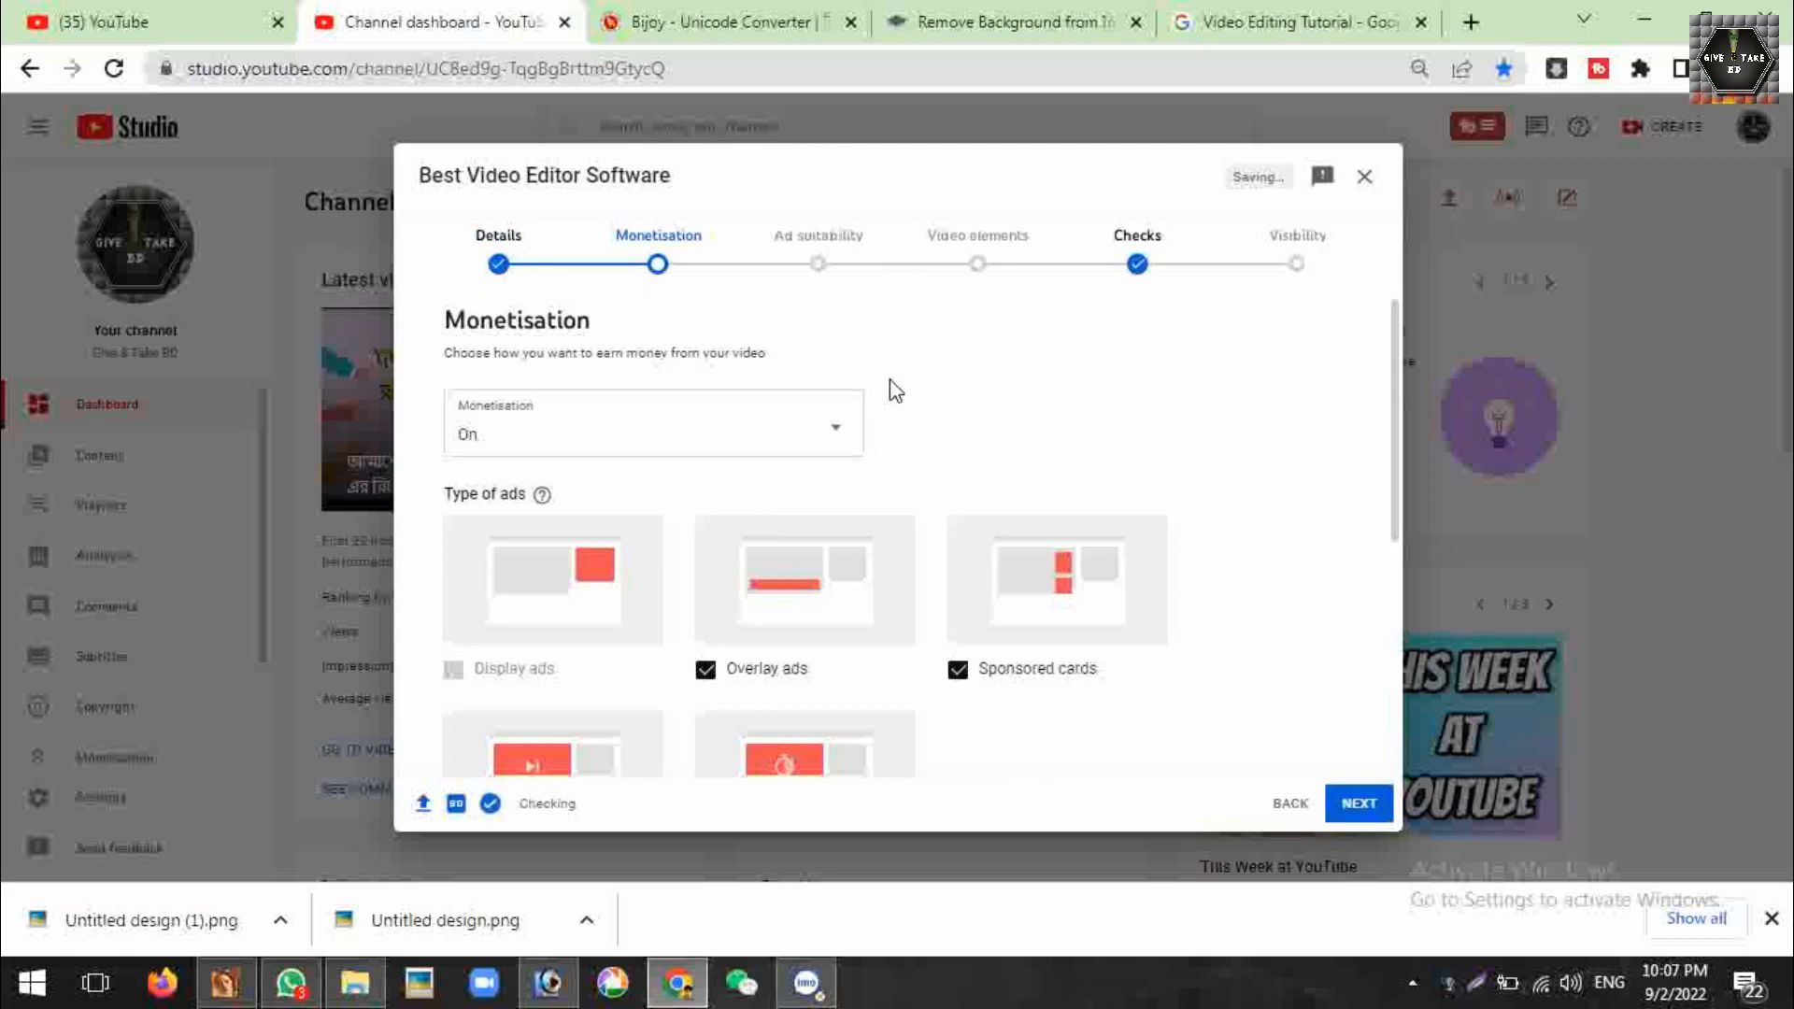
scroll(905, 448, down, 5)
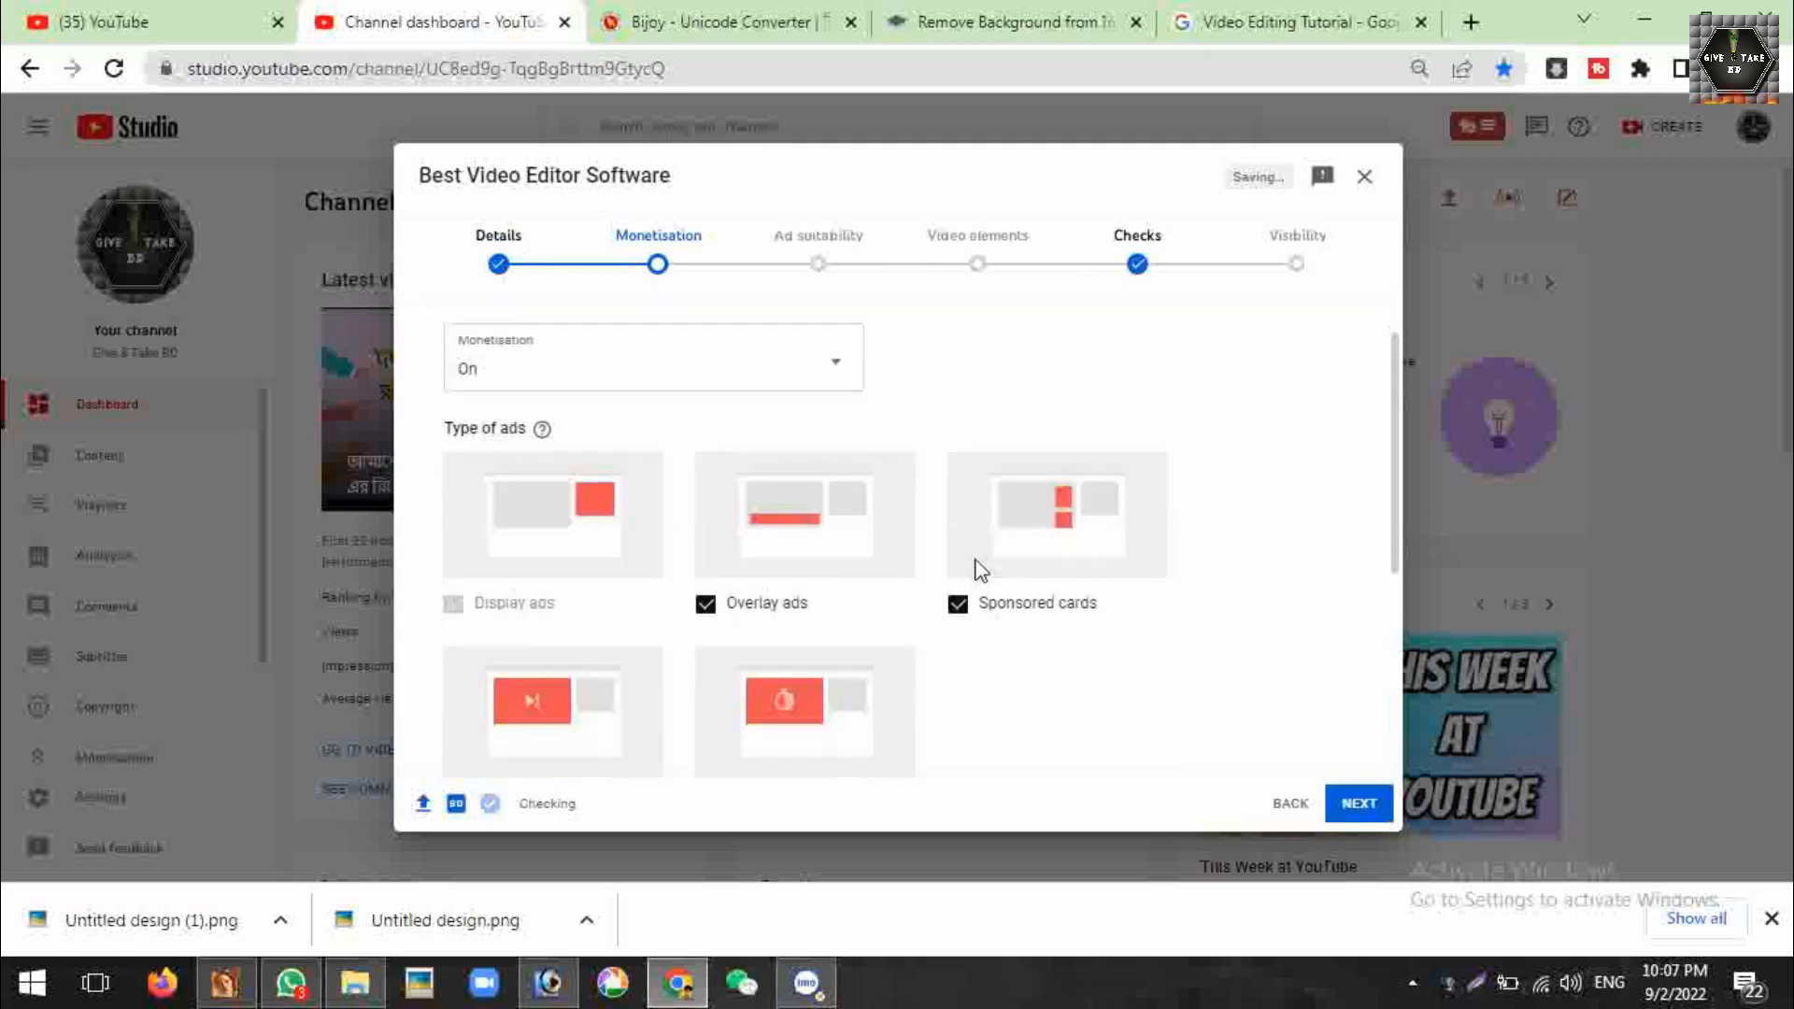
Rate the video's ad suitability as "None of the above" and submit the rating
click(1359, 804)
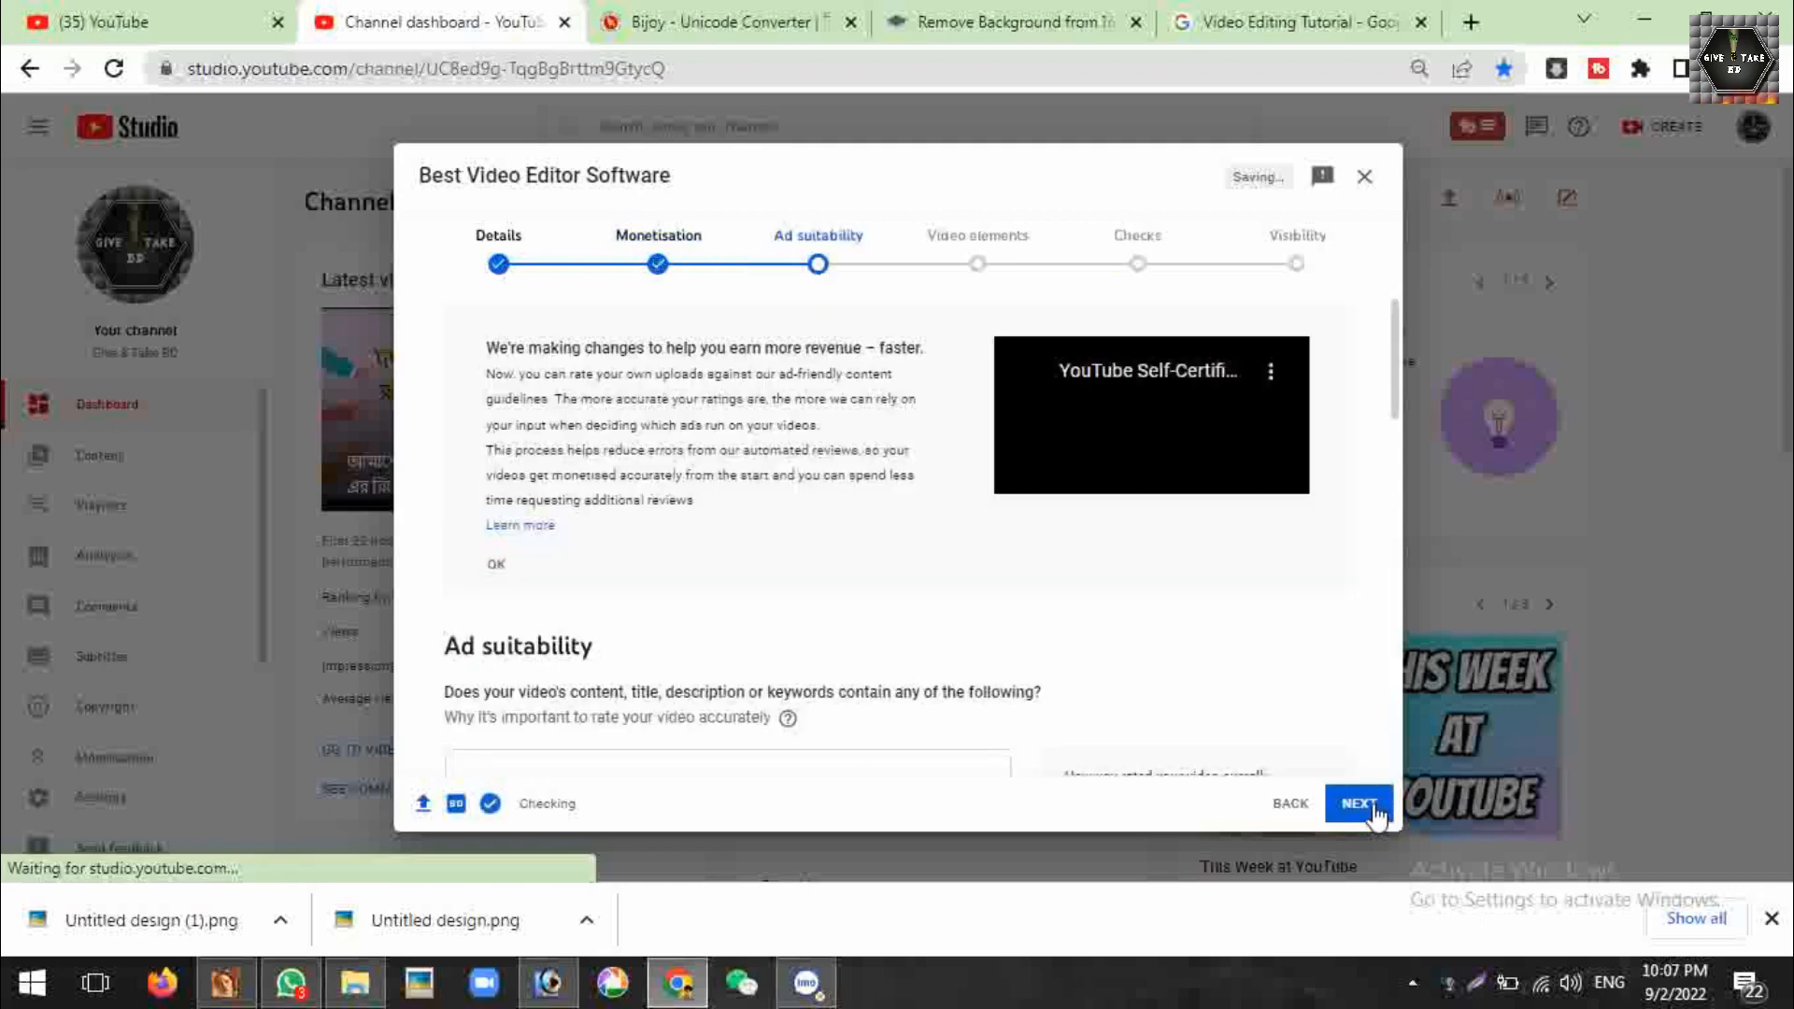
scroll(733, 625, down, 10)
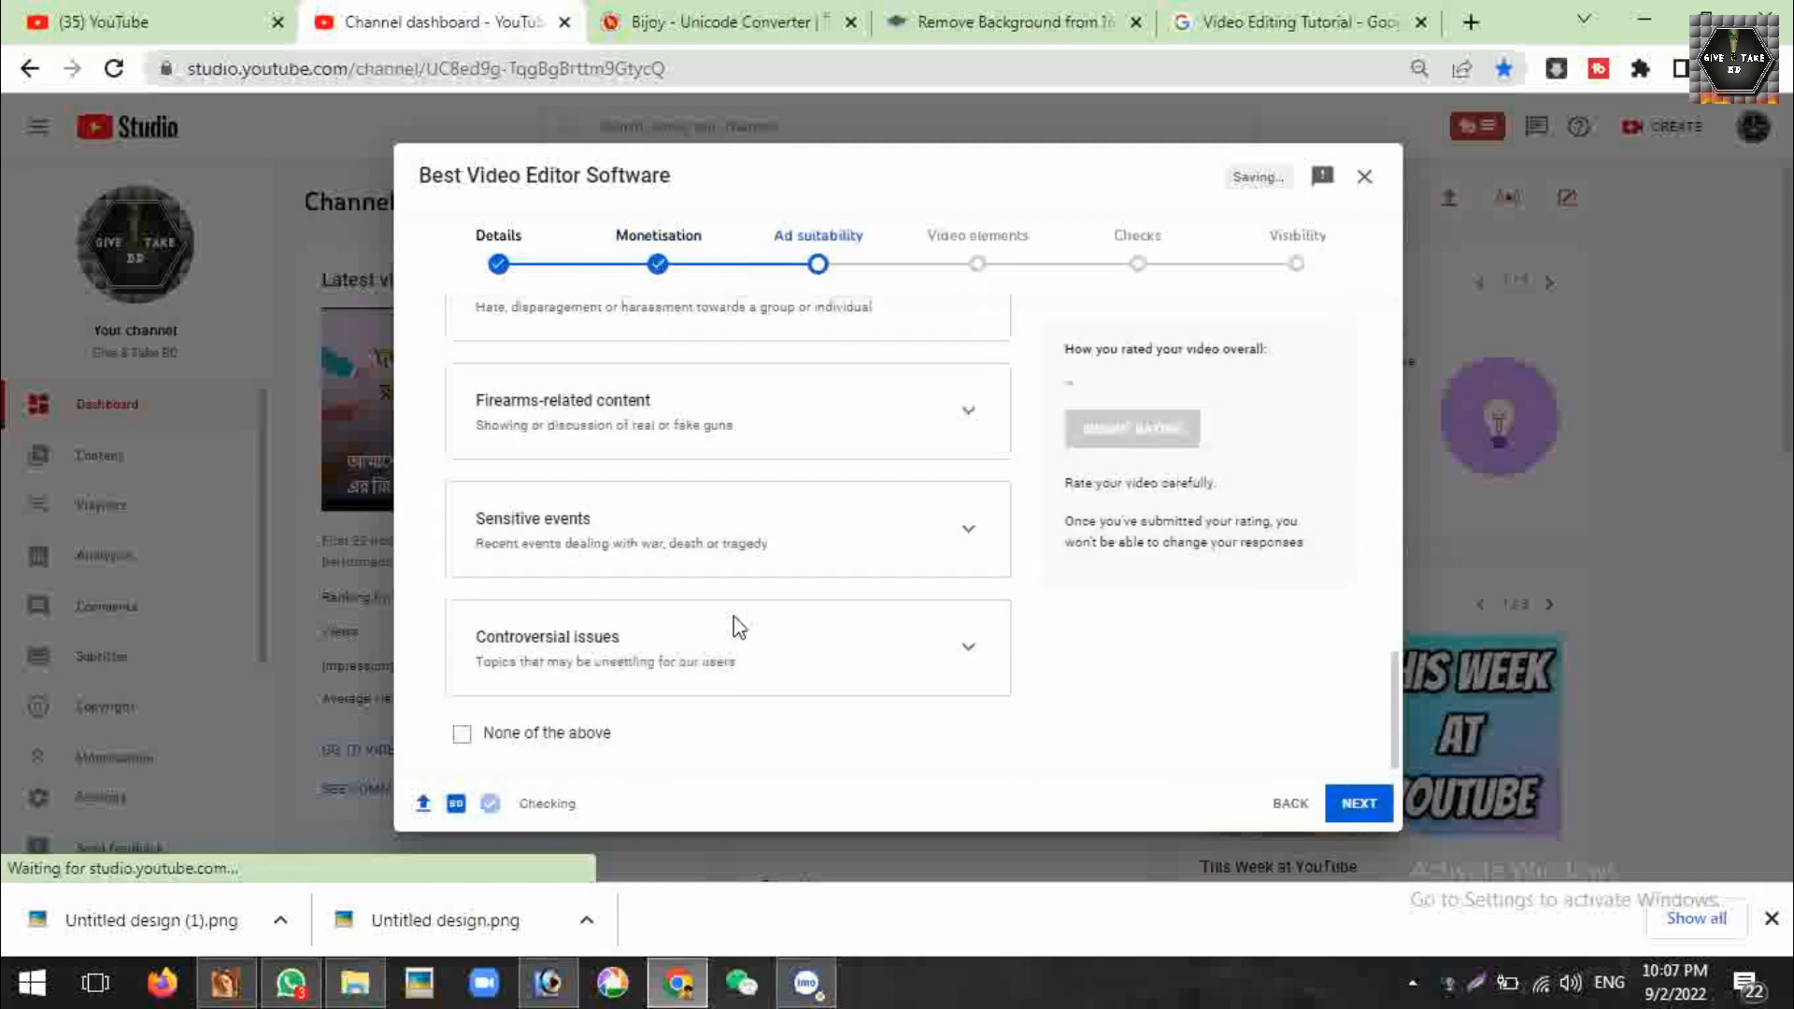
click(465, 737)
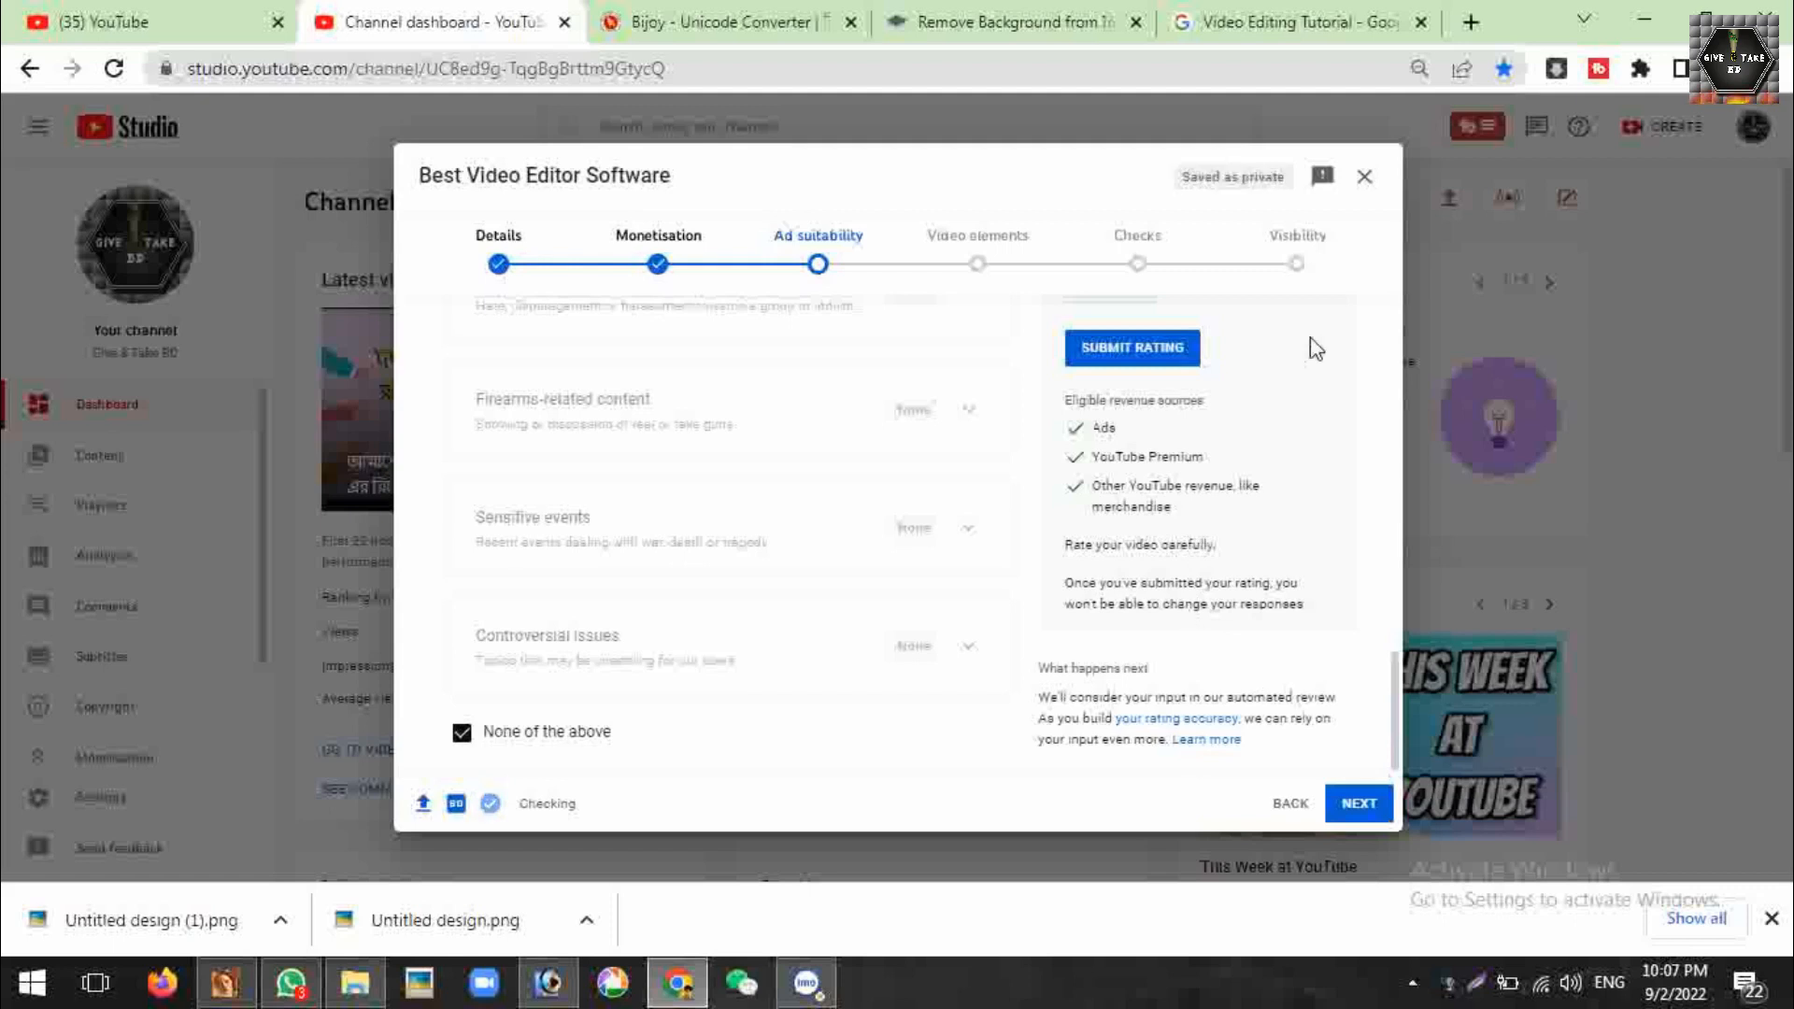
click(1334, 254)
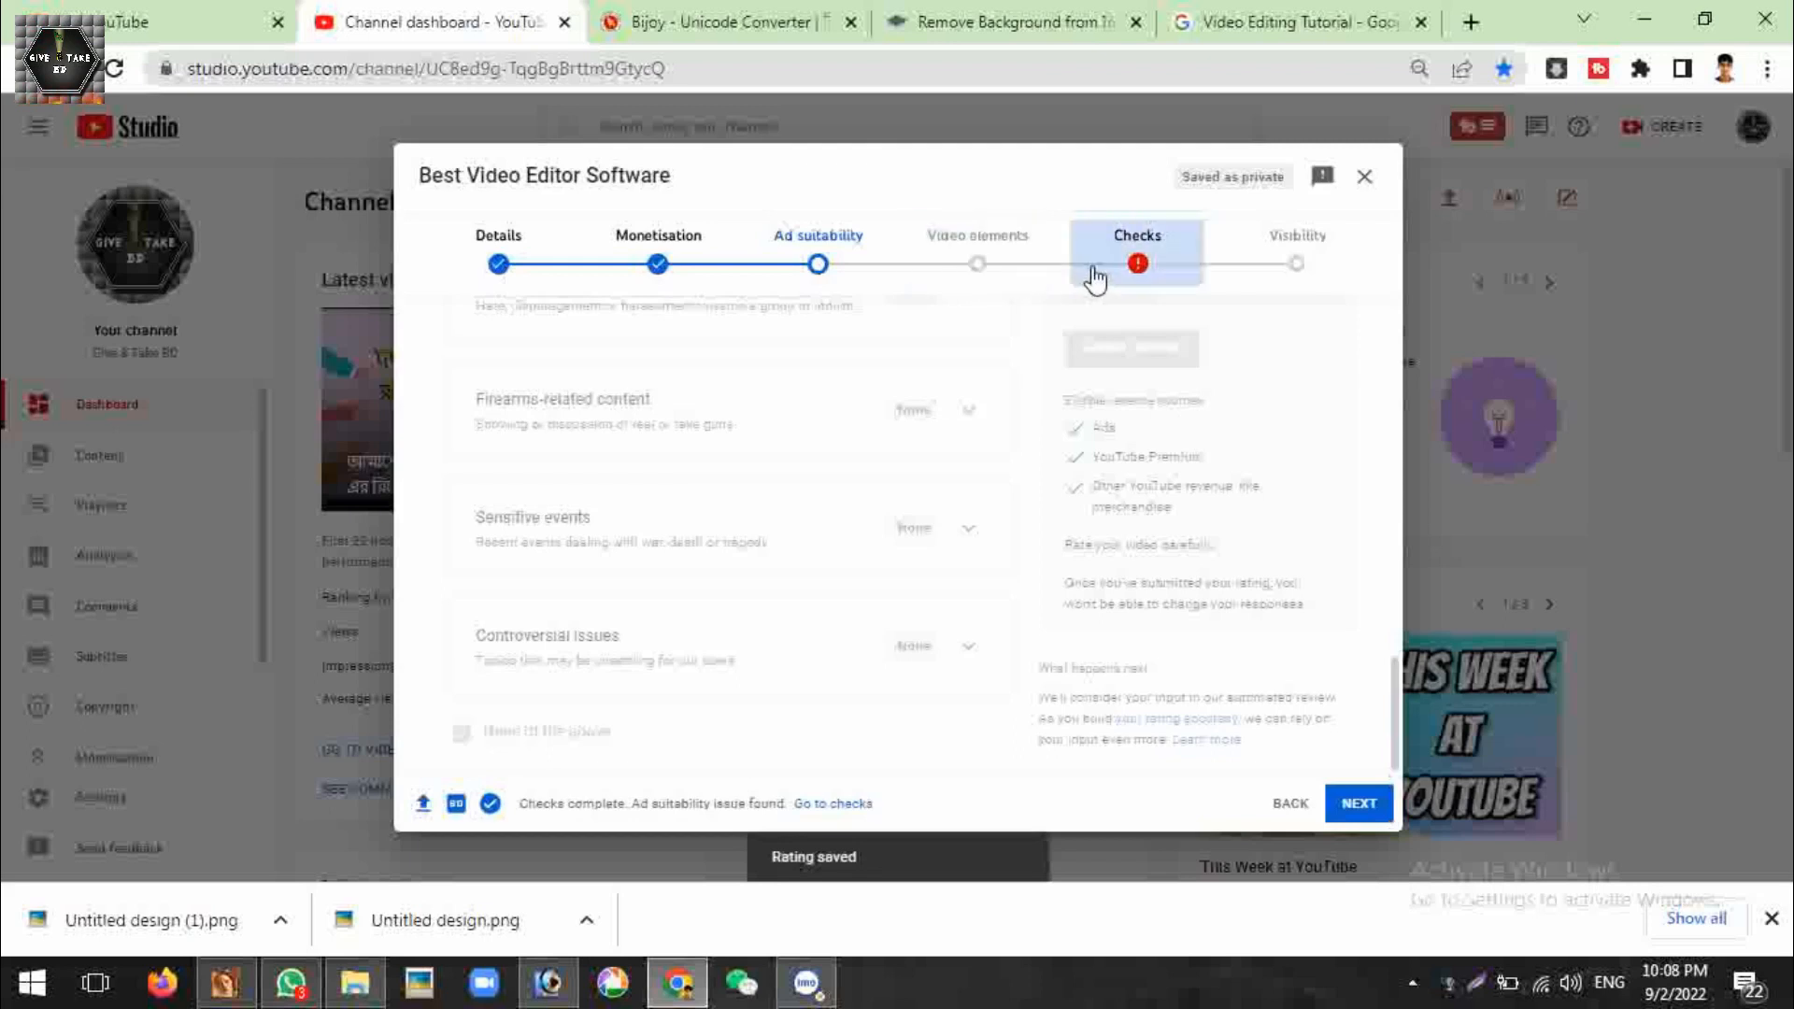
Request a human ad suitability review, confirming the advertiser-friendly guidelines, and set the video's visibility to Public
click(1128, 303)
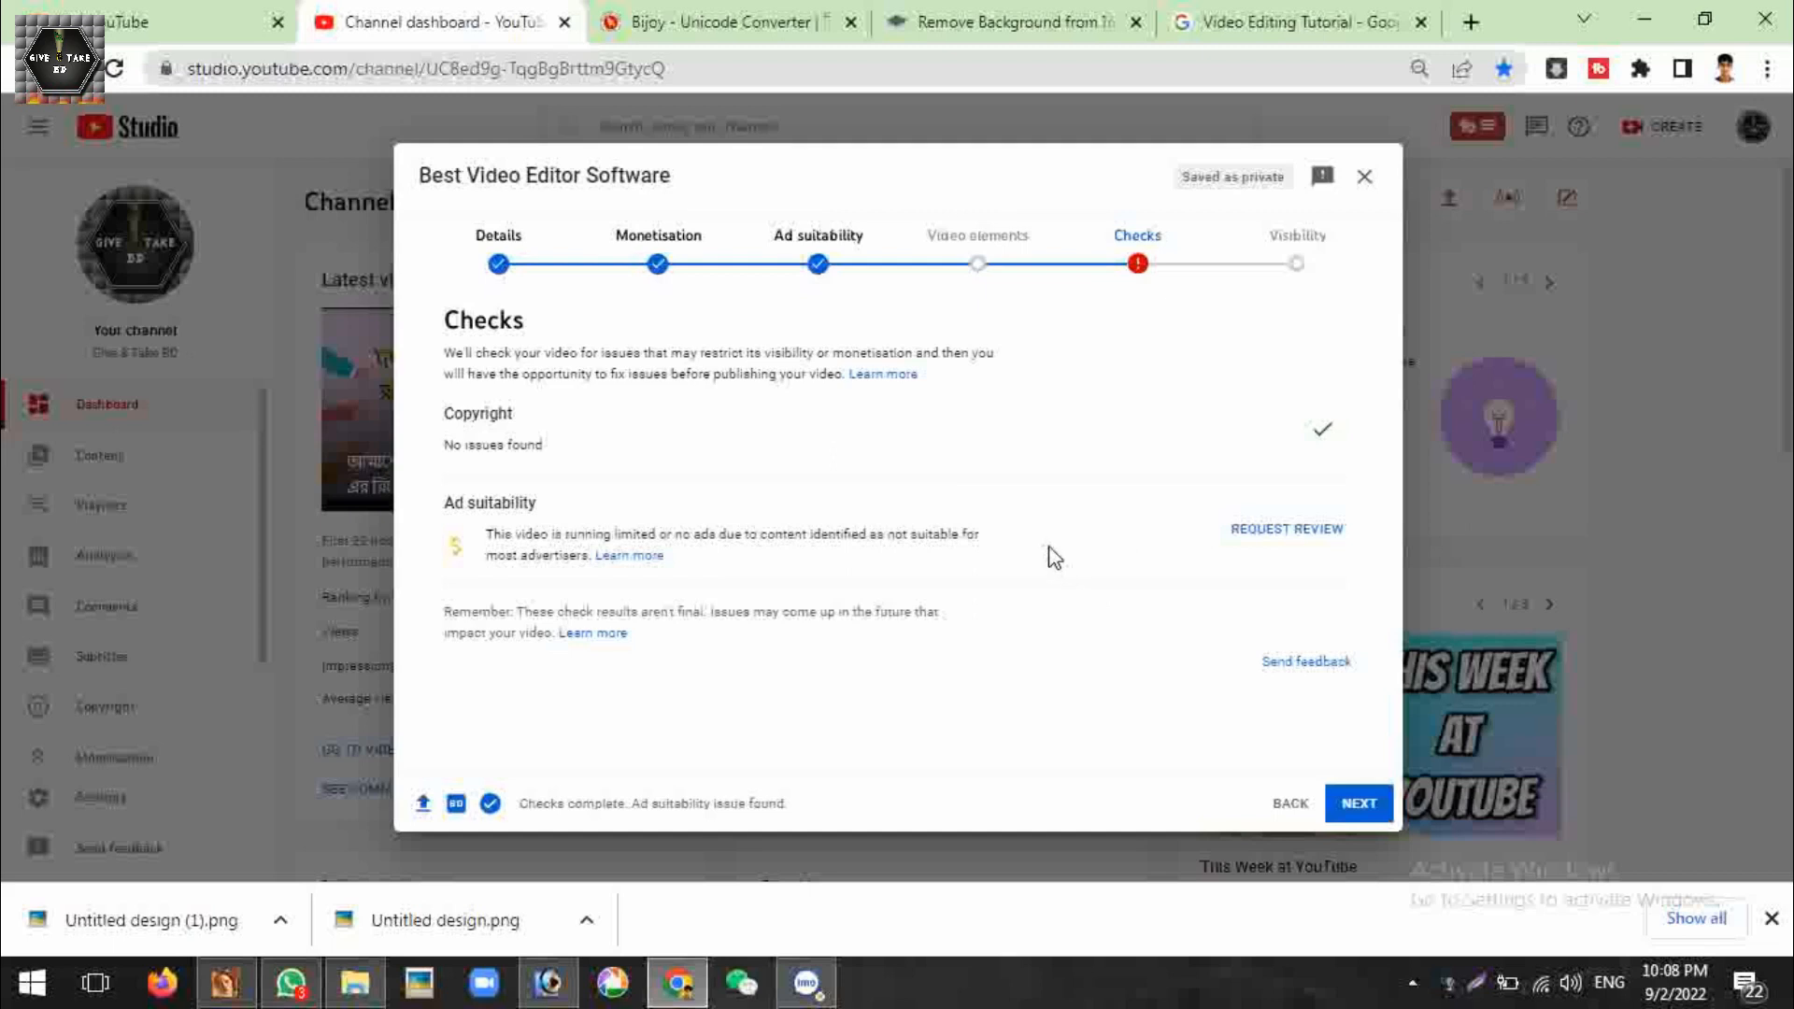
click(1253, 532)
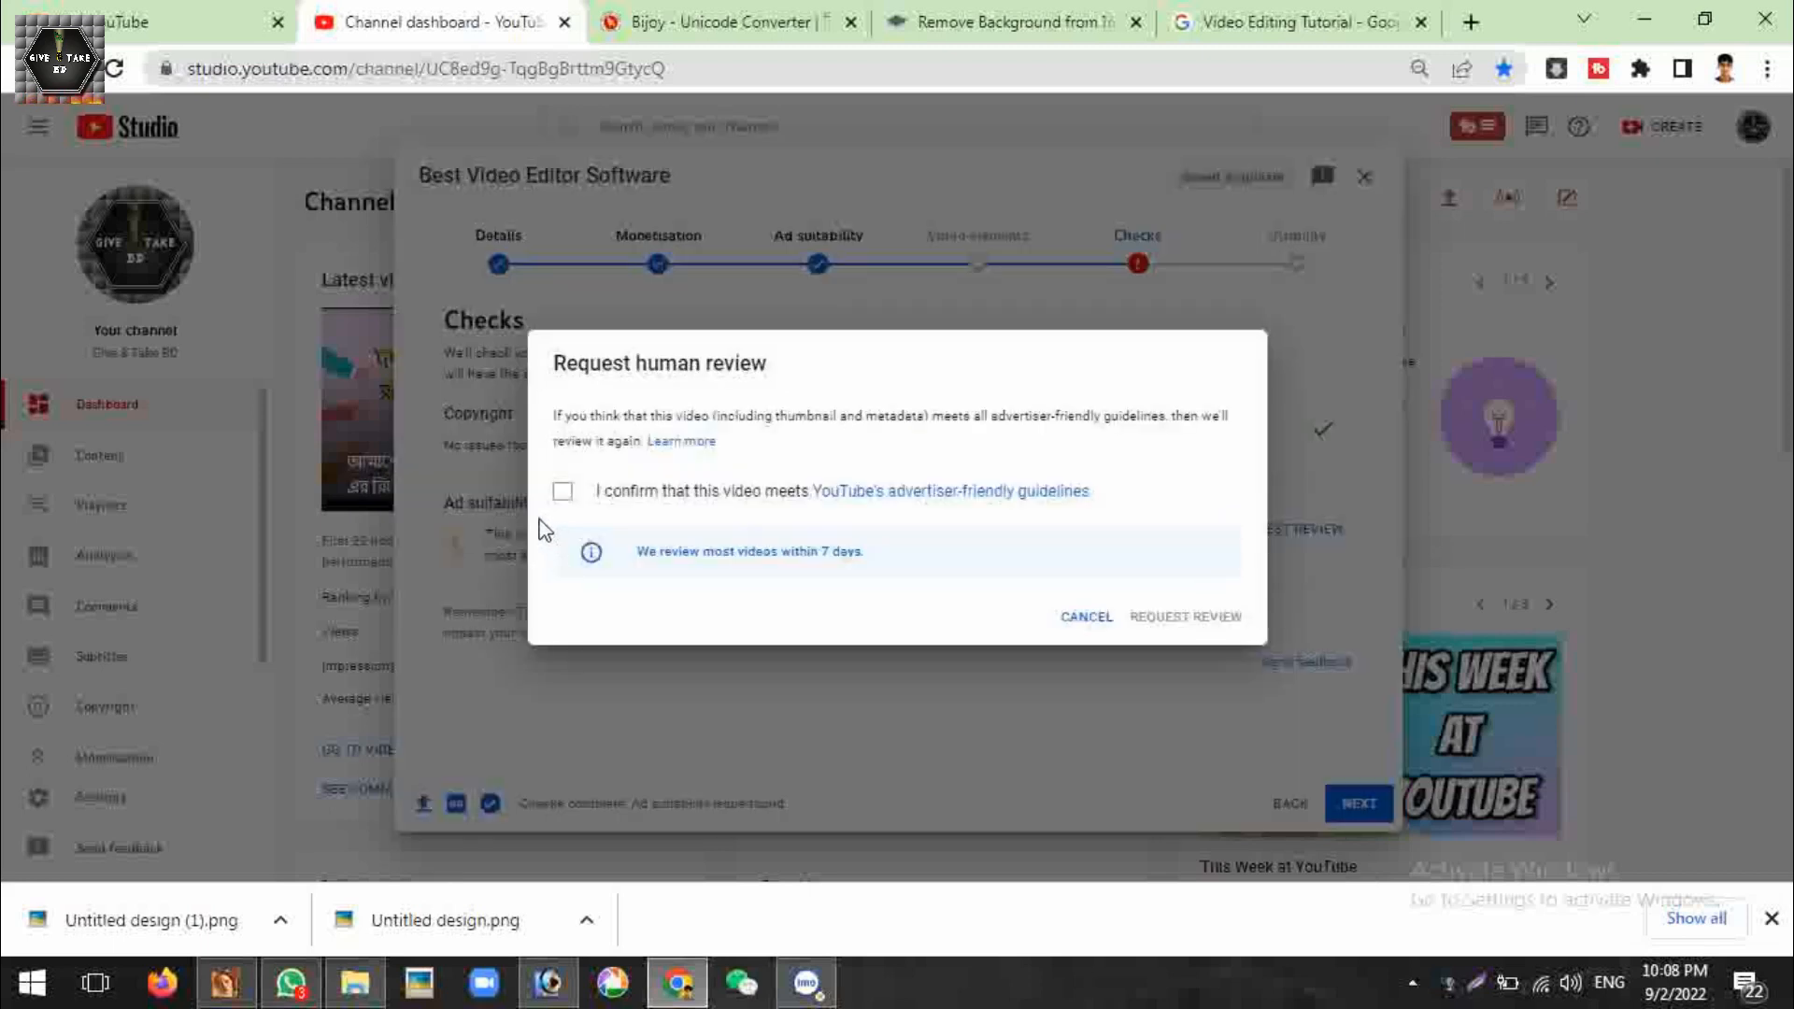
click(554, 499)
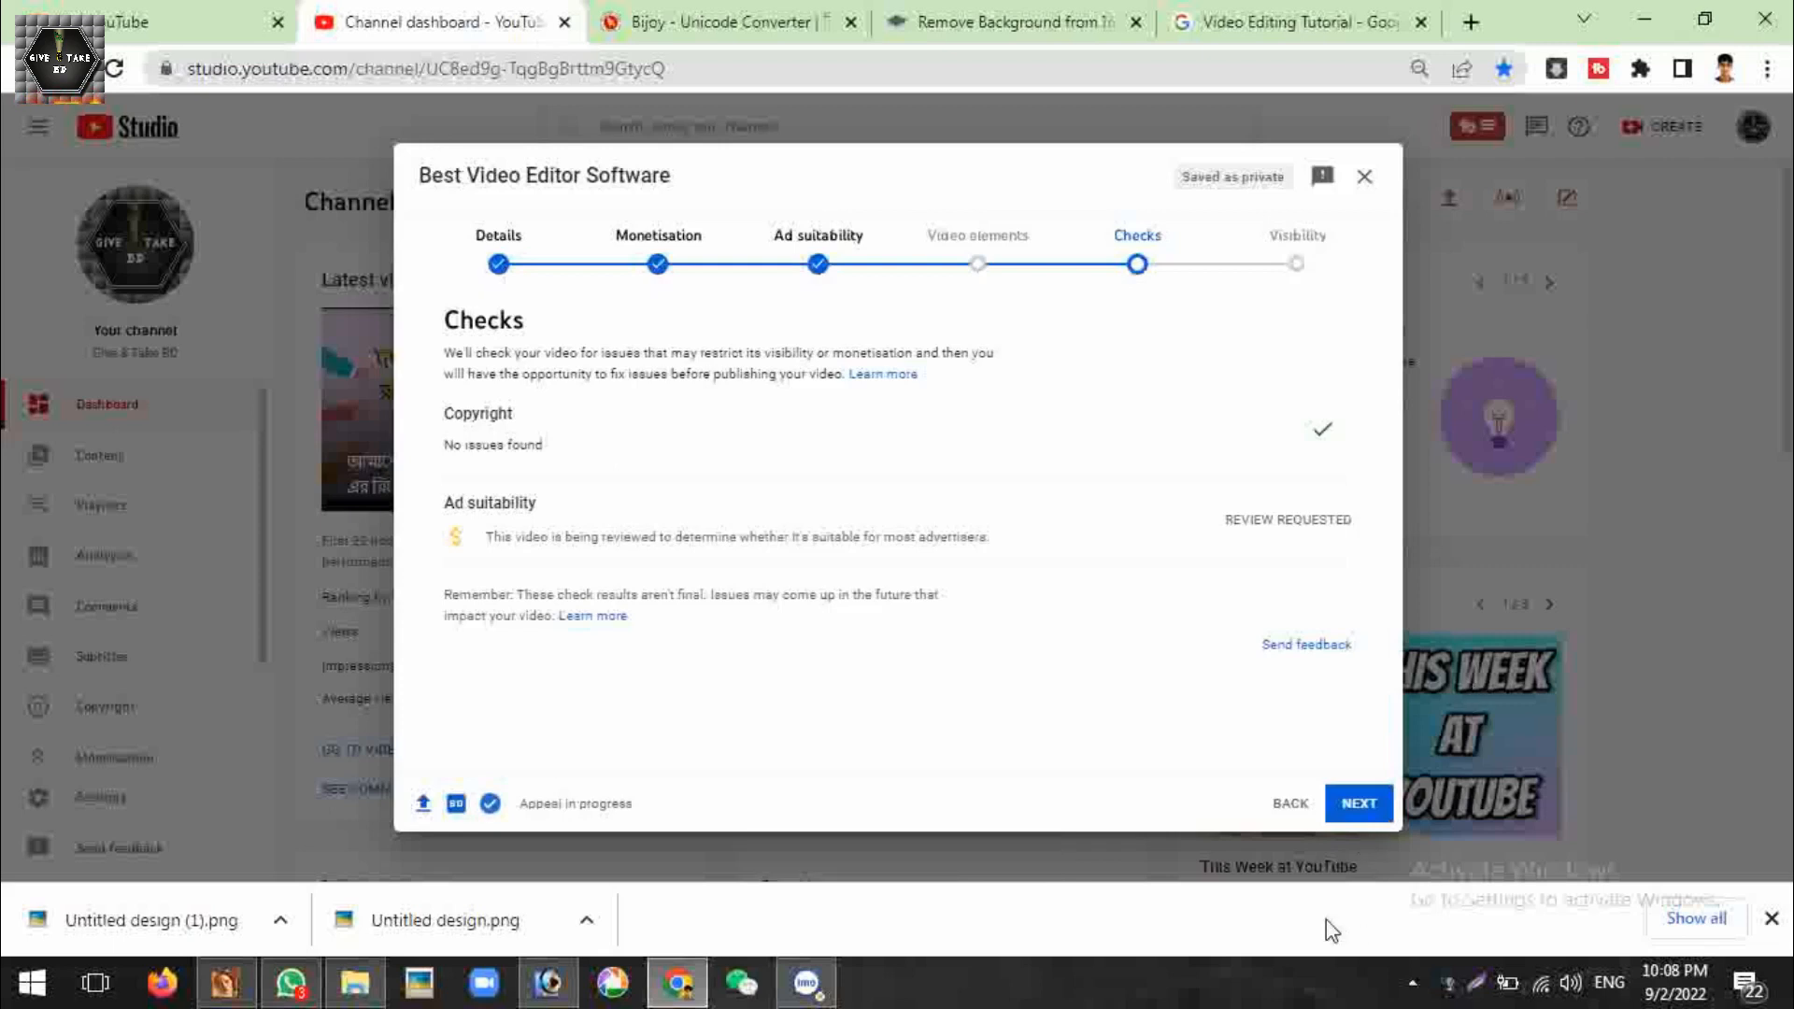
click(1355, 806)
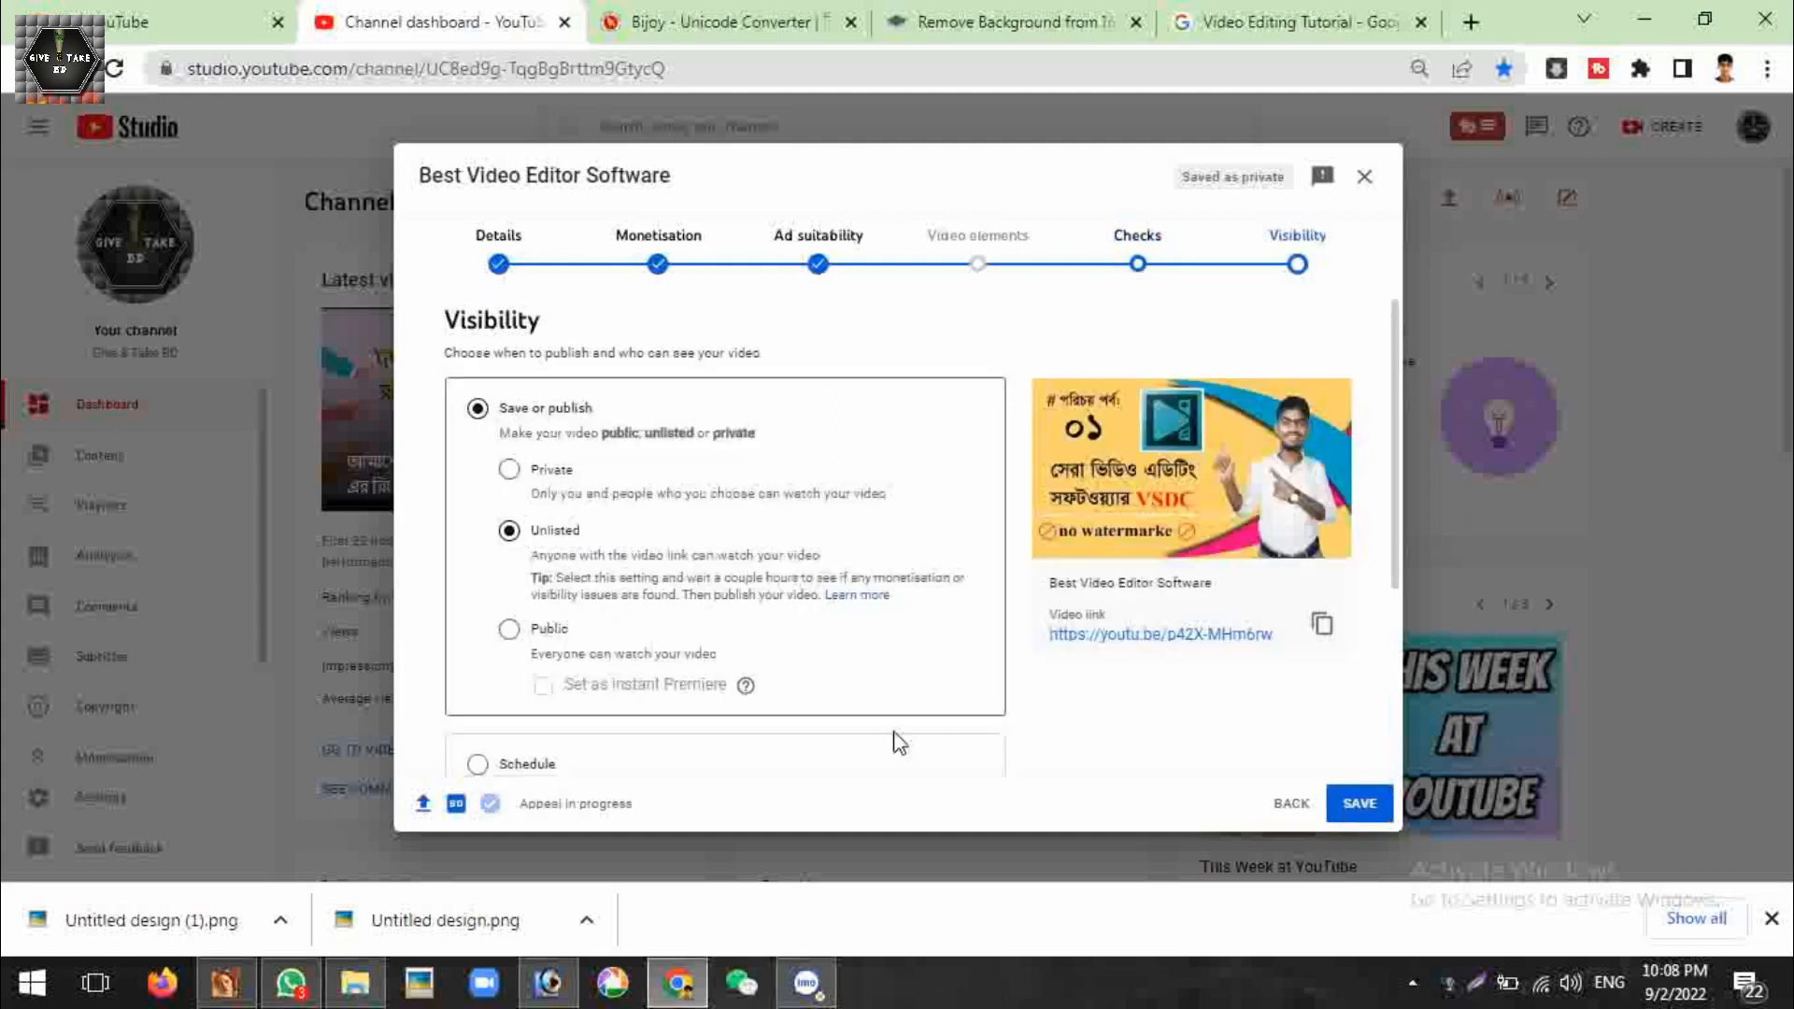
click(510, 631)
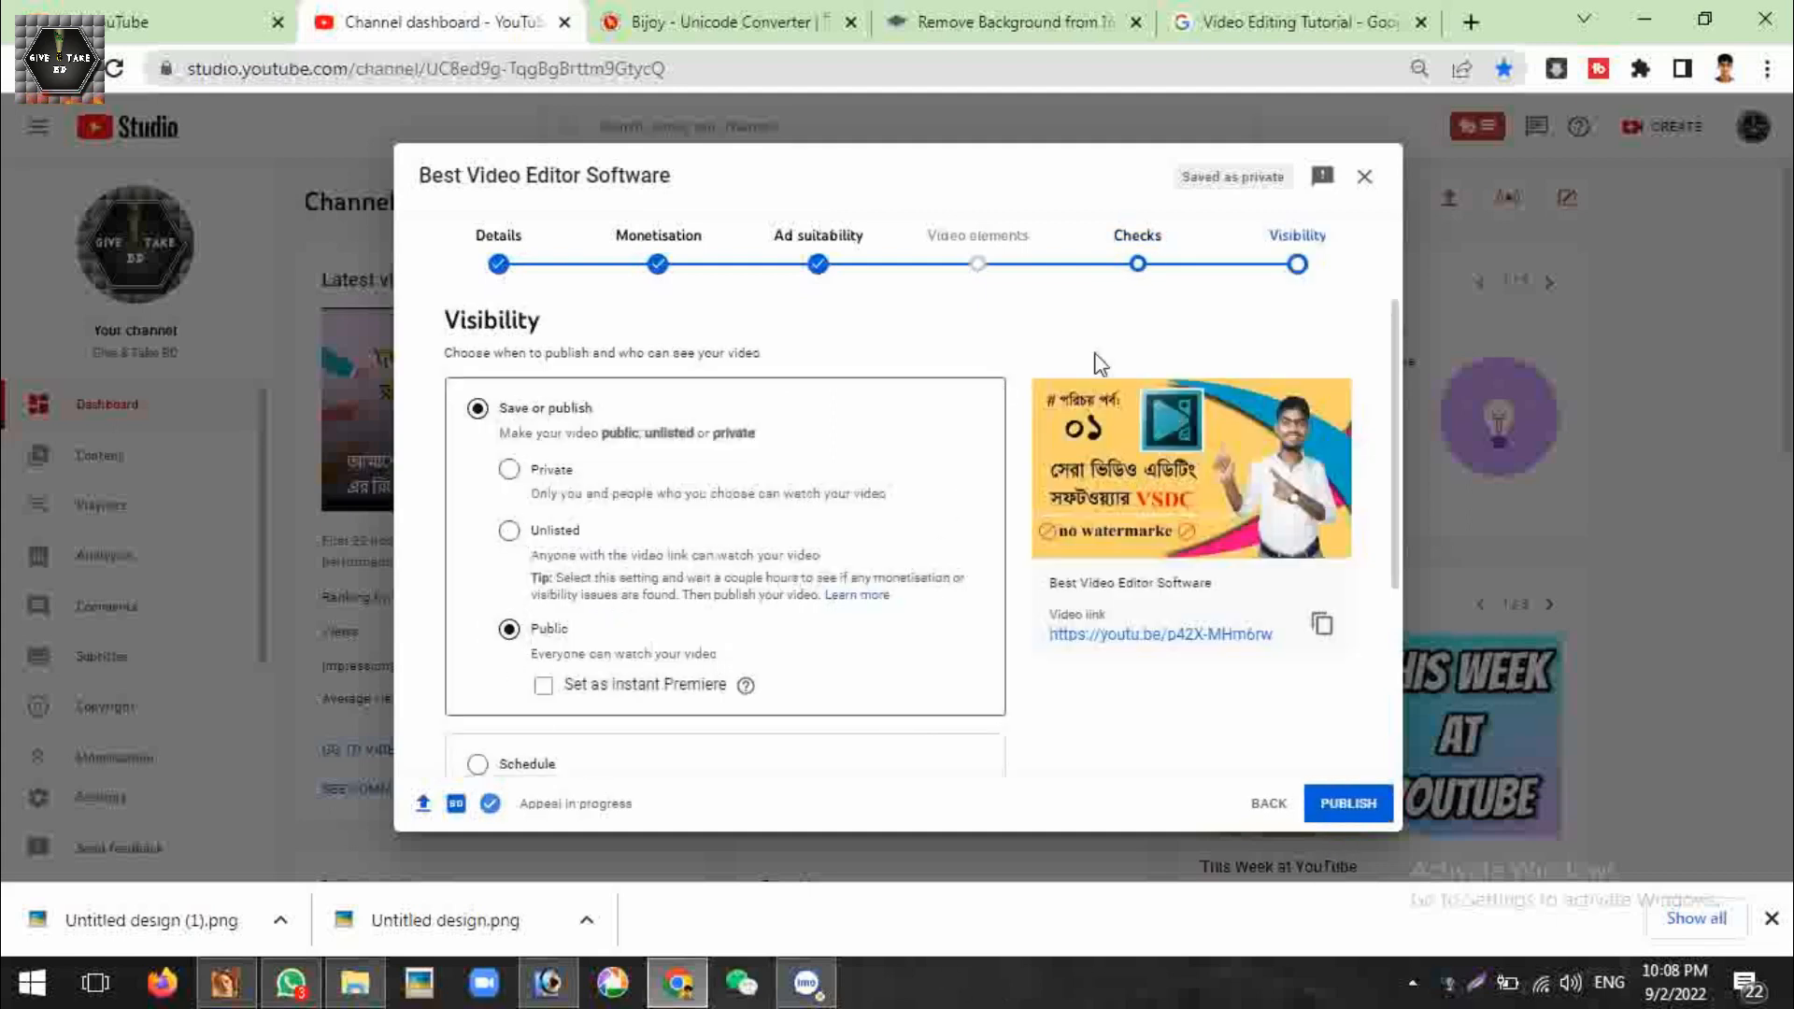
Add and save an end screen with two video elements featuring "How to Make a Thumbnail" and "Best online earning sites for students"
click(975, 293)
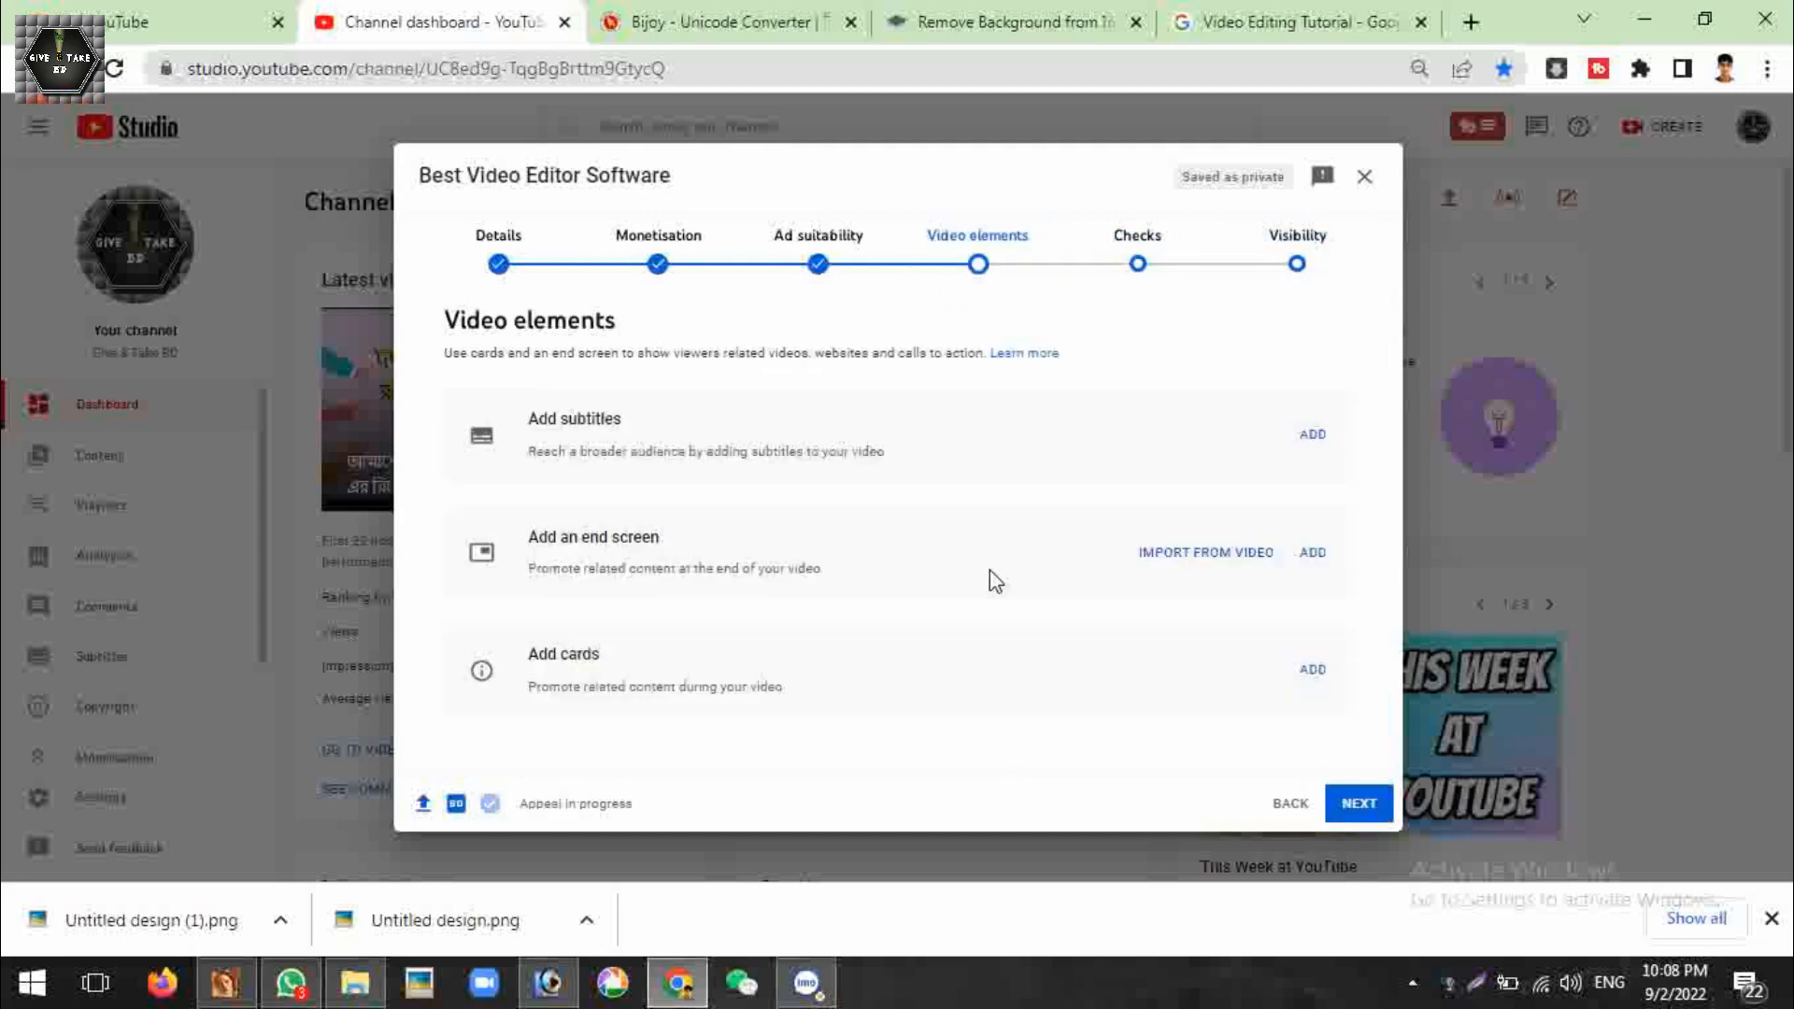
click(1312, 553)
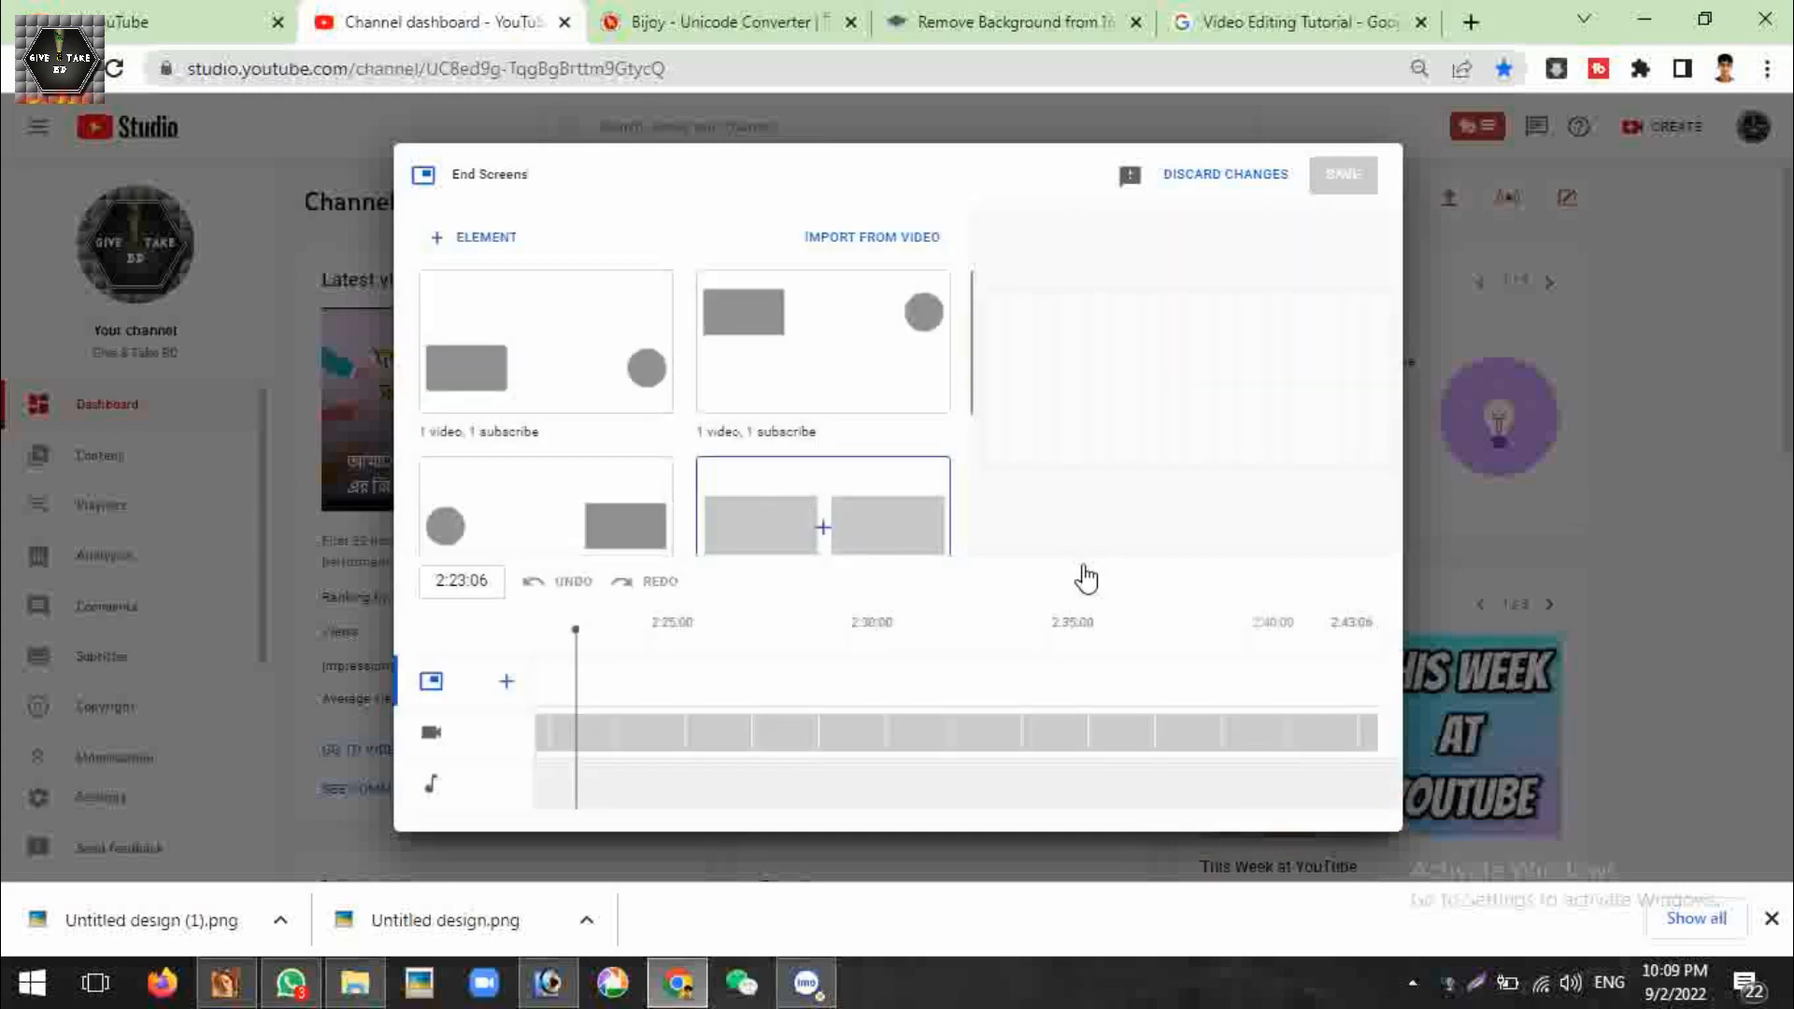
drag(1001, 342, 1043, 355)
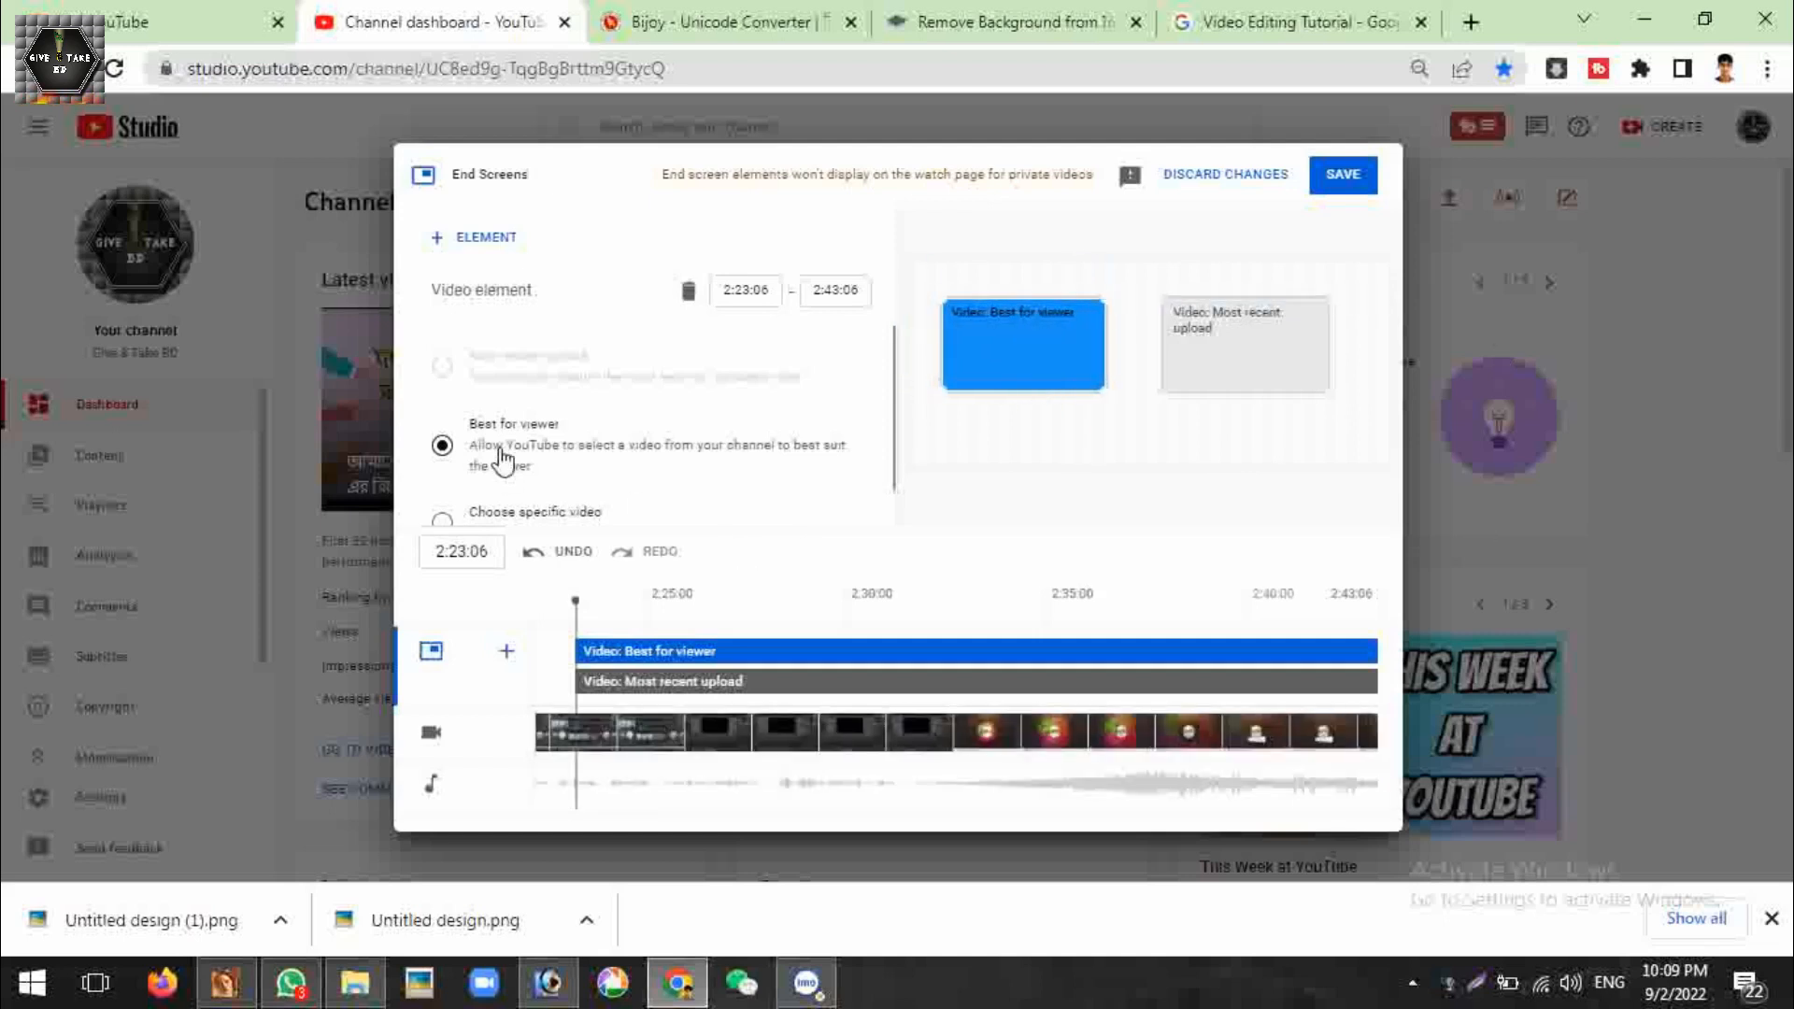
scroll(502, 458, down, 1)
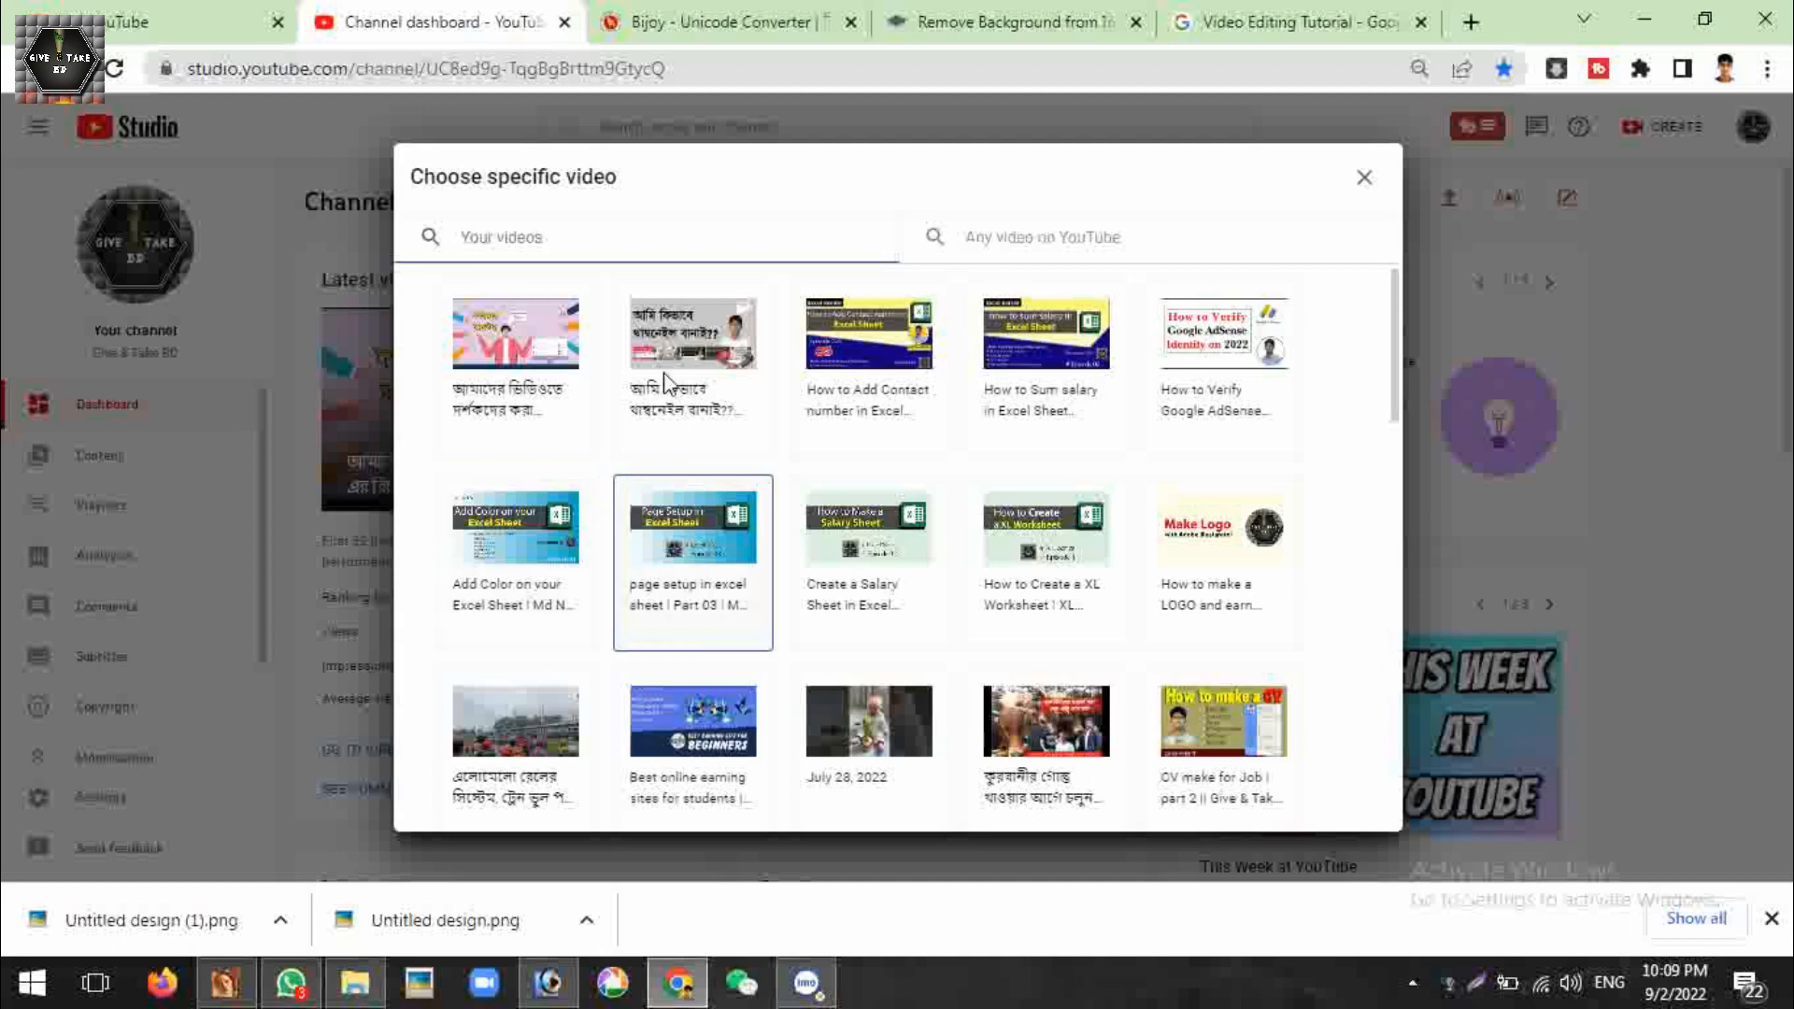
click(652, 449)
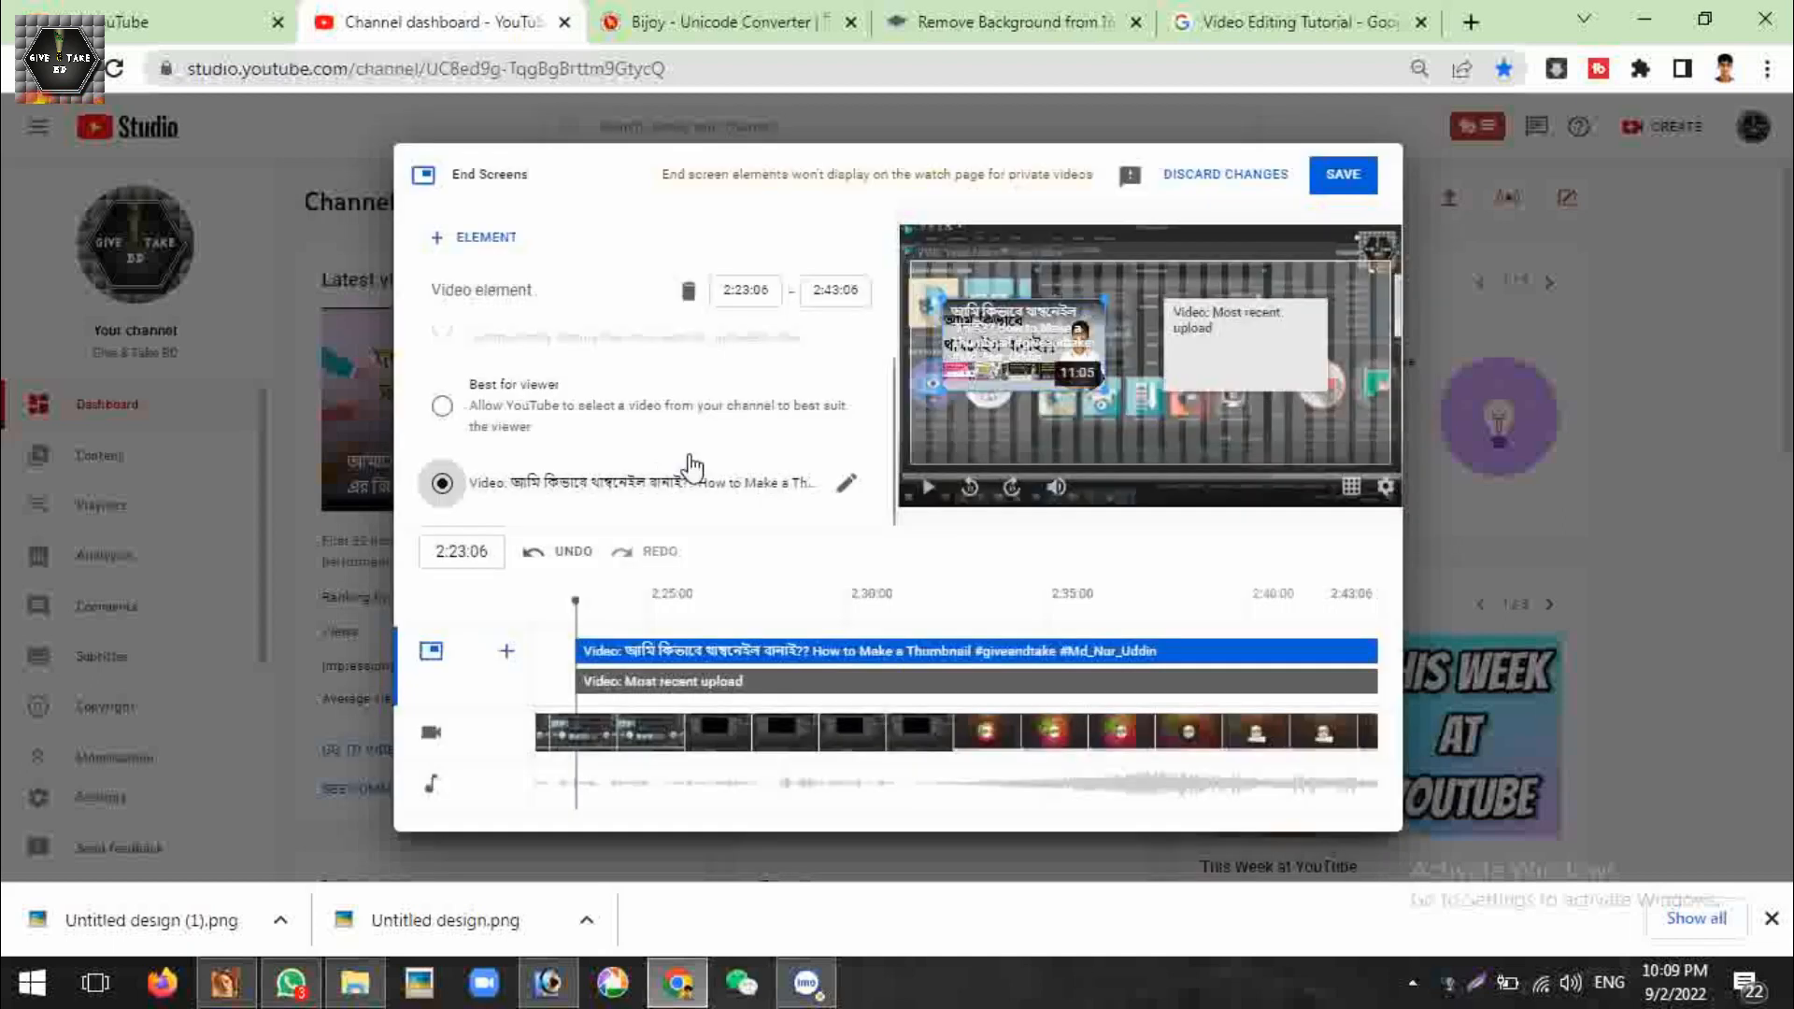
click(1225, 368)
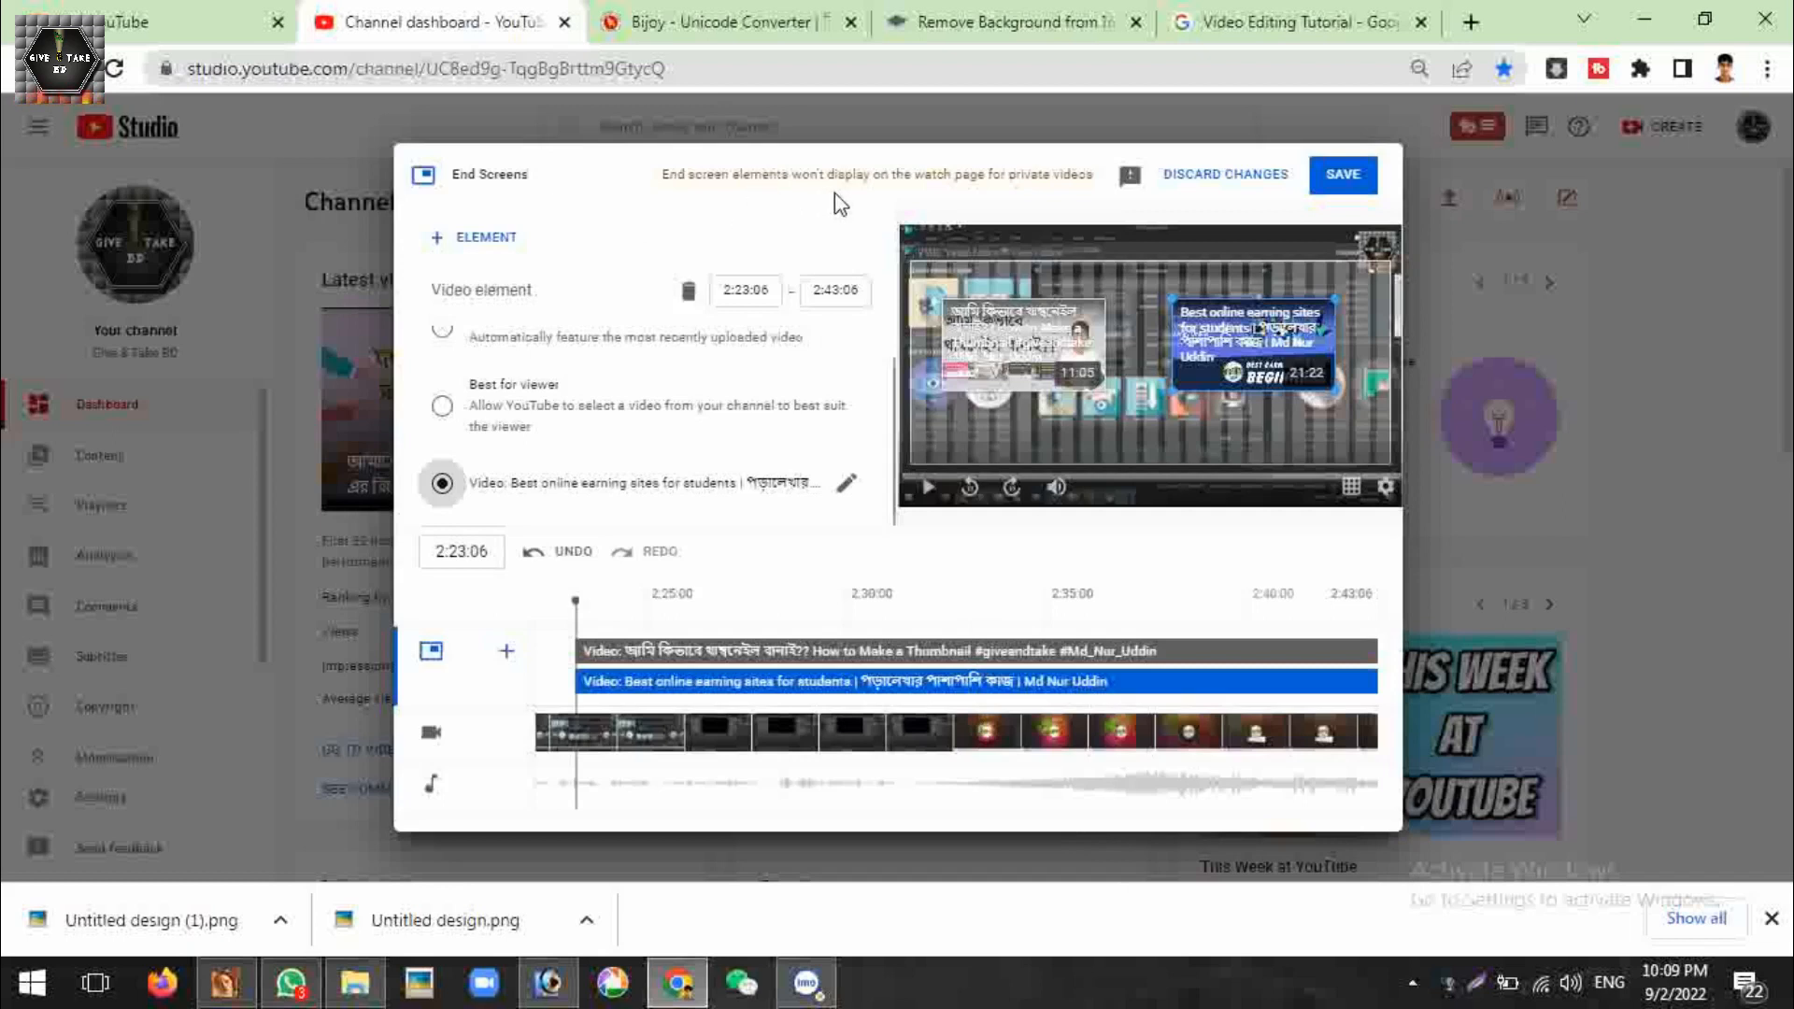
click(1342, 178)
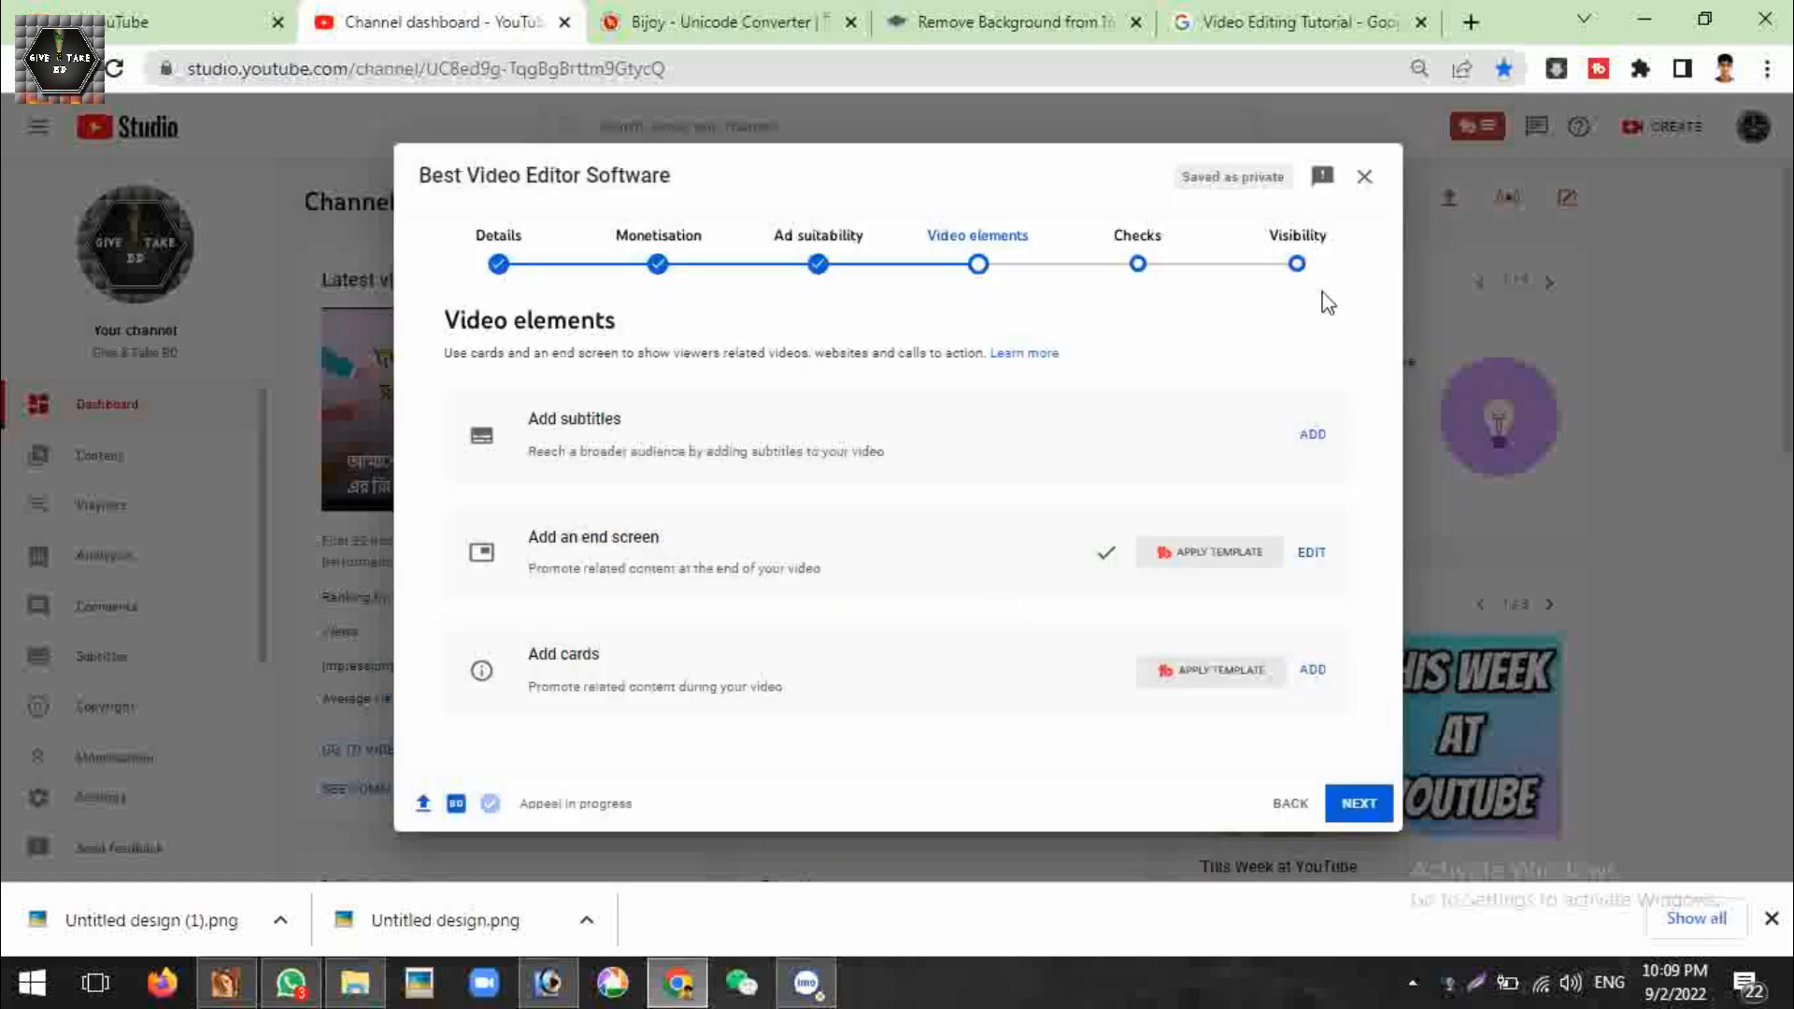
Publish the video with Public visibility and copy its share link
click(1297, 263)
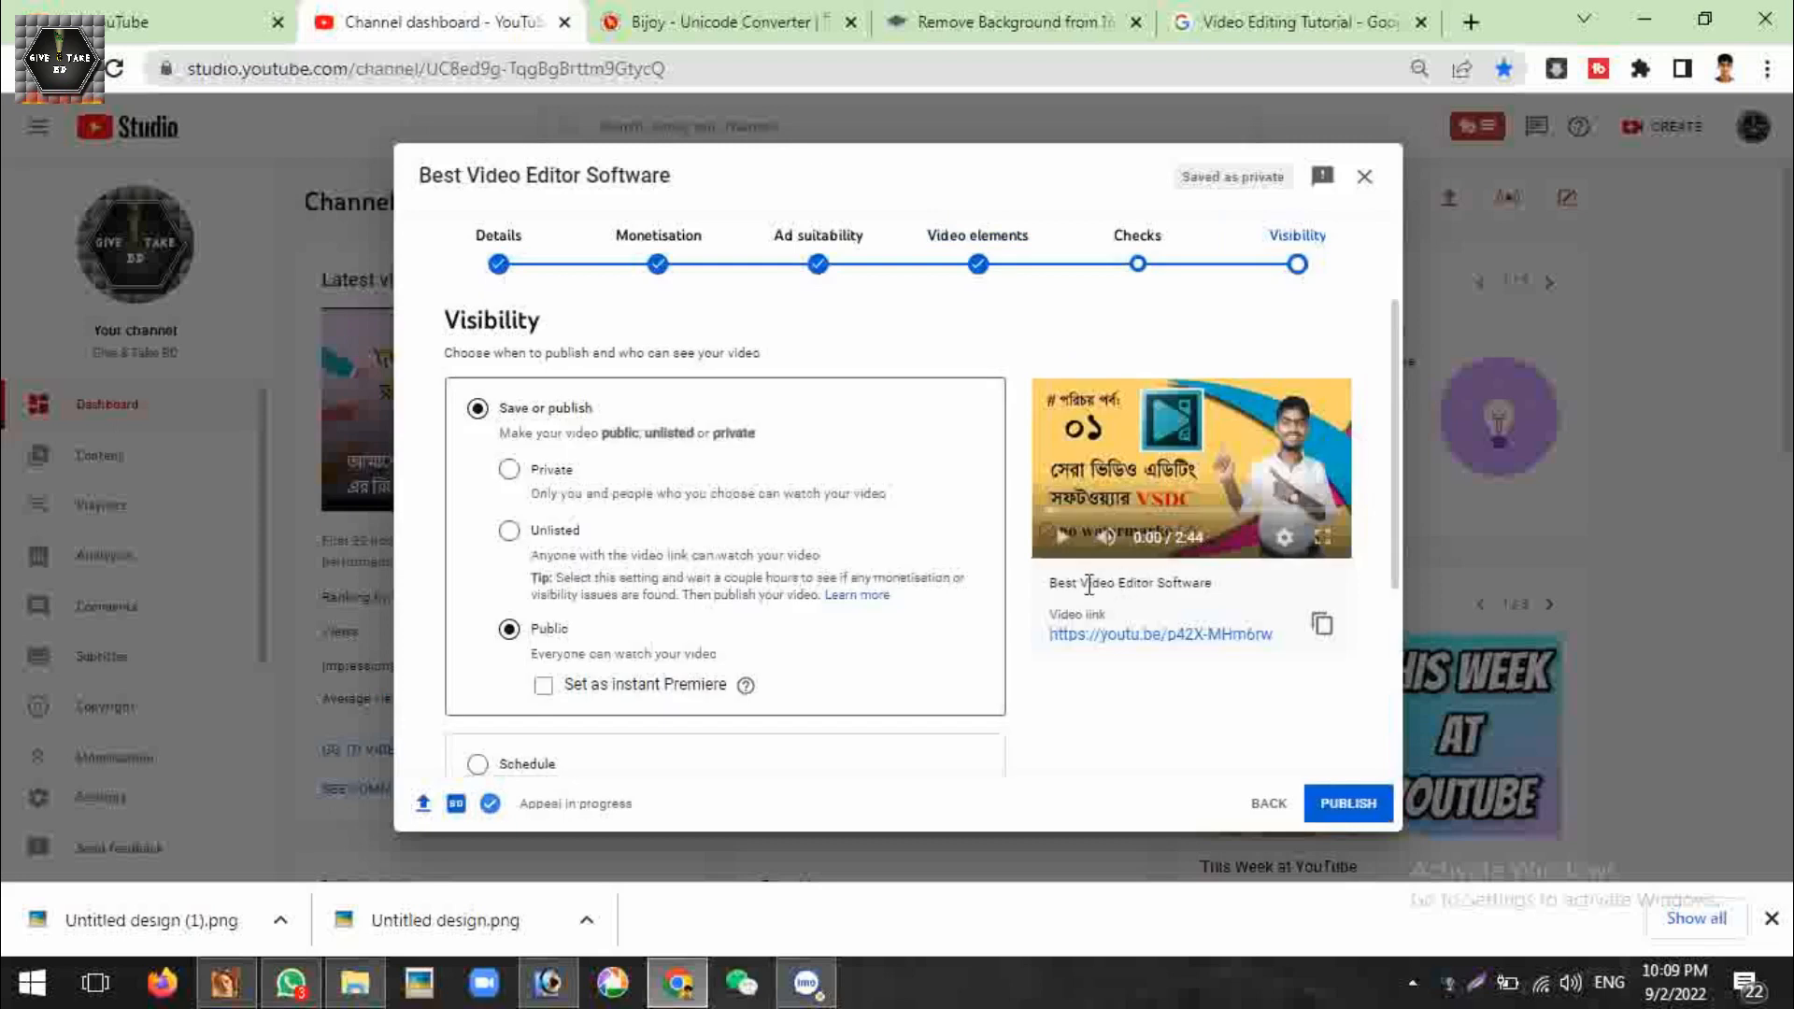
scroll(757, 663, down, 3)
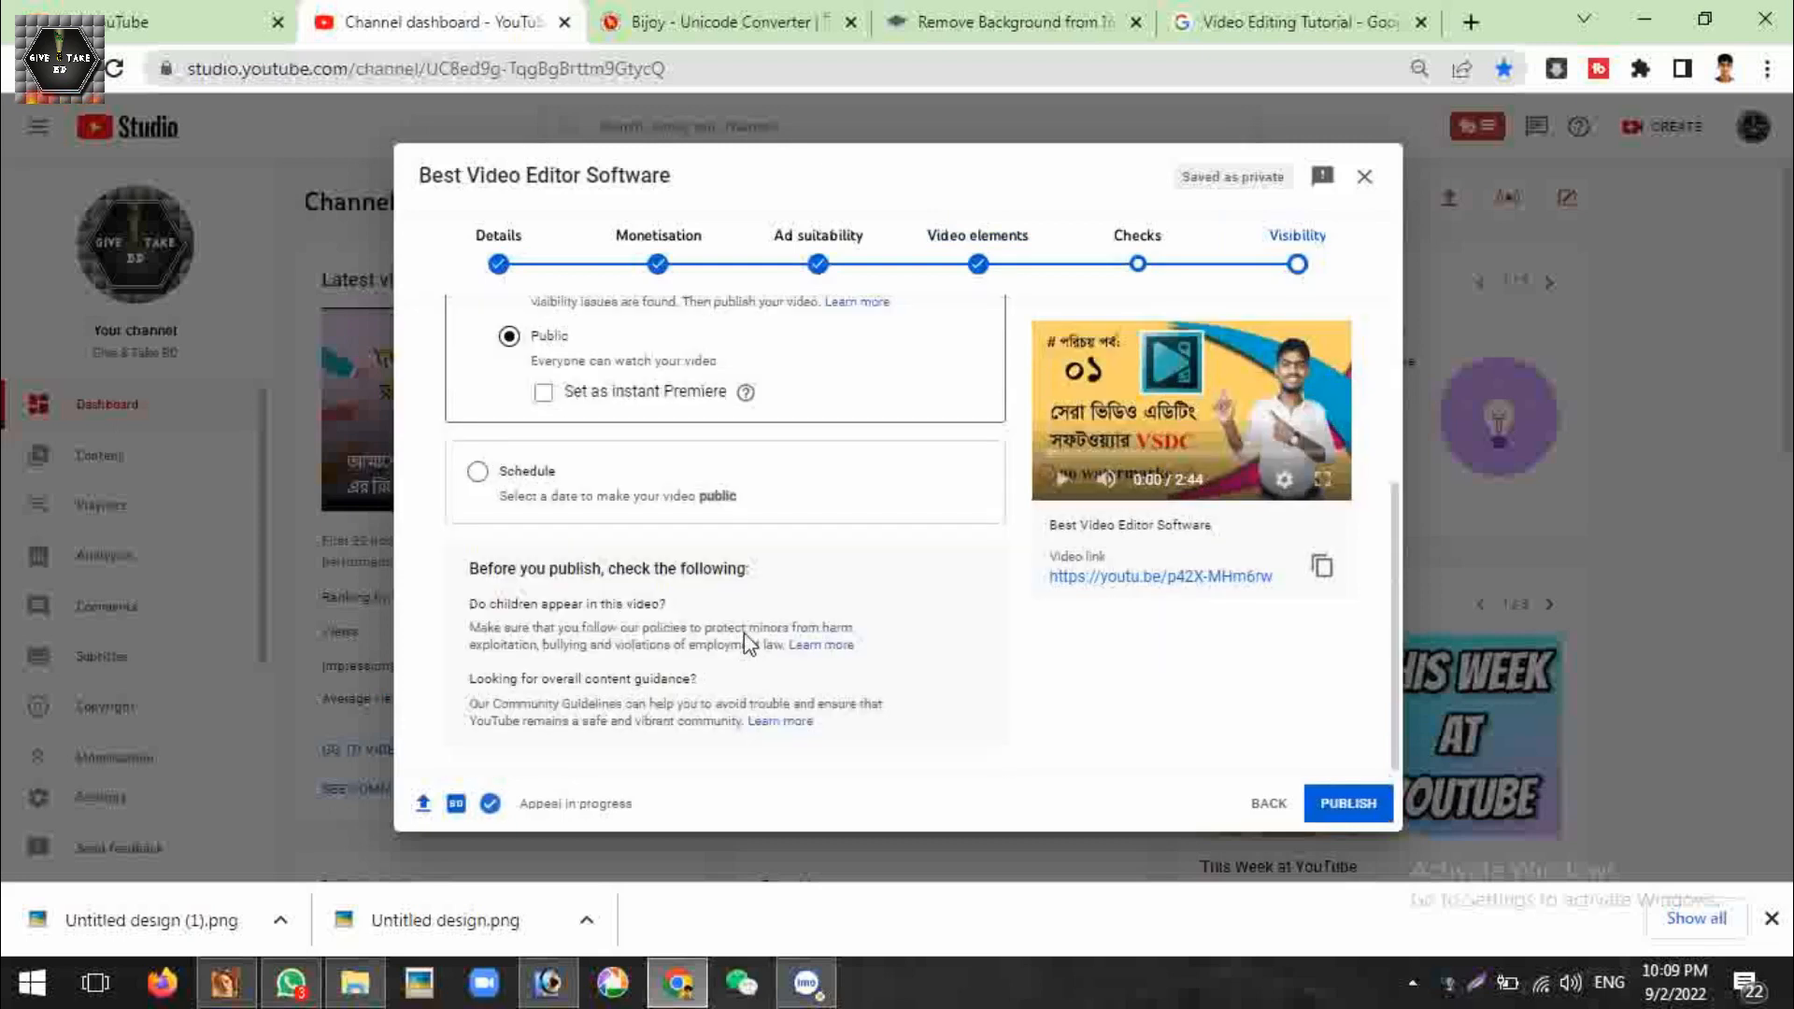
scroll(748, 645, up, 3)
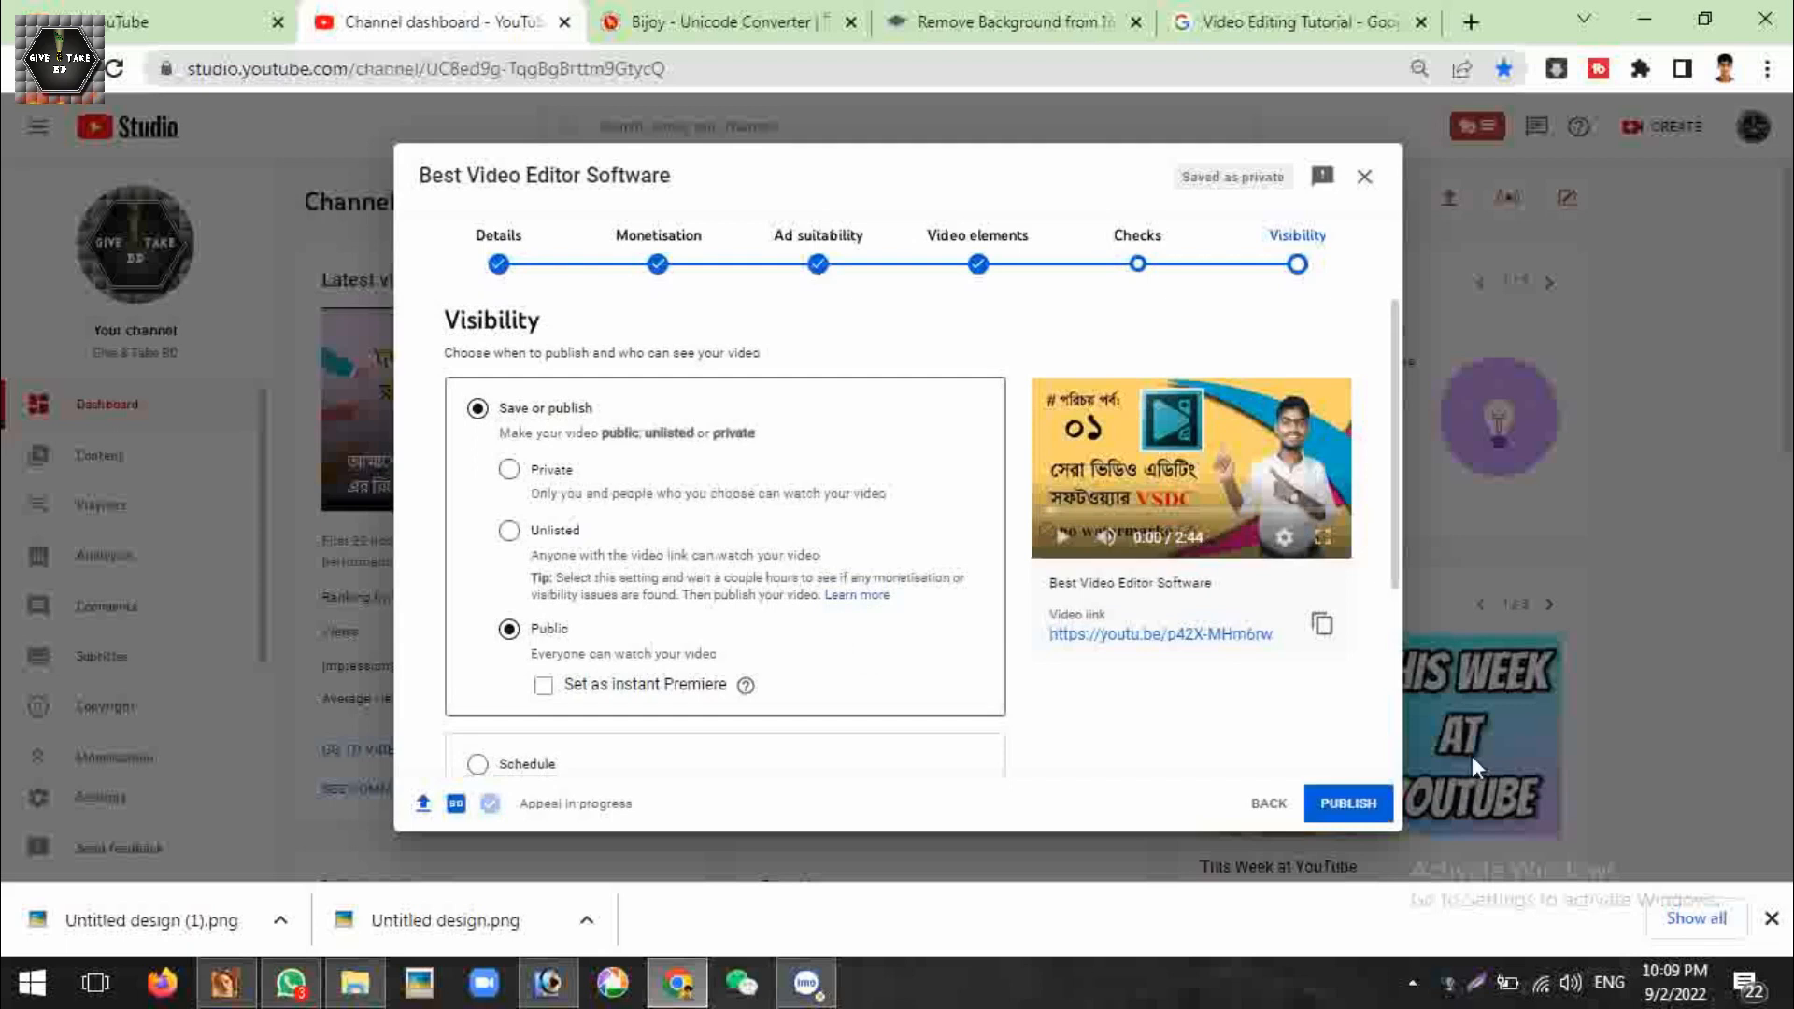
click(1348, 804)
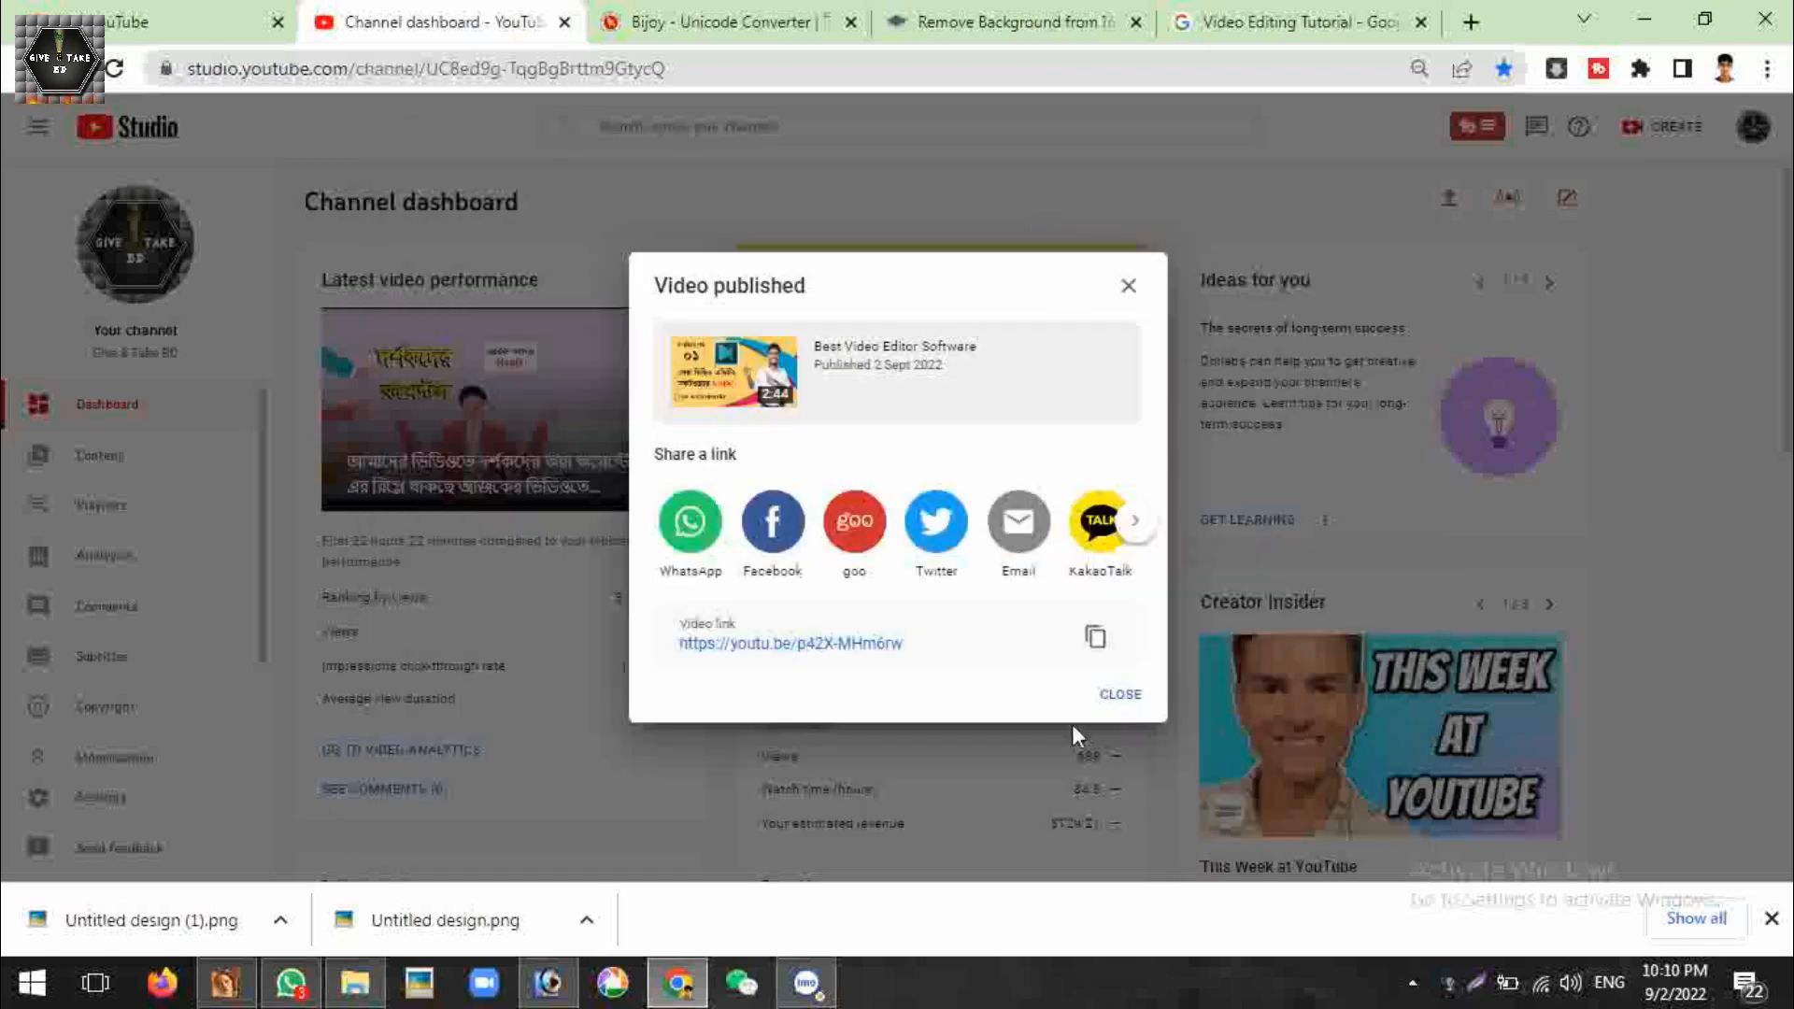
click(1094, 643)
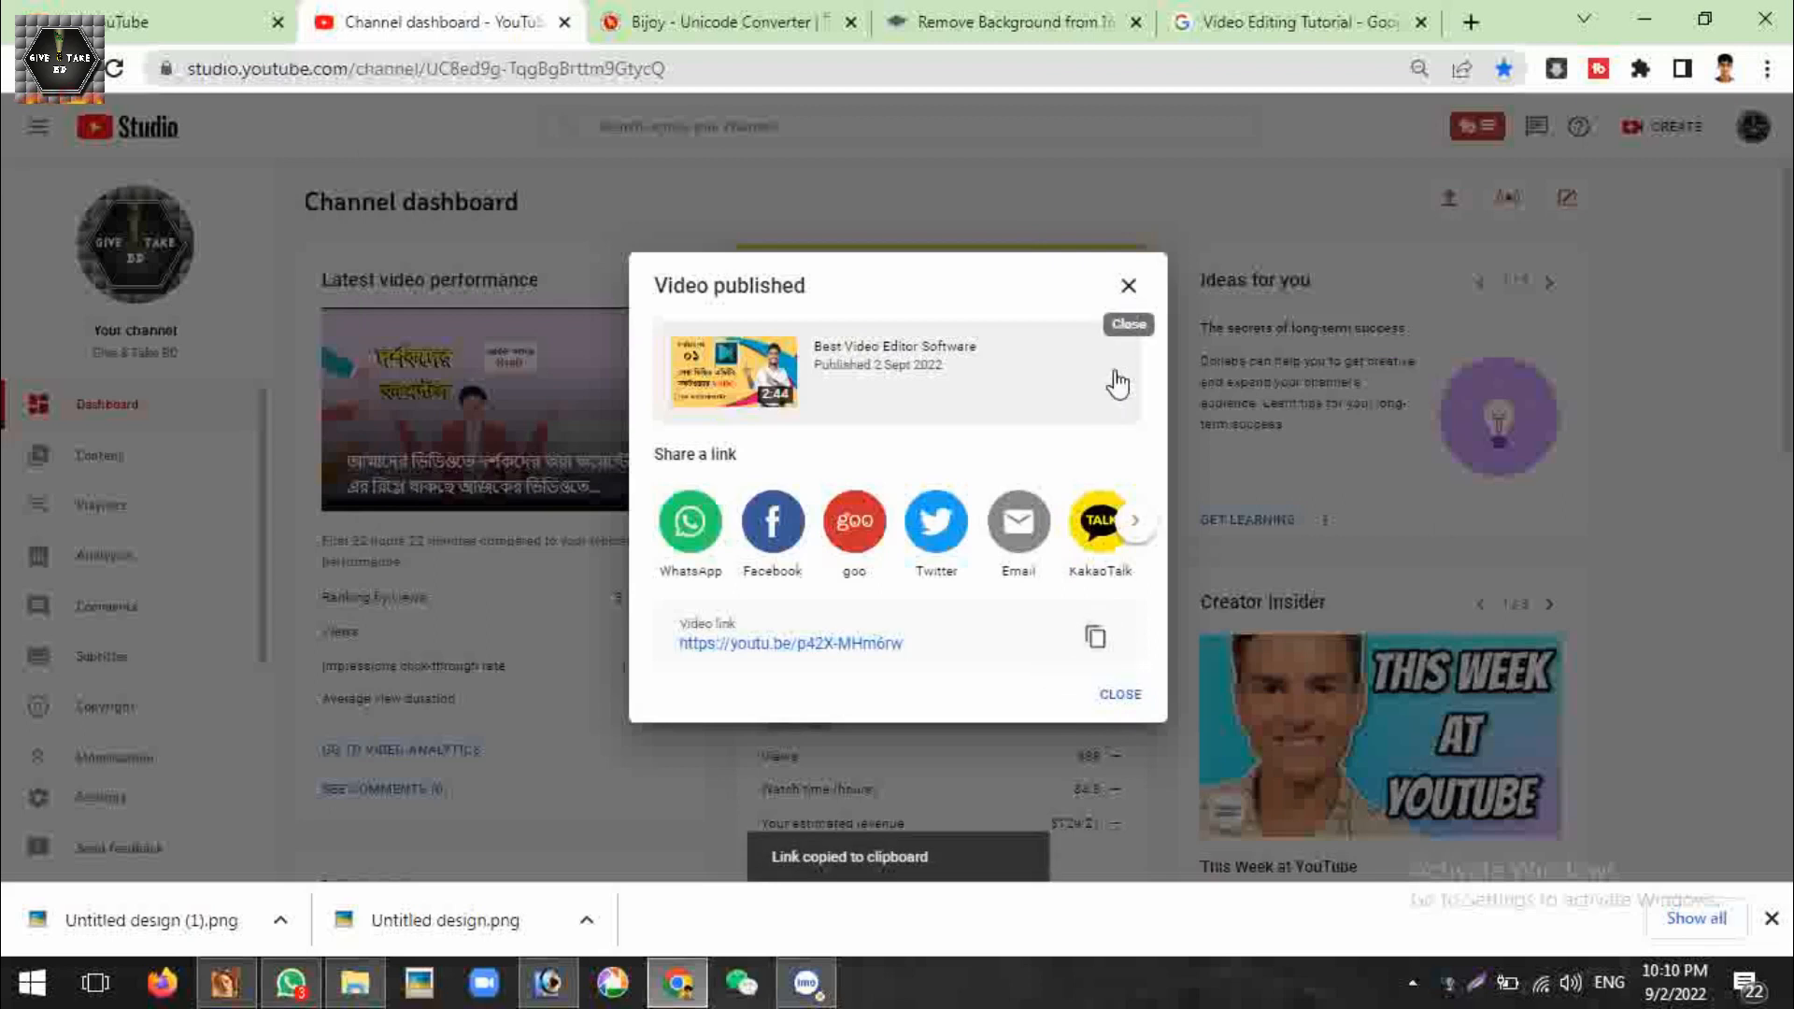